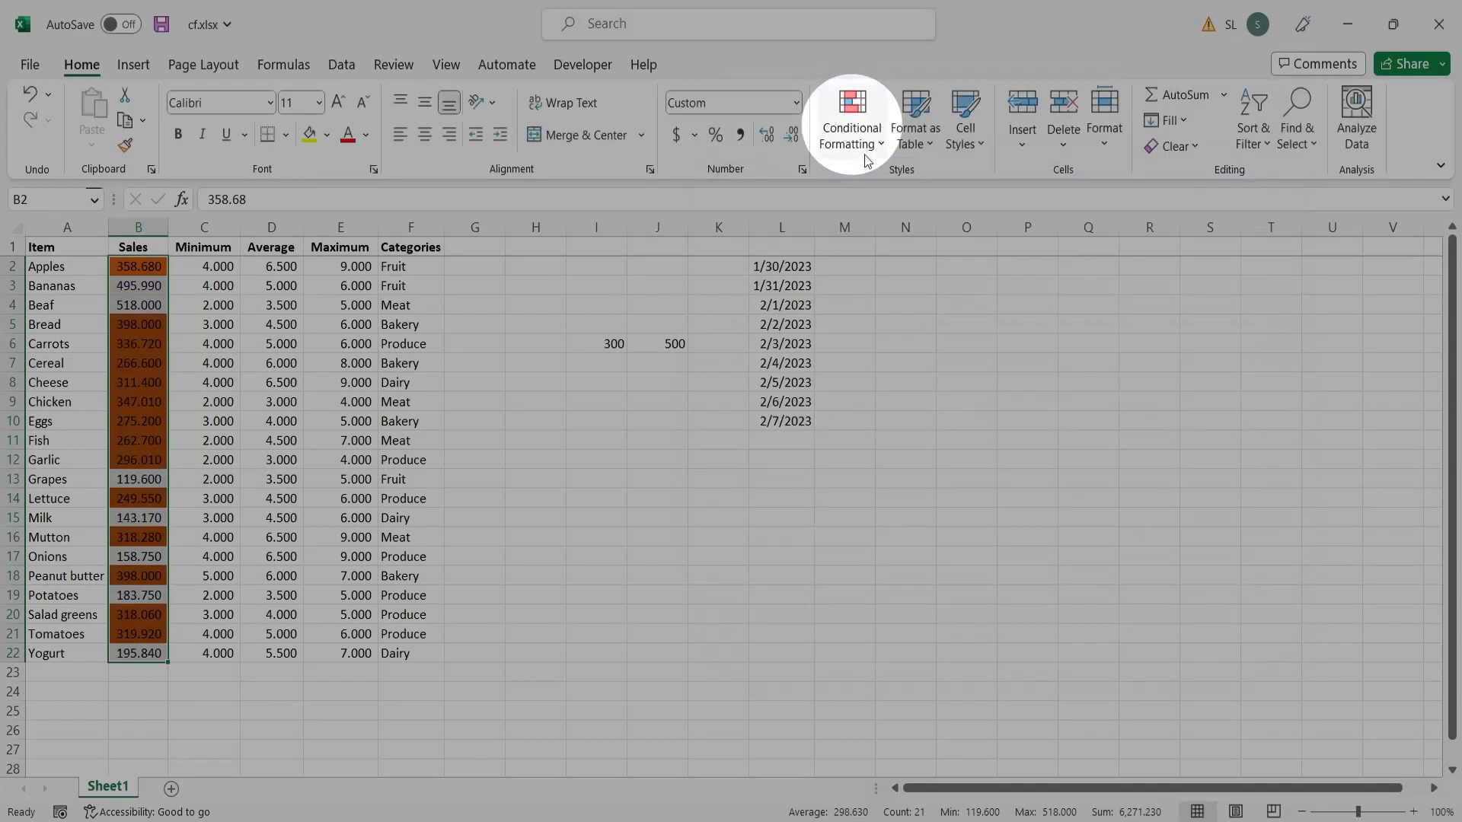
click(1207, 484)
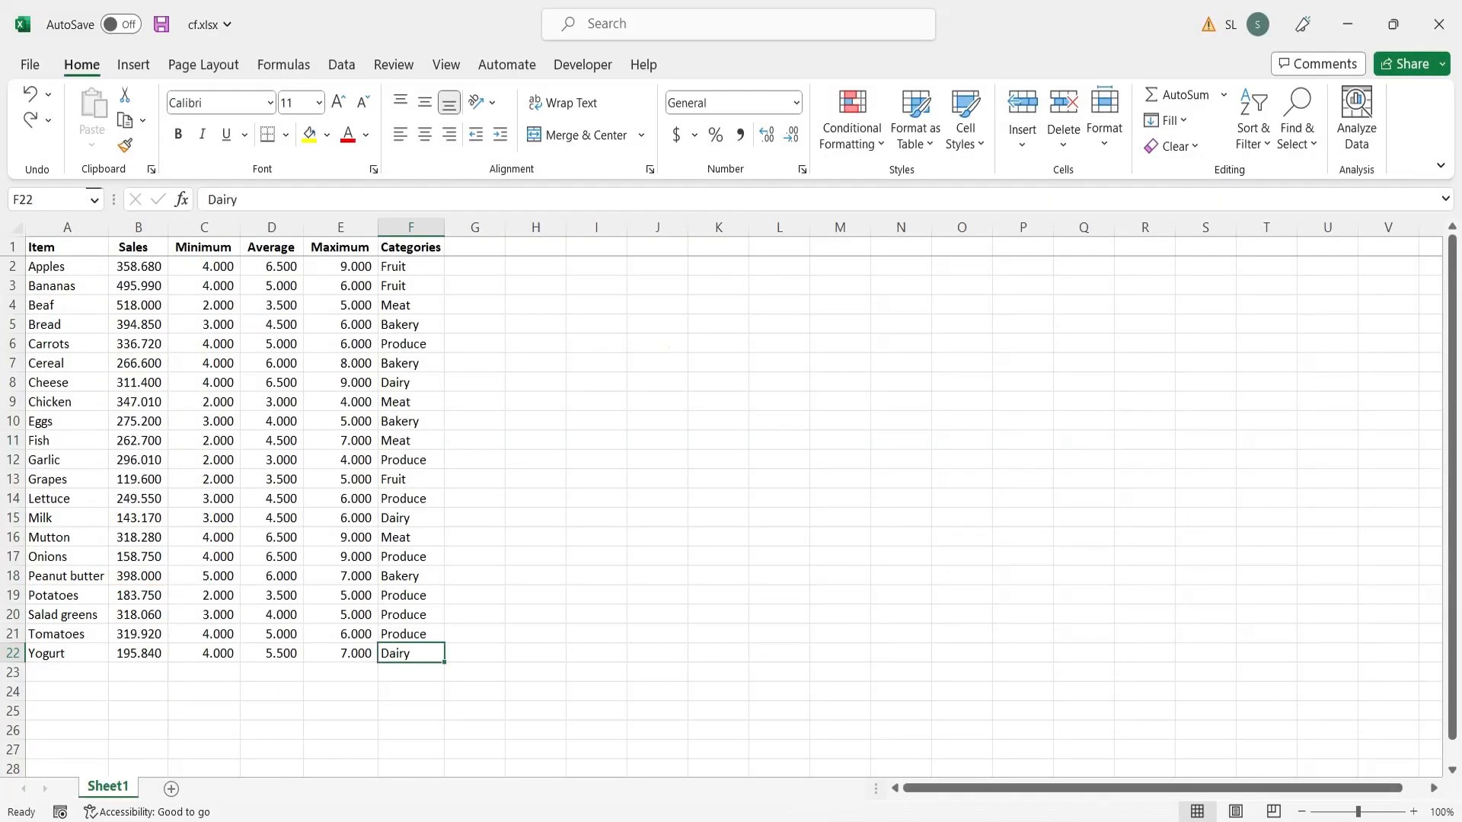
click(515, 423)
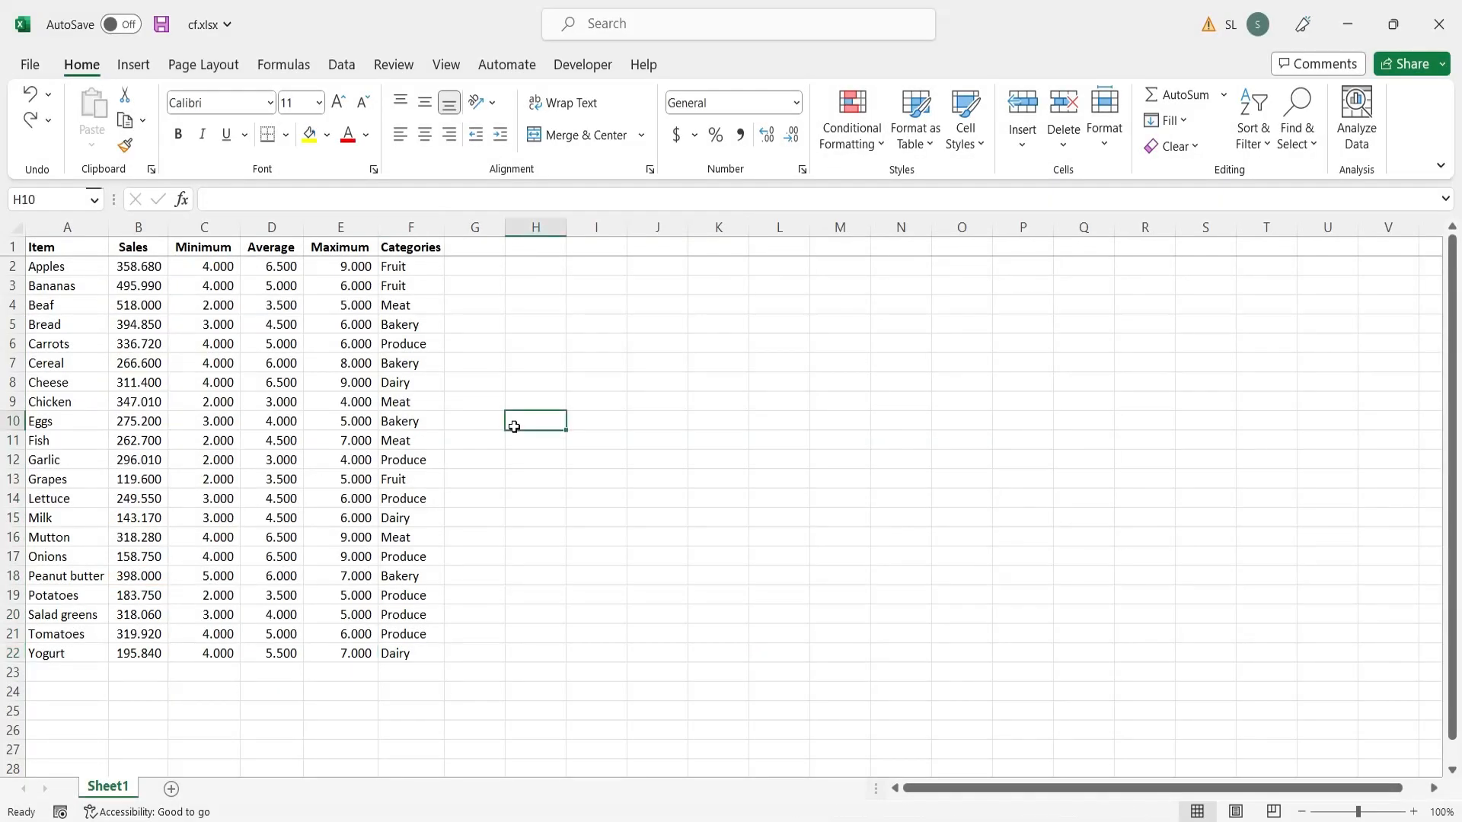
click(838, 140)
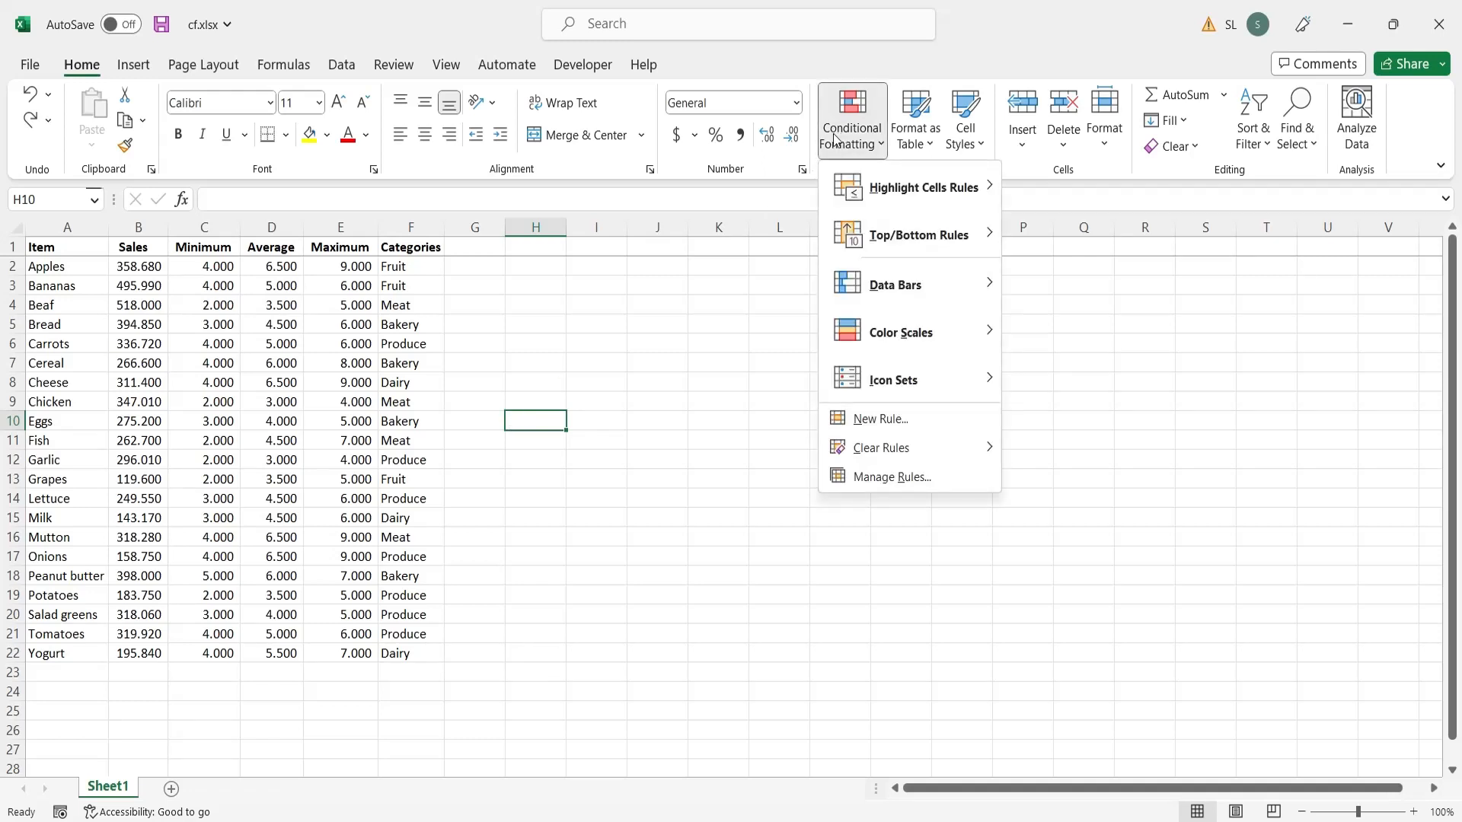
click(836, 140)
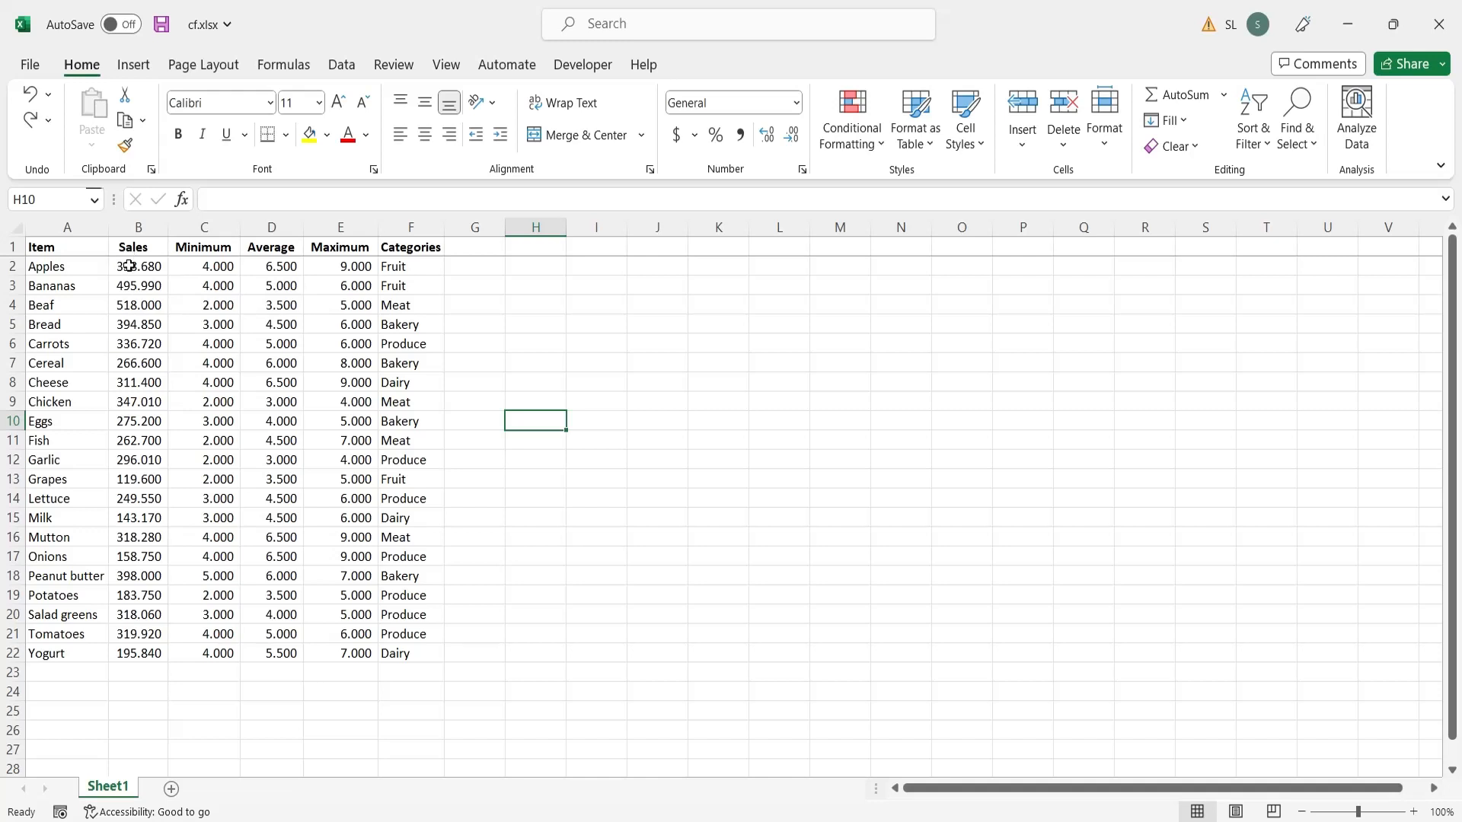
Start a Greater Than highlight rule on the Sales values in B2:B22, trying a threshold of 200 and then 500.
drag(127, 263, 122, 651)
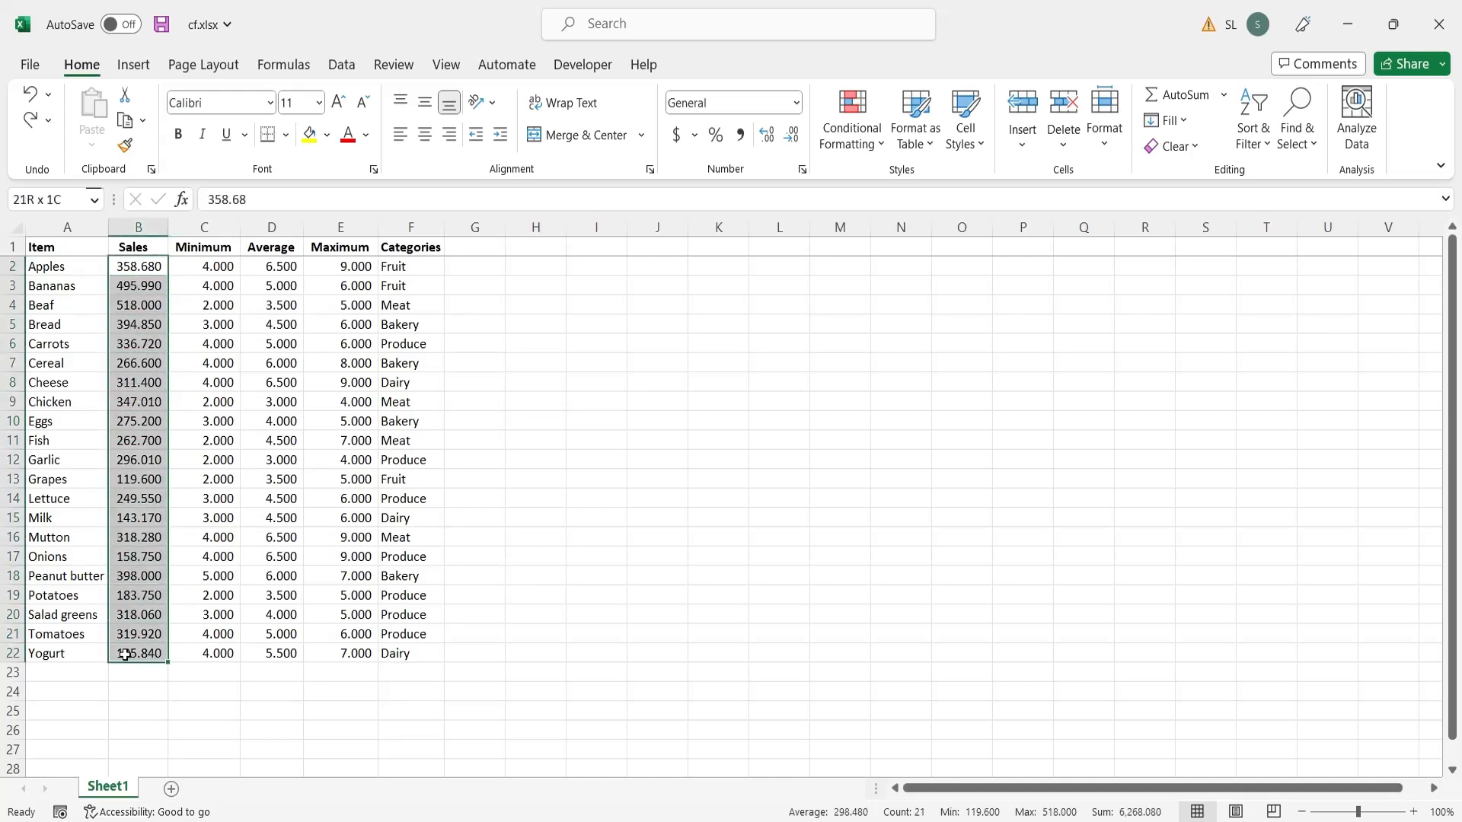
click(849, 153)
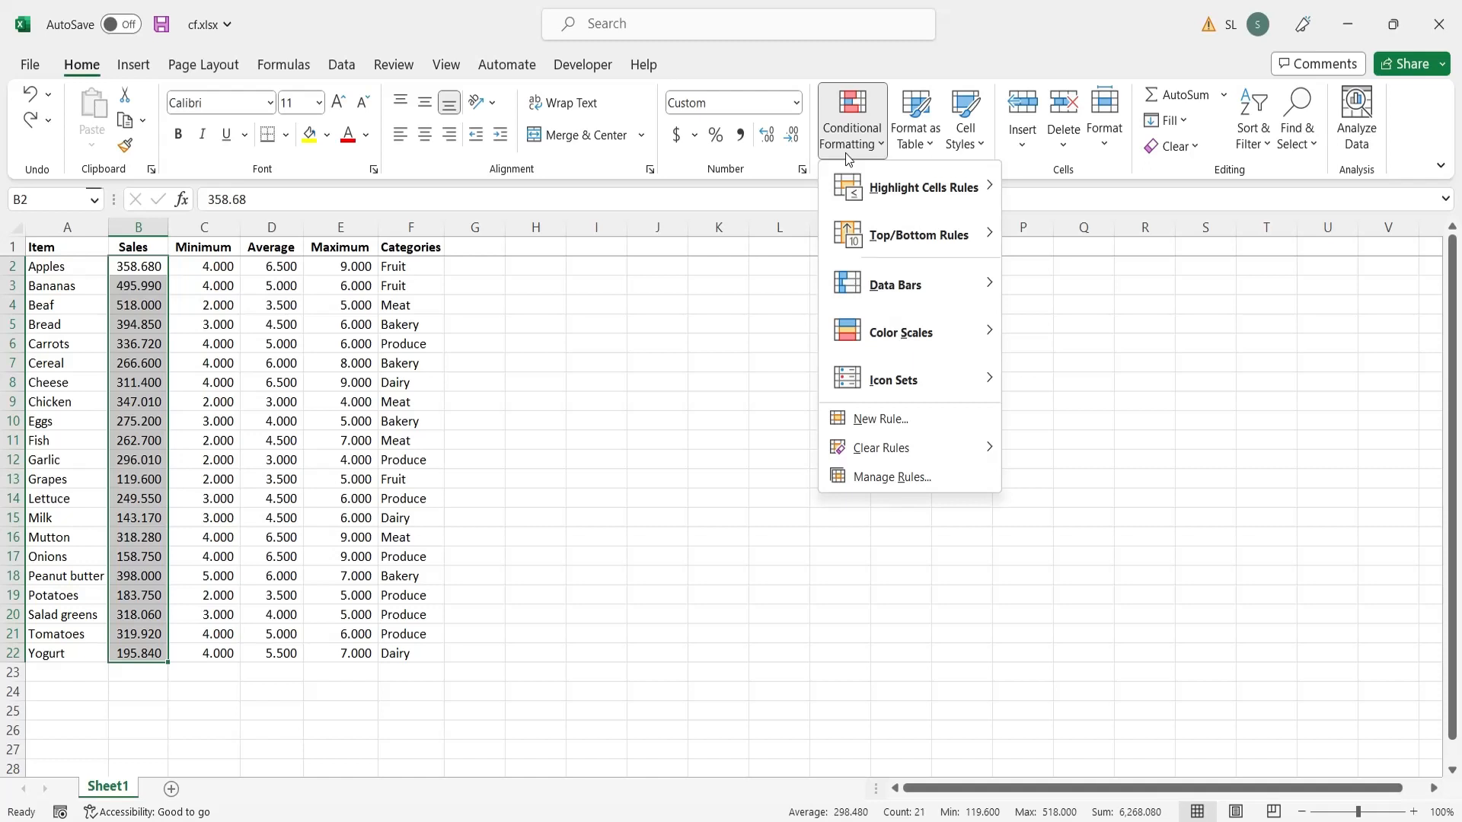
mouse_move(854, 177)
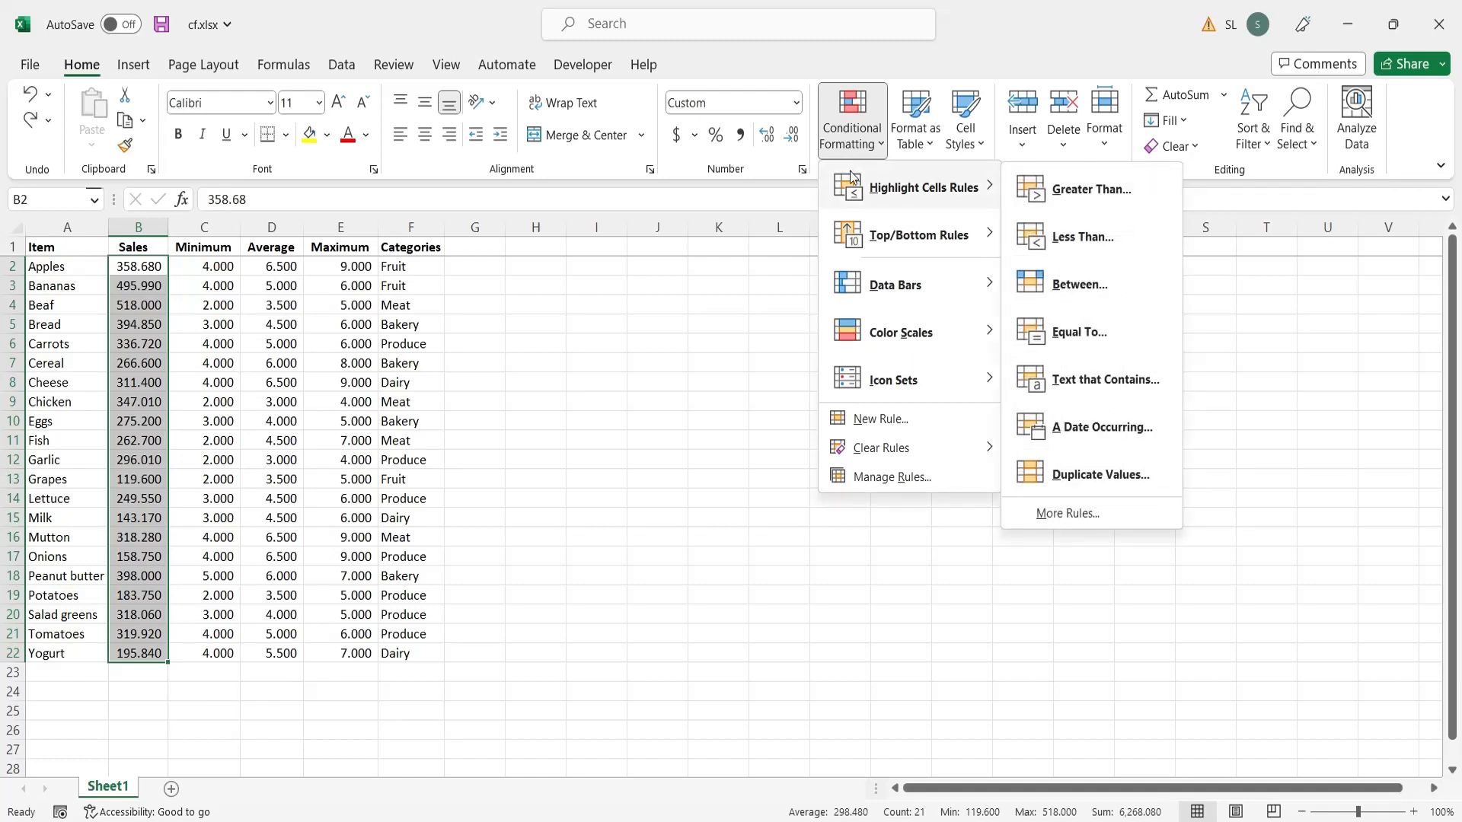
click(1049, 189)
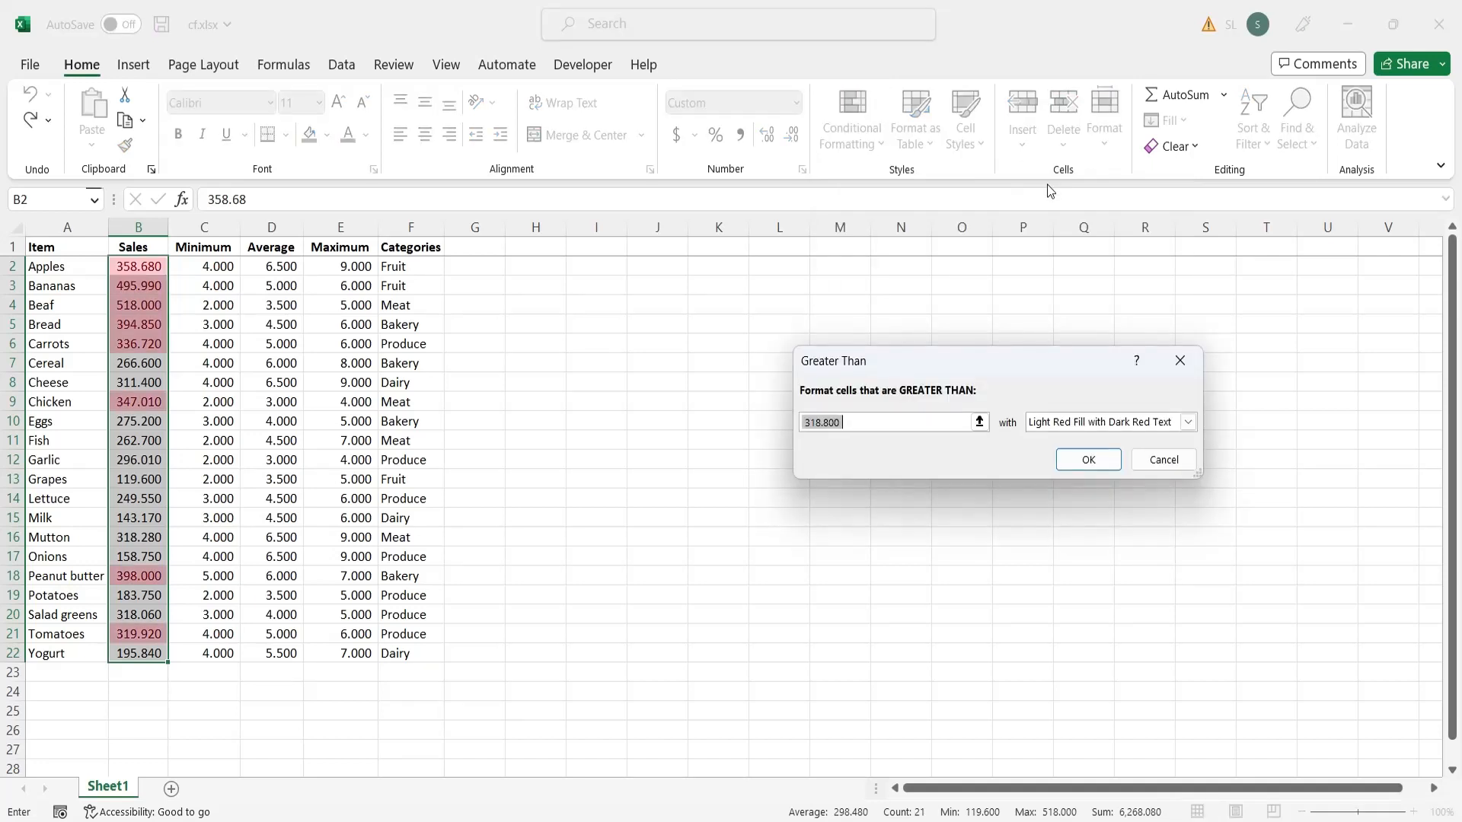
text(00)
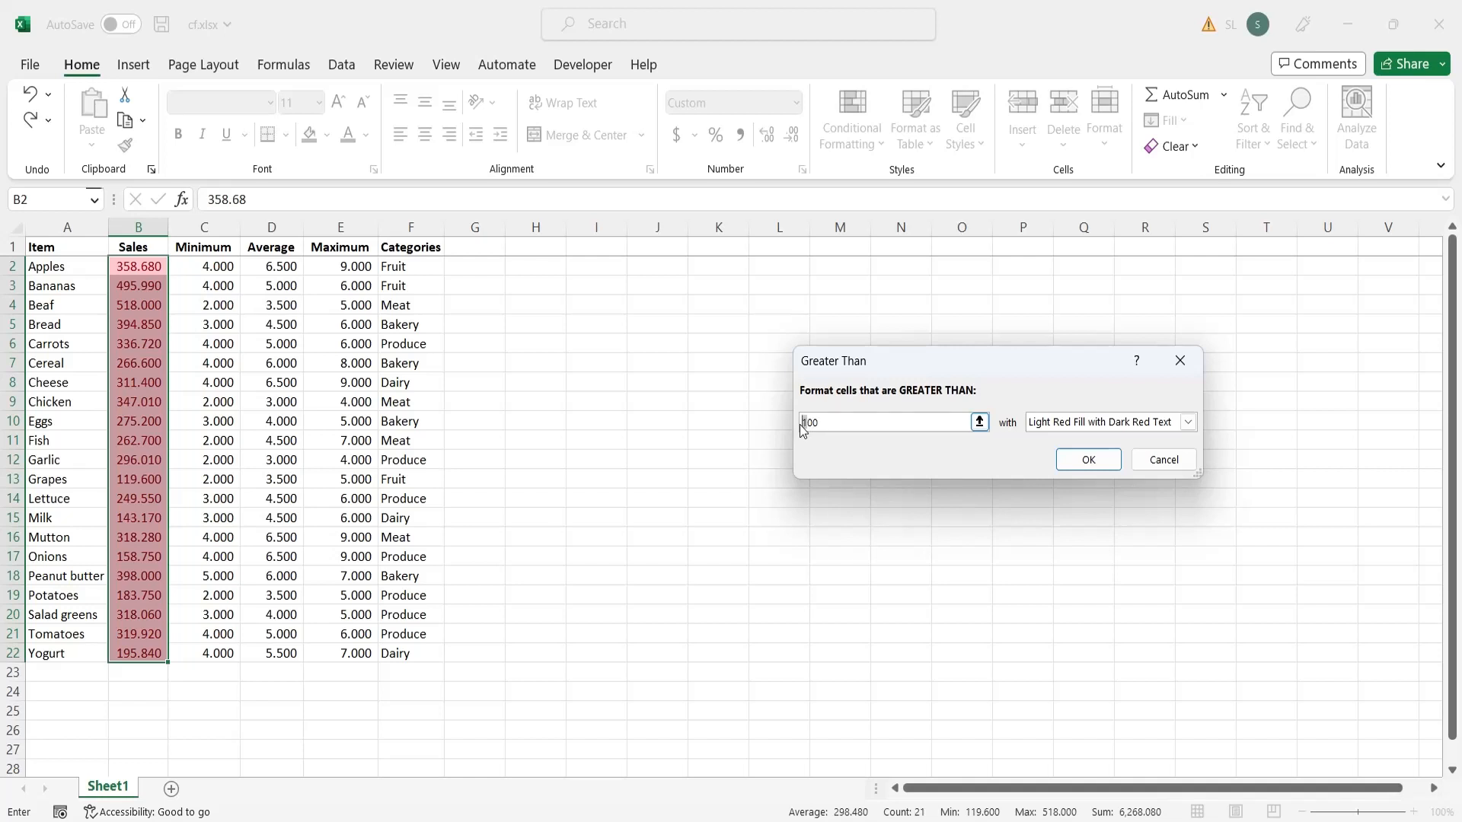
text(2)
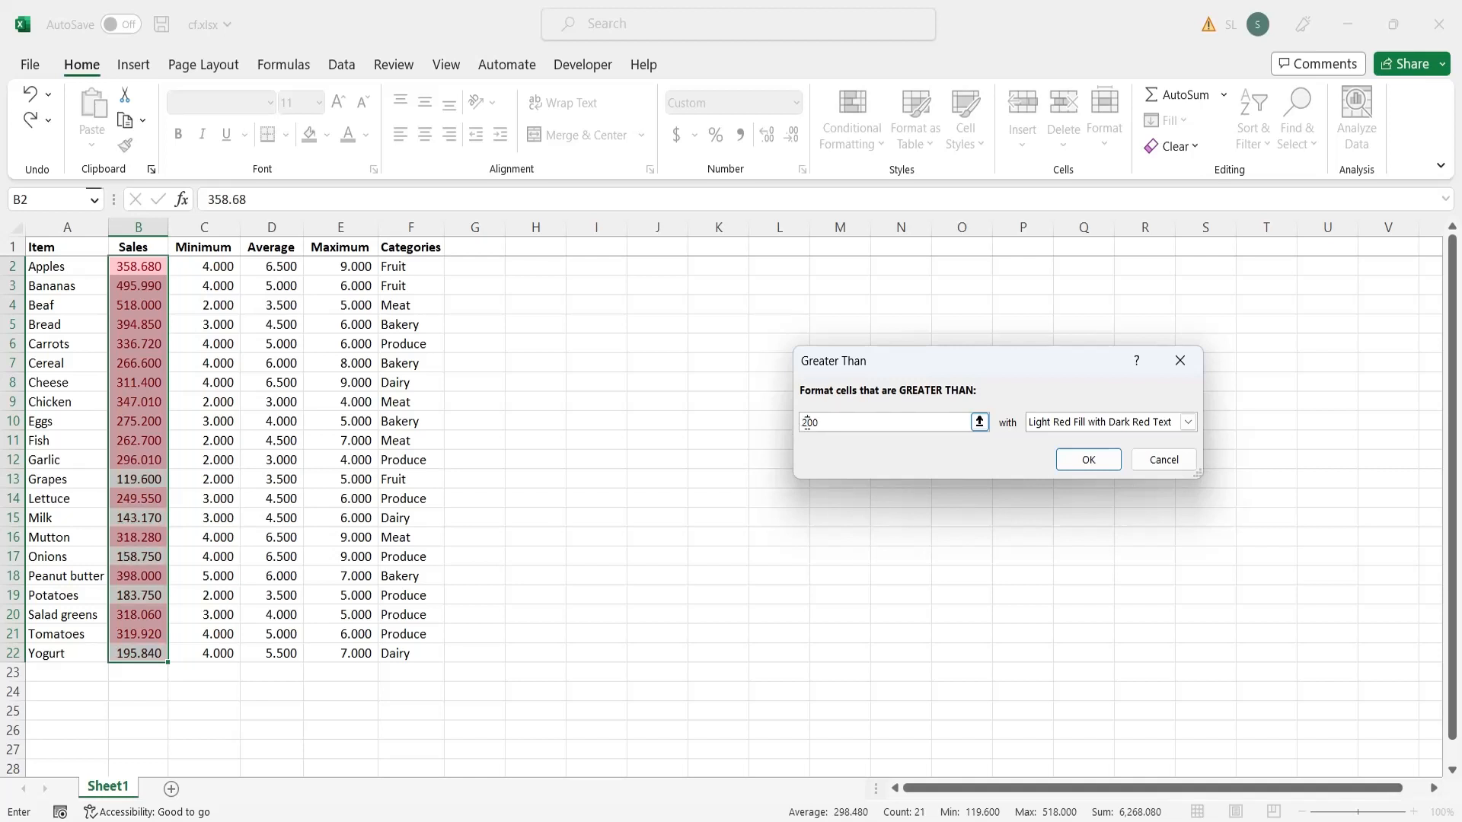
click(797, 423)
text(5)
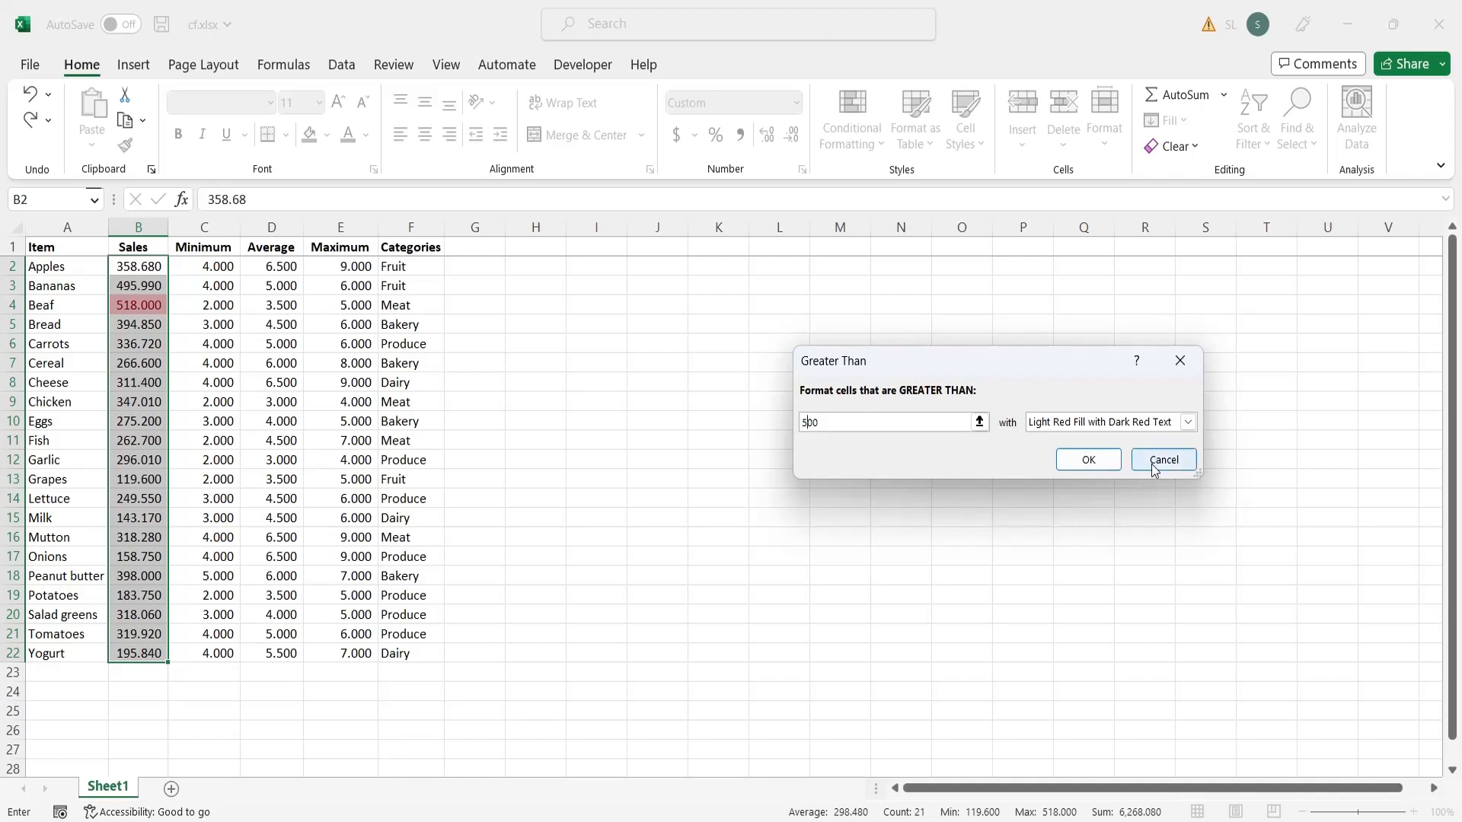
Choose Yellow Fill with Dark Yellow Text for the Greater Than rule and set its threshold to 300.
click(1169, 428)
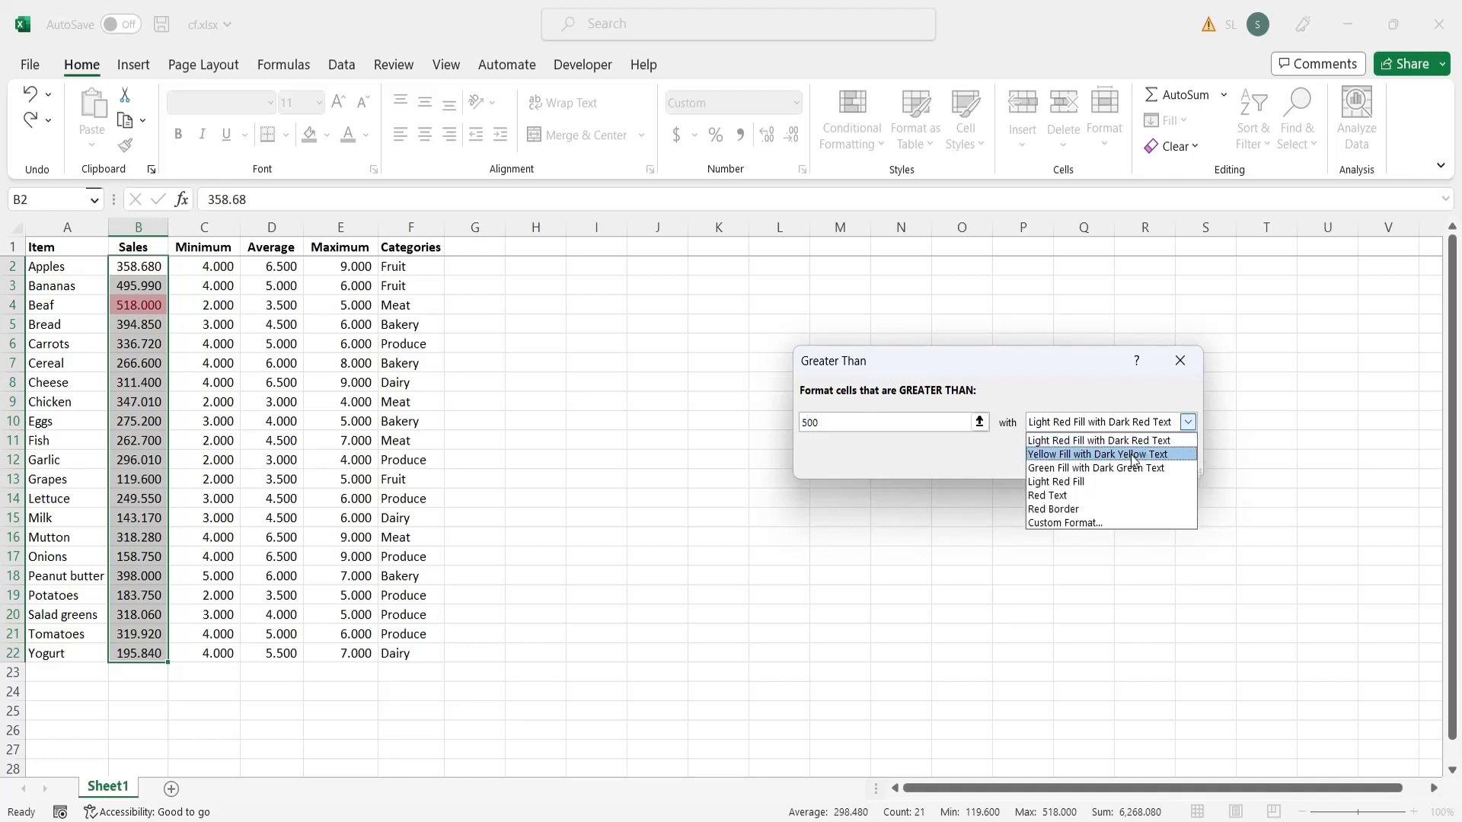
click(1154, 454)
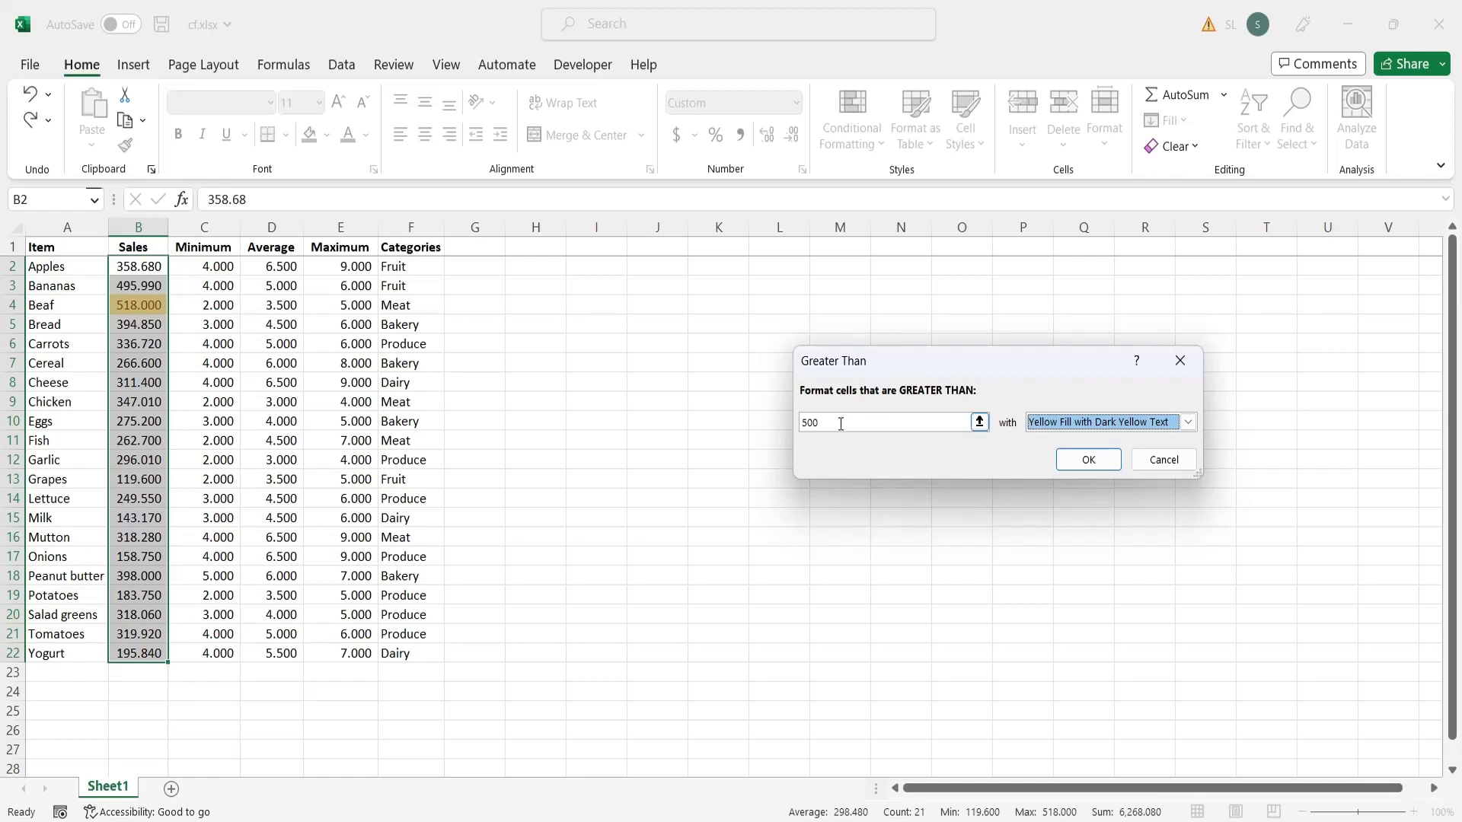
click(802, 423)
key(Delete)
text(3)
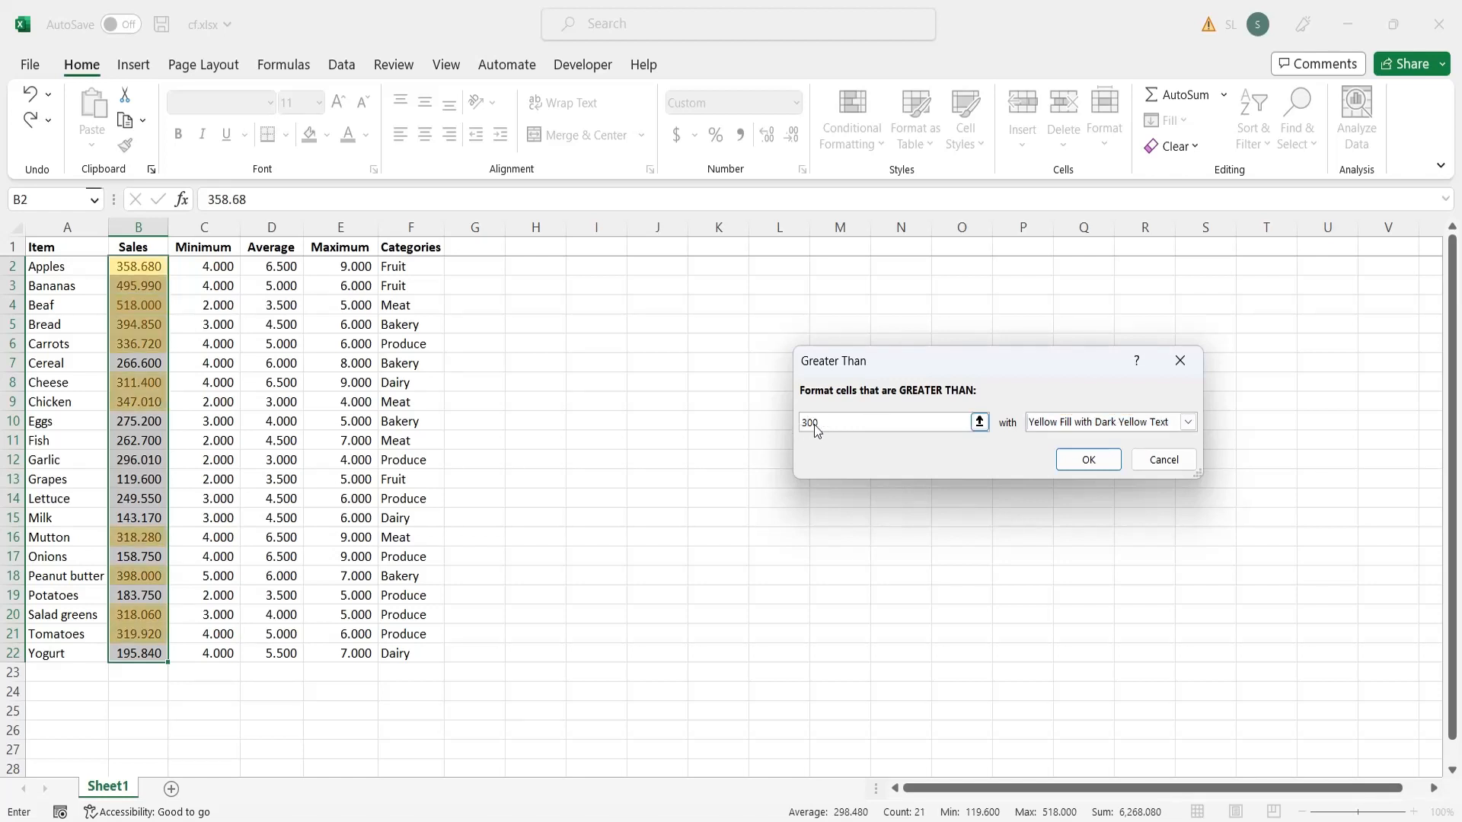
Preview the rule with Green Fill with Dark Green Text, Light Red Fill, Red Text and Red Border in turn.
click(1188, 423)
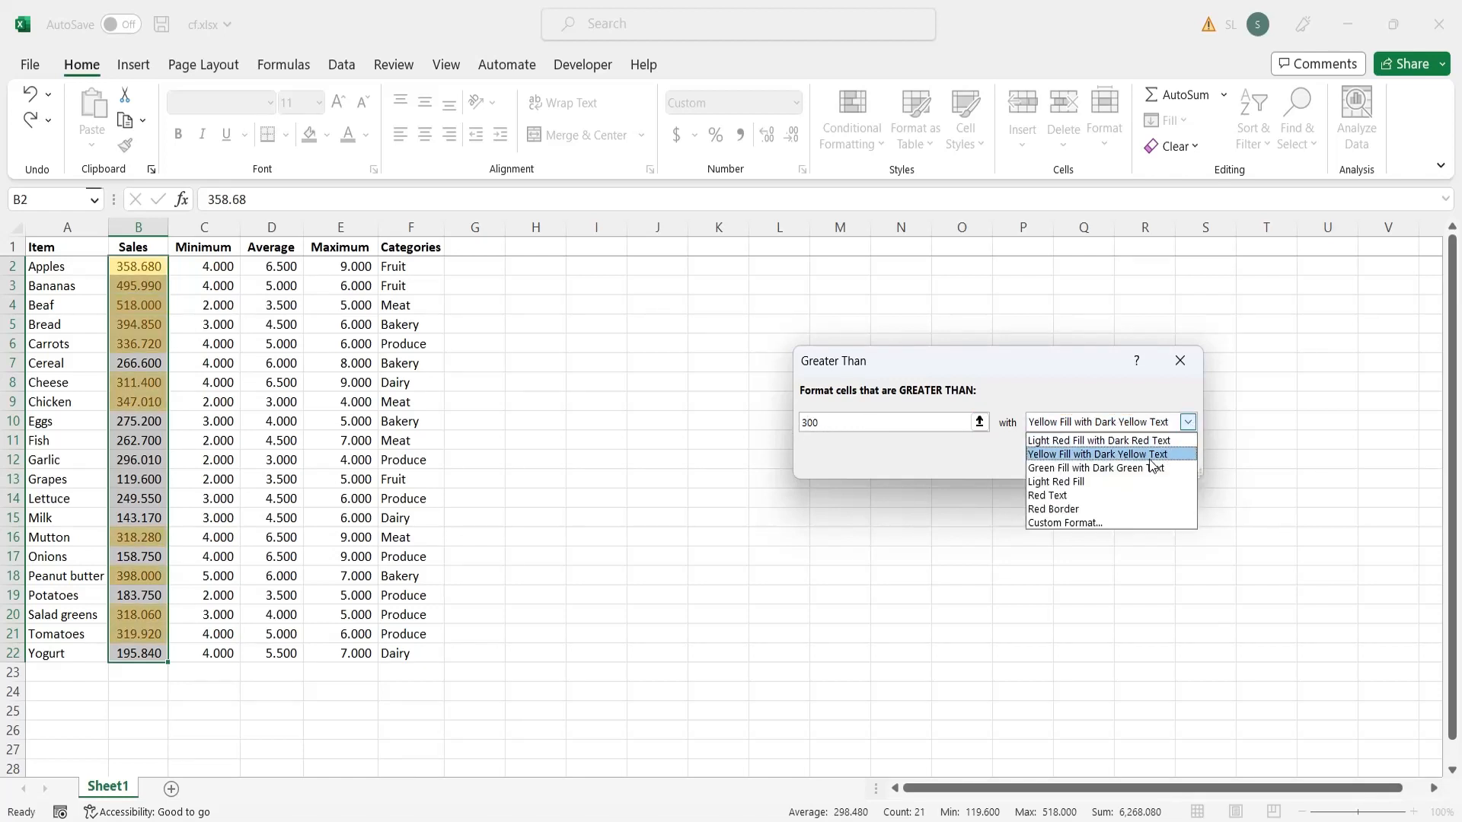
click(1146, 465)
click(1193, 429)
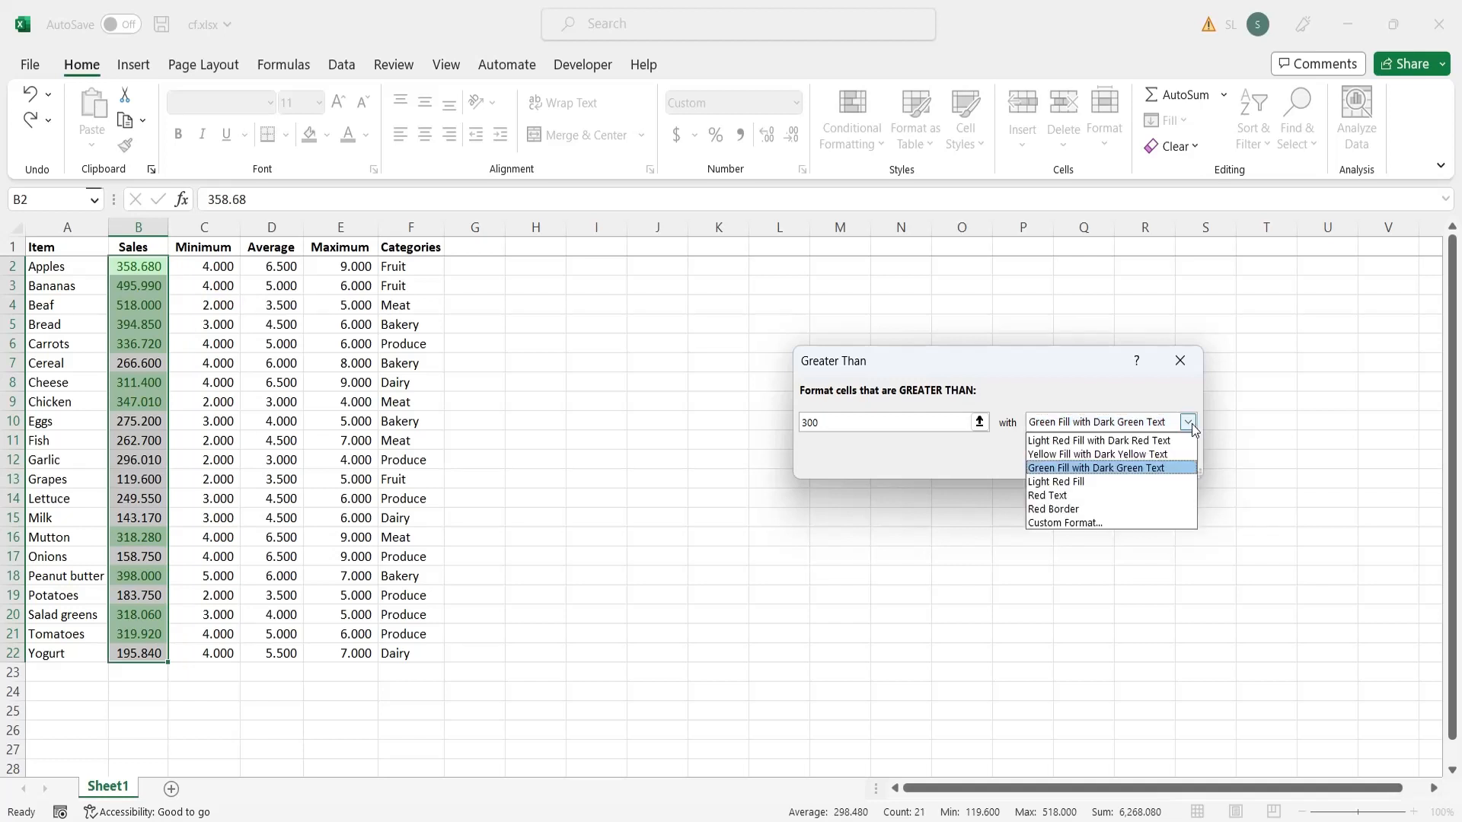
click(1135, 485)
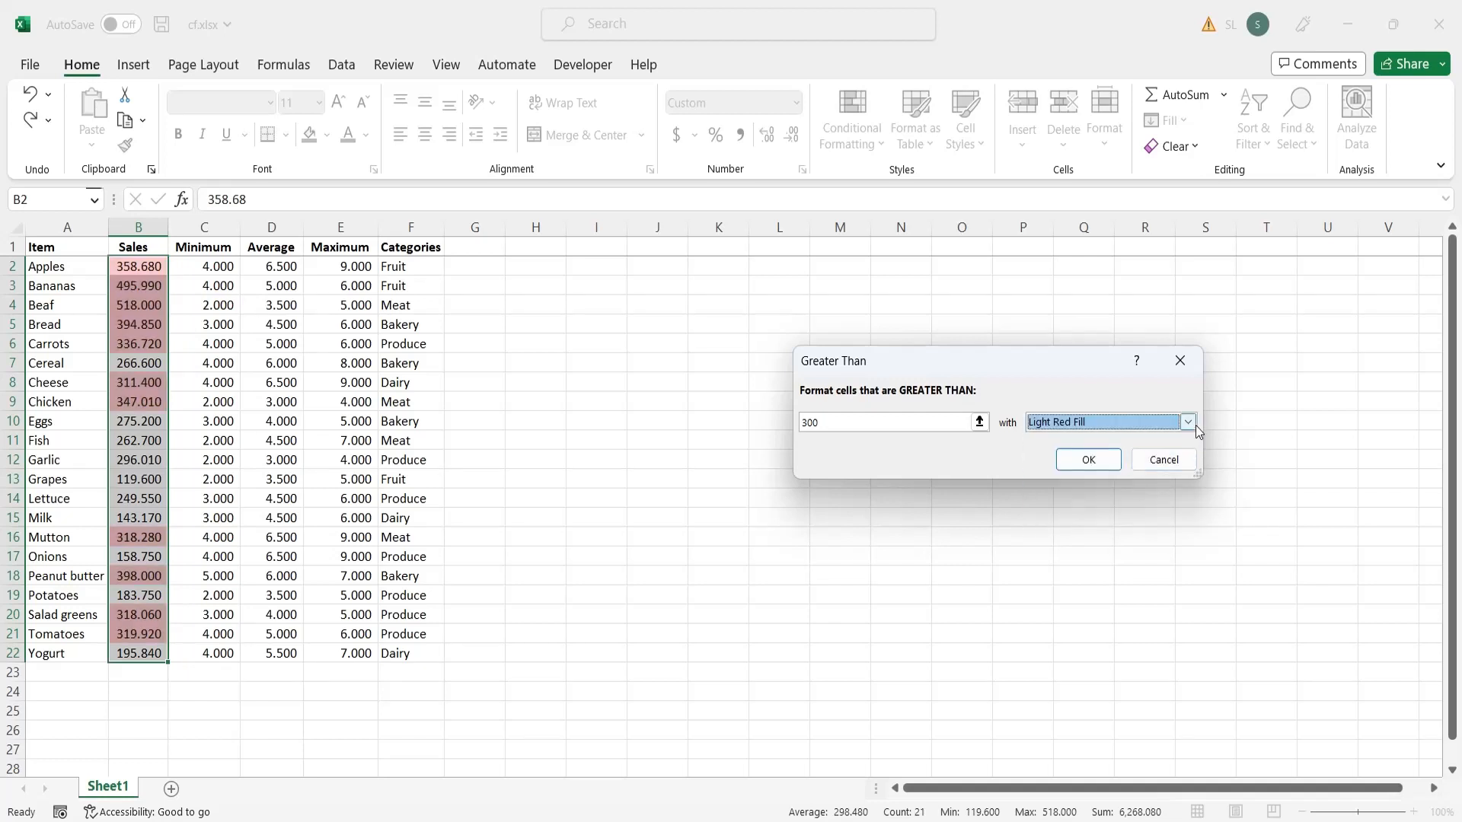
click(1189, 423)
click(1131, 497)
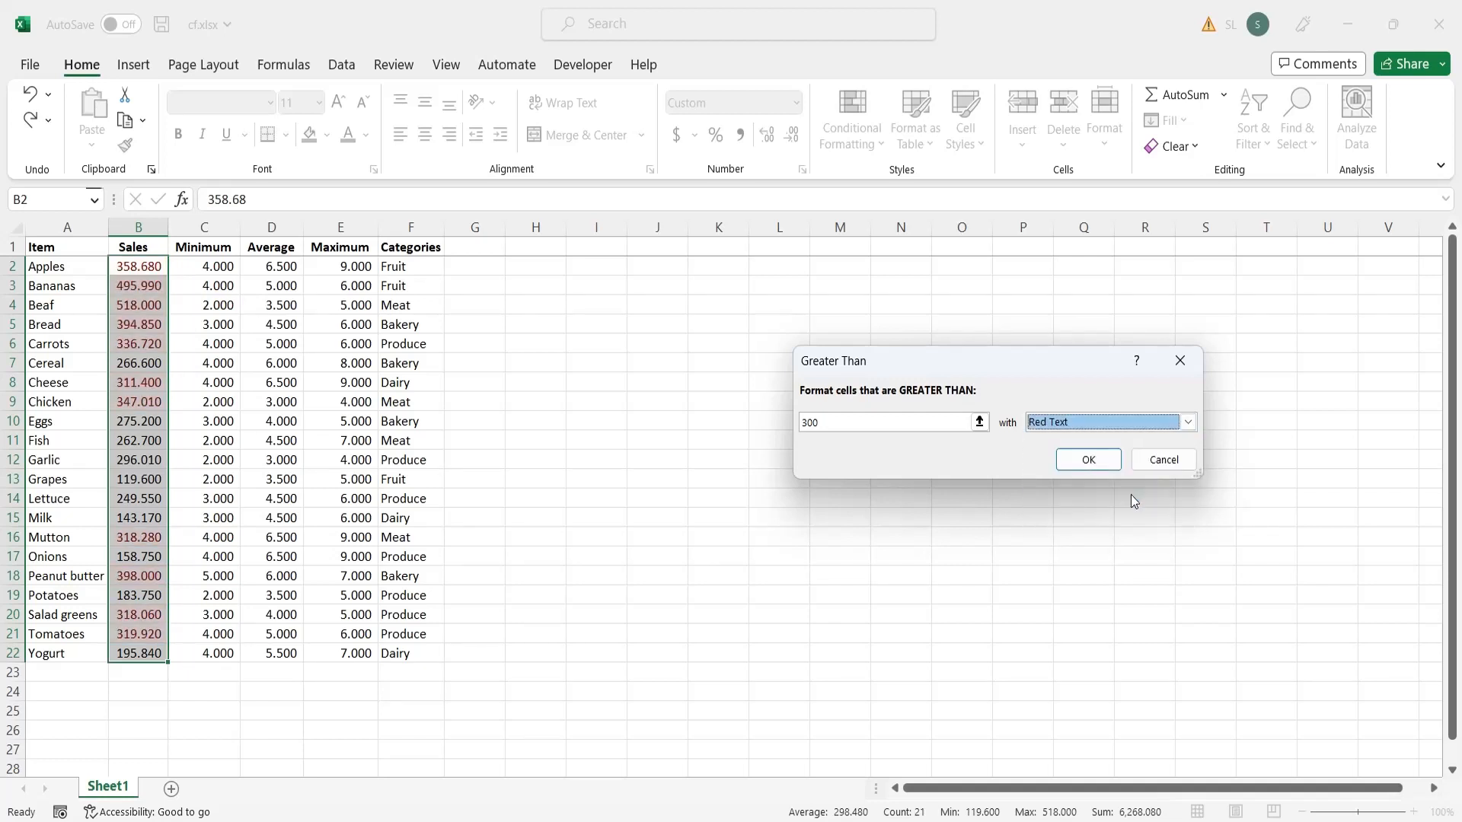
click(1188, 422)
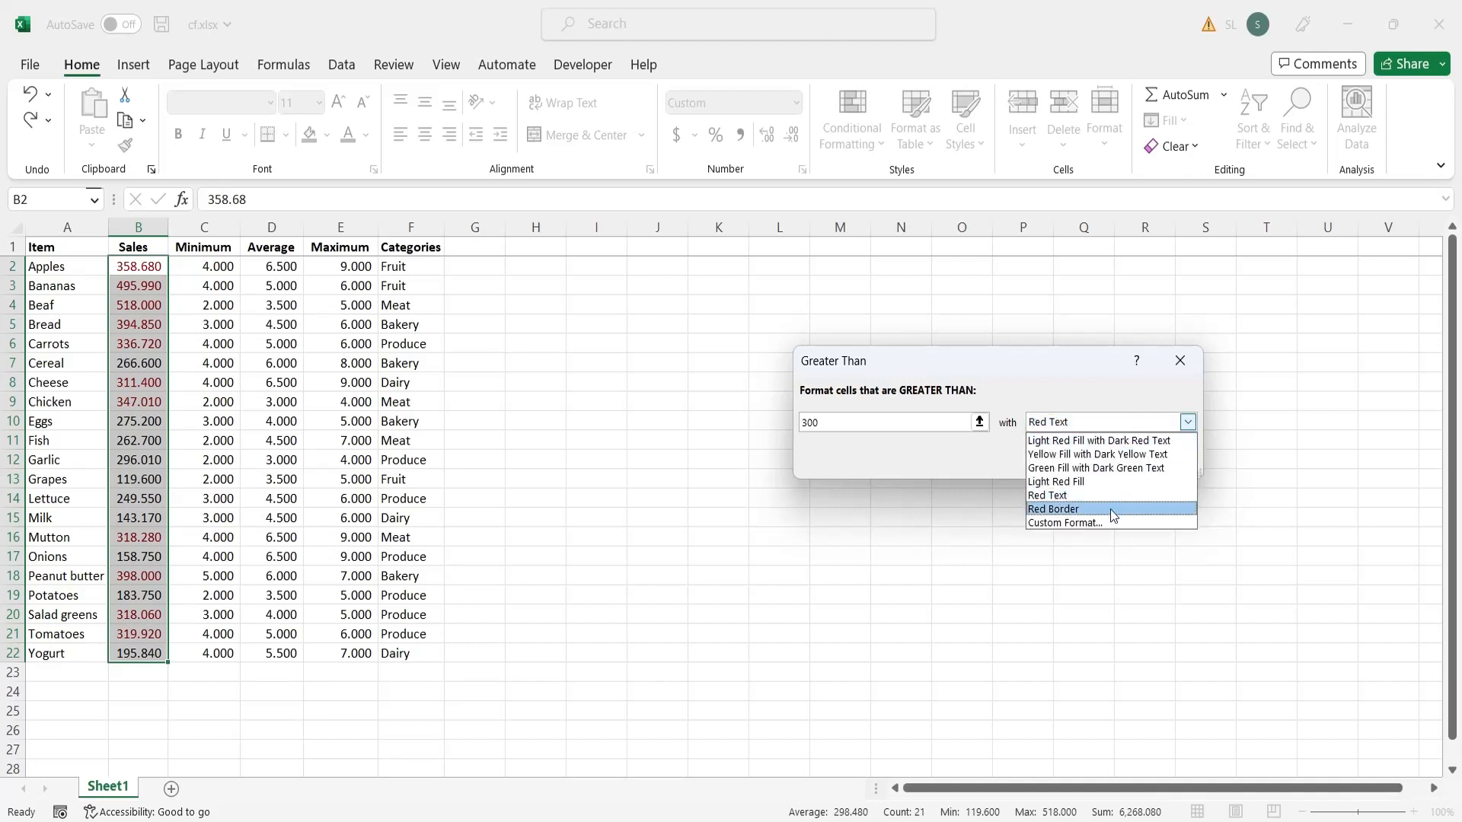
click(1114, 516)
click(1188, 423)
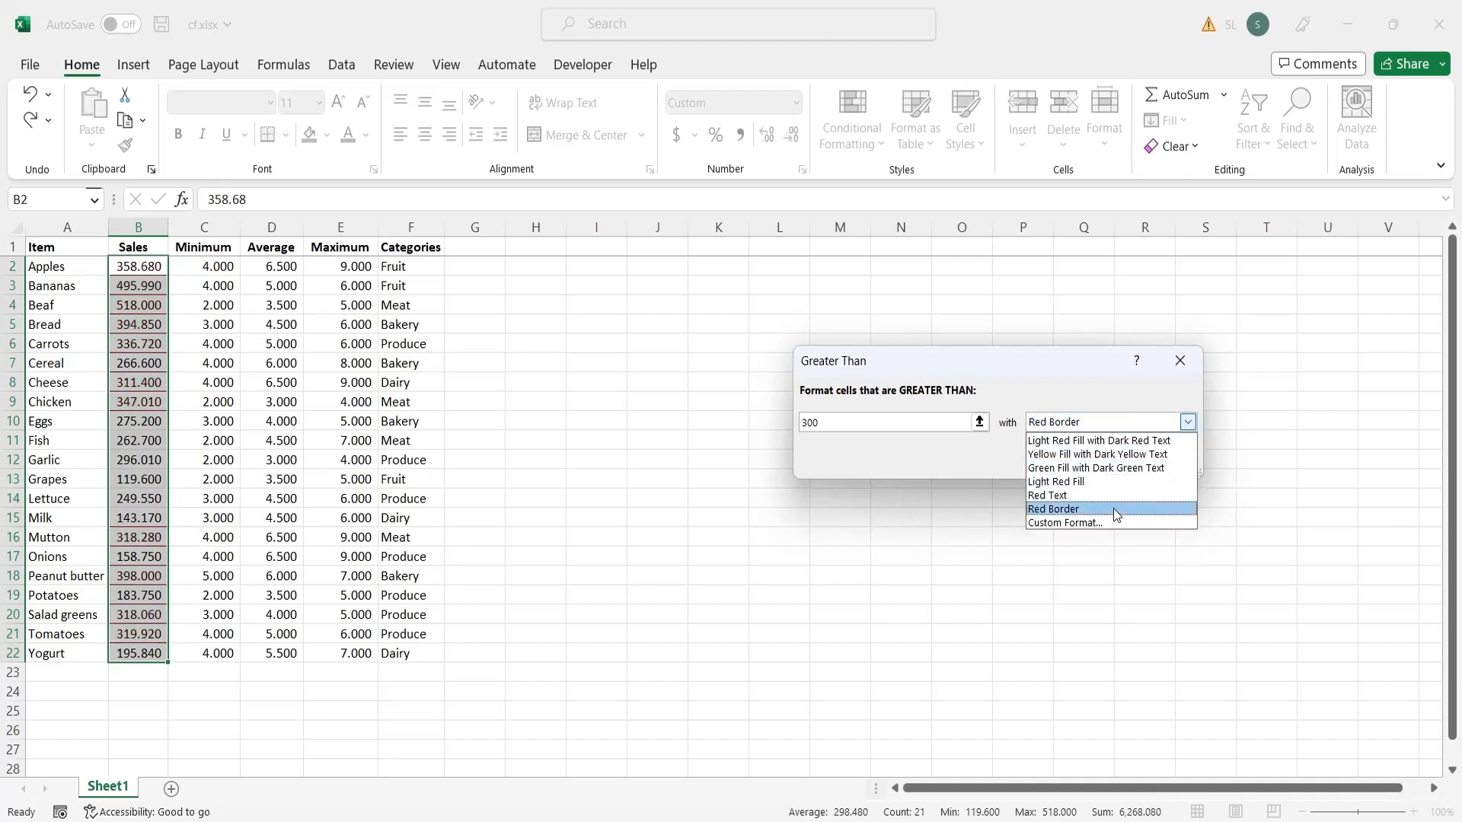
Try a custom format with a green fill and single underline for the rule, and discard the rule.
click(1099, 521)
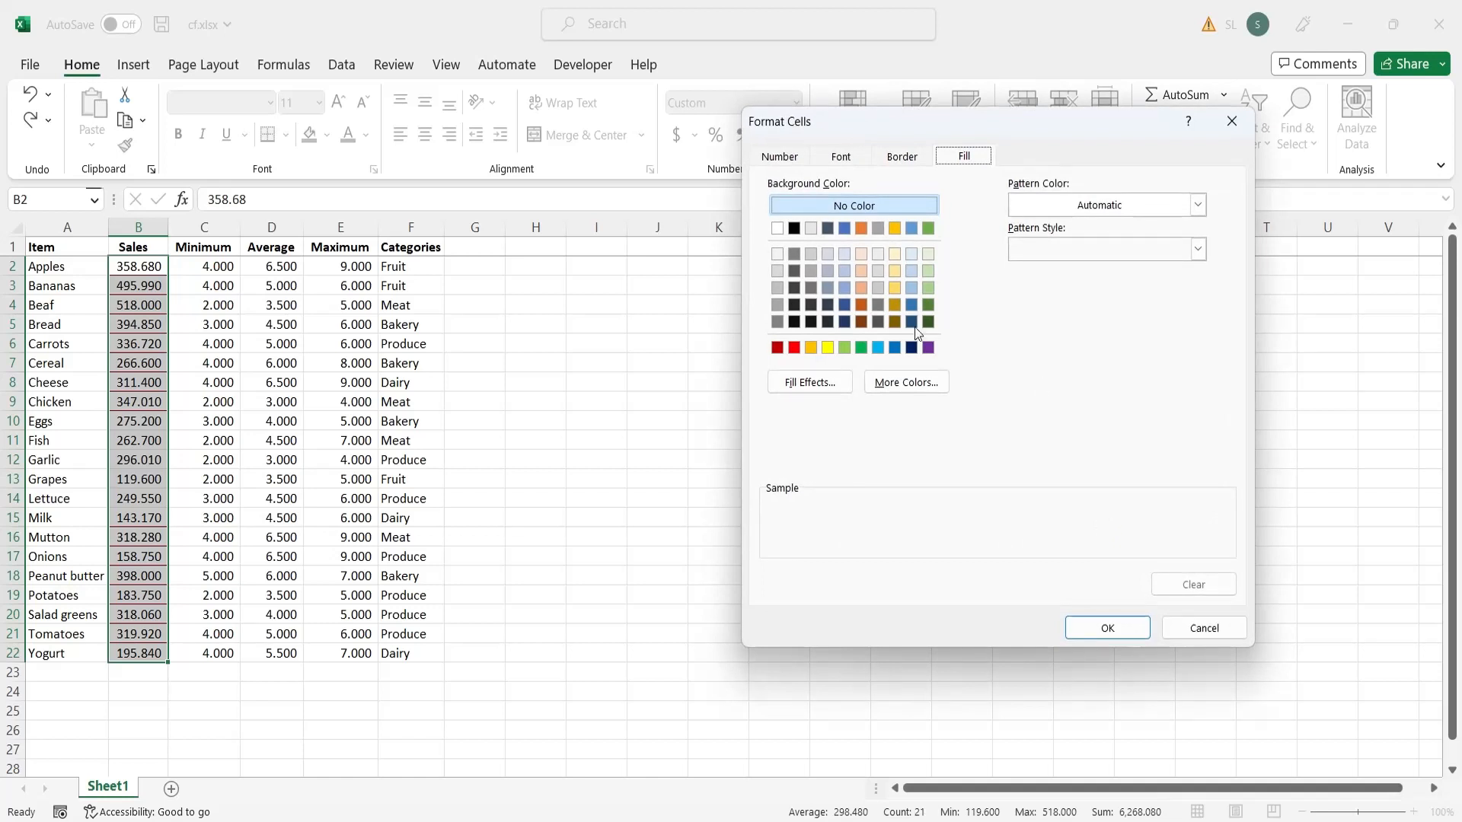
click(926, 307)
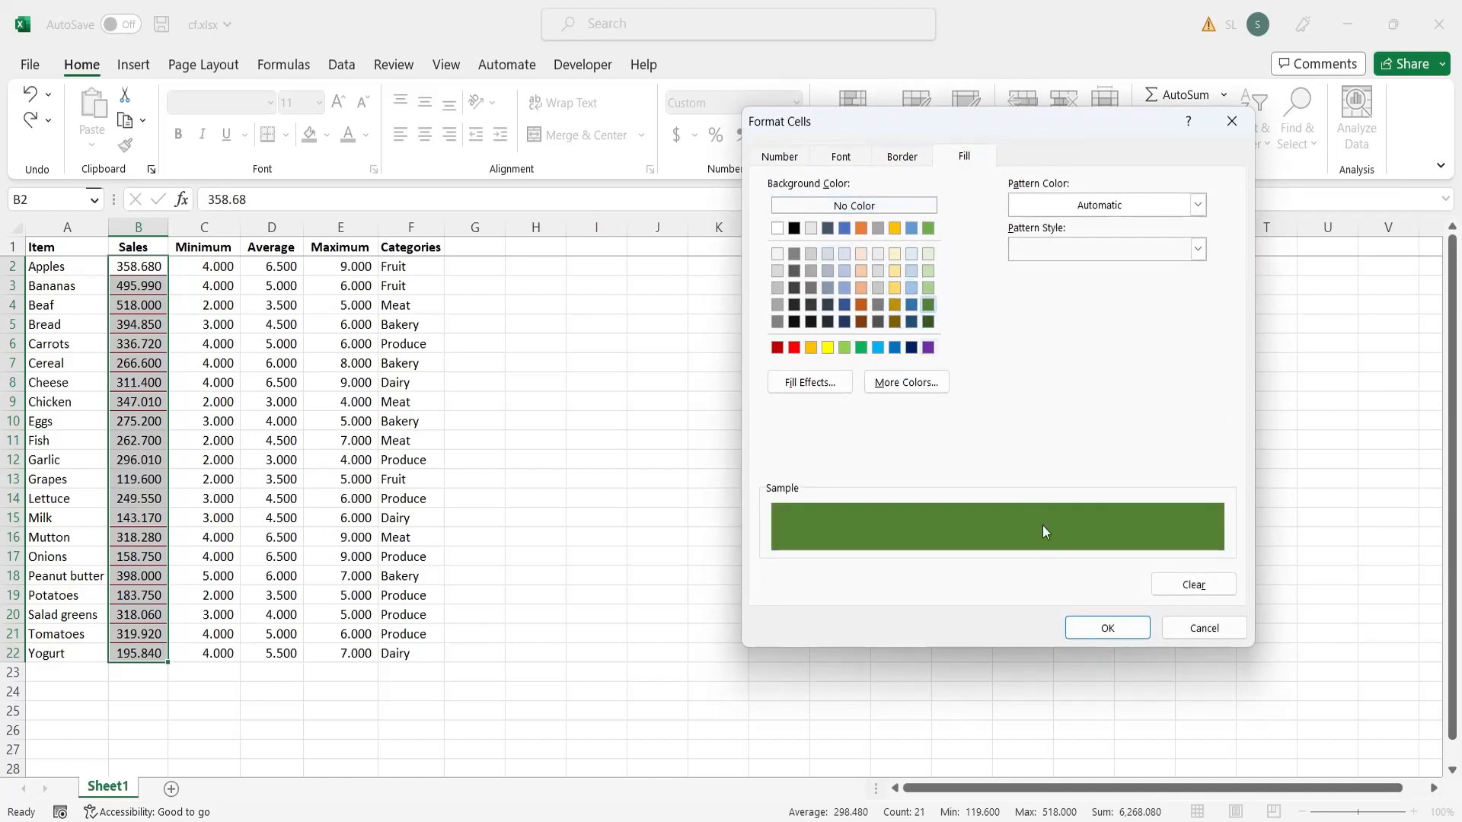
click(852, 163)
click(776, 374)
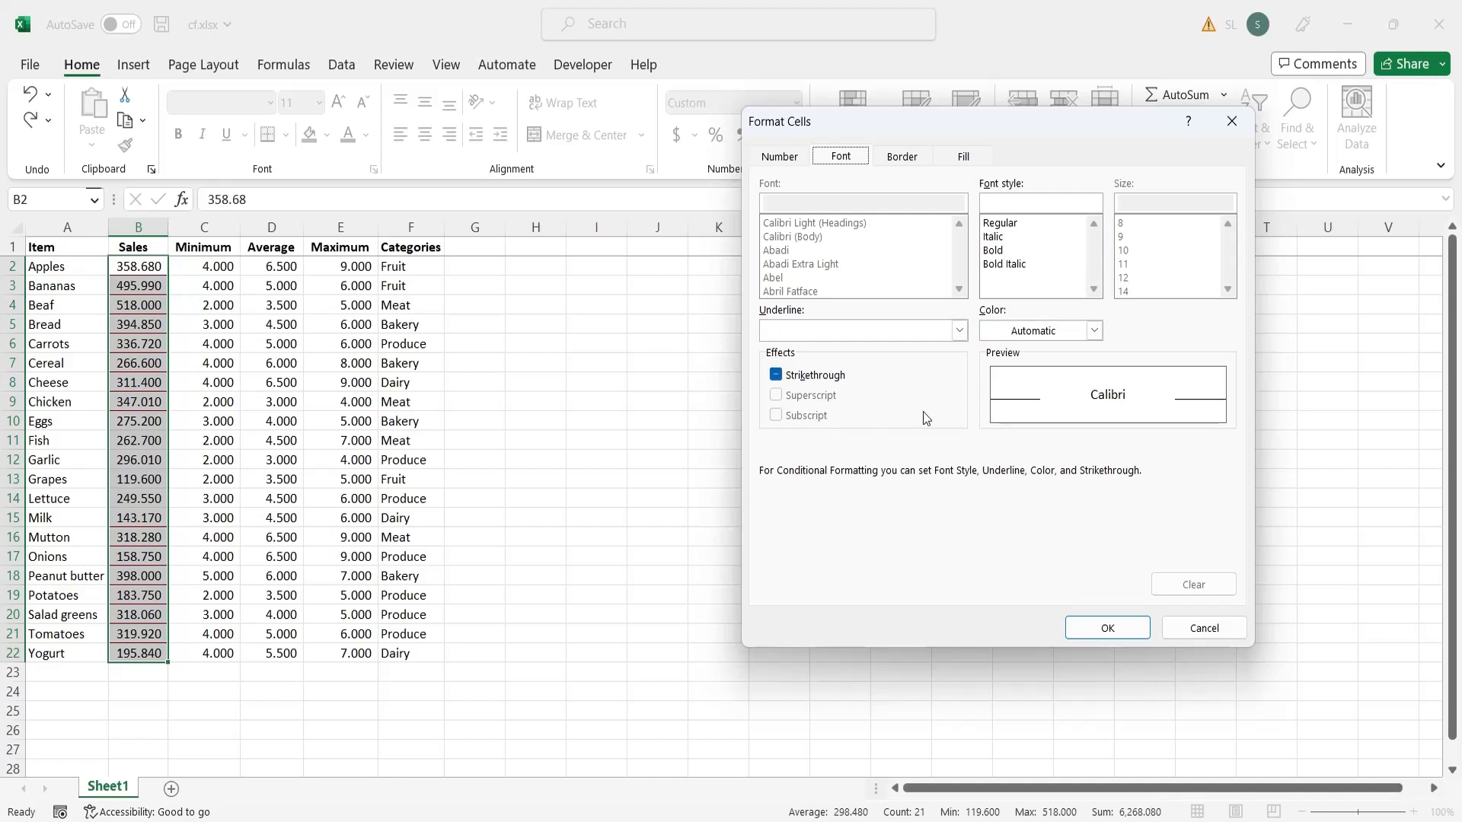
click(960, 330)
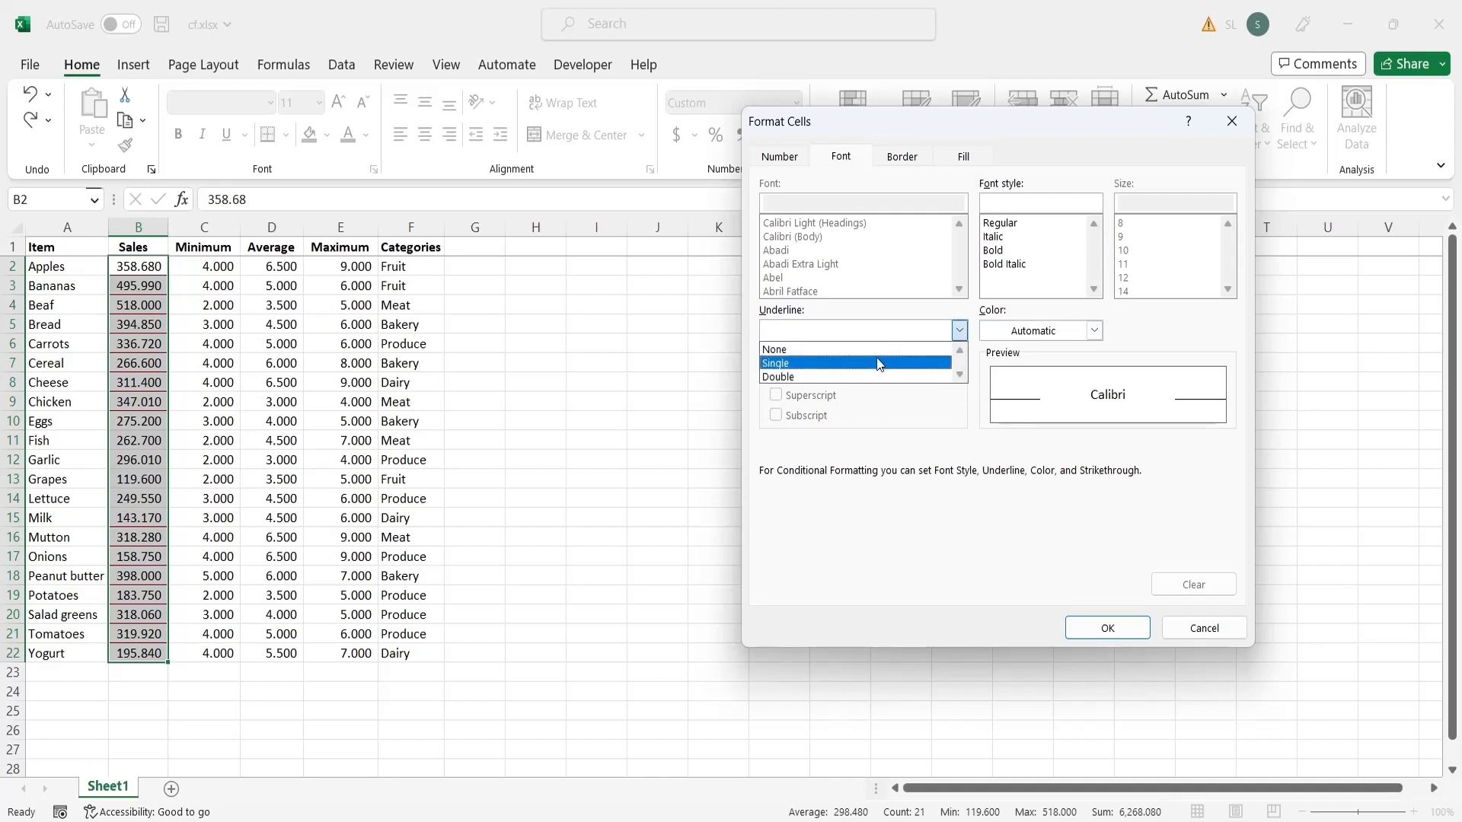
click(877, 368)
click(897, 331)
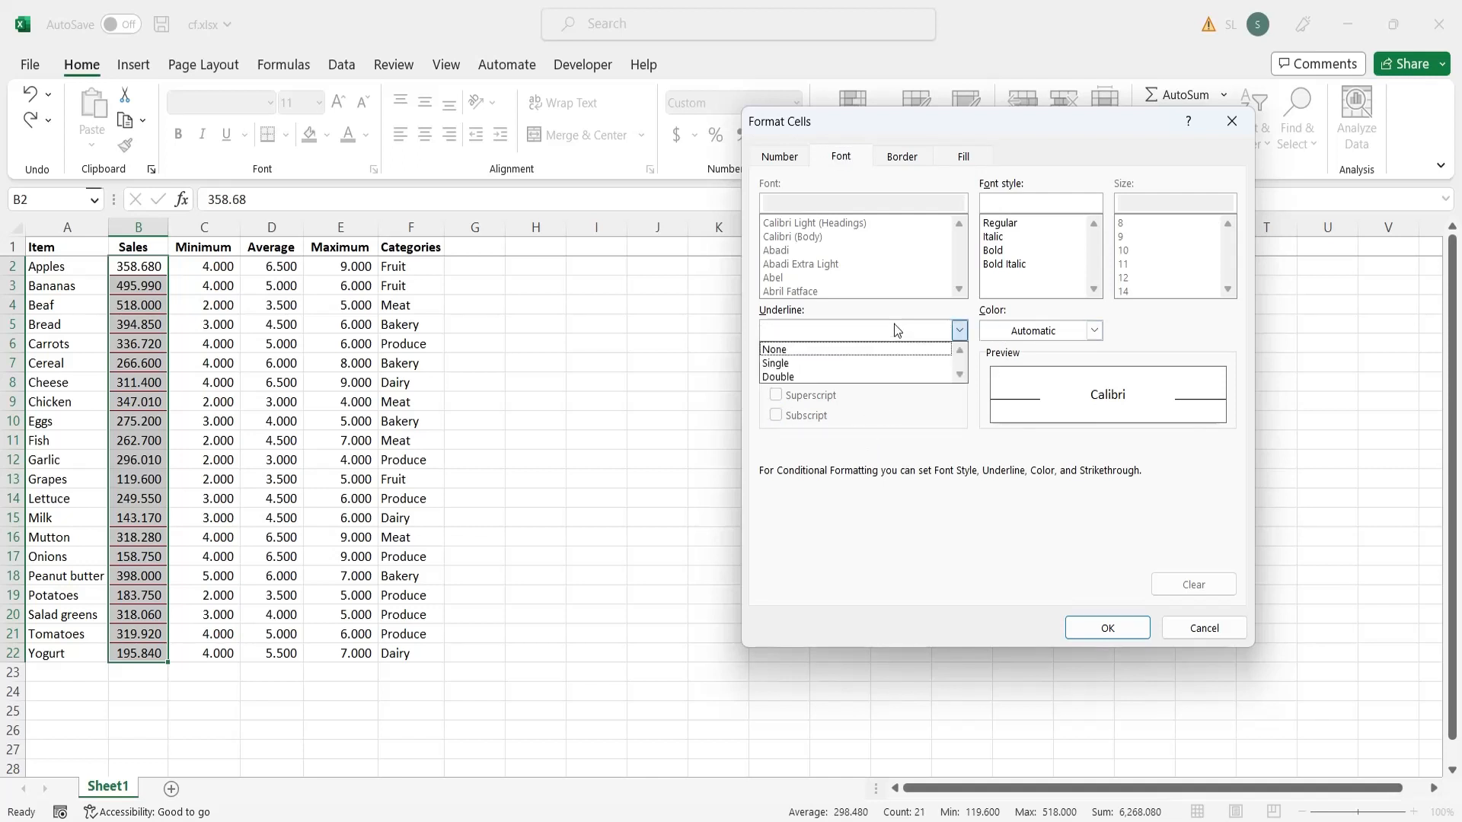
click(850, 364)
click(1108, 629)
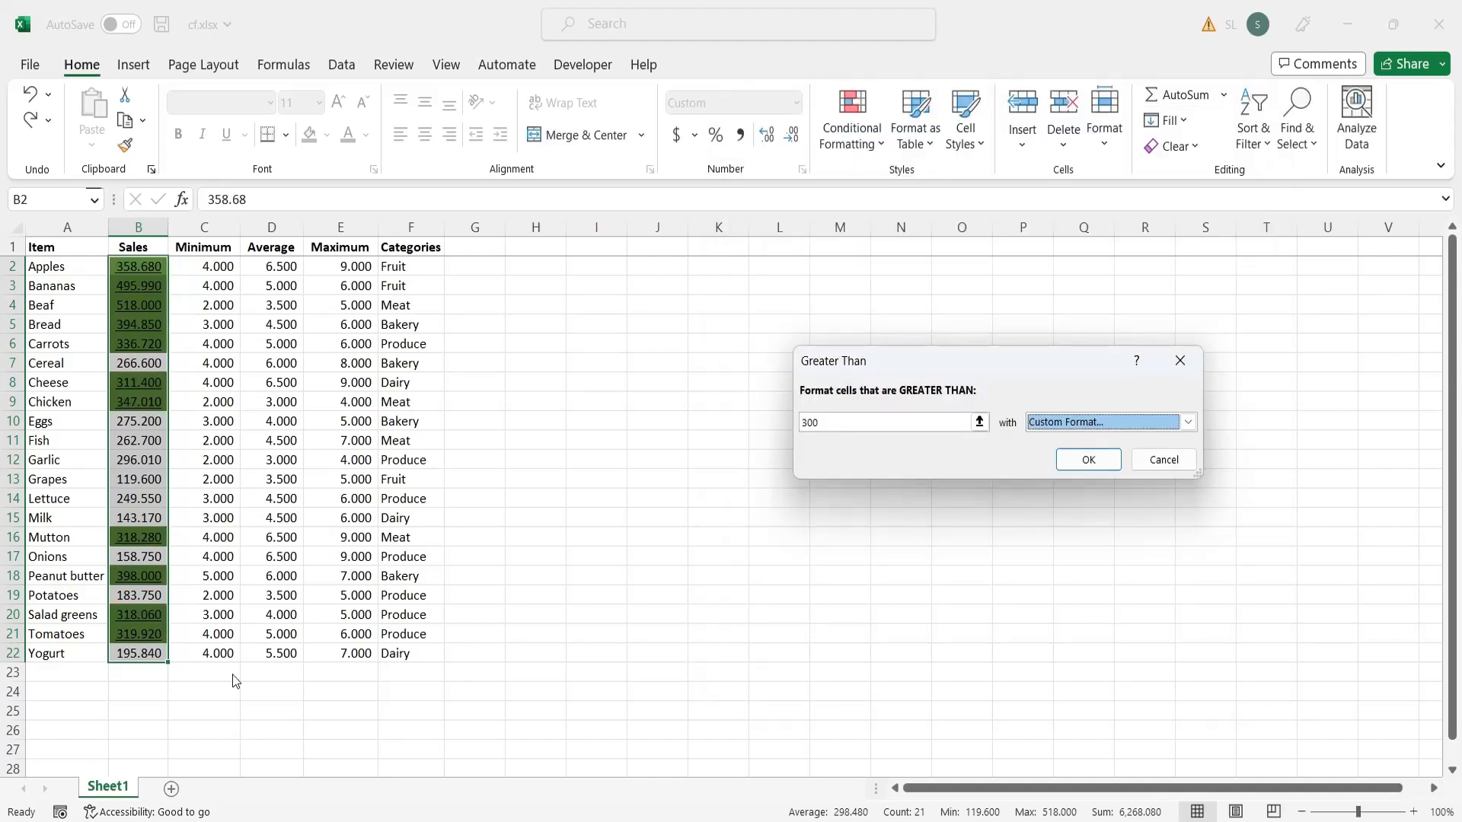
click(1134, 464)
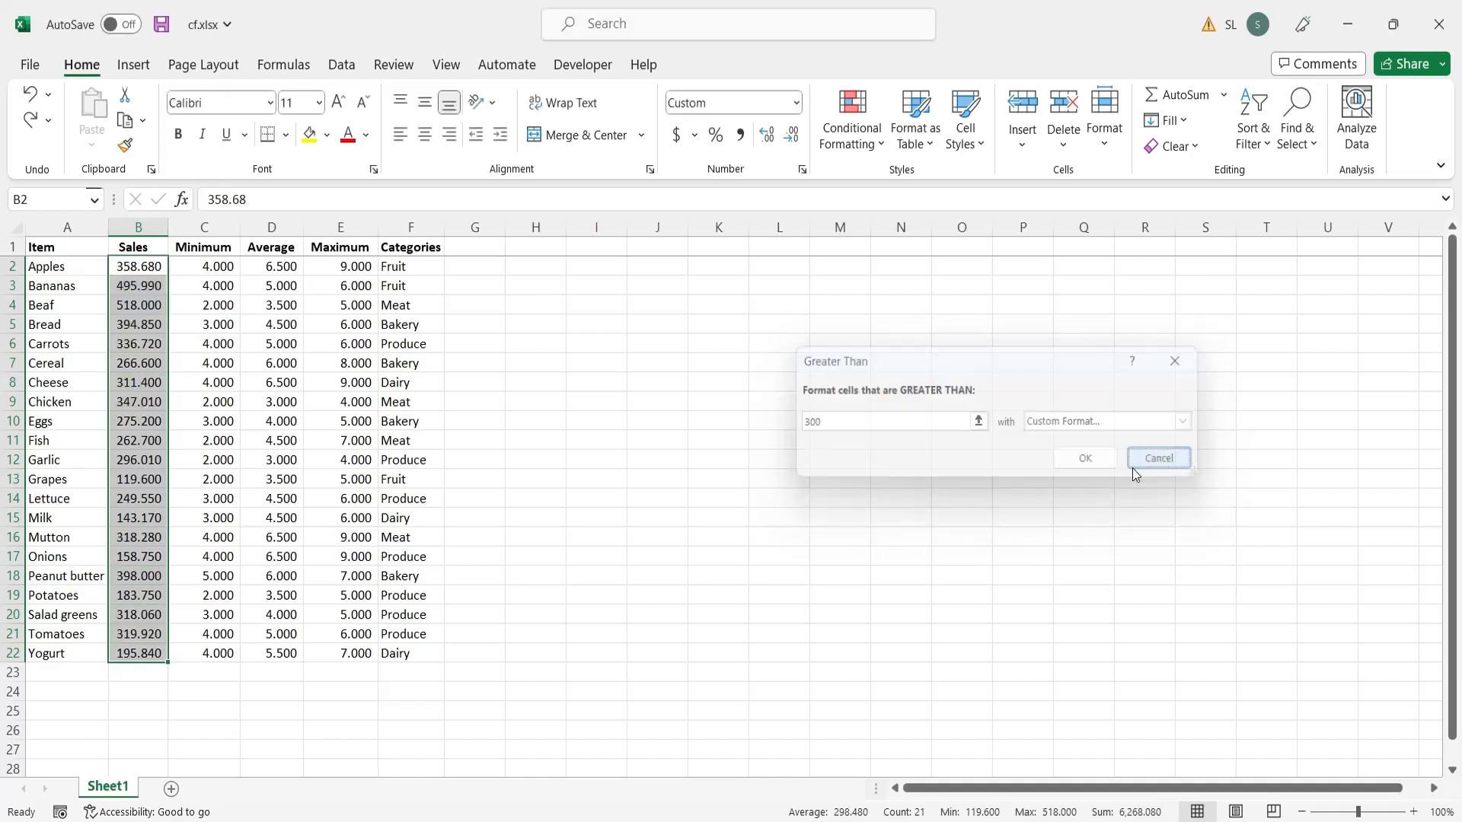
Enter 250 in cell H6 as the comparison value.
click(503, 396)
click(528, 341)
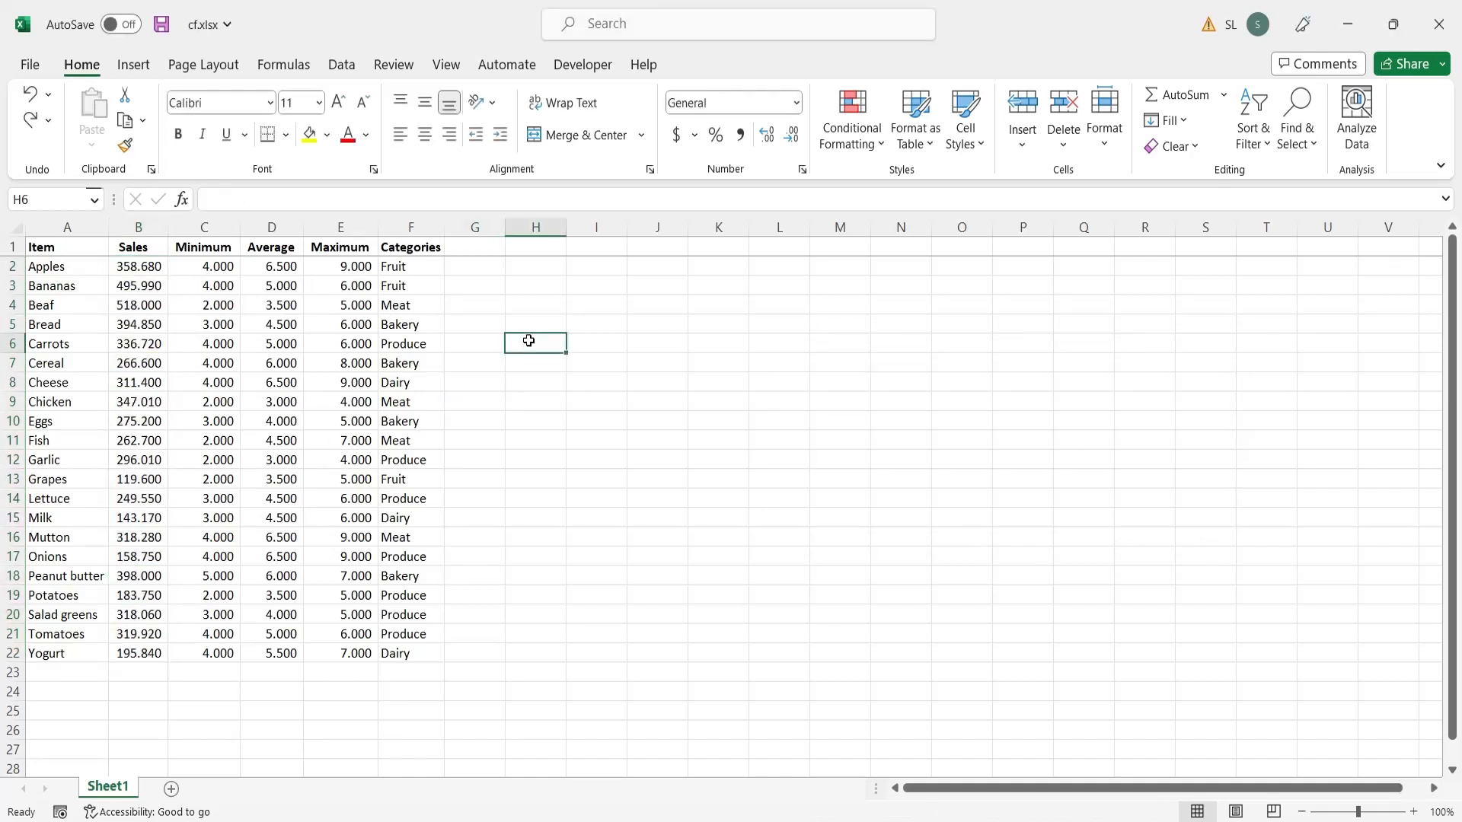
text(250)
click(635, 363)
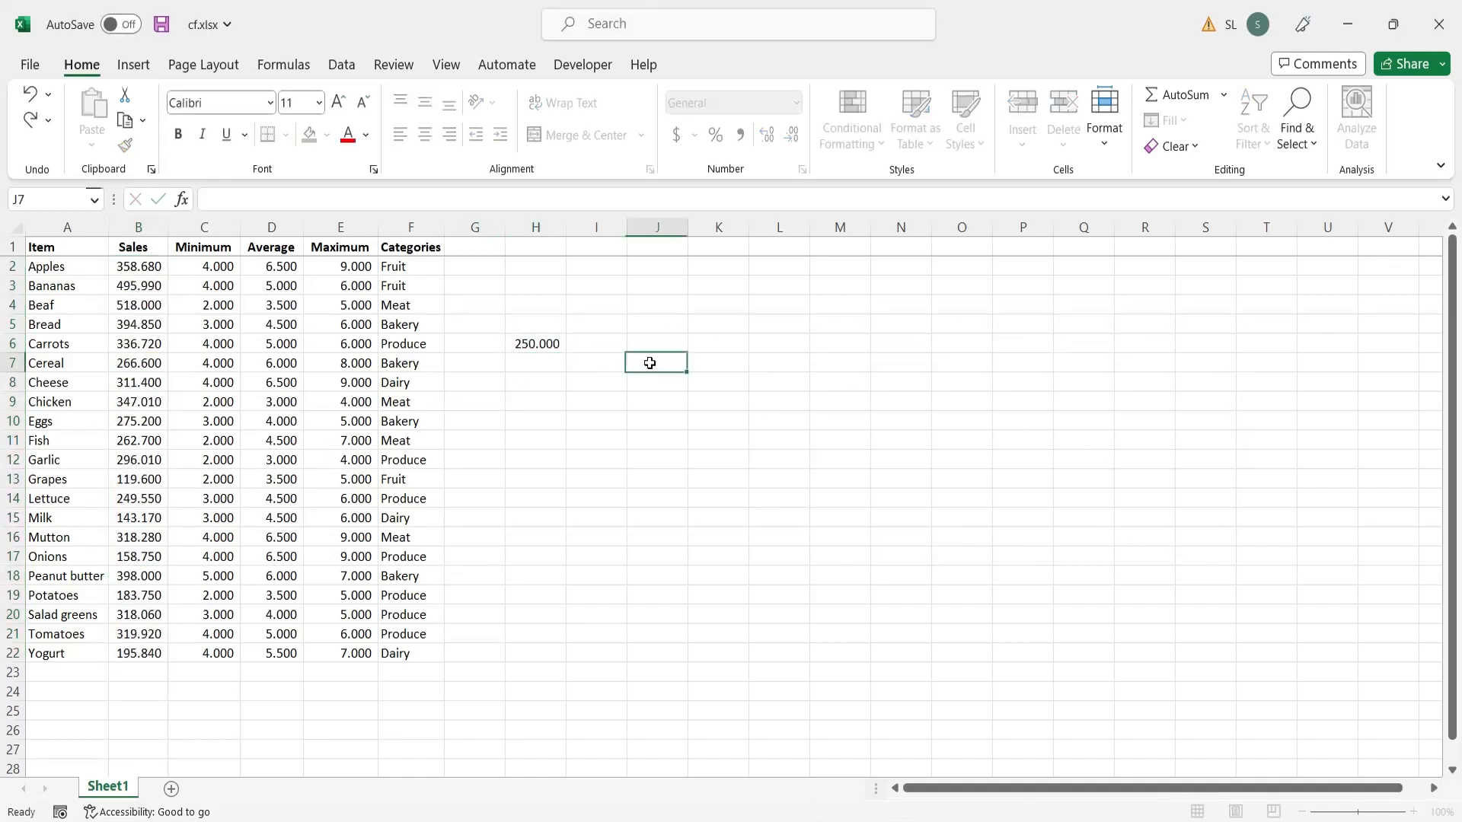
Highlight Sales values in B2:B22 greater than the value in cell H6 with Light Red Fill with Dark Red Text.
click(538, 343)
drag(166, 269, 152, 655)
click(851, 135)
mouse_move(855, 192)
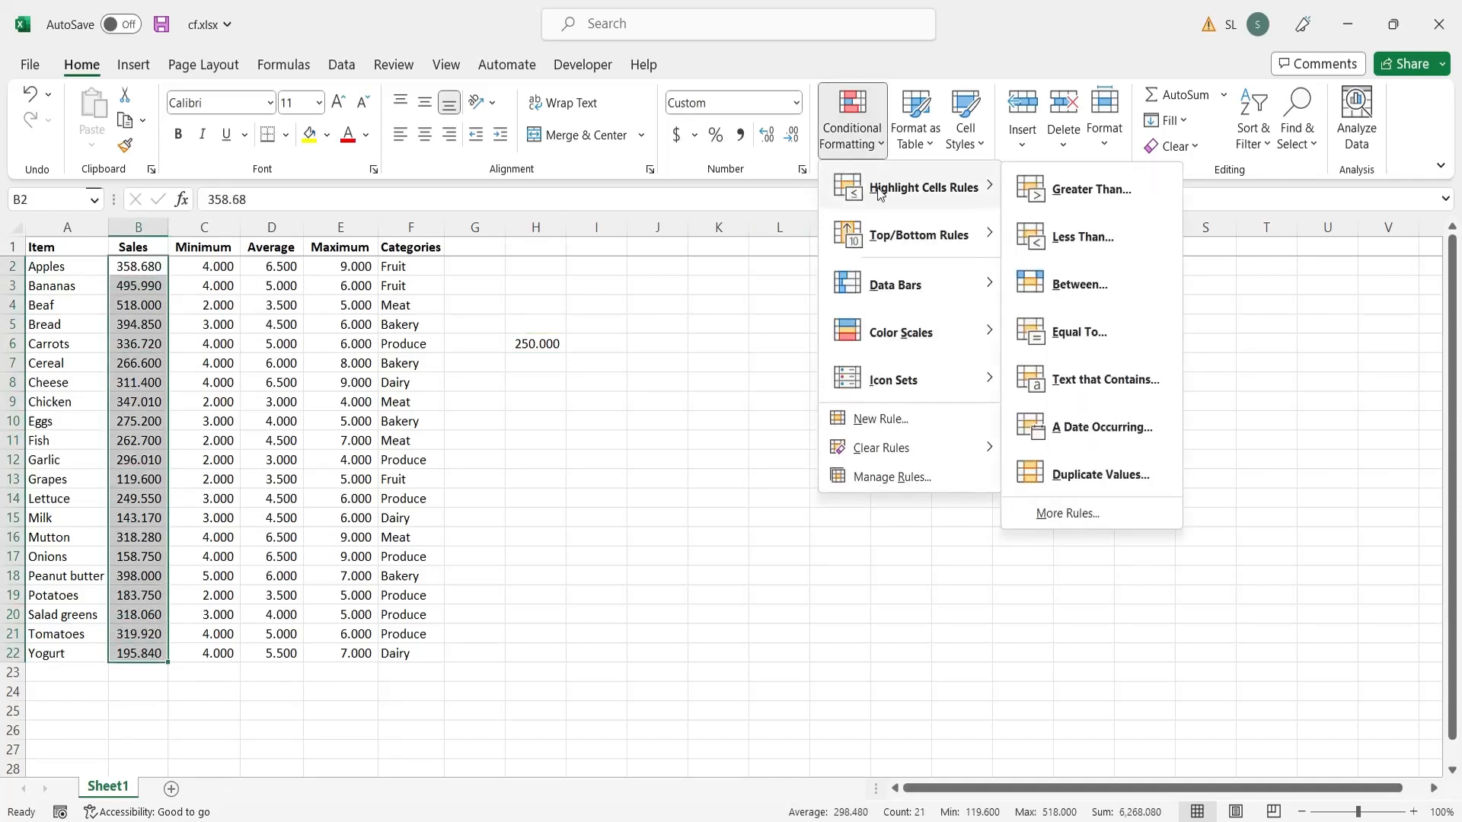
click(1078, 205)
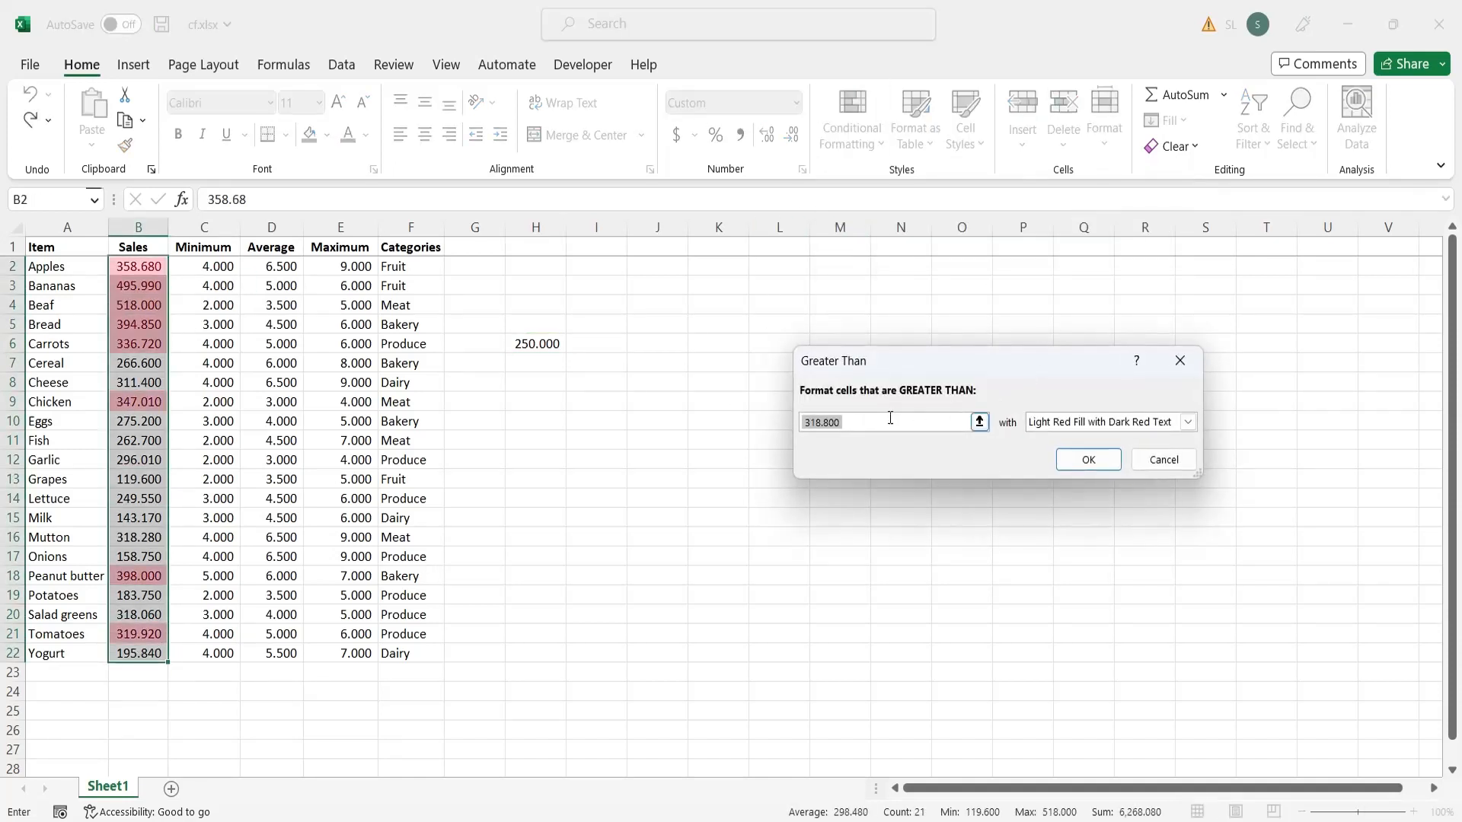
key(BackSpace)
click(539, 344)
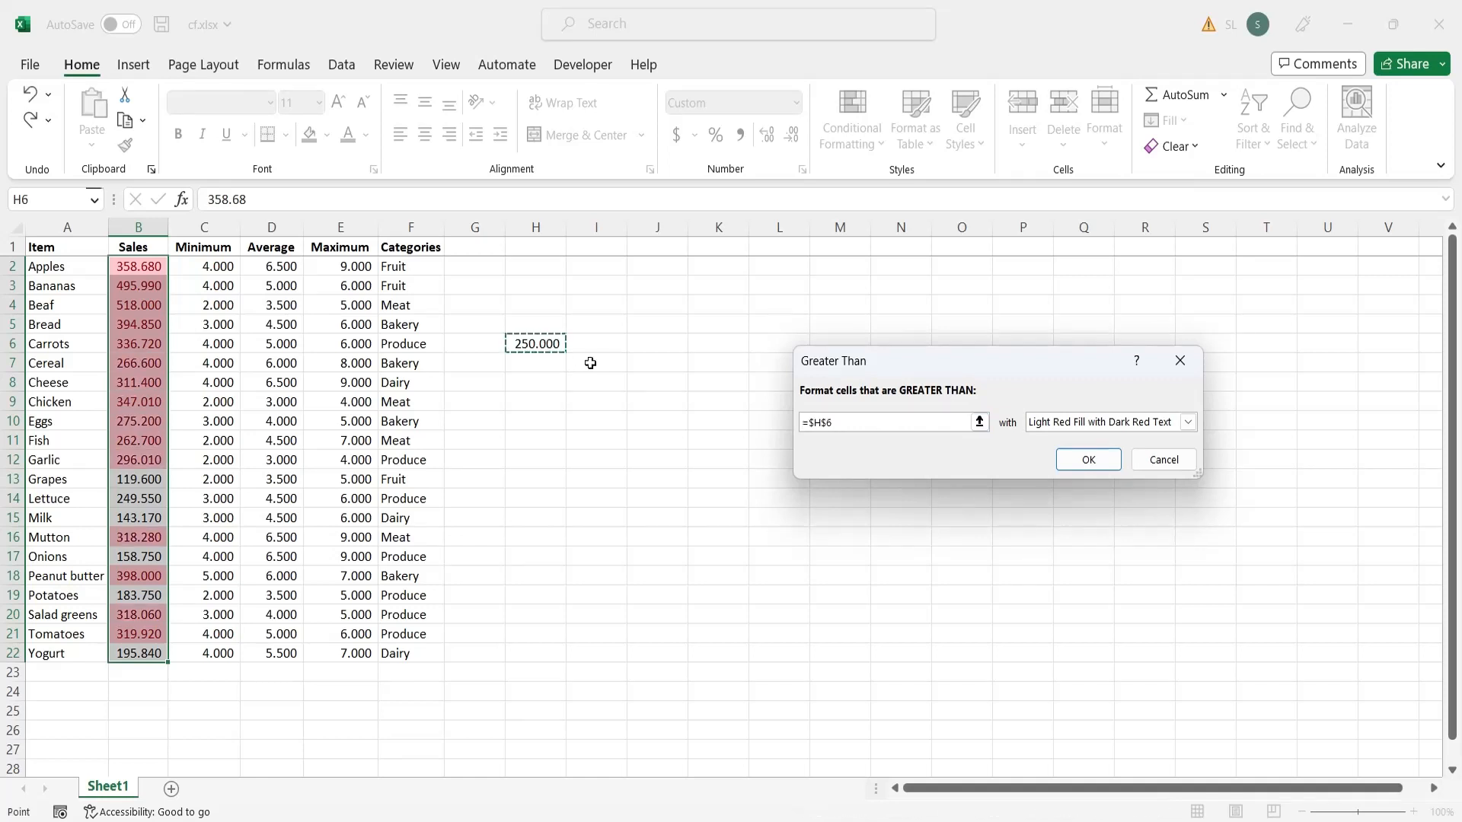
click(1089, 460)
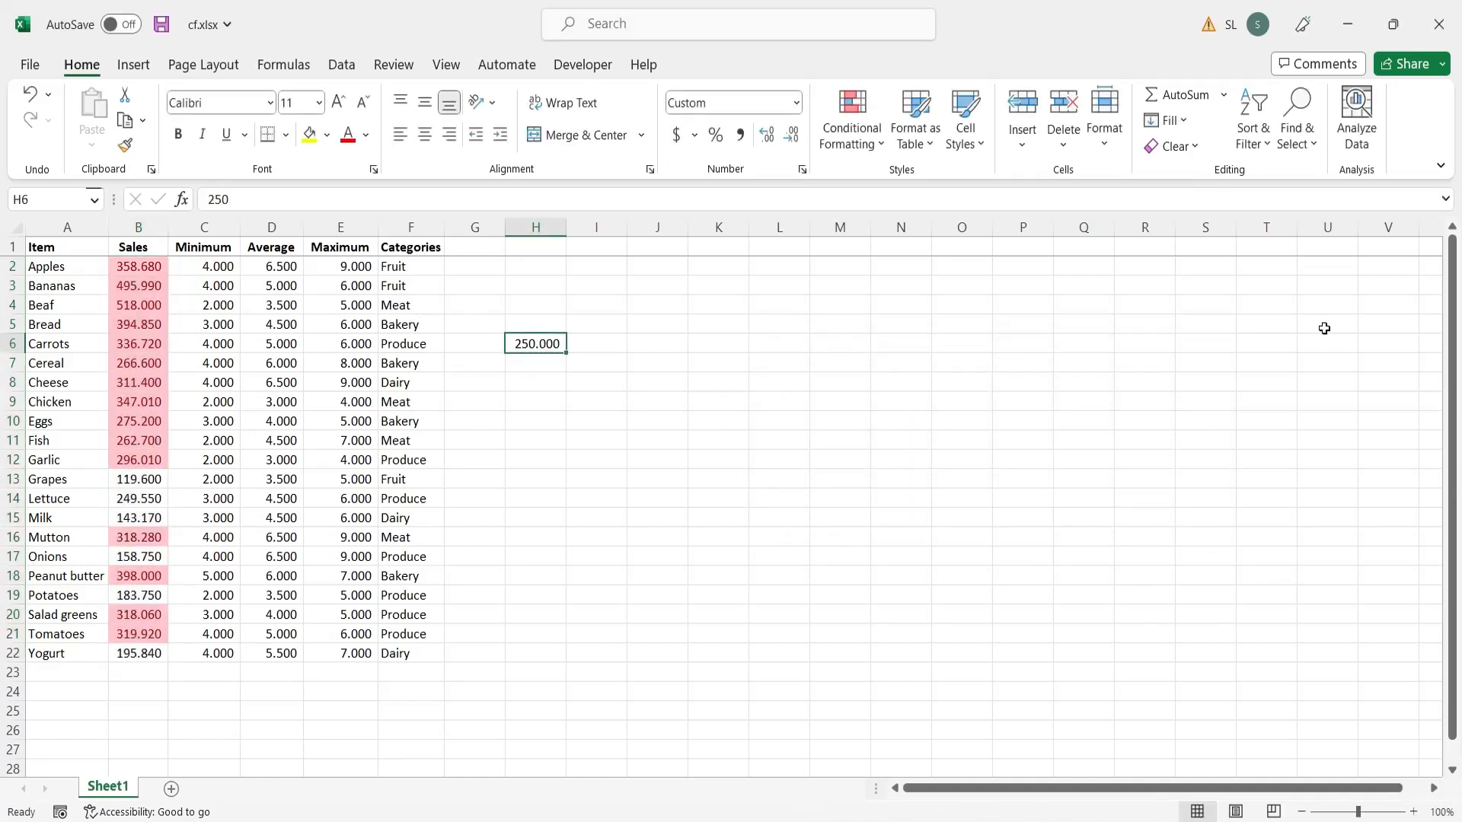
Change the comparison value in cell H6 to 100.
text(100)
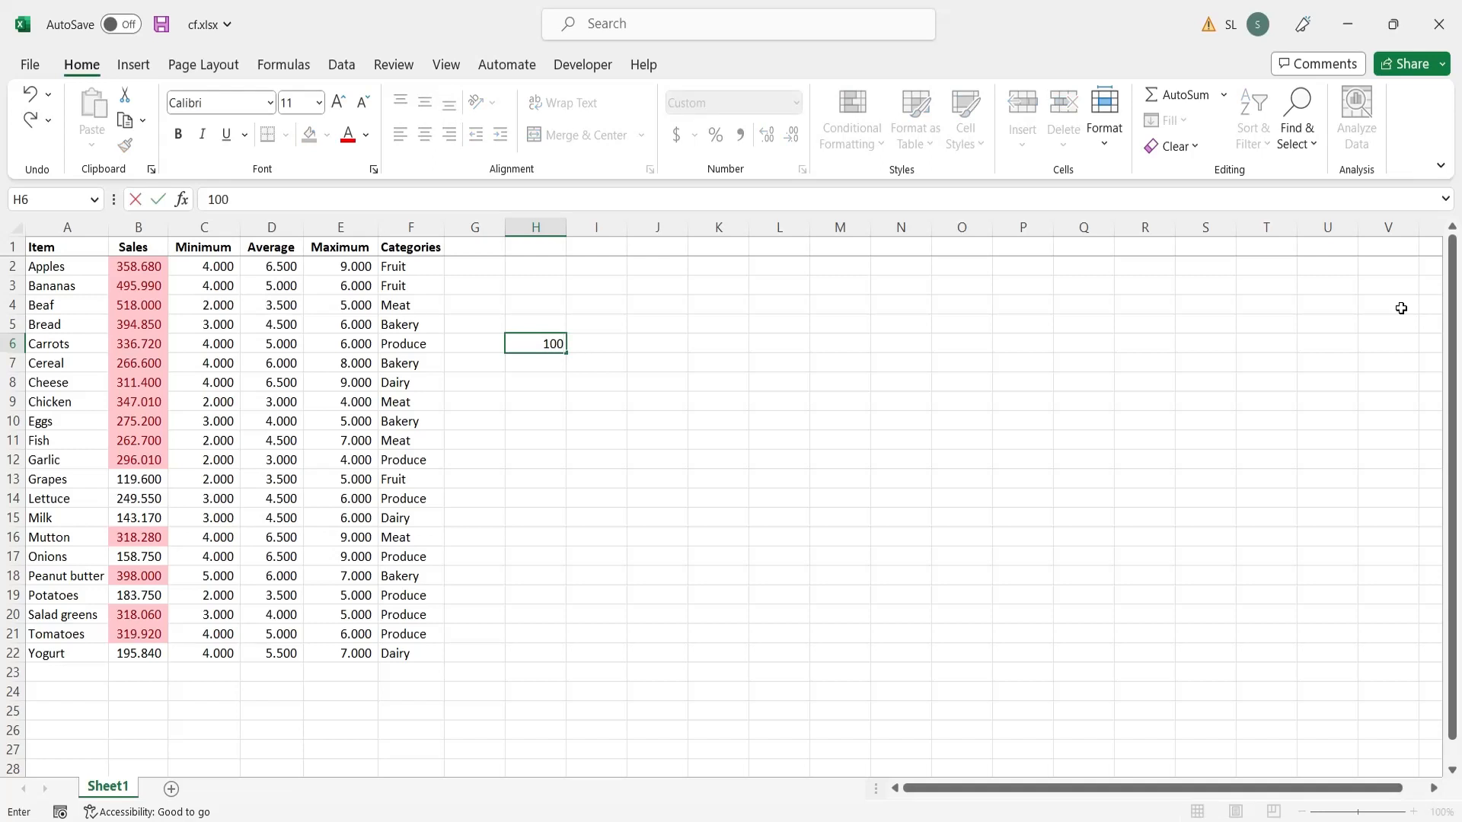
key(Return)
key(Up)
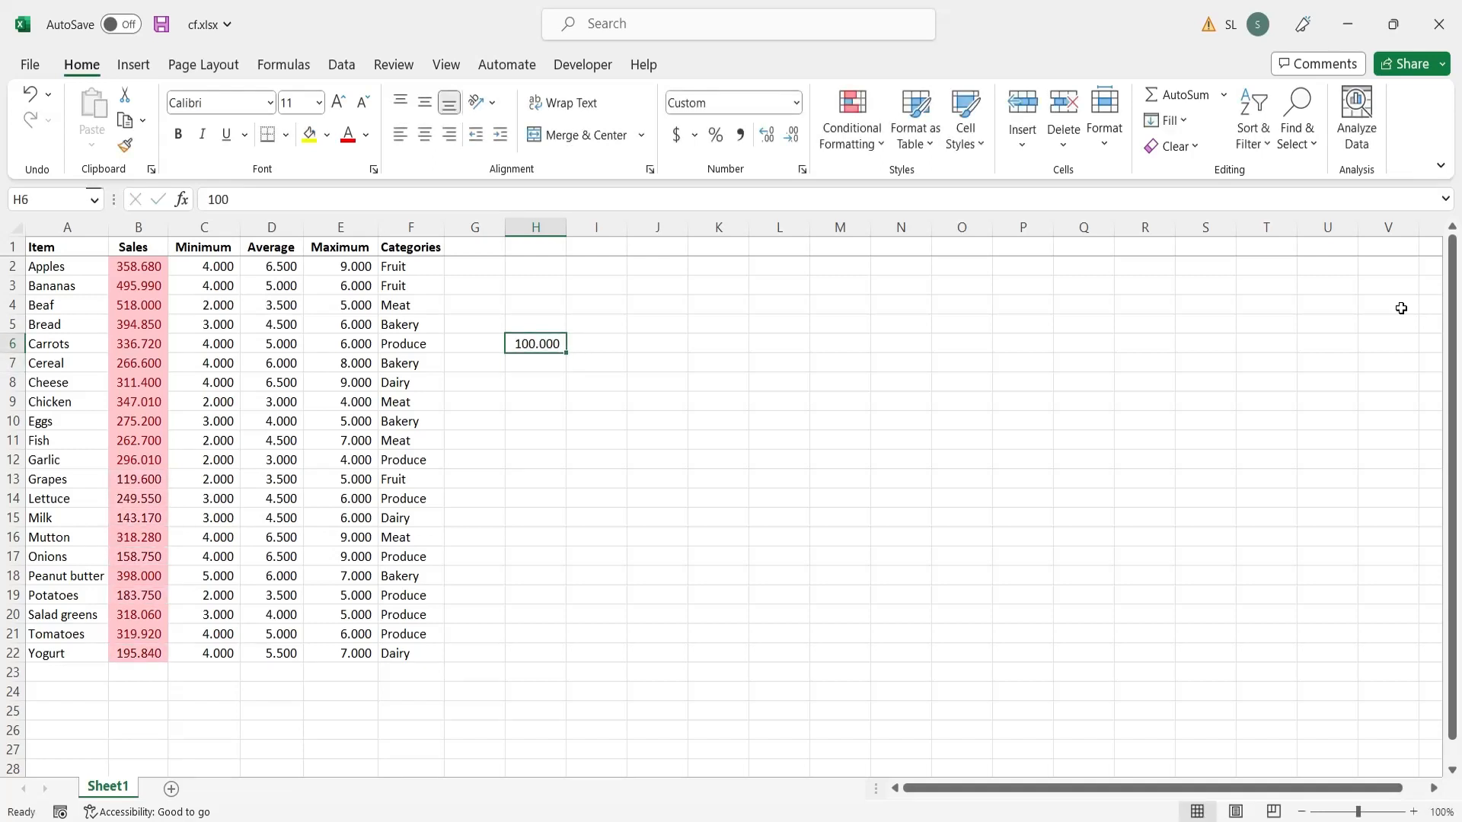
Change the comparison value in cell H6 to 500.
text(500)
key(Return)
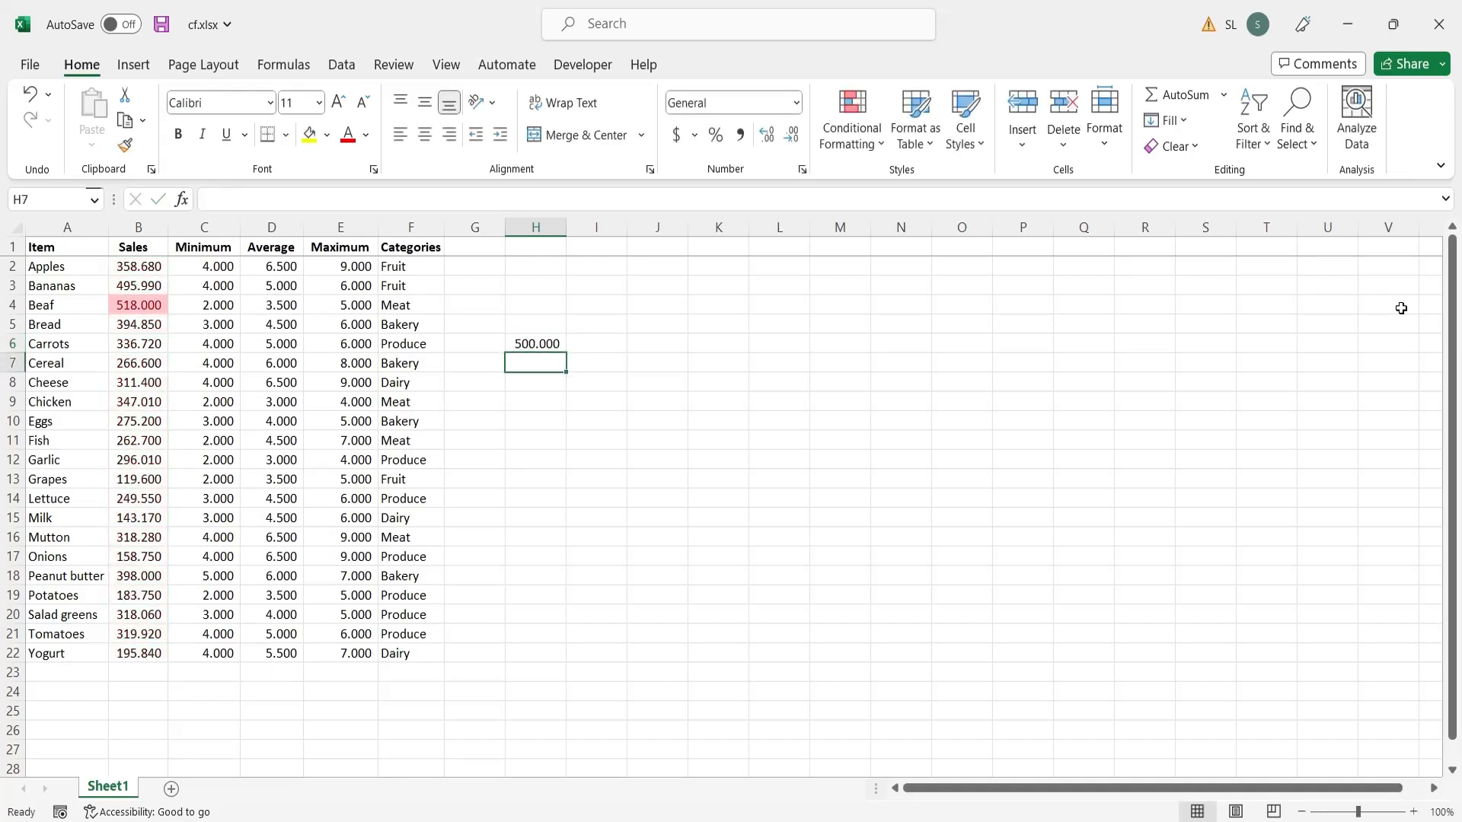
key(Up)
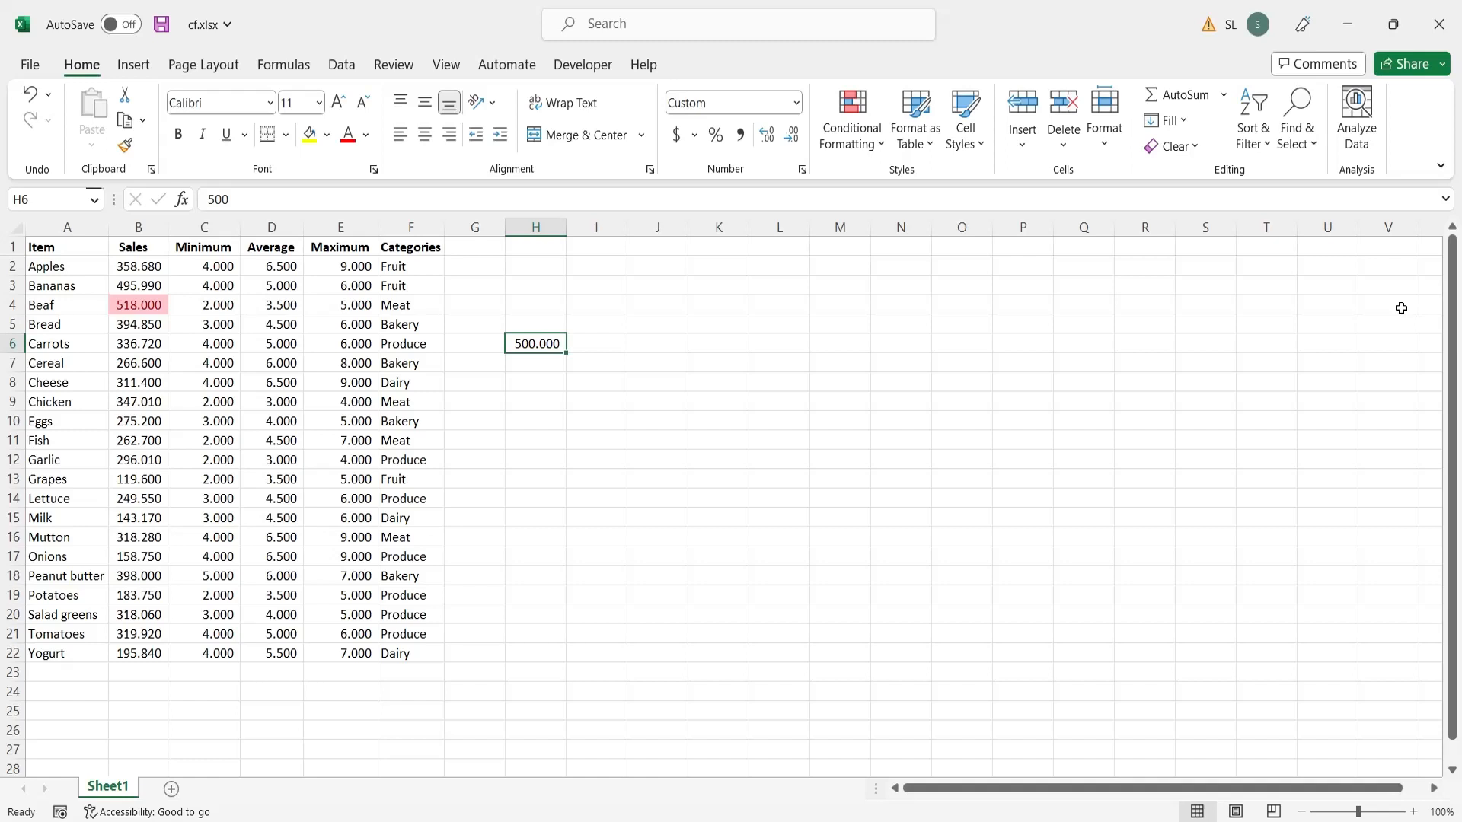
Empty cell H6 and clear the conditional formatting rules from the entire sheet.
key(Delete)
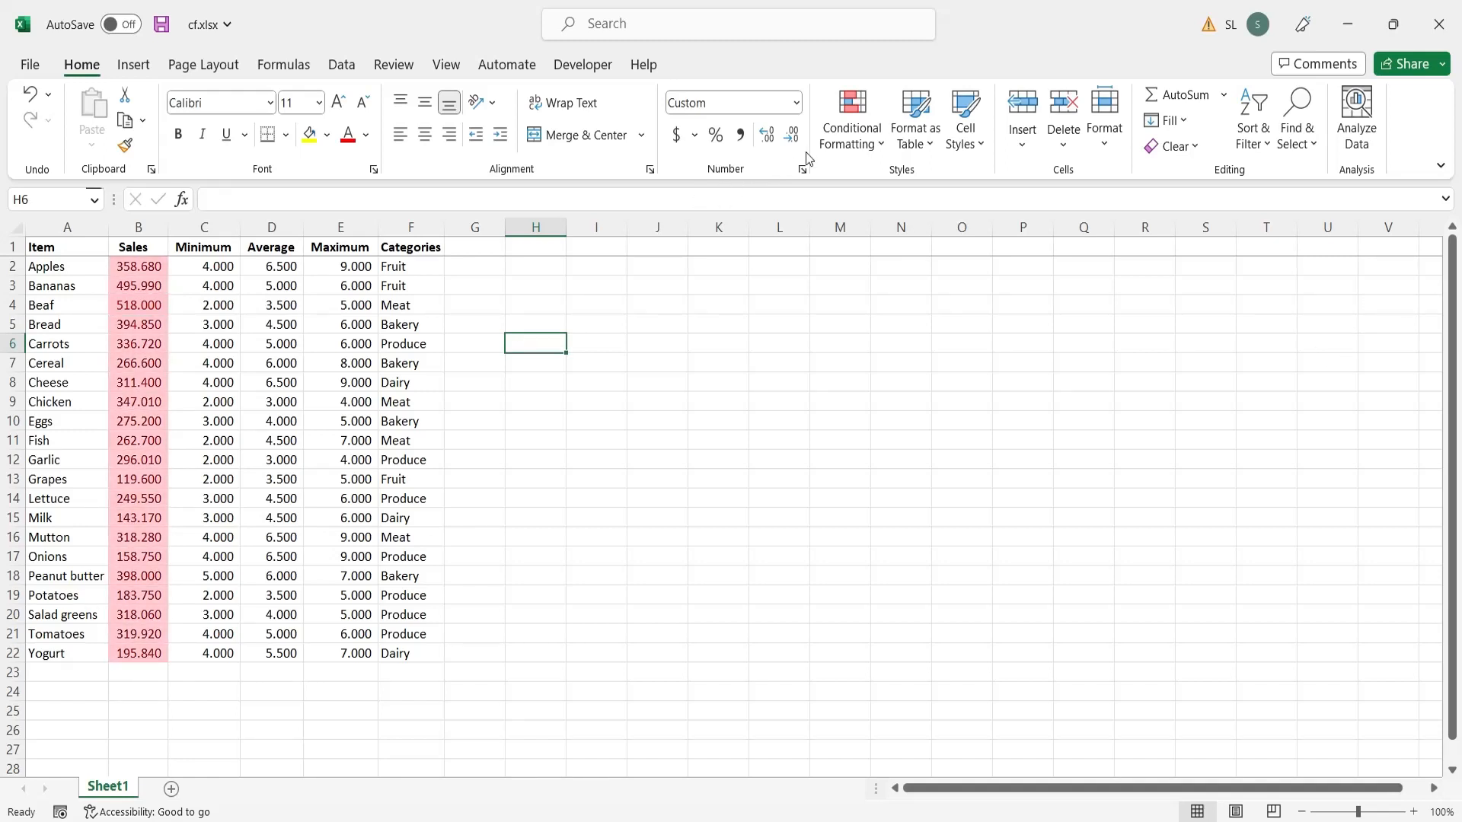
click(829, 150)
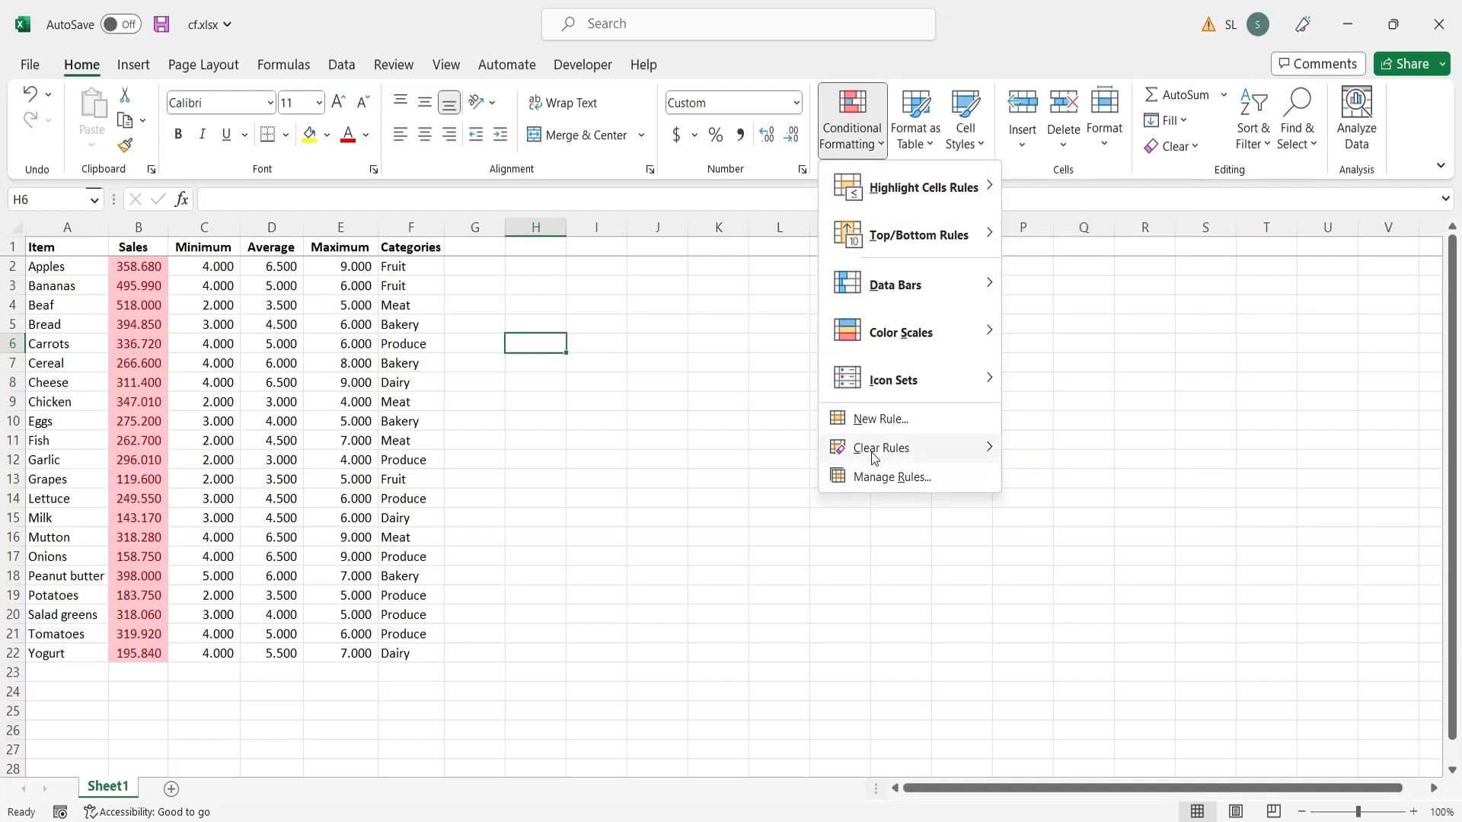
mouse_move(914, 448)
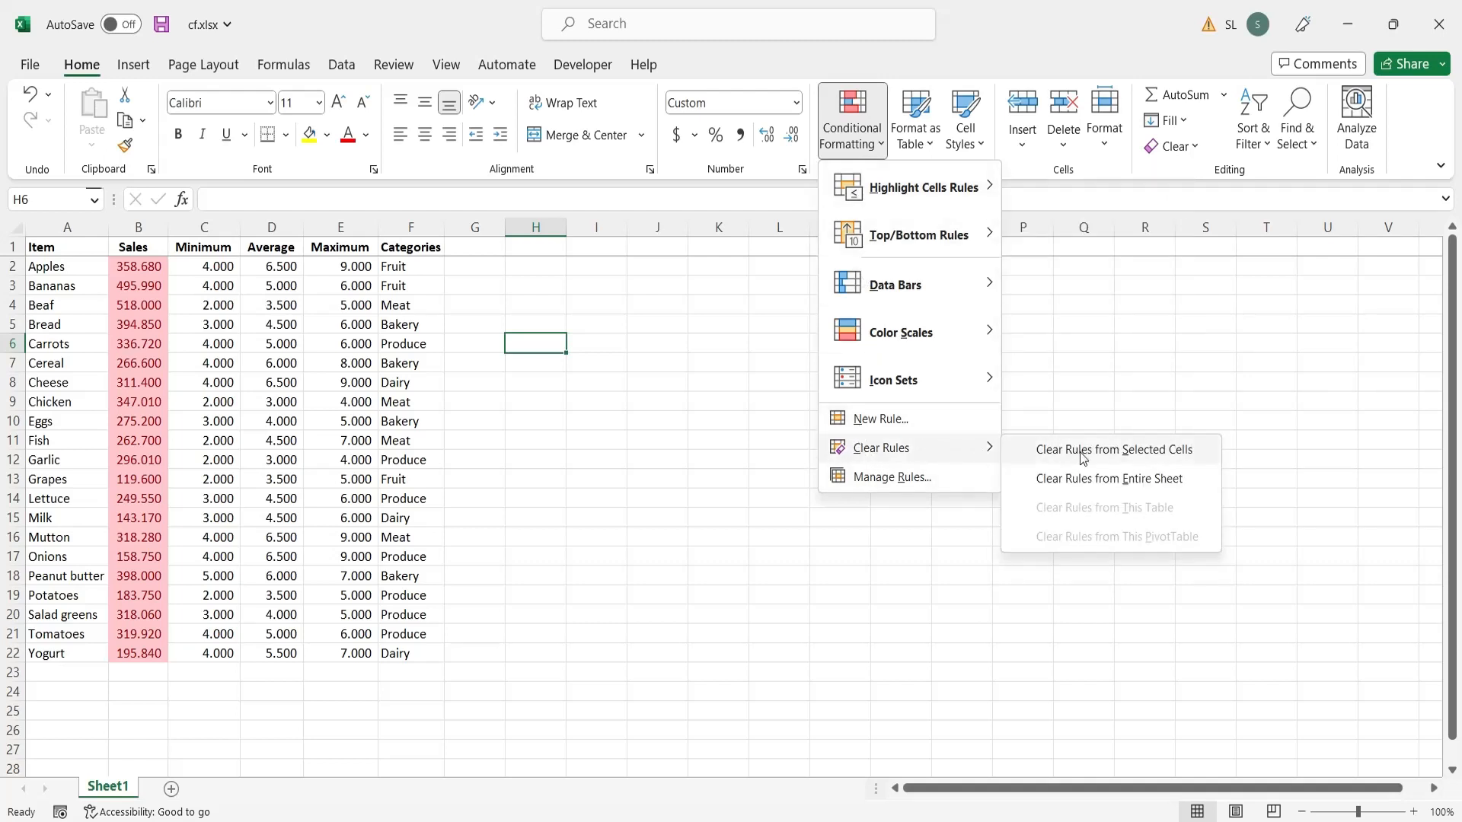
click(1143, 485)
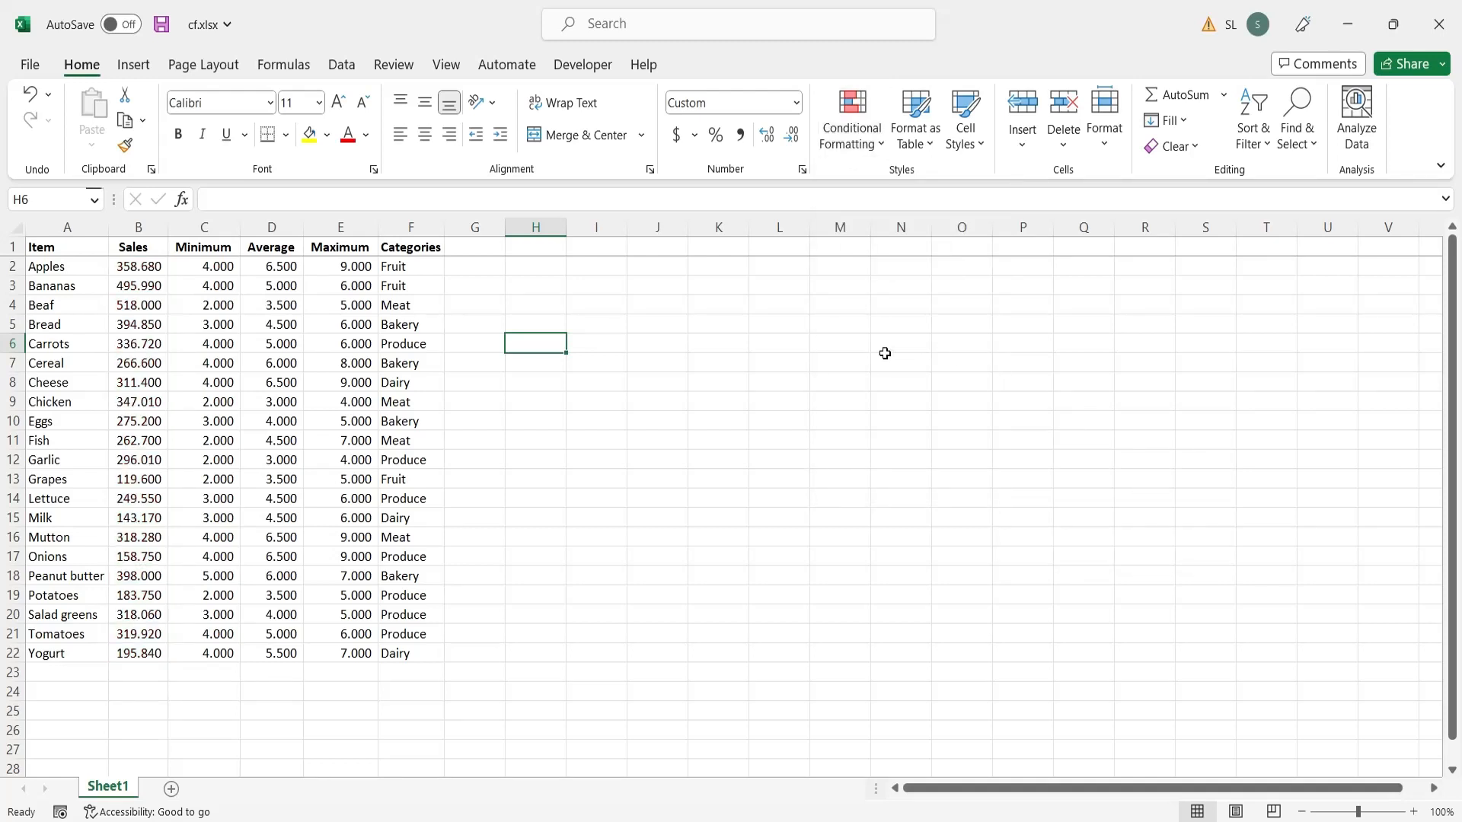
Try a Less Than rule with the threshold 500 on the Sales values in B2:B22.
click(871, 136)
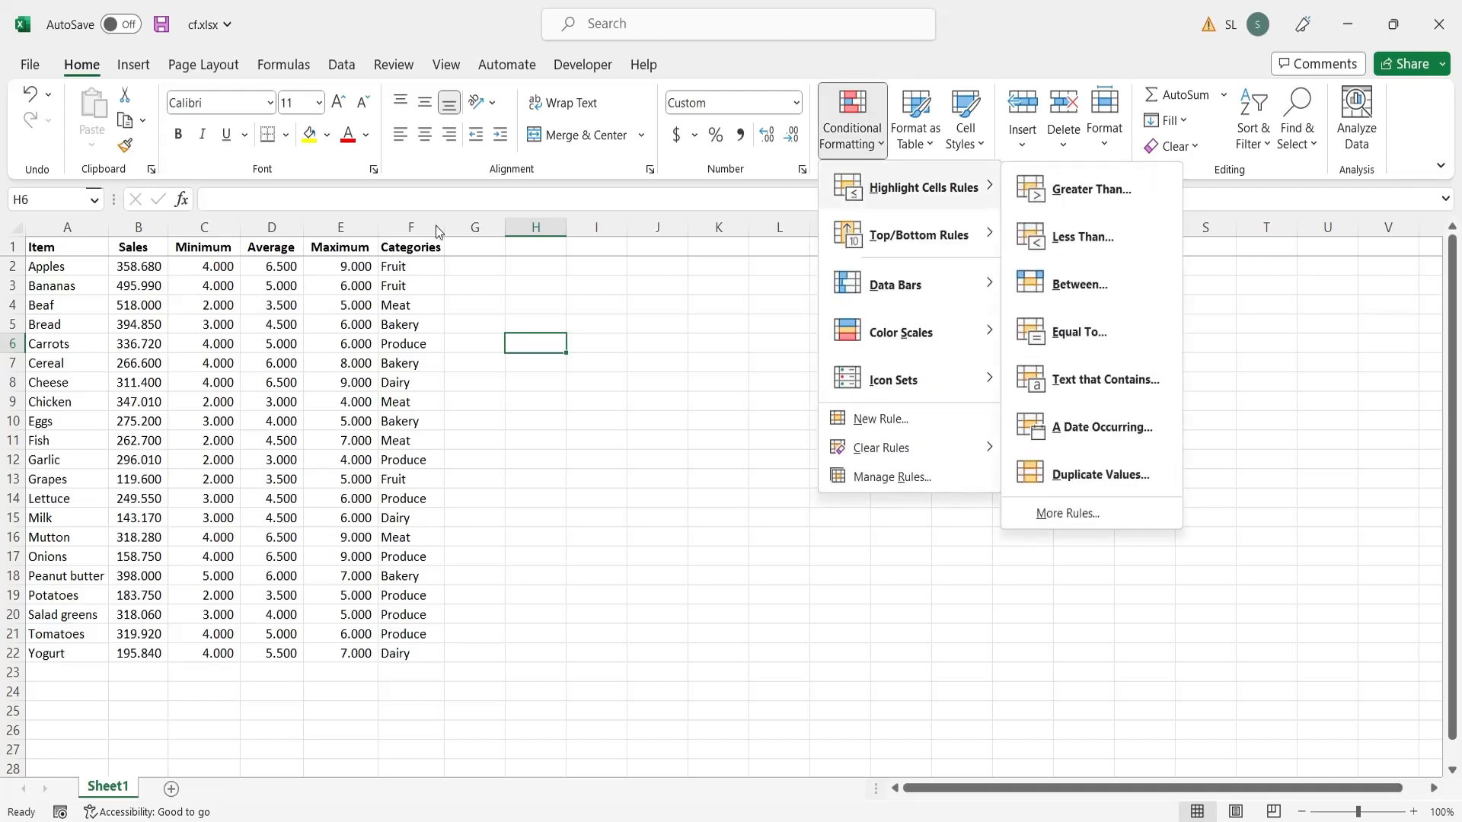
click(207, 296)
drag(149, 272, 141, 655)
click(860, 152)
mouse_move(924, 188)
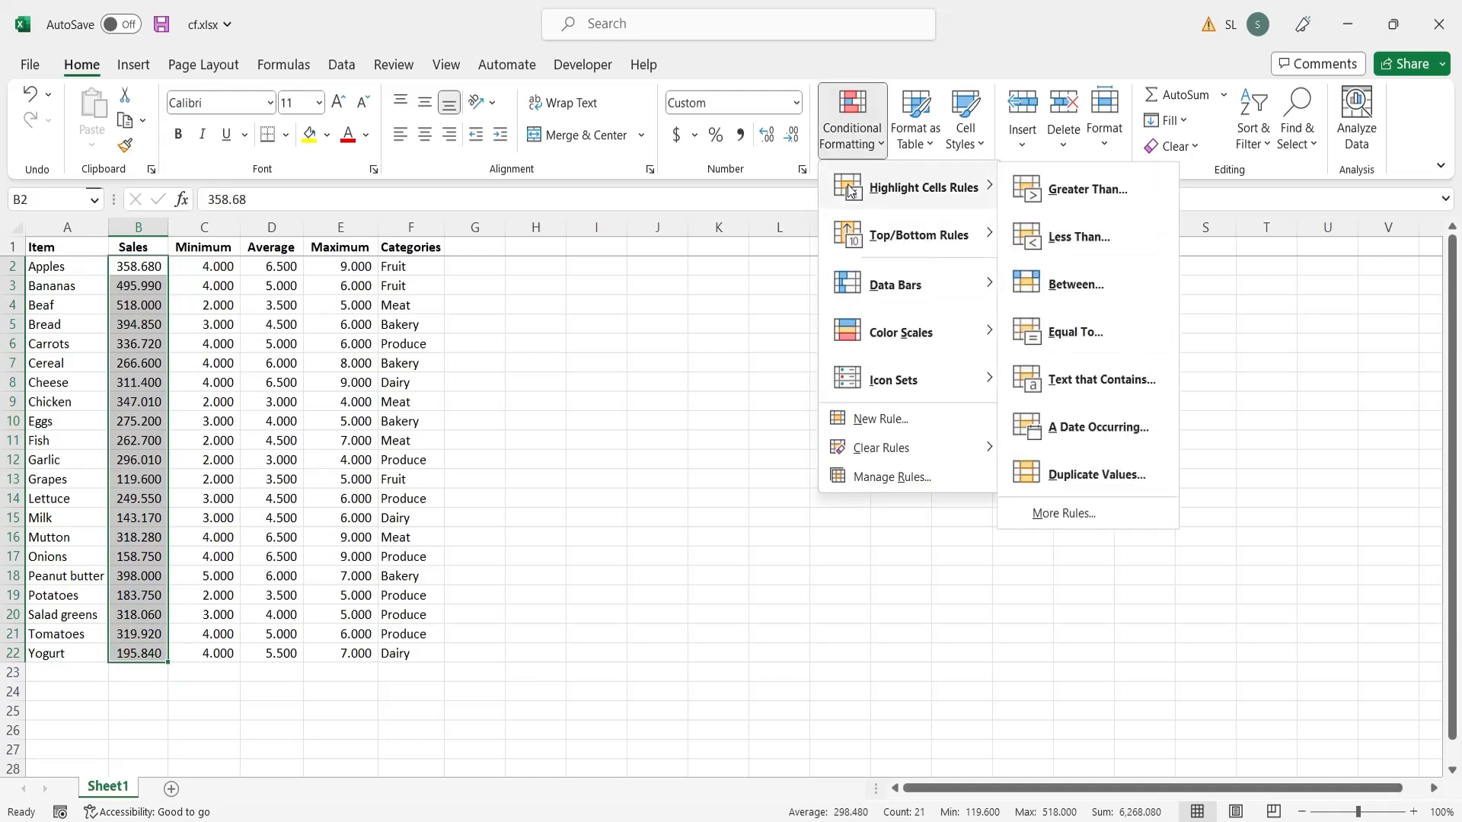
click(1074, 236)
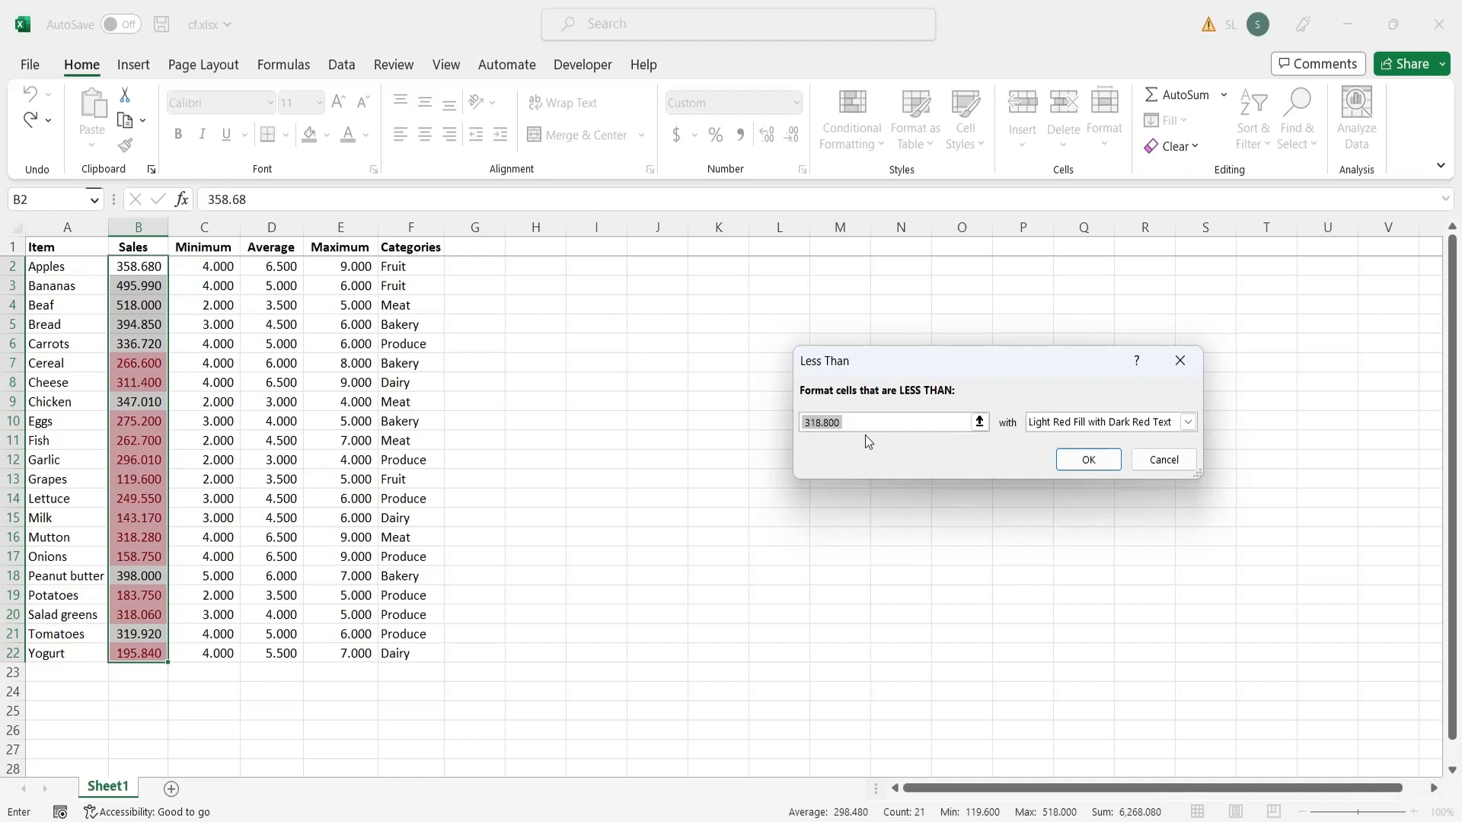
text(500)
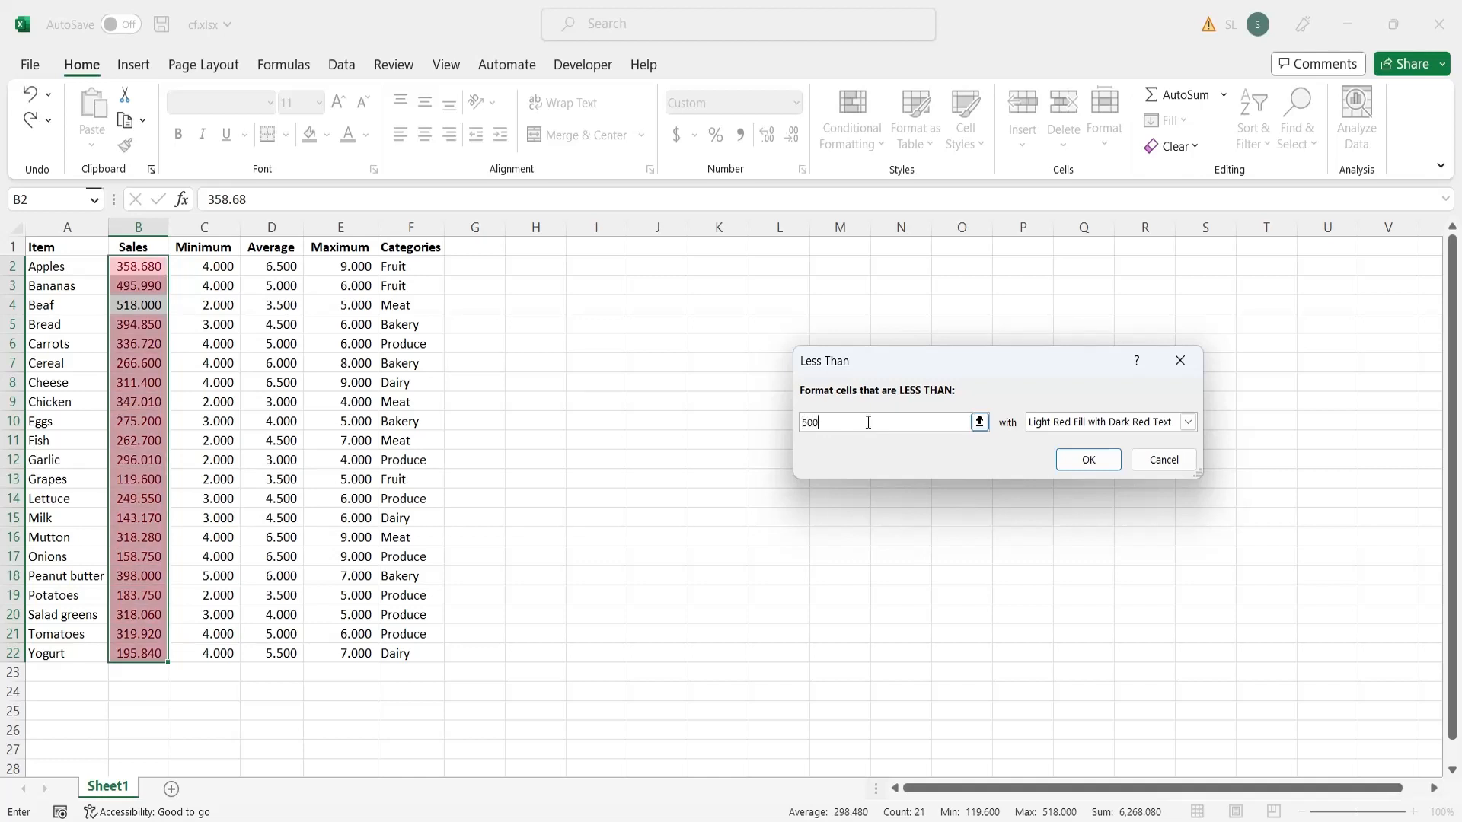
Try the Less Than thresholds 300 and 200 for the Sales values, and discard the rule.
drag(868, 422, 633, 416)
text(300)
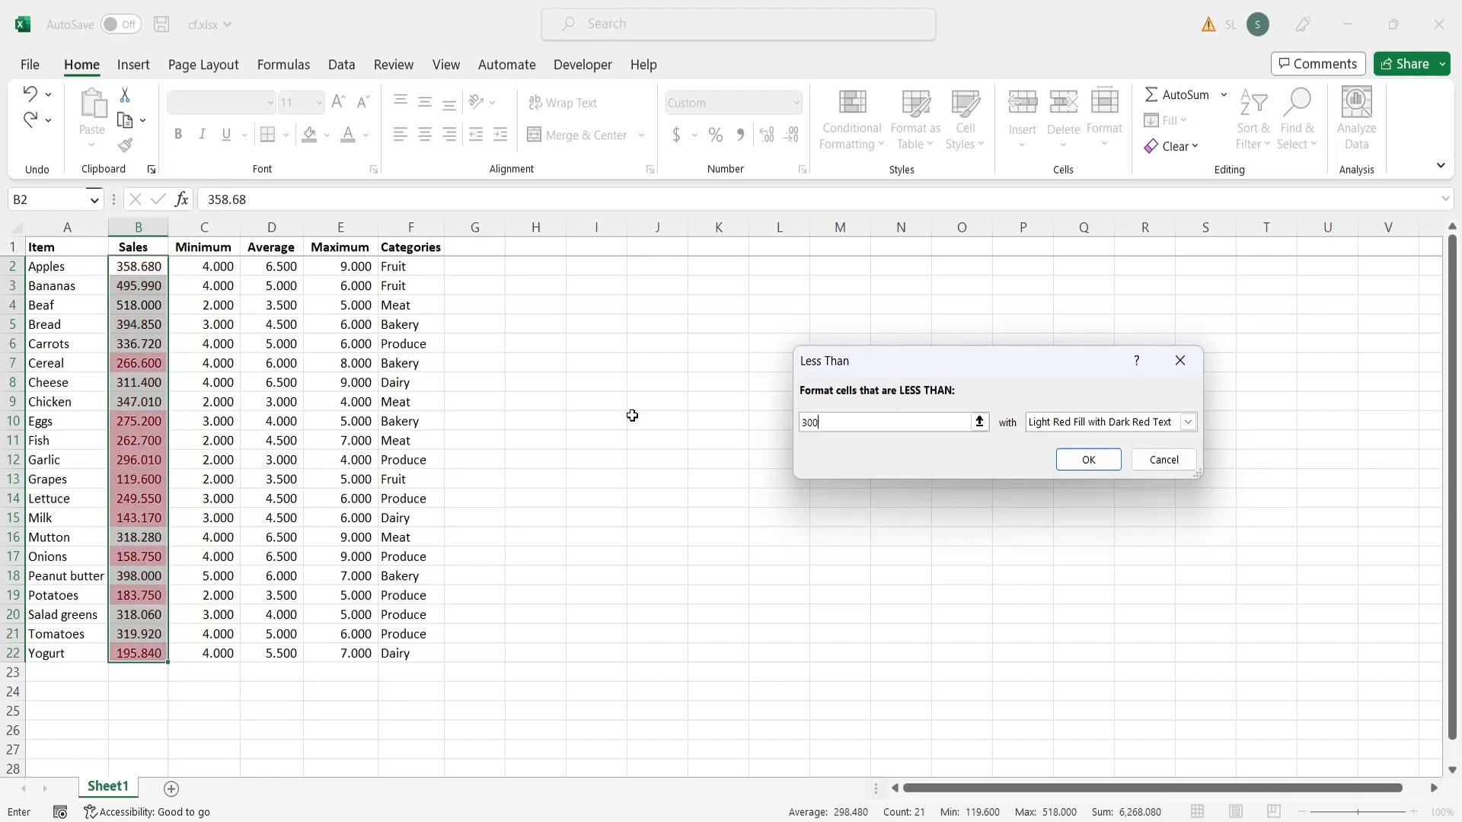
drag(969, 422, 749, 420)
text(200)
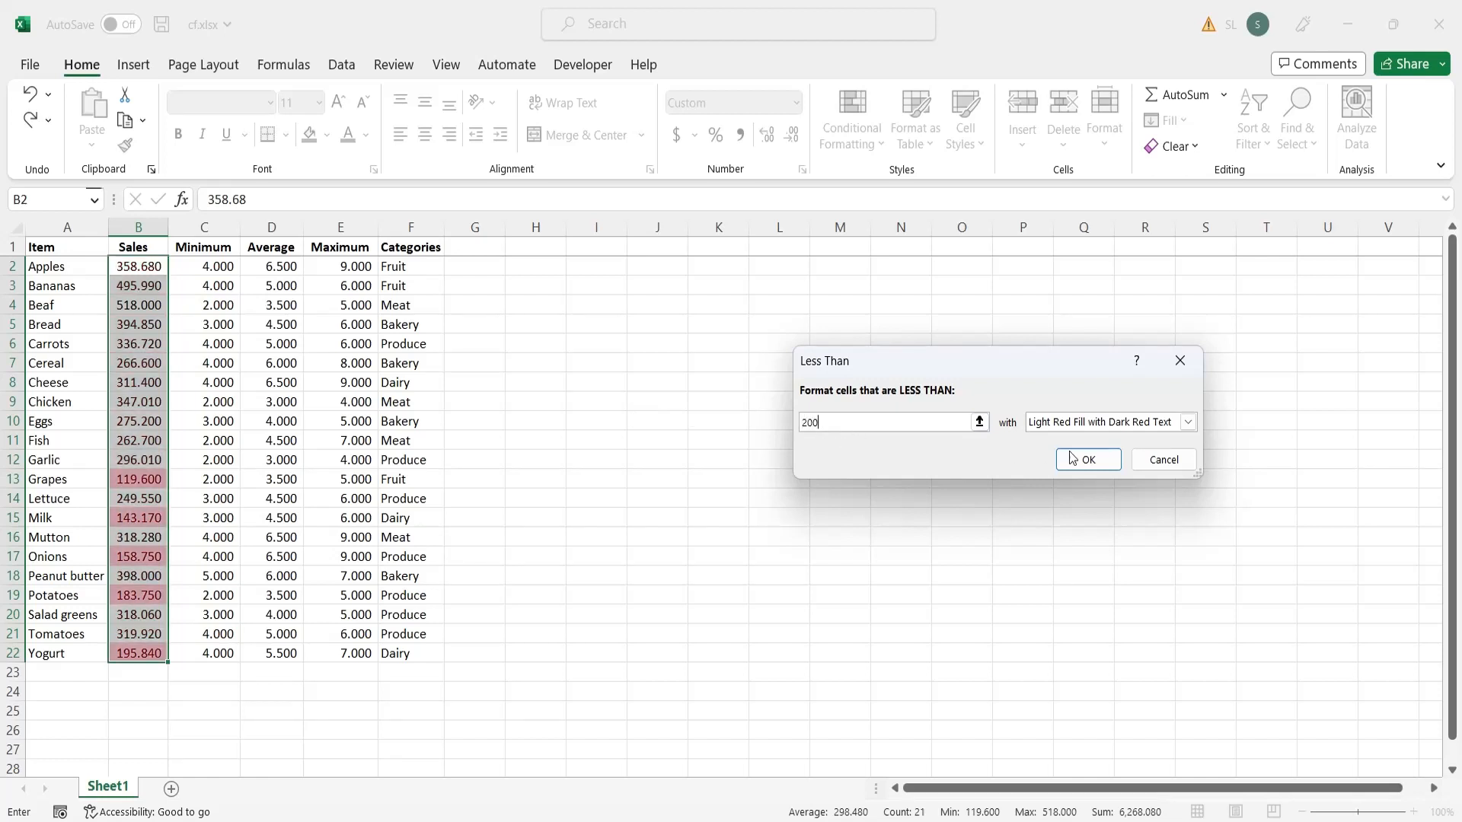
click(1149, 460)
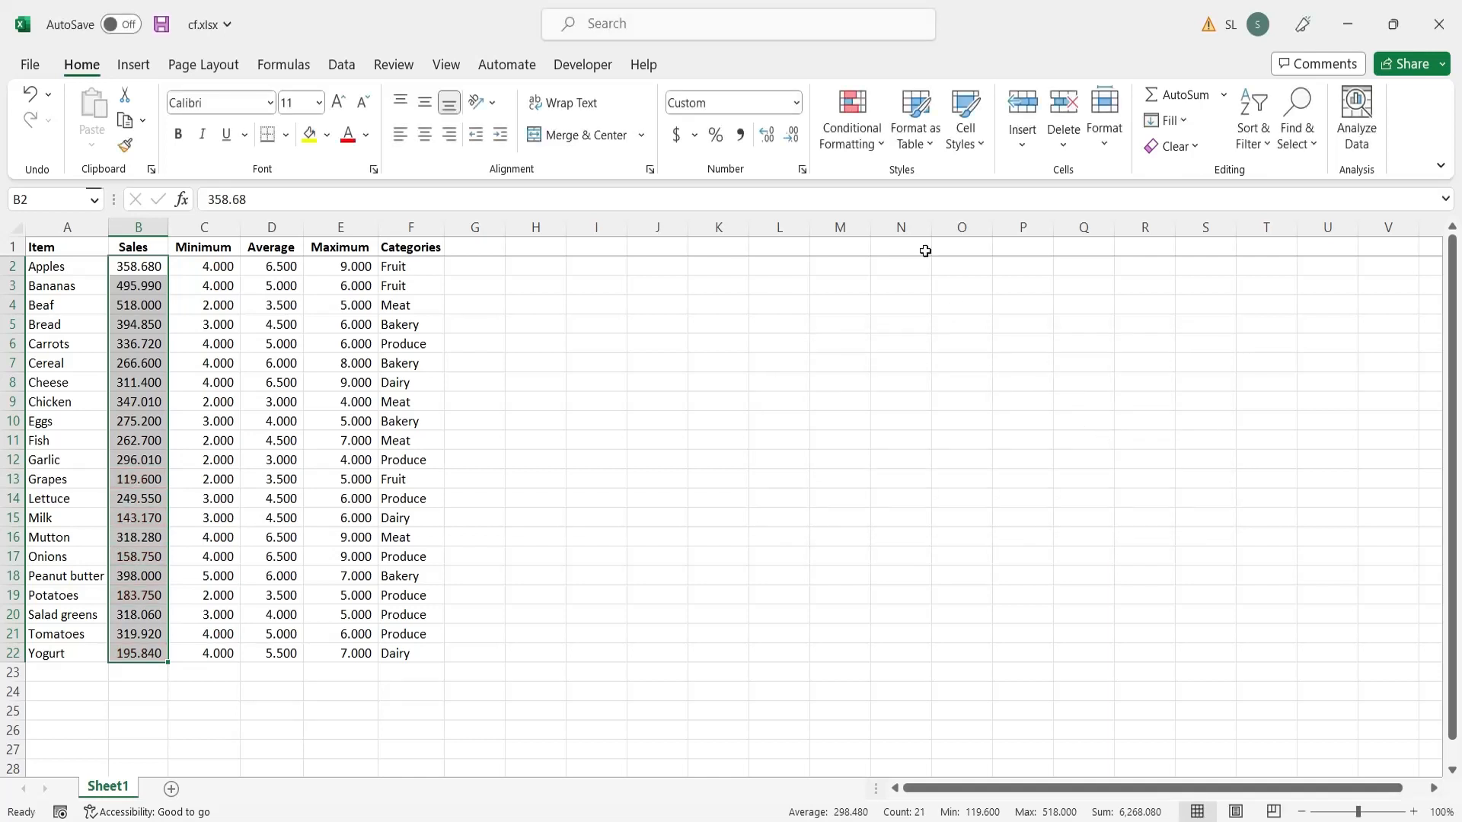
Try a Between rule on the Sales values in B2:B22 with the limits 100 and 400.
click(854, 140)
mouse_move(860, 187)
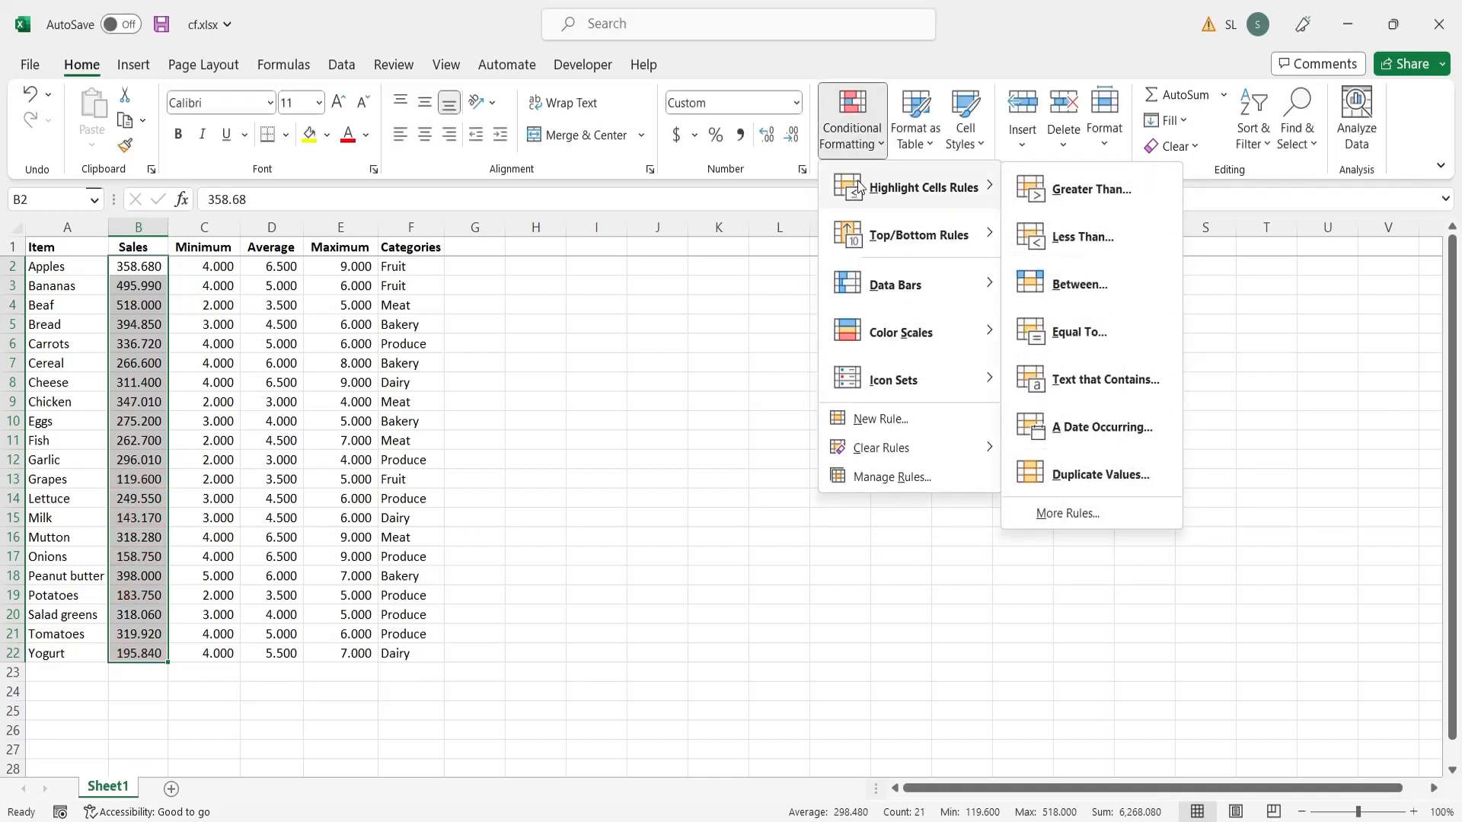
click(1090, 292)
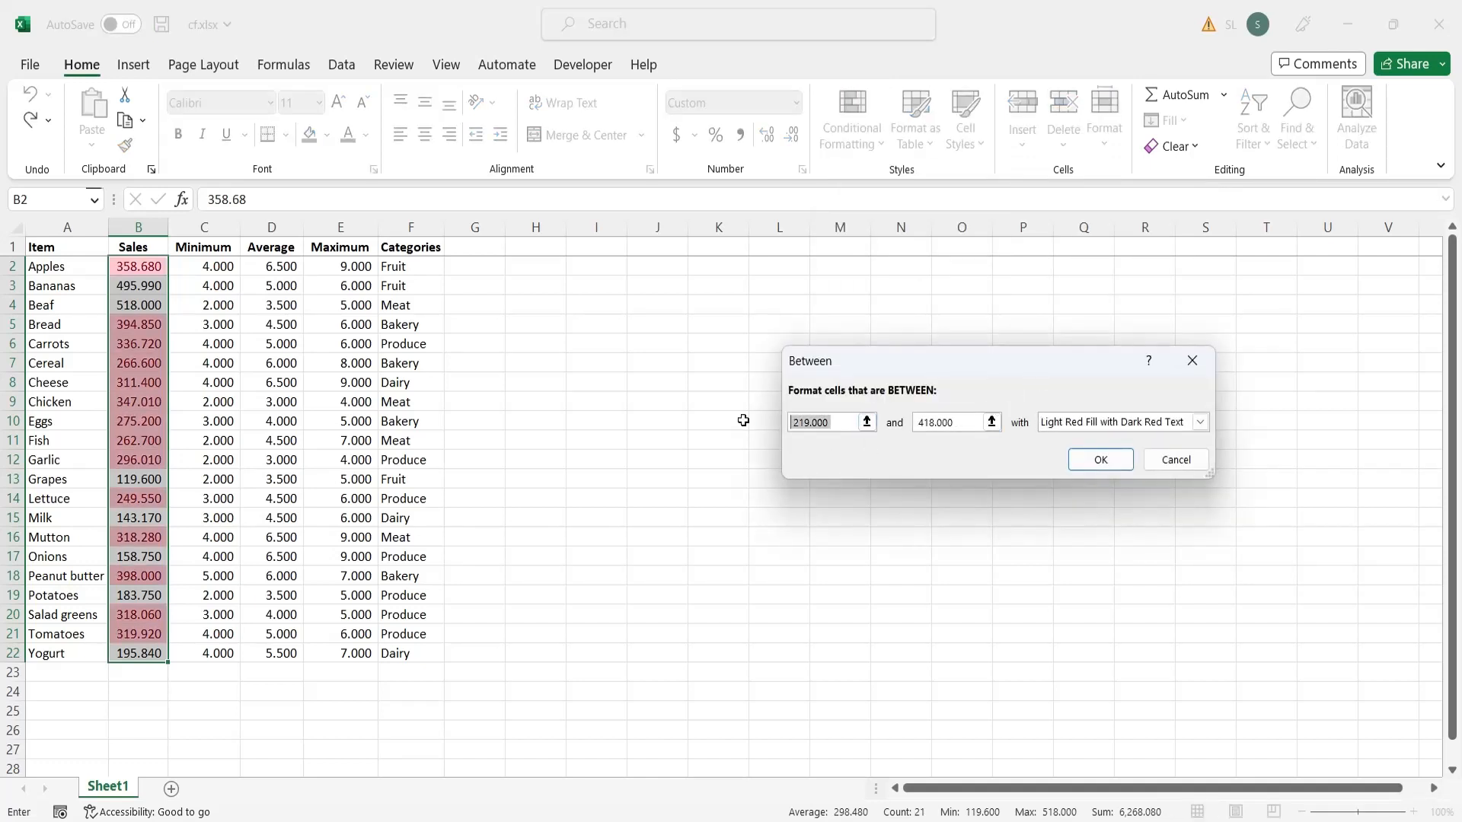
text(100)
key(Tab)
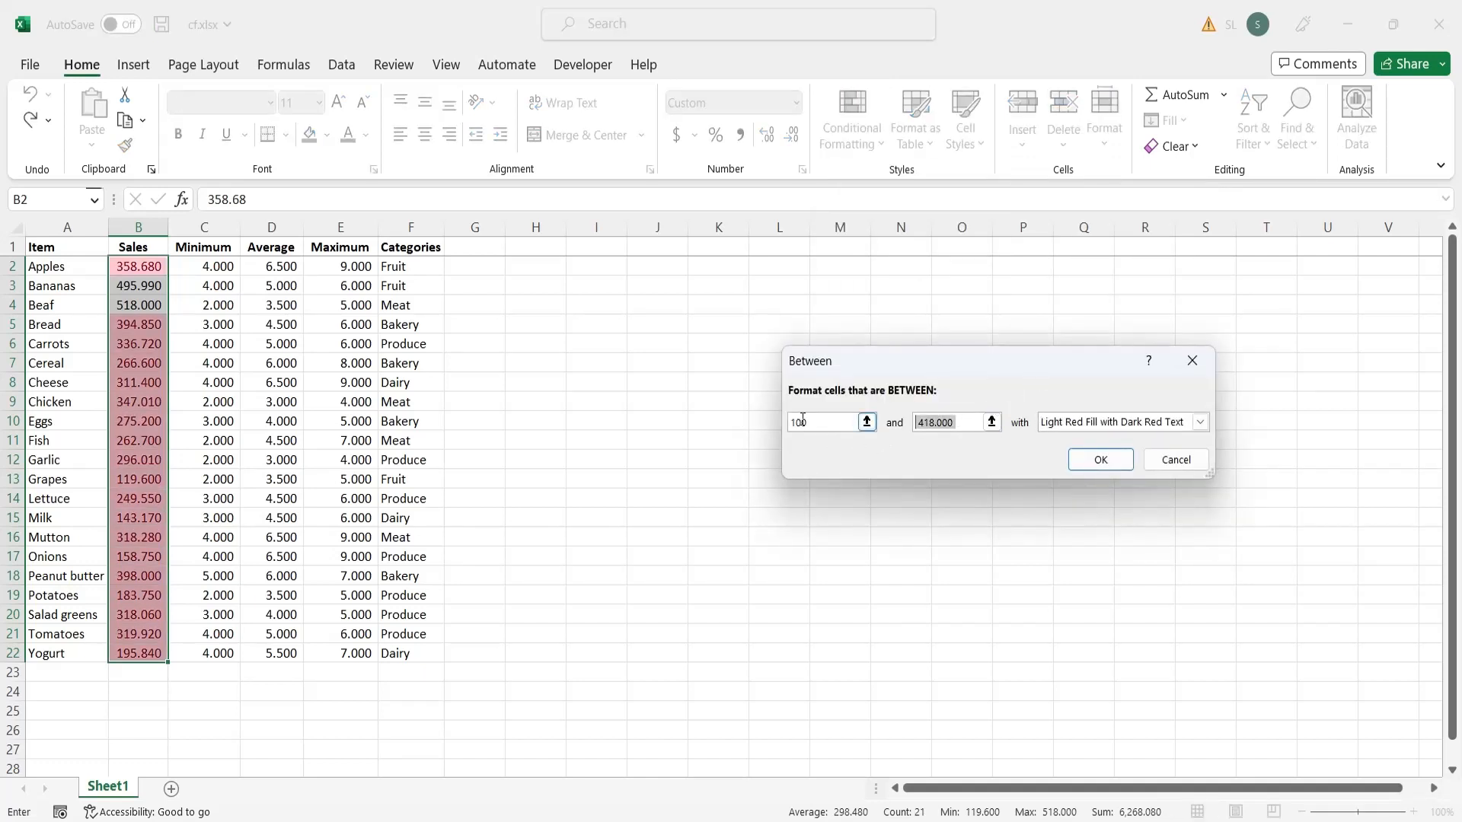
text(400)
Try the Between rule with the limits 300 and 400, followed by 400 and 500.
key(shift+Tab)
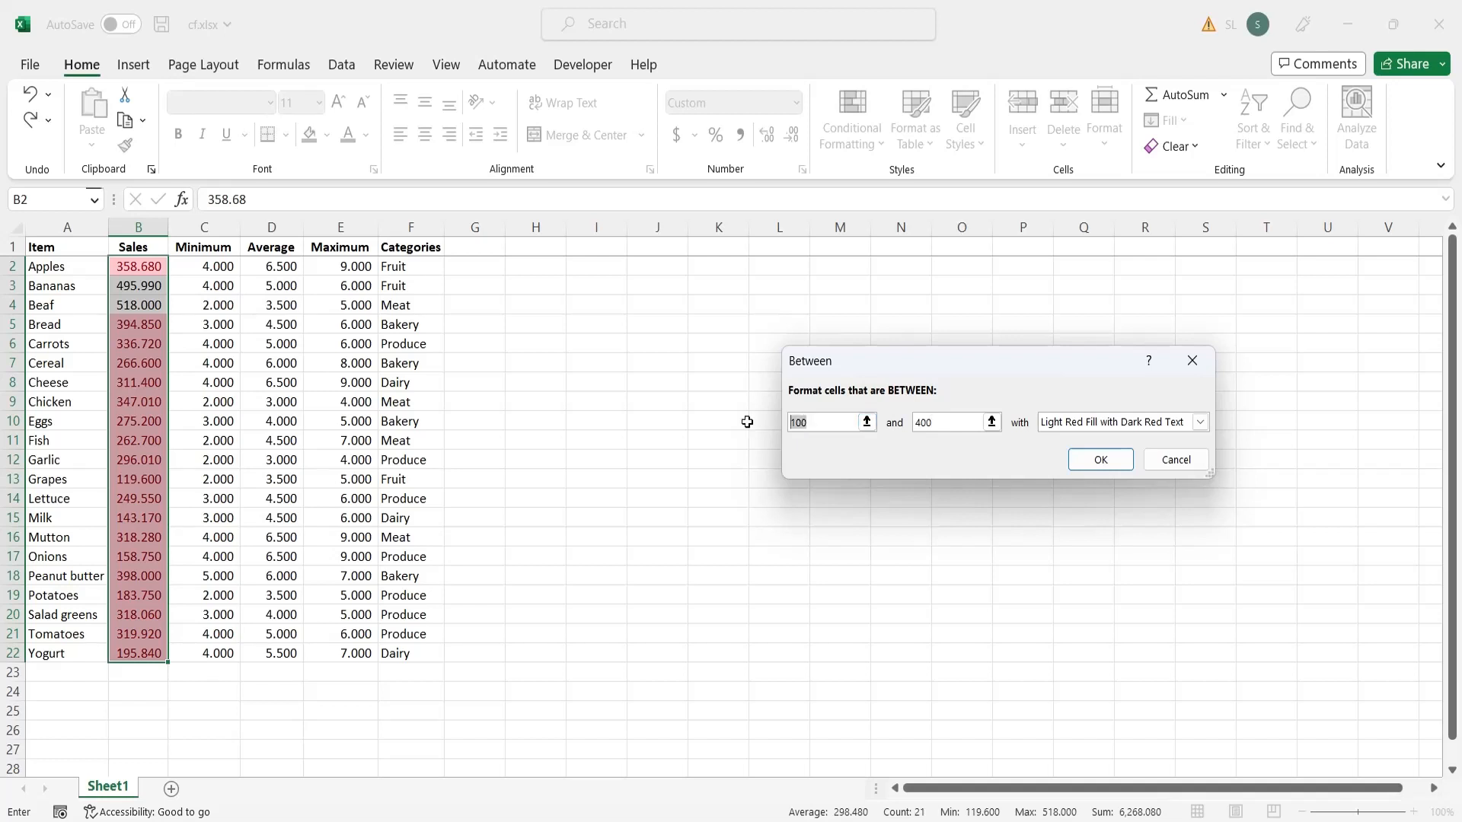
text(300)
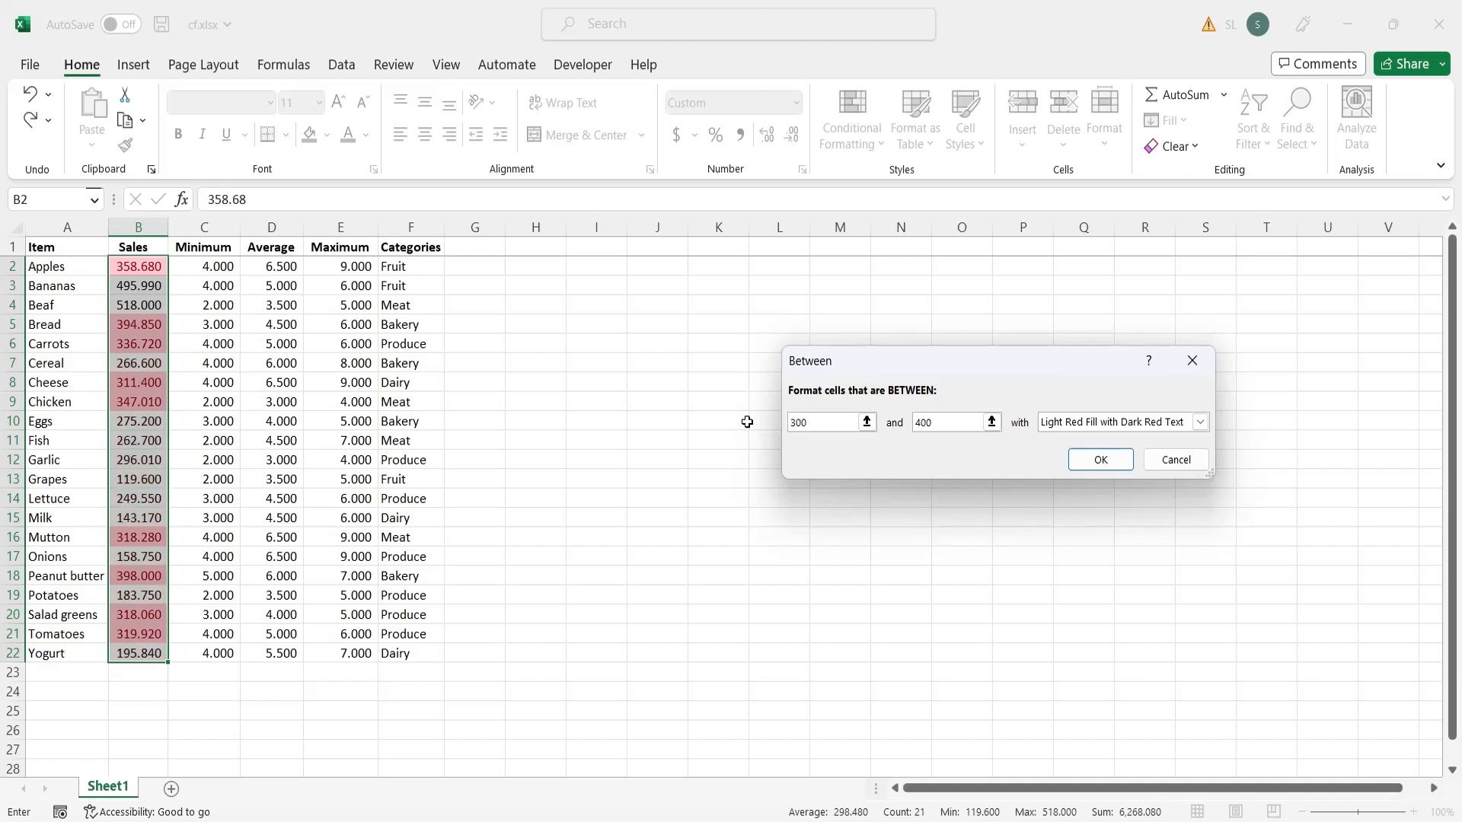
key(shift+Home)
text(400)
key(Tab)
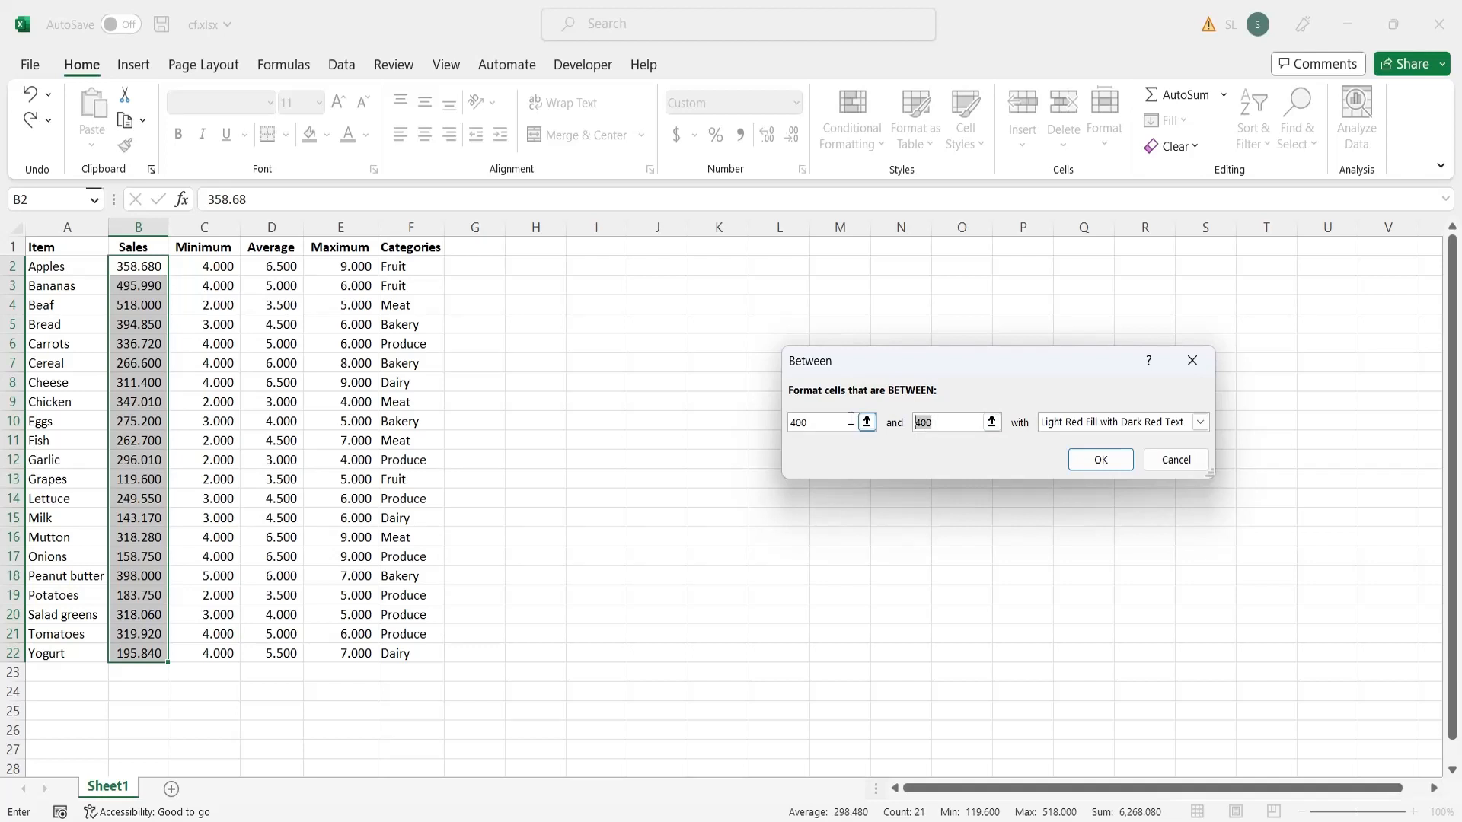
text(500)
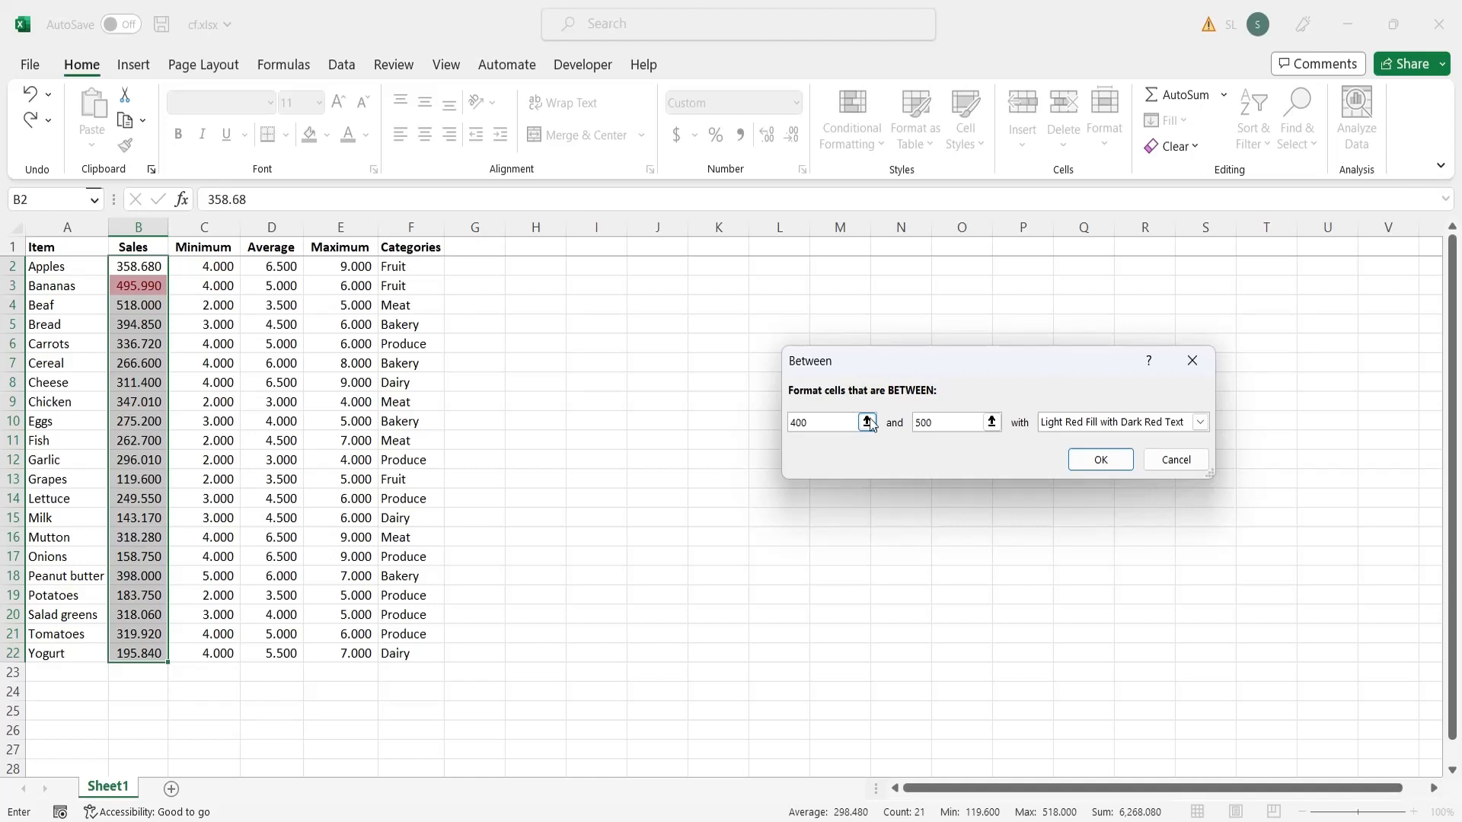
Try 311.4 as the lower limit of the Between rule, and discard the rule.
key(shift+Home)
text(311)
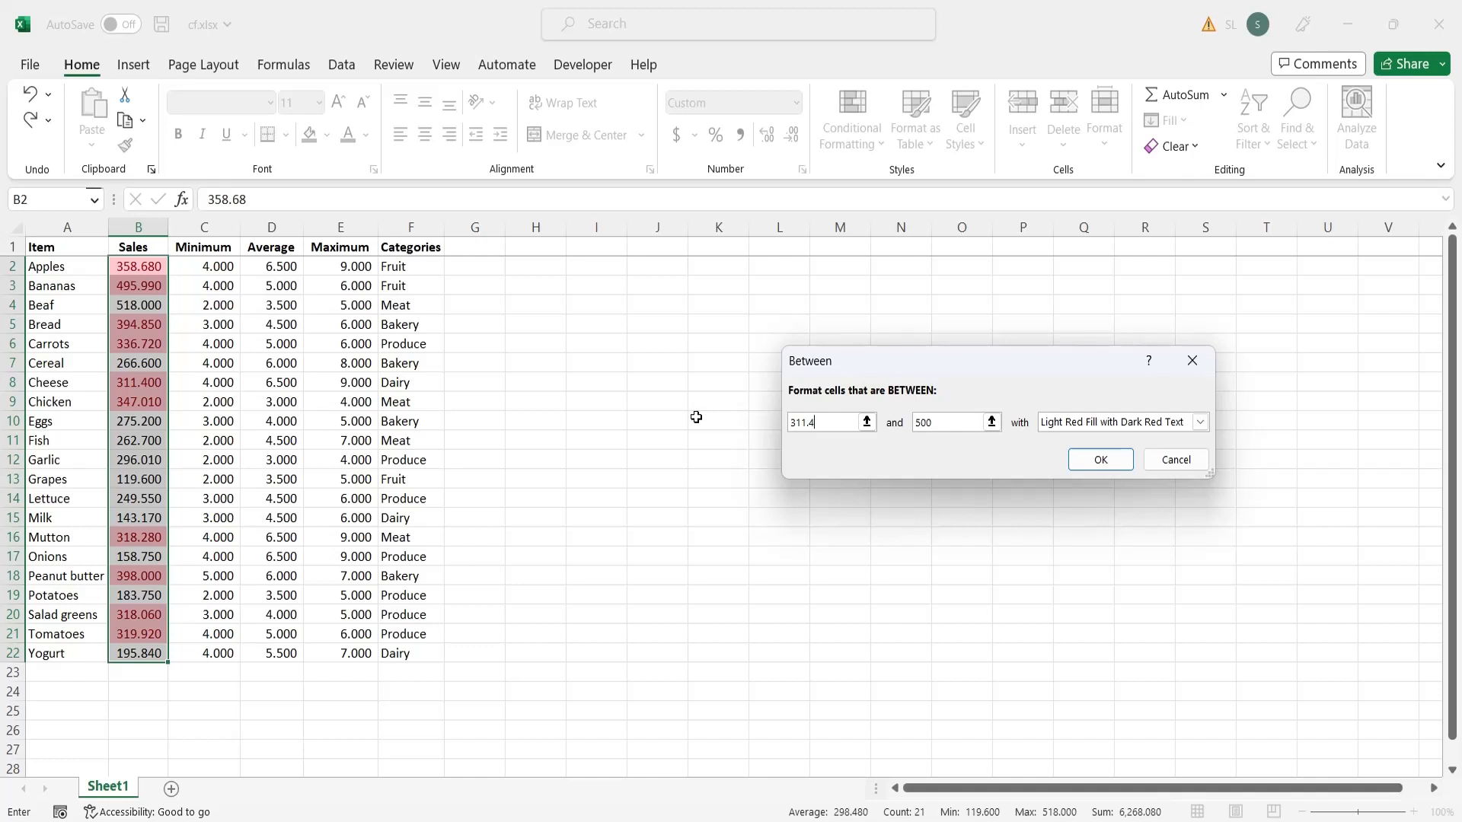
click(1163, 466)
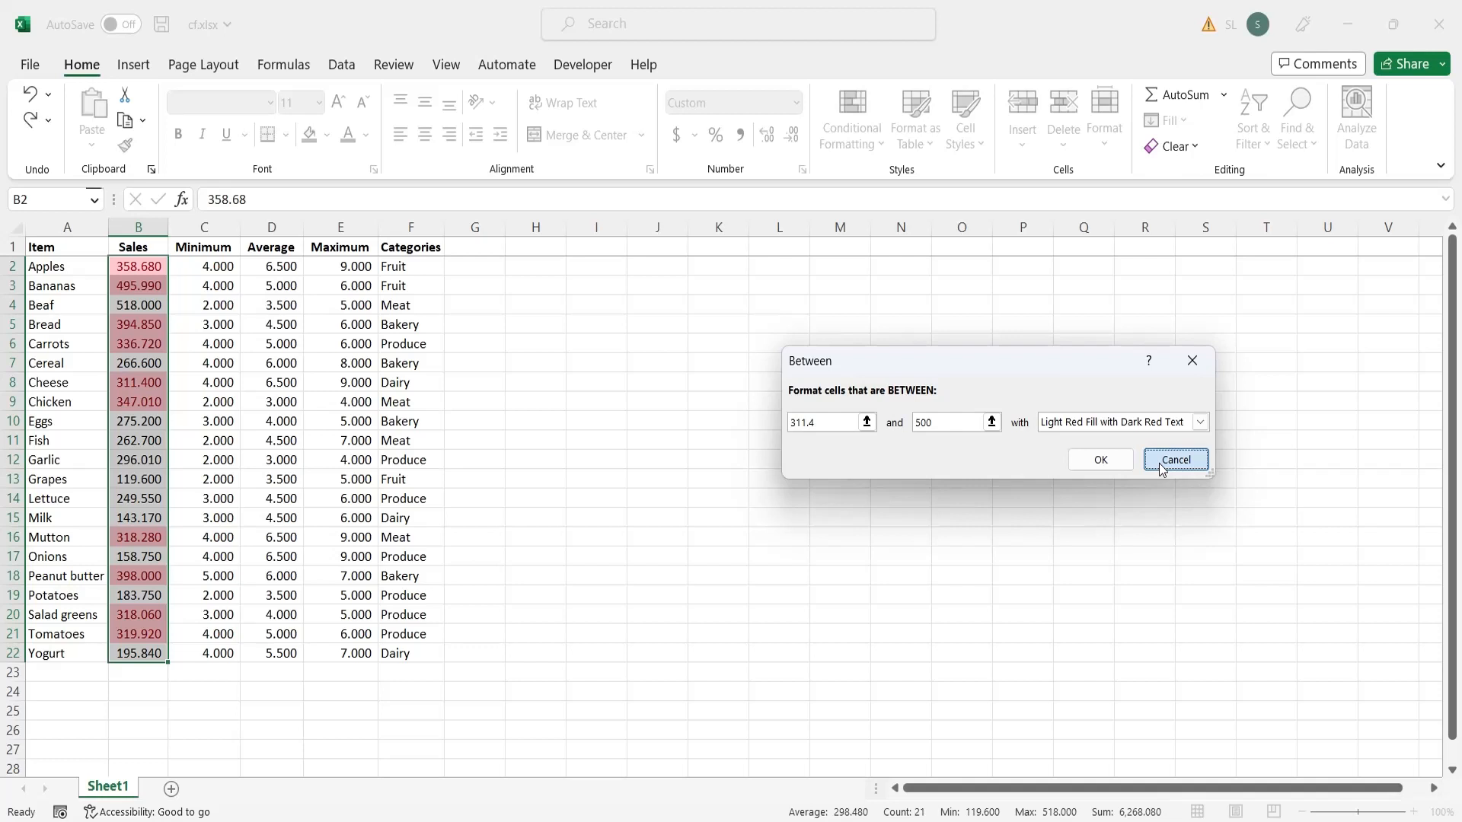
key(Escape)
Enter the limit values 400 in cell I6 and 500 in cell J6.
click(586, 343)
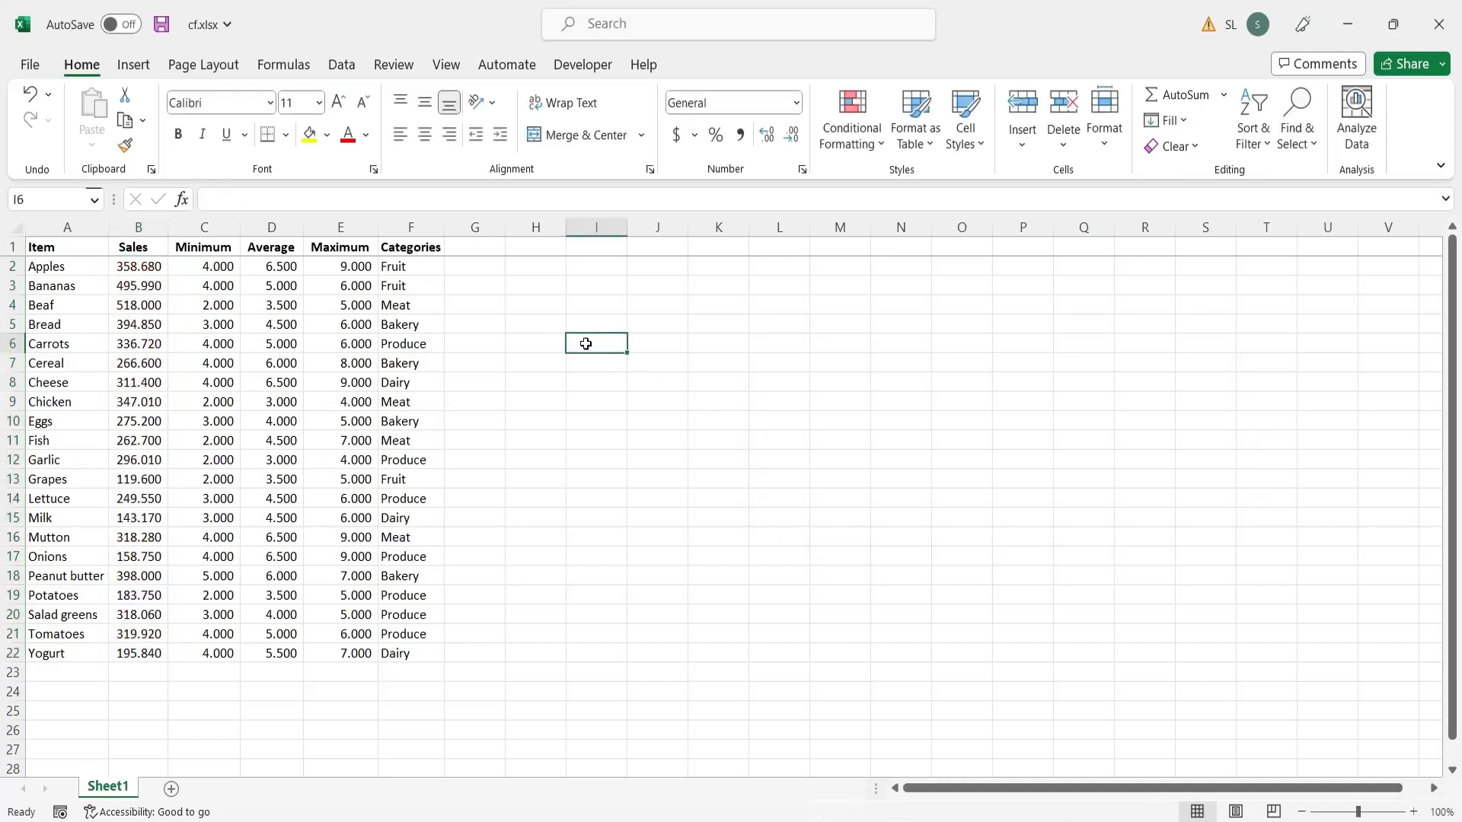
text(400)
click(650, 346)
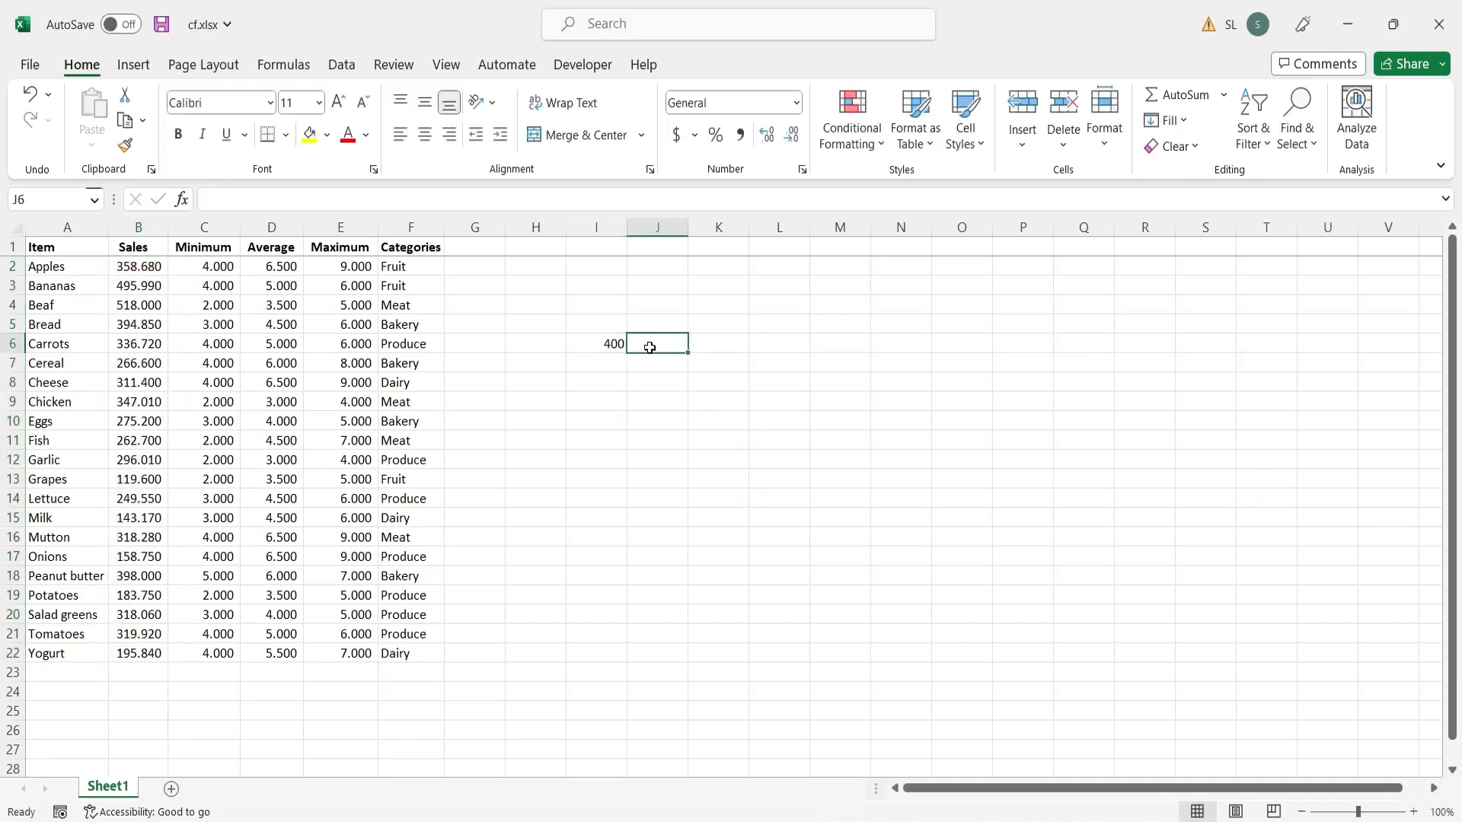
text(500)
key(Return)
click(653, 348)
Highlight Sales values in B2:B22 between the values in cells I6 and J6 with Light Red Fill with Dark Red Text.
drag(158, 268, 132, 557)
drag(130, 661, 129, 661)
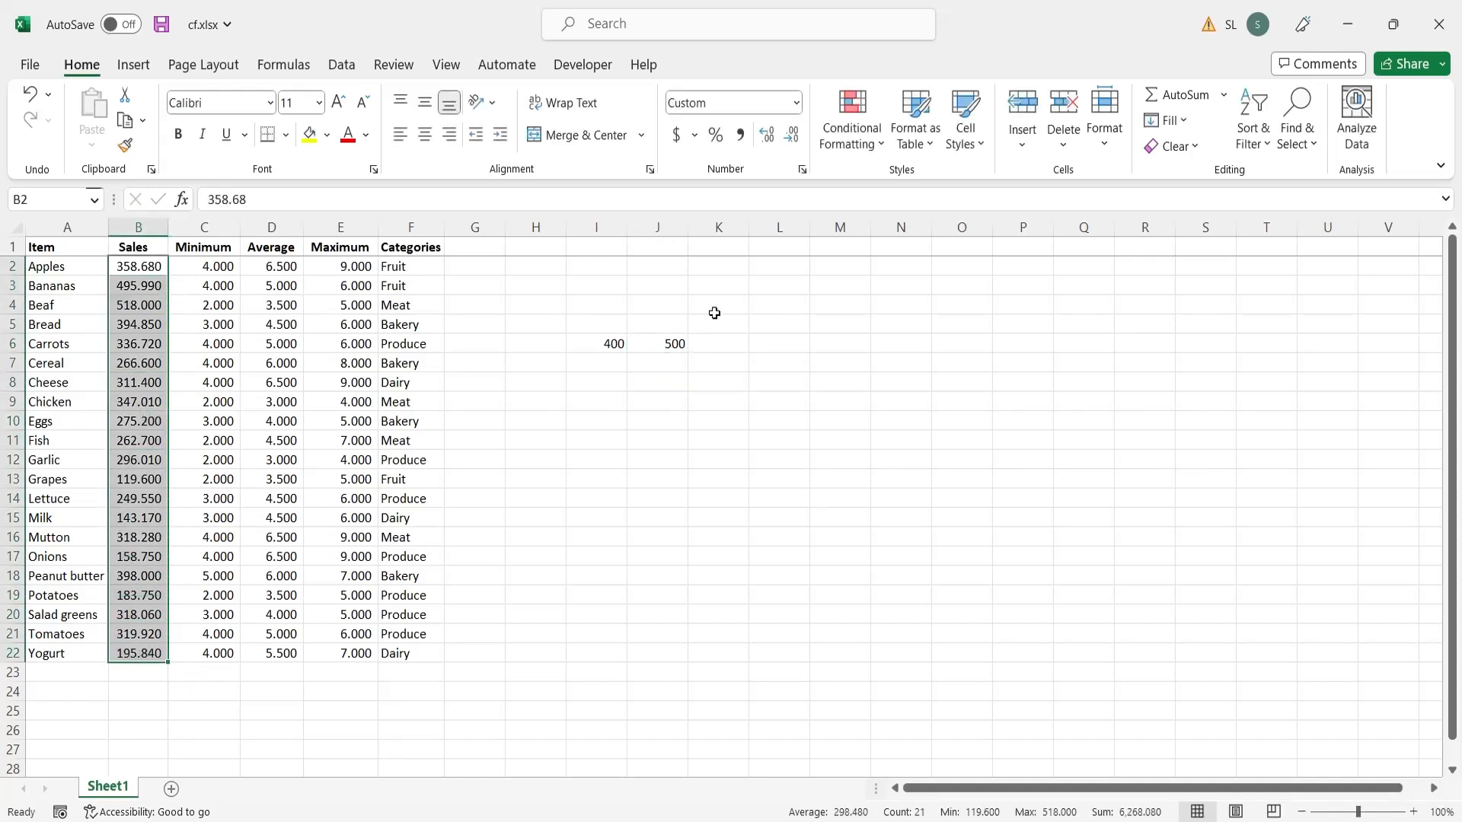
click(852, 122)
mouse_move(857, 198)
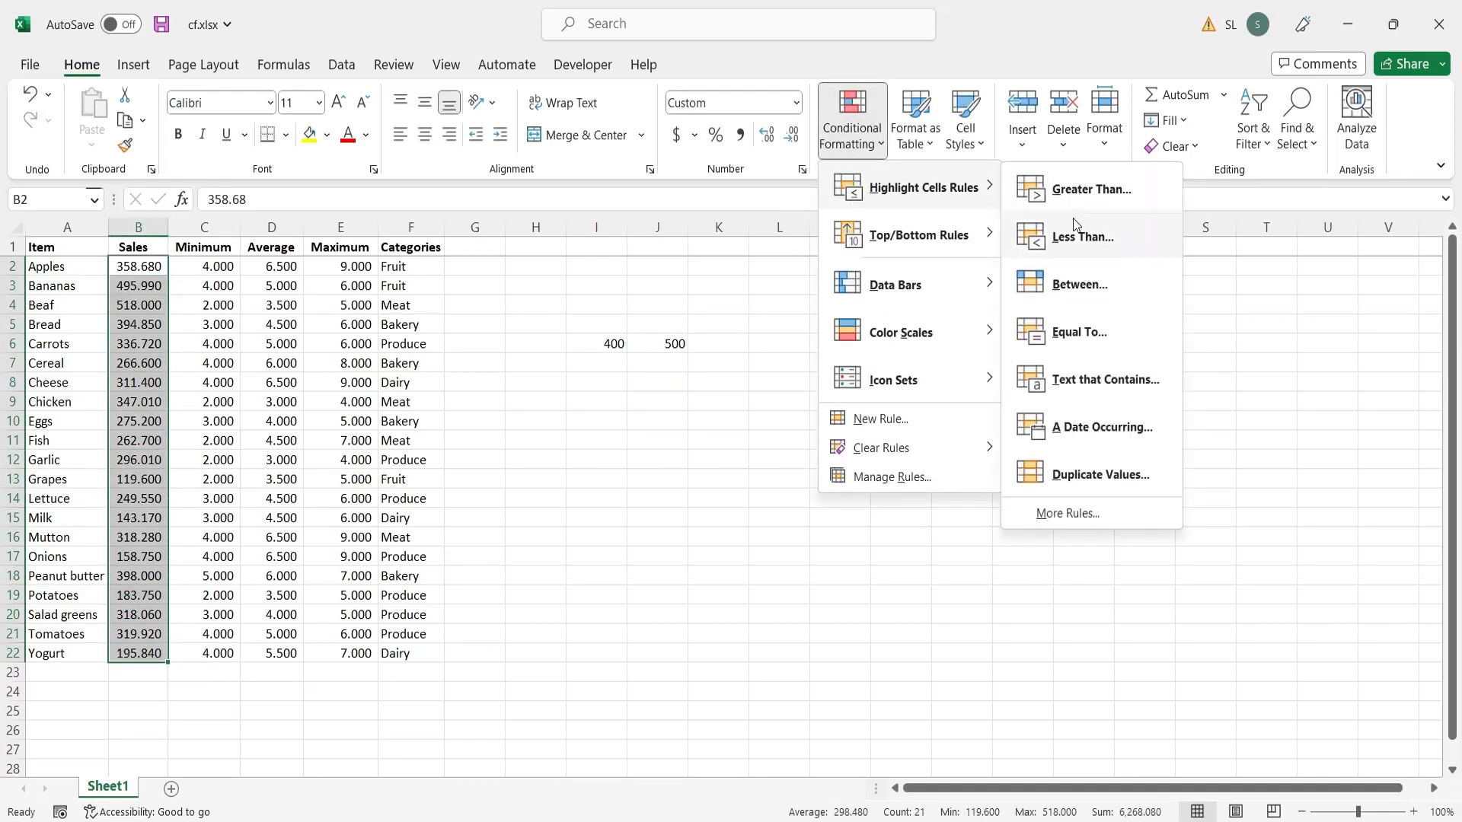
click(1071, 288)
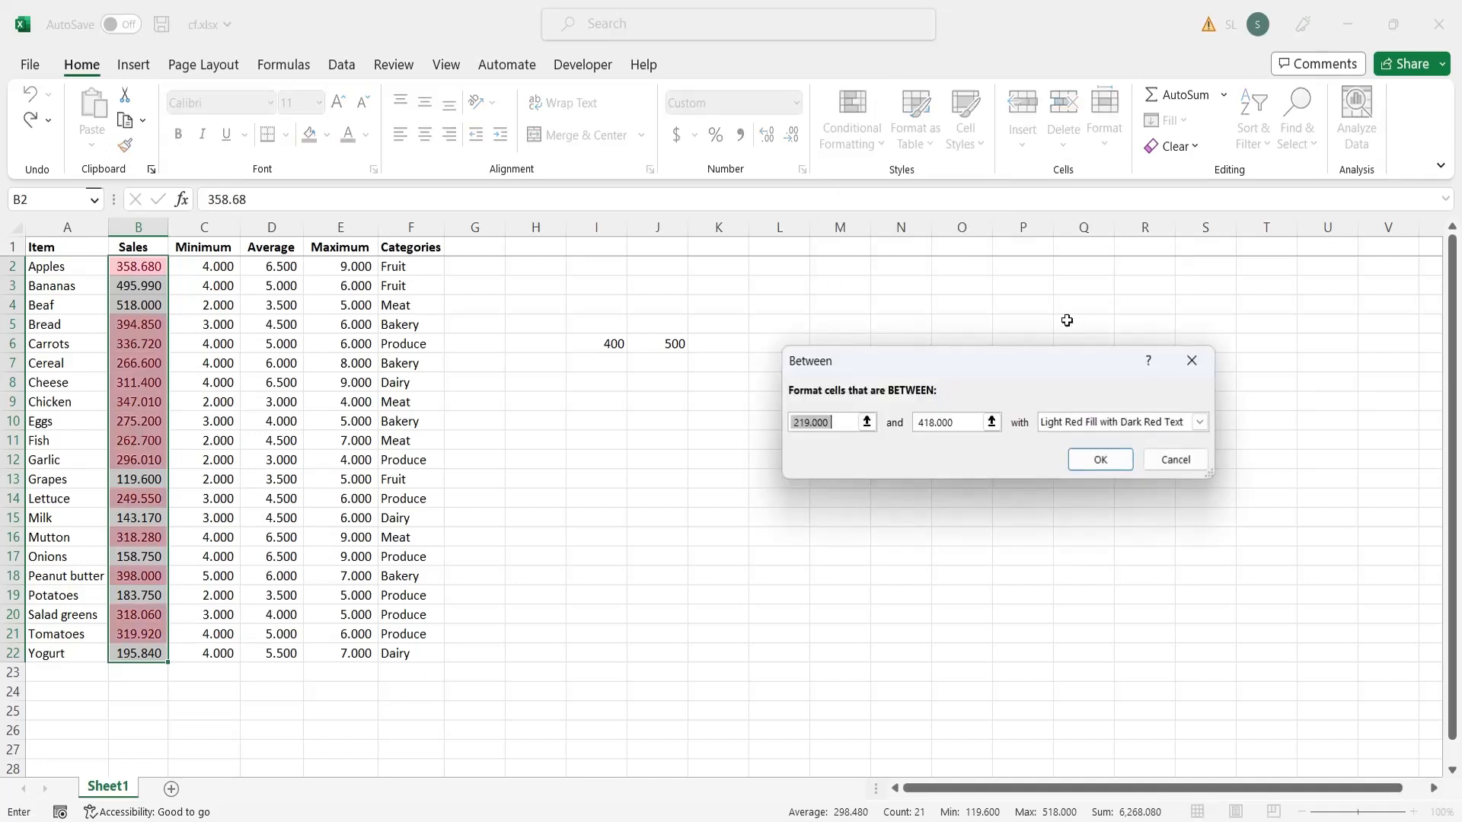
click(612, 348)
key(Tab)
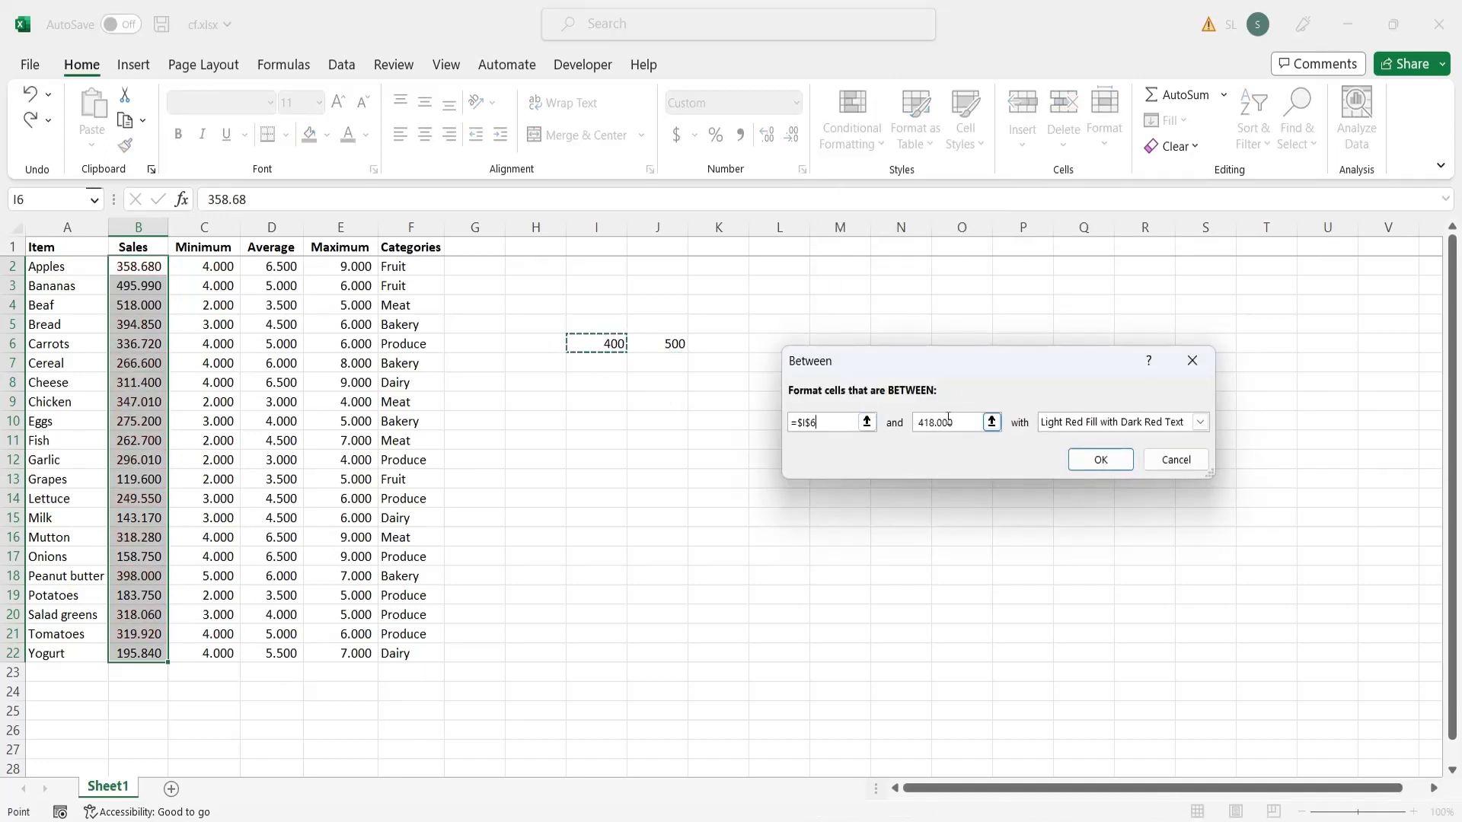
key(BackSpace)
click(674, 346)
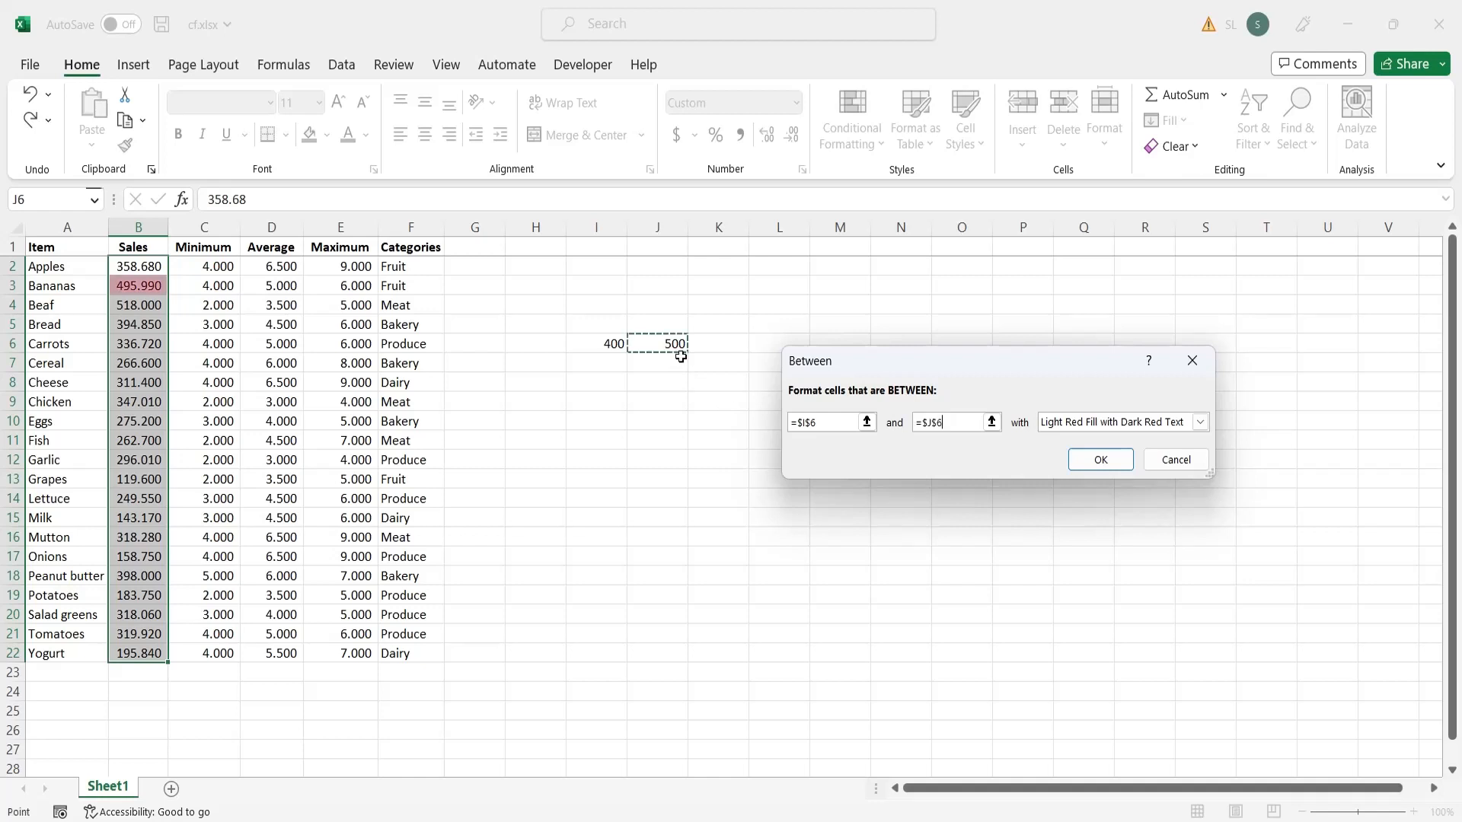
click(1098, 460)
click(661, 478)
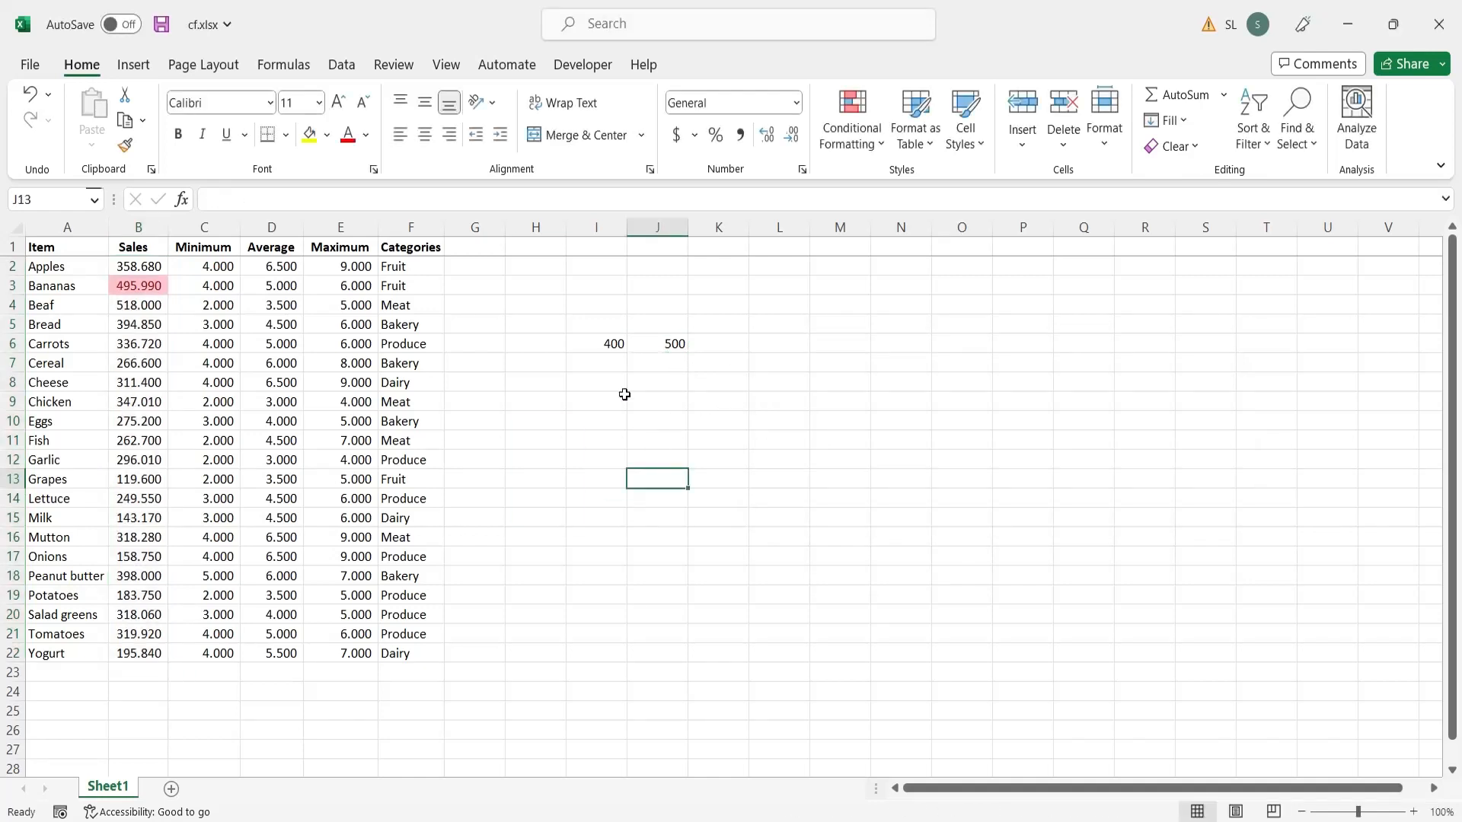
Change the lower limit in cell I6 to 450.
click(600, 348)
text(450)
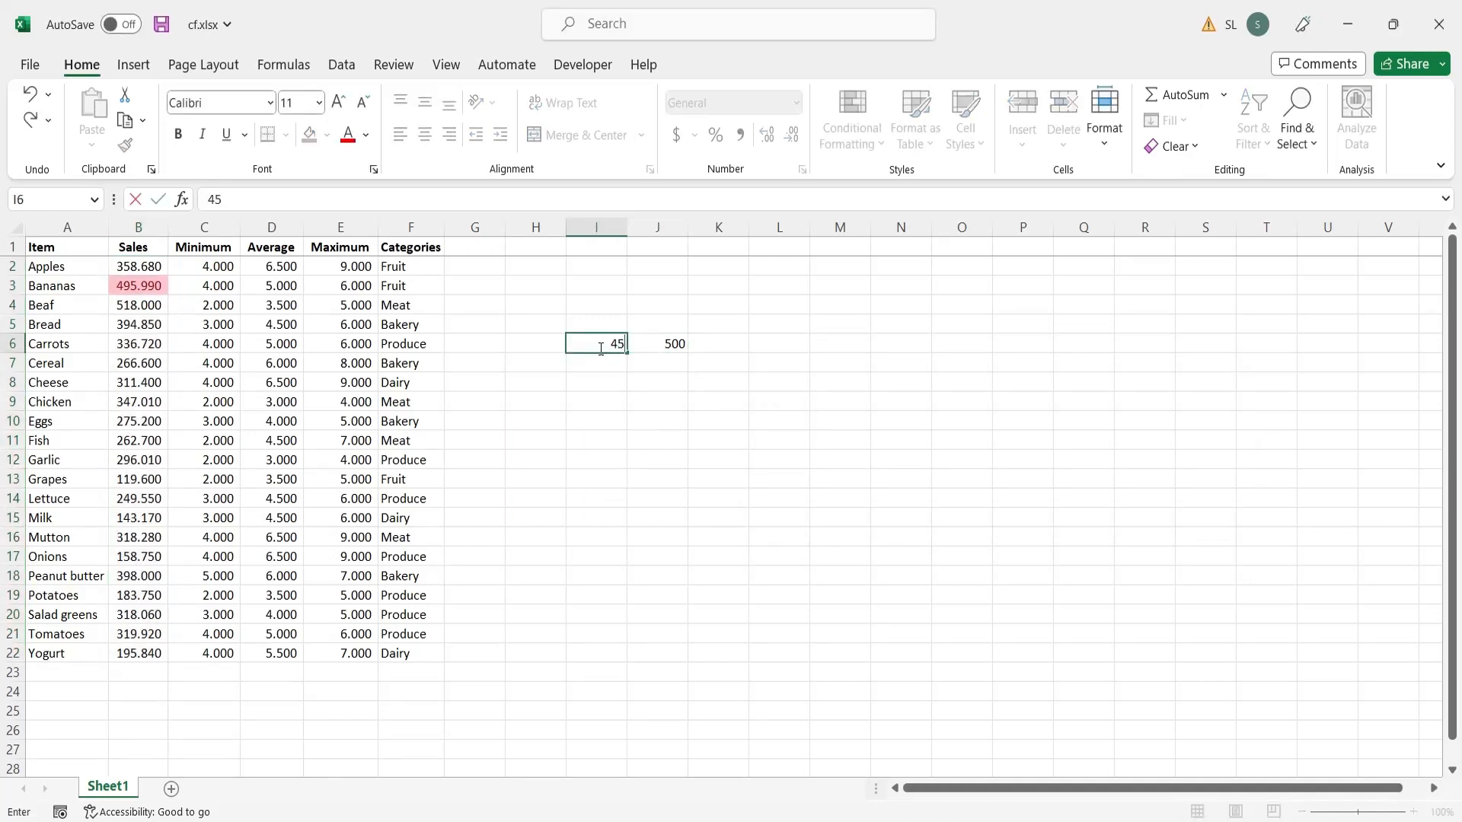
click(617, 384)
click(611, 342)
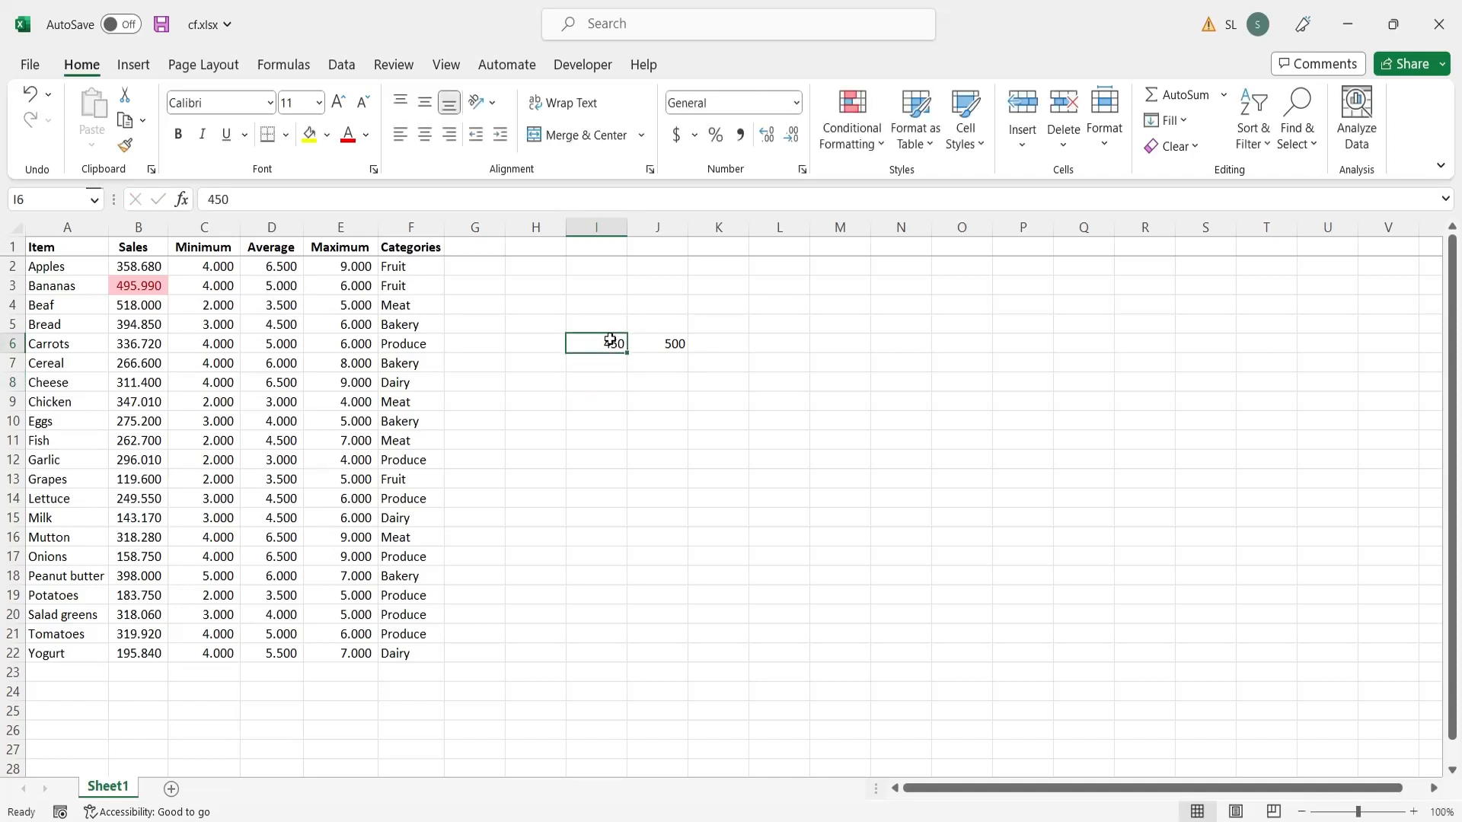
Change the lower limit in cell I6 to 300 and select both limit cells I6:J6.
click(663, 342)
click(610, 344)
text(300)
click(602, 399)
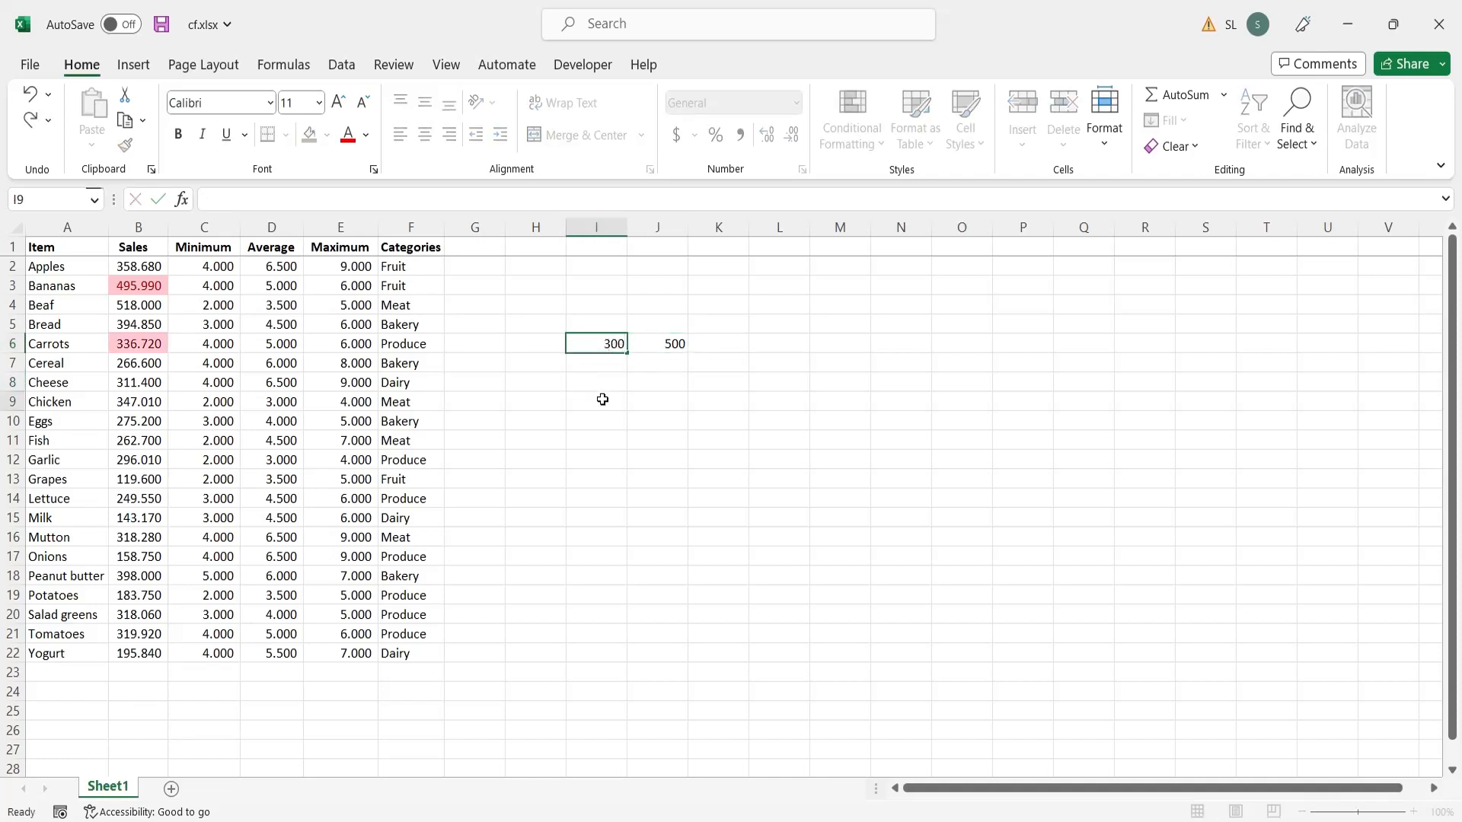
click(599, 348)
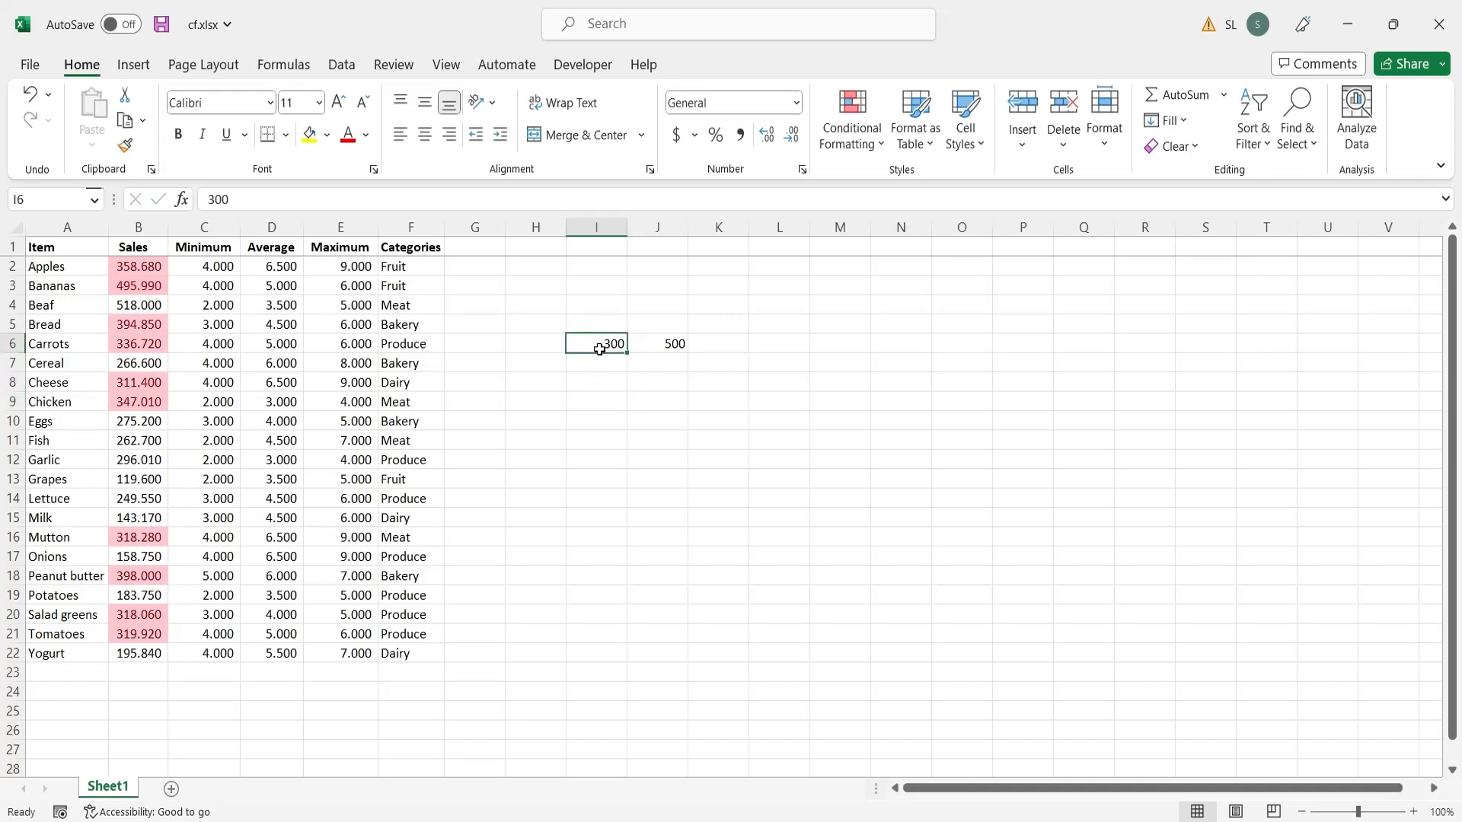
drag(610, 340, 638, 343)
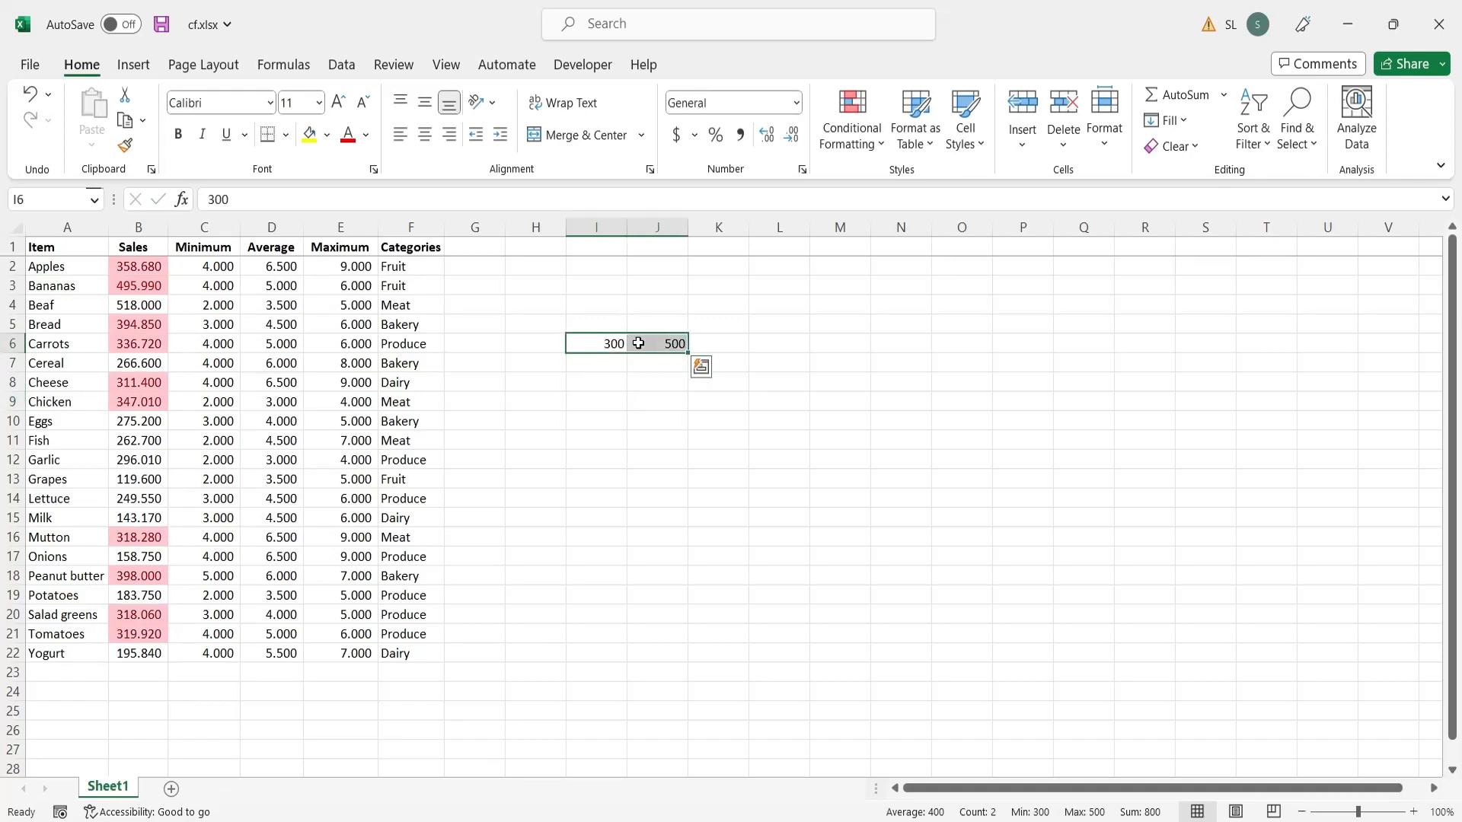
Clear the conditional formatting rules from the entire sheet.
click(714, 343)
click(851, 130)
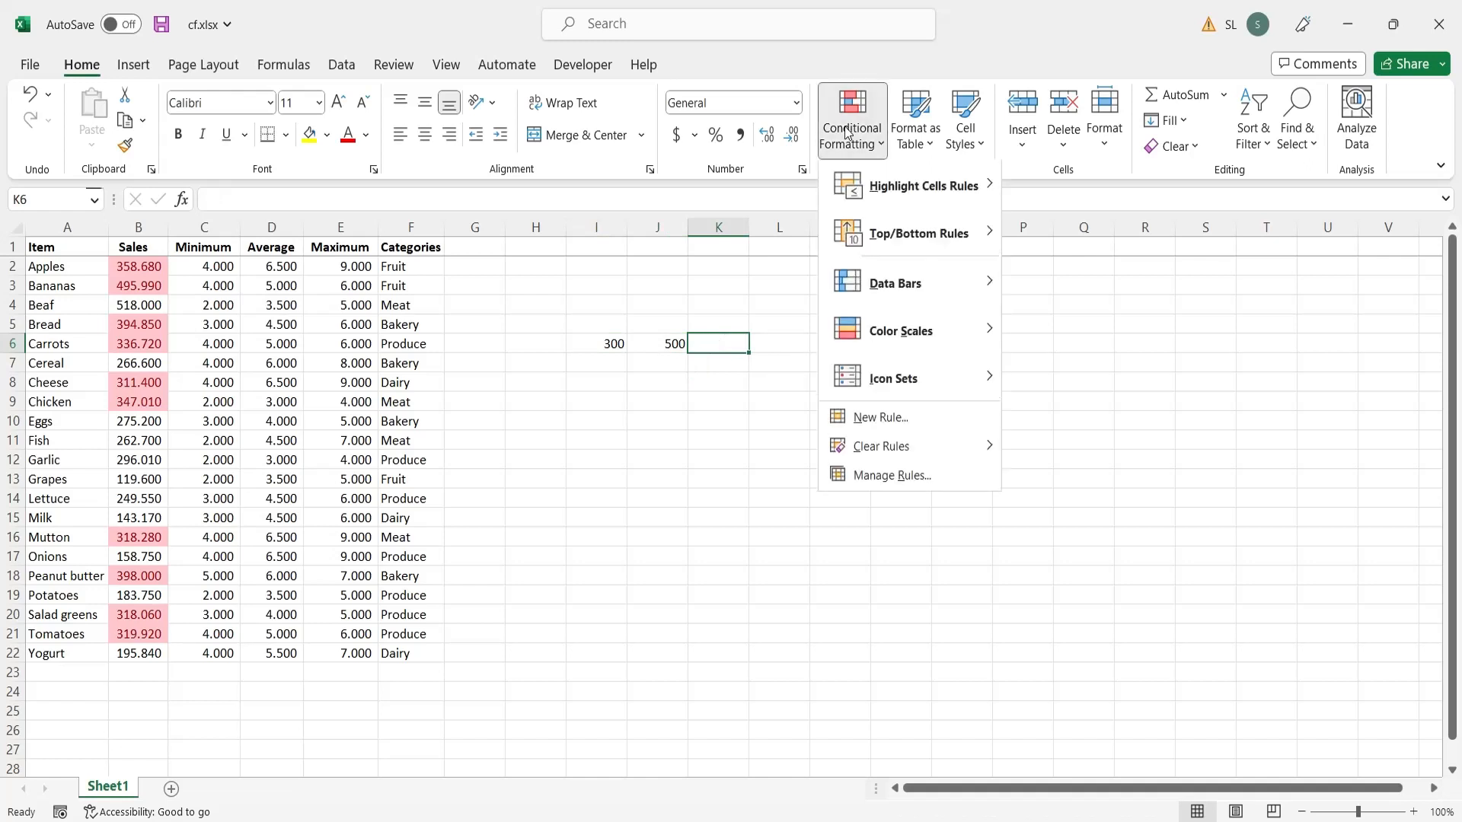
mouse_move(868, 453)
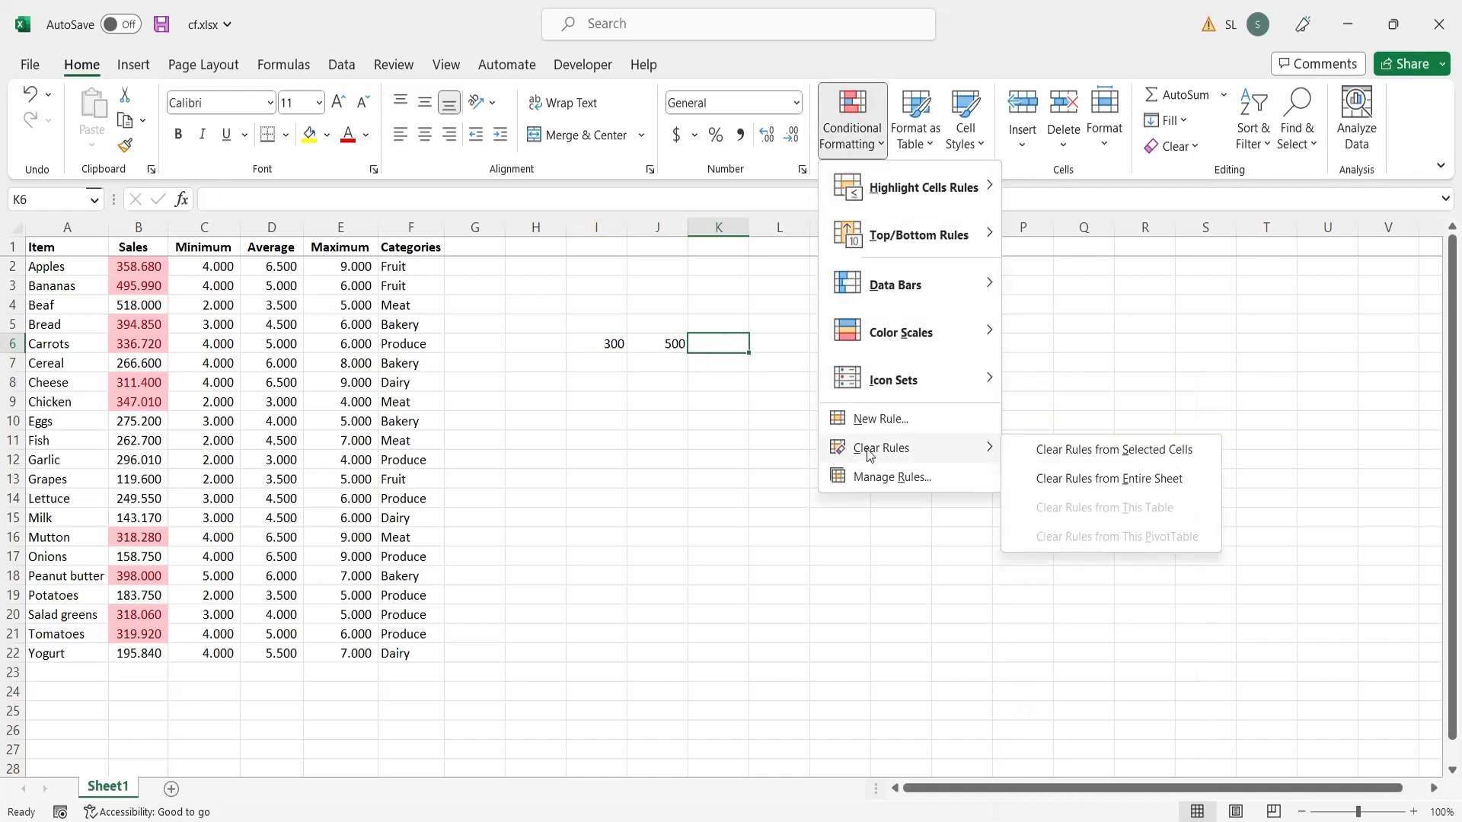
click(1056, 478)
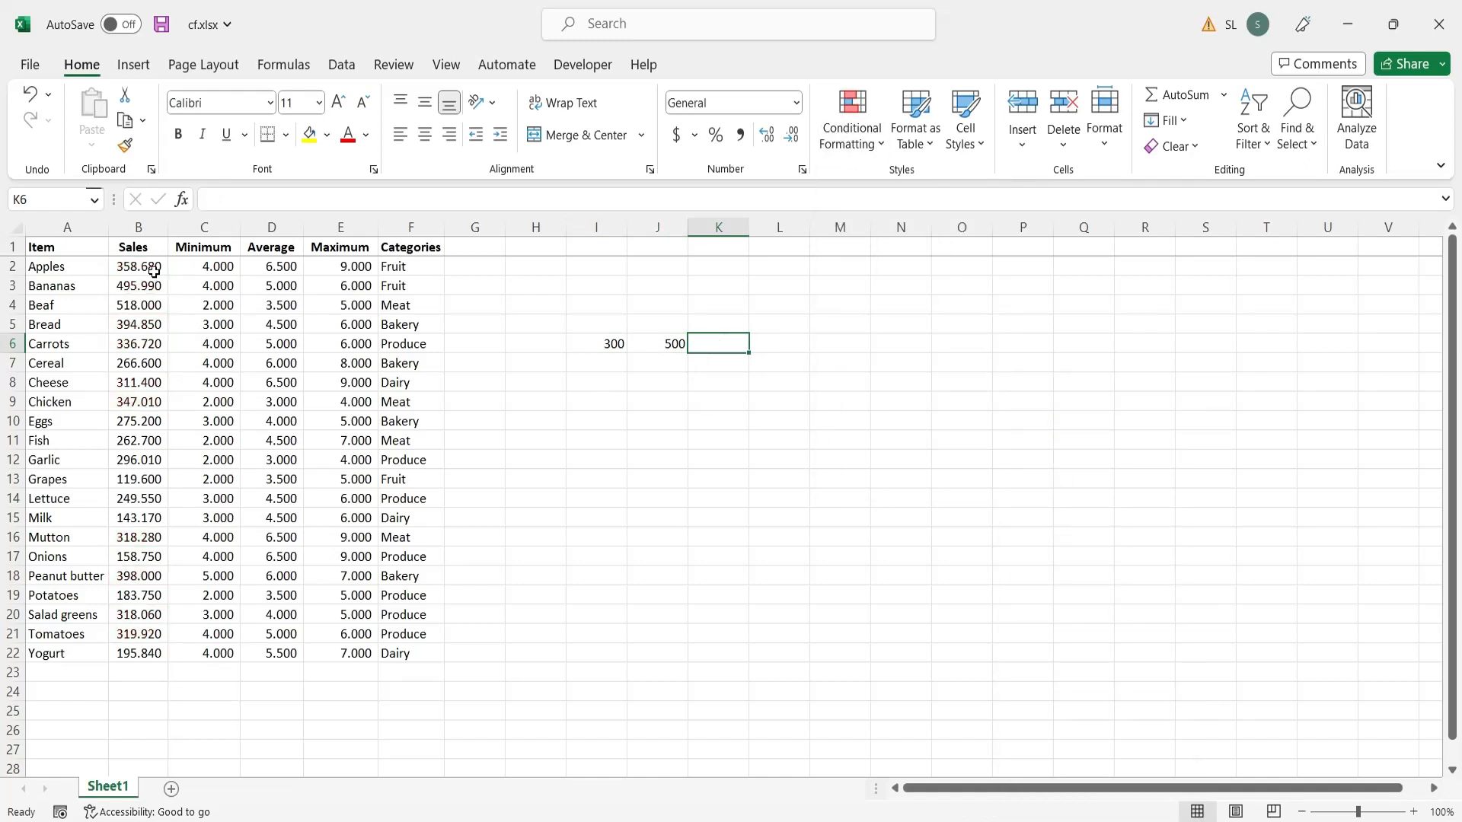
Preview an Equal To highlight rule on Sales values B2:B22 with 347.01 and 119.6, and cancel it.
drag(156, 268, 156, 654)
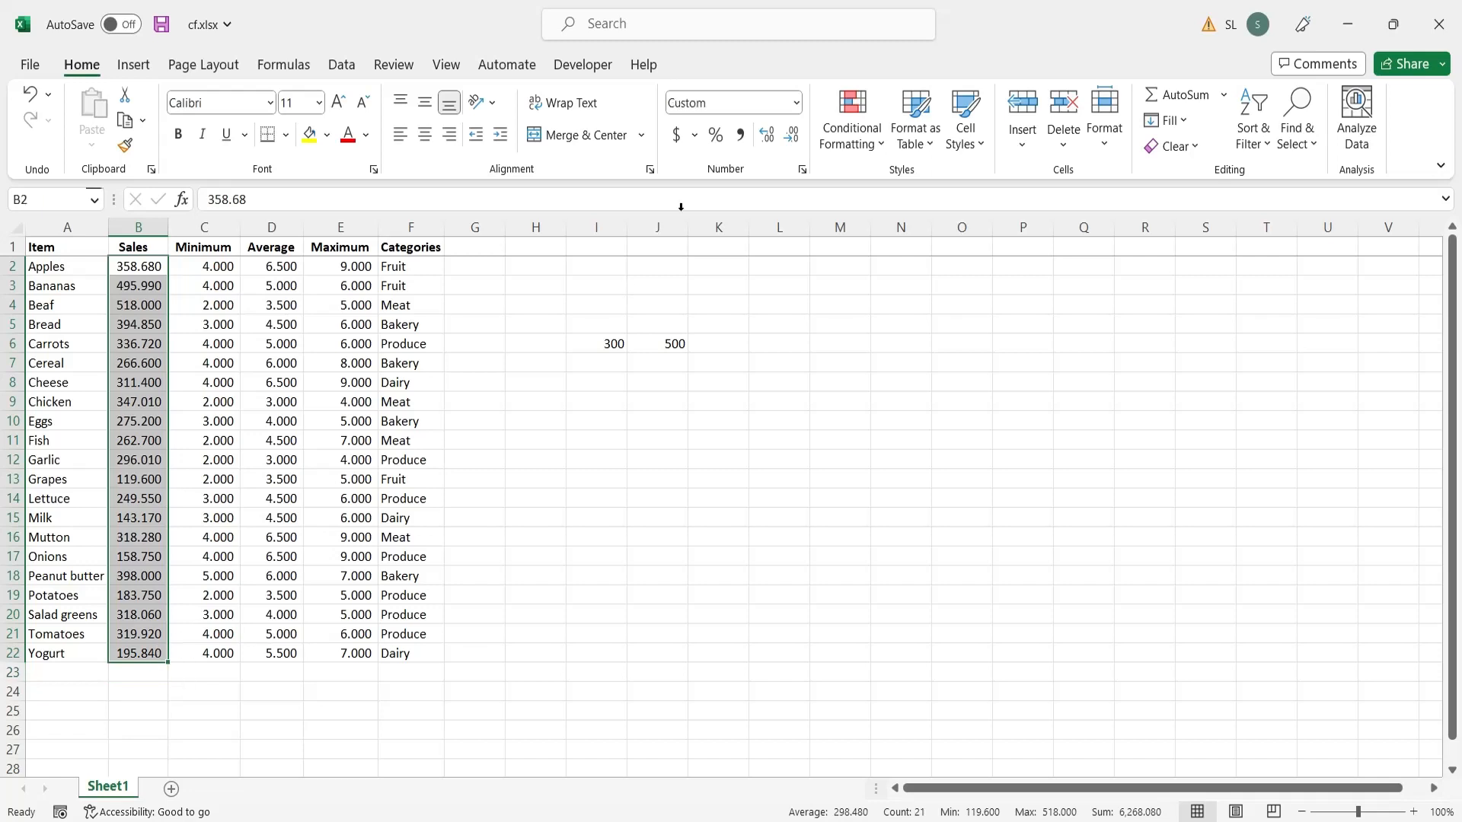
click(849, 149)
mouse_move(846, 174)
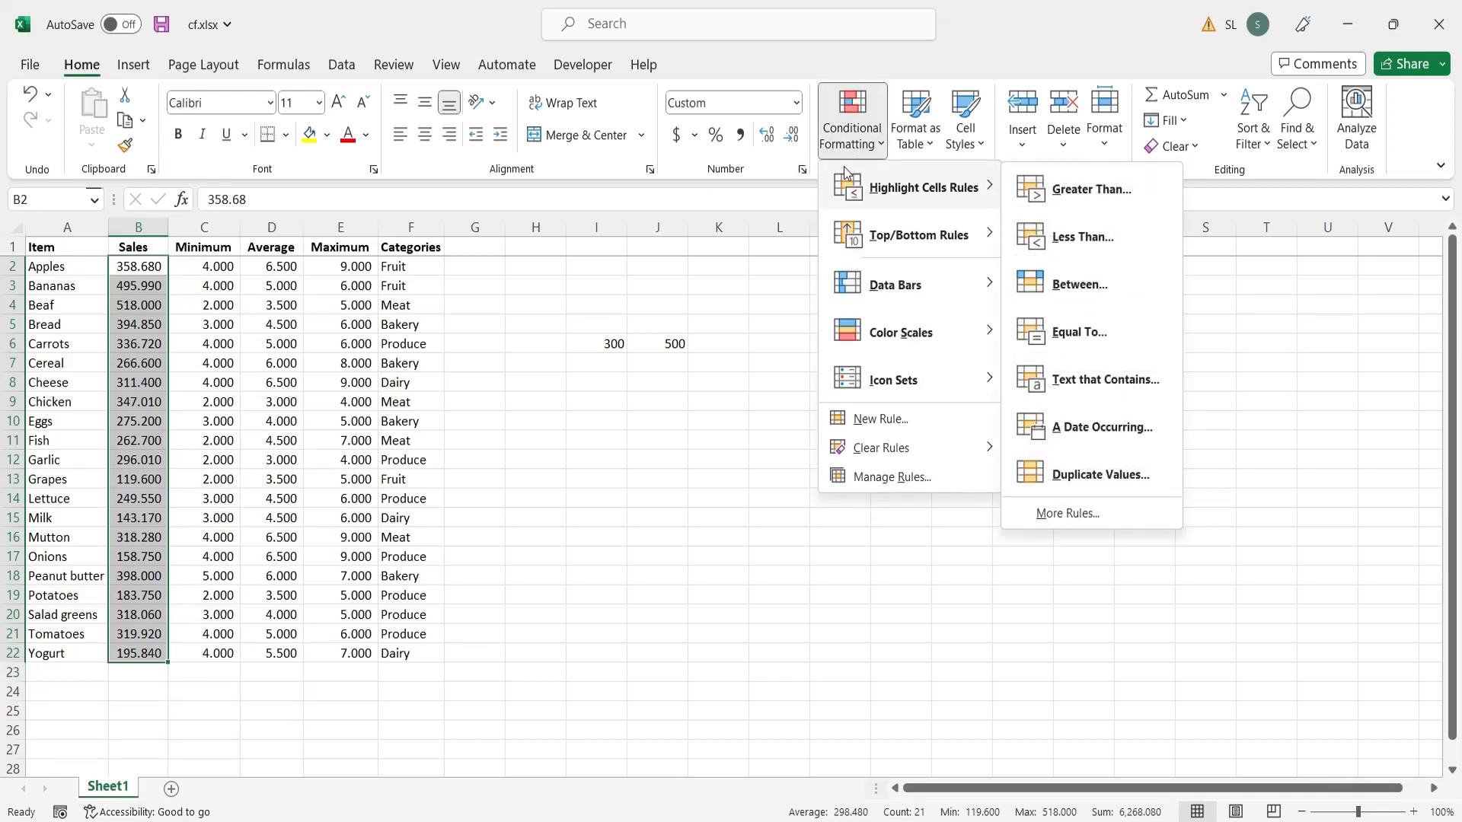
click(1044, 336)
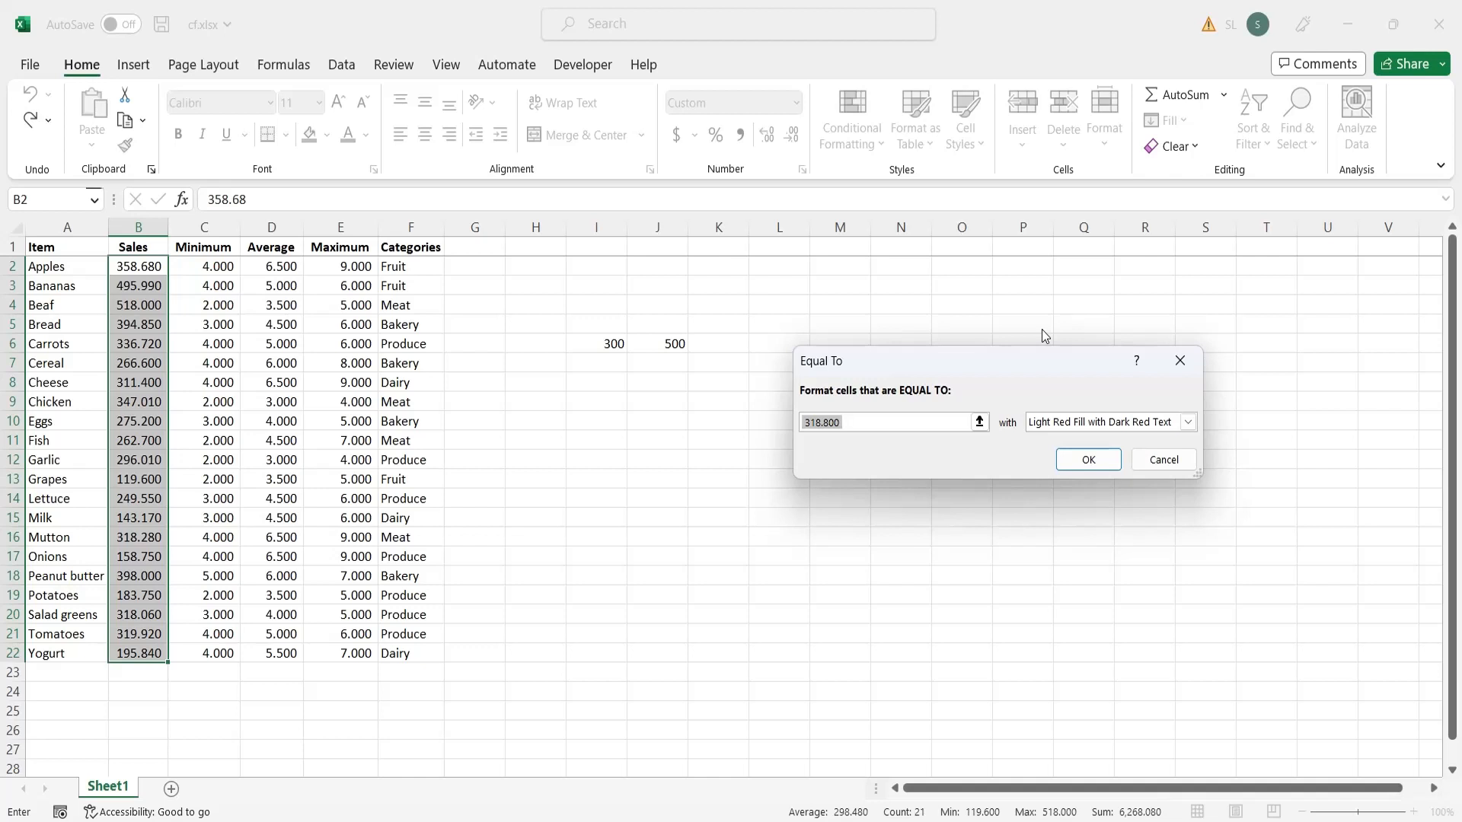
text(347.01)
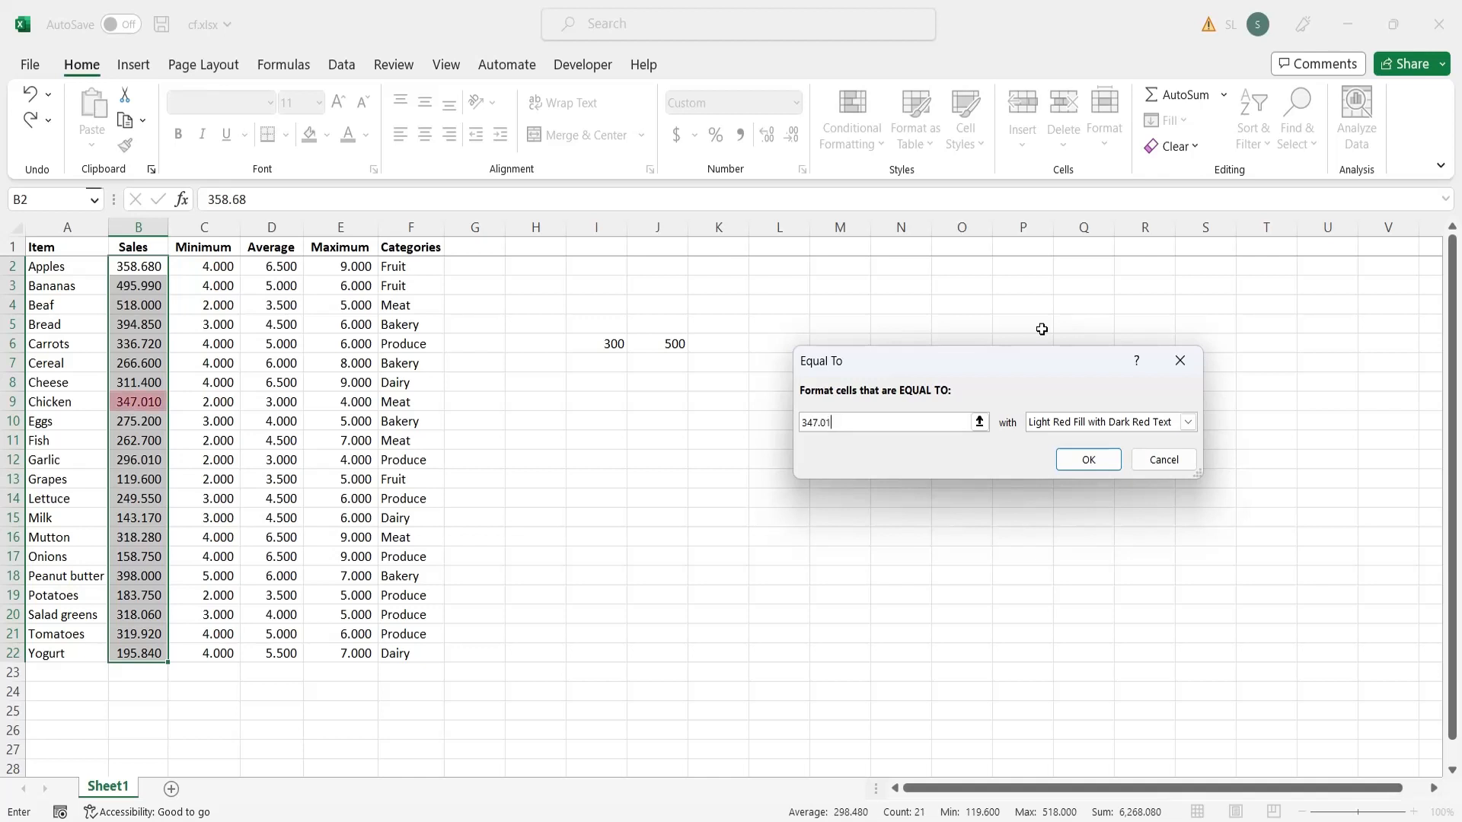
key(BackSpace)
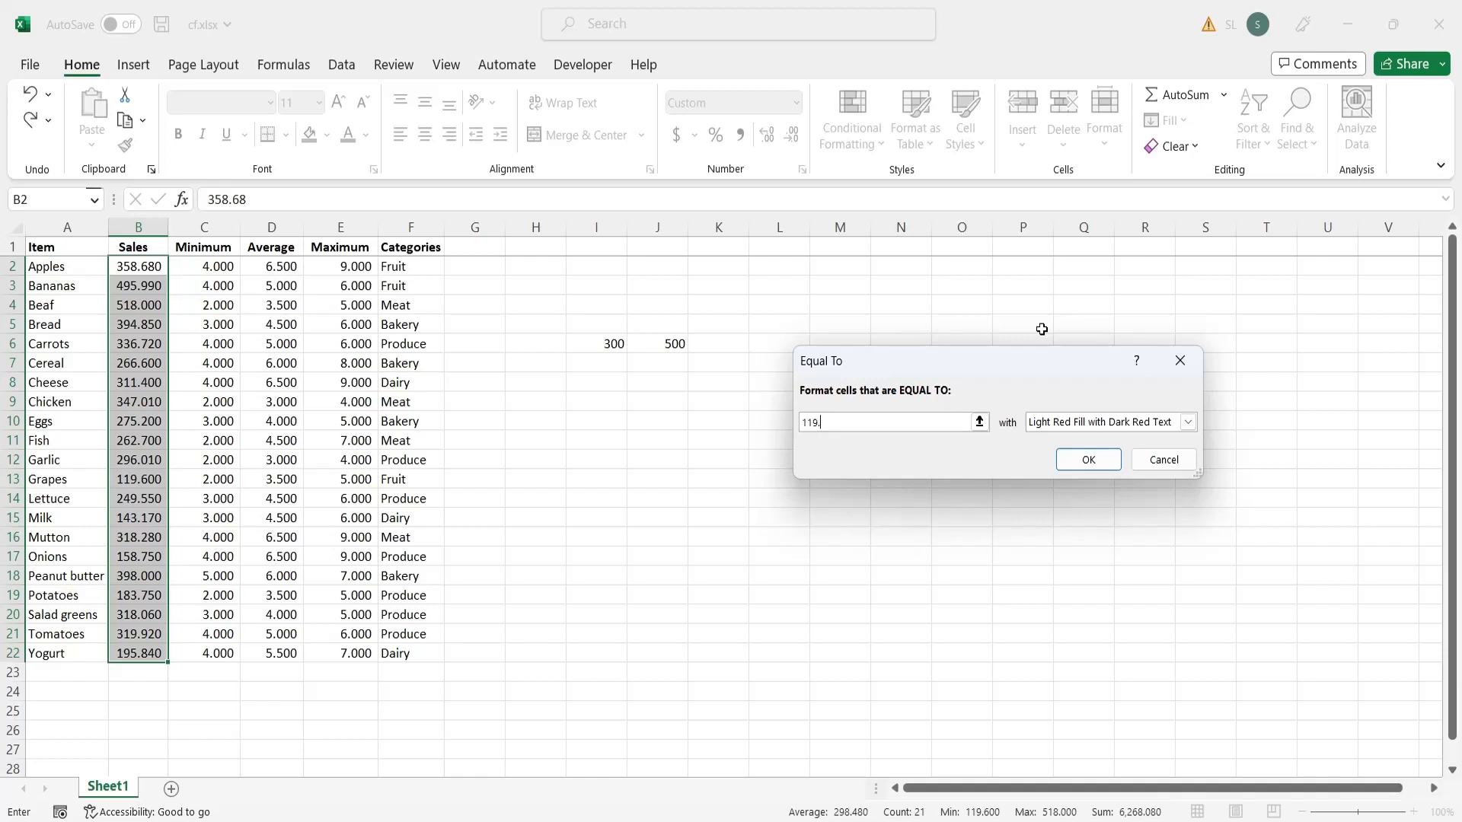
text(6)
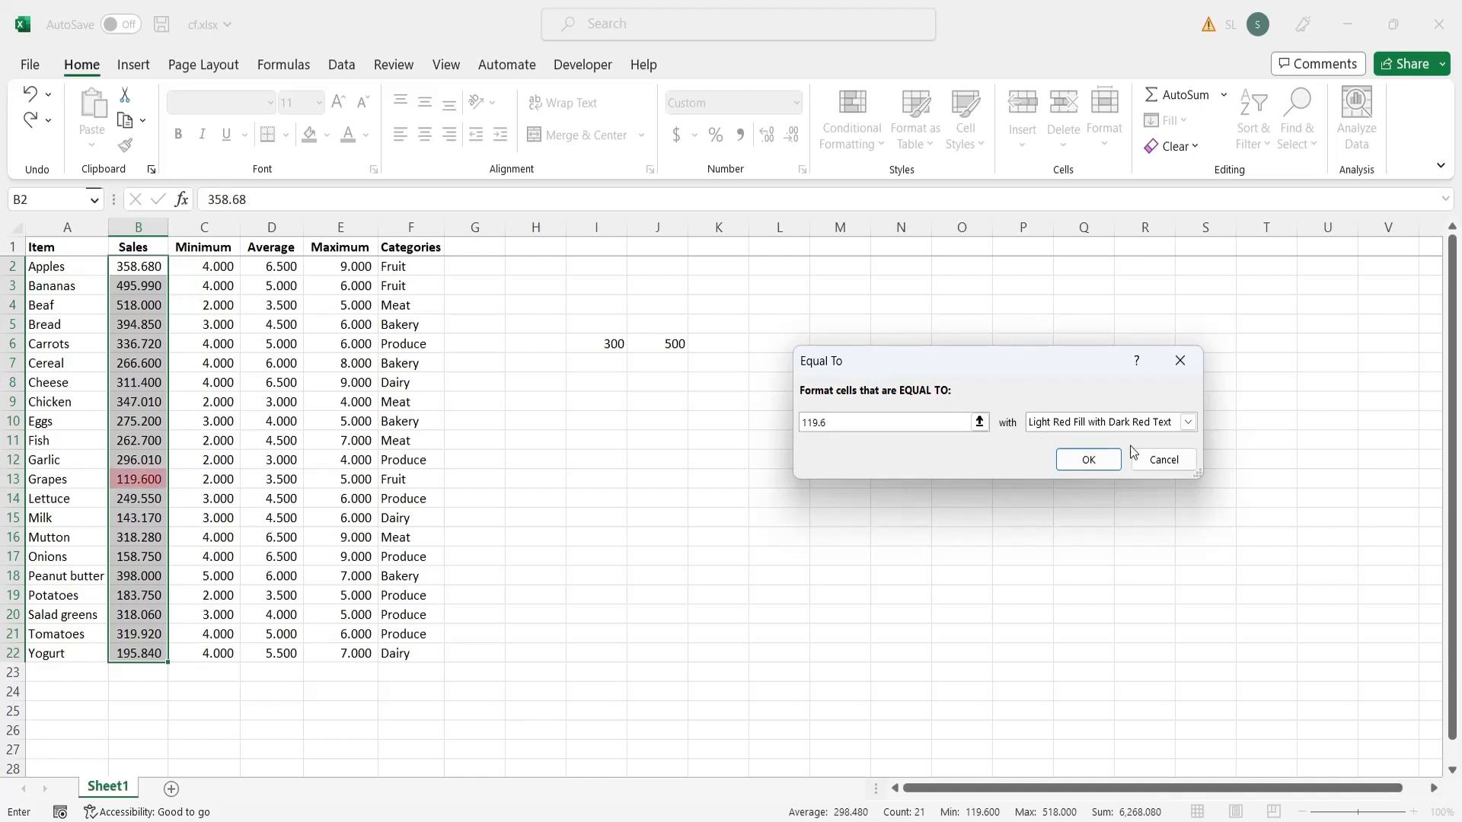
click(1154, 459)
Preview a Text That Contains highlight rule on the Sales values with 5, 9, 8 and 2, and cancel it.
click(865, 140)
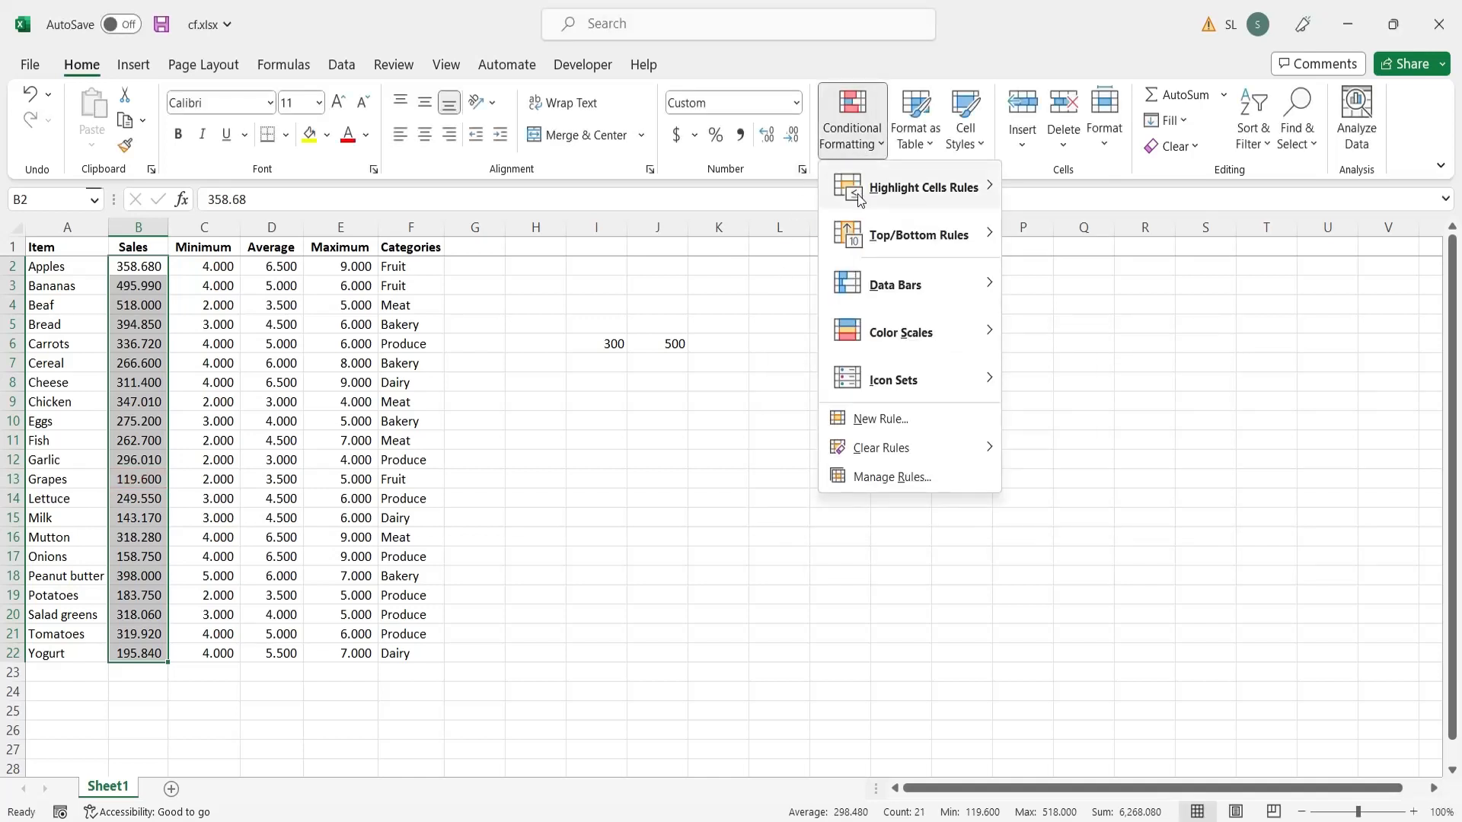
mouse_move(860, 196)
click(1048, 390)
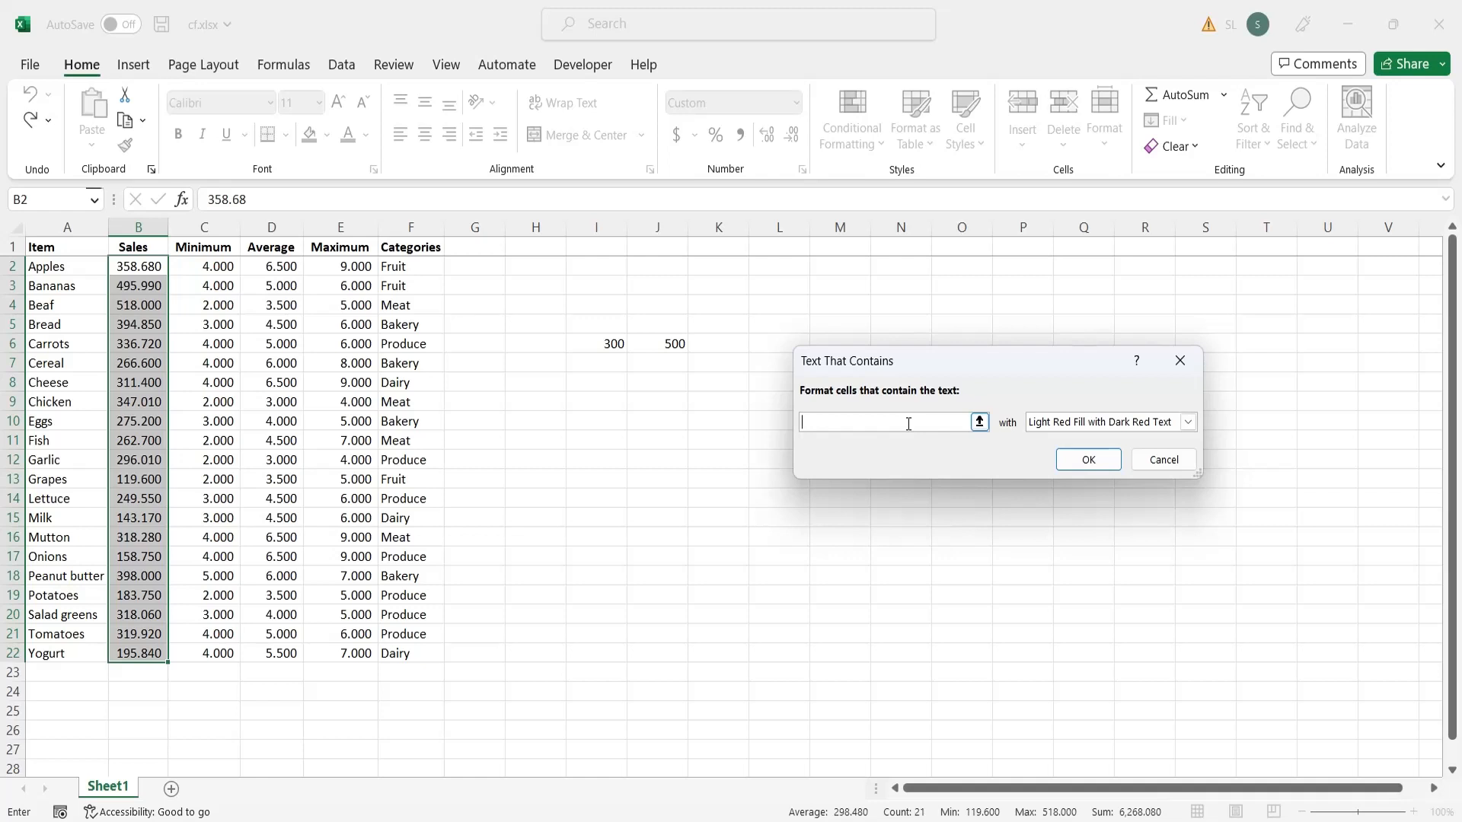
text(5)
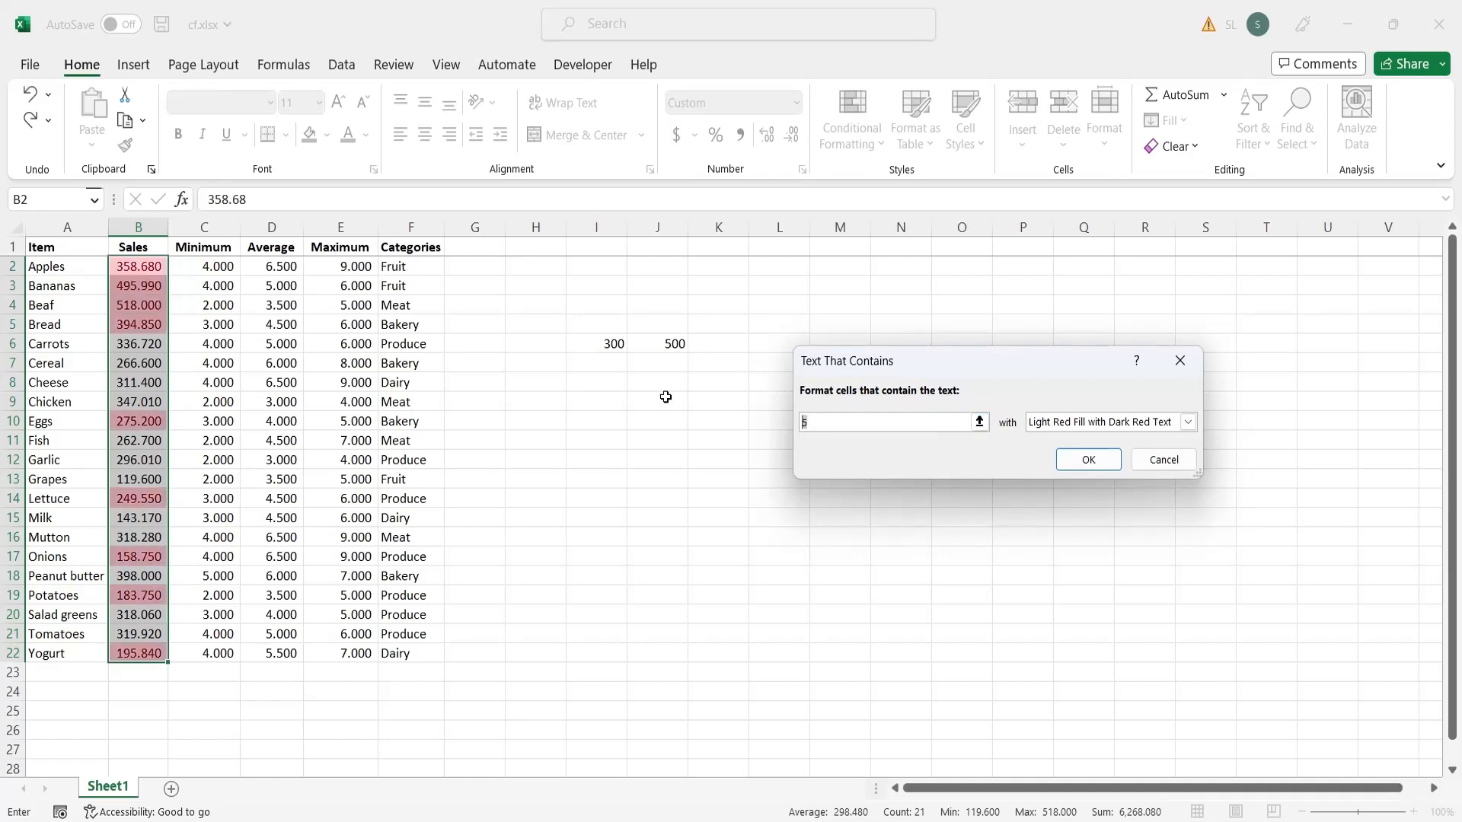
text(9)
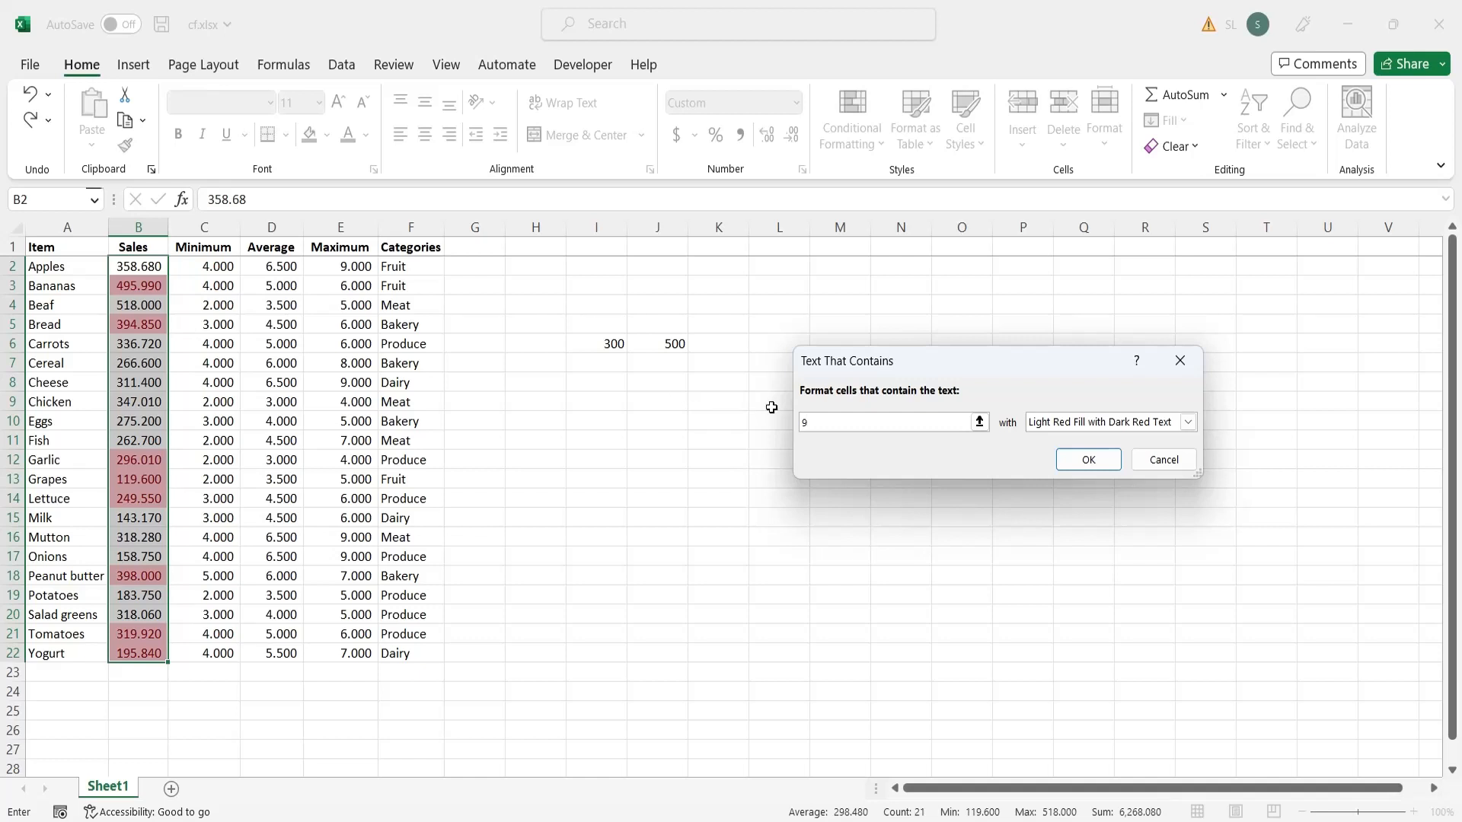
drag(820, 426, 721, 420)
text(8)
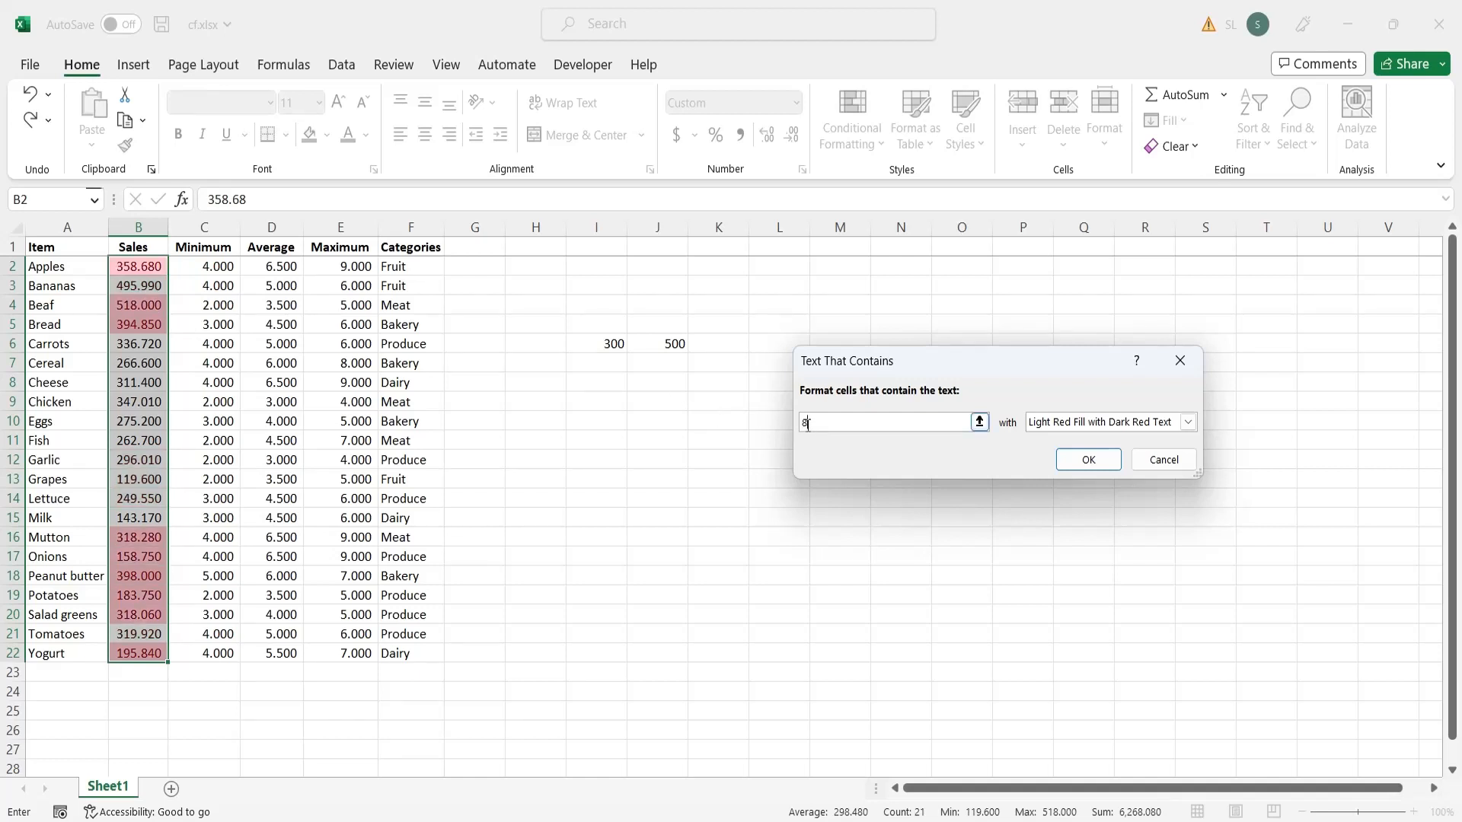
drag(812, 429, 720, 419)
text(2)
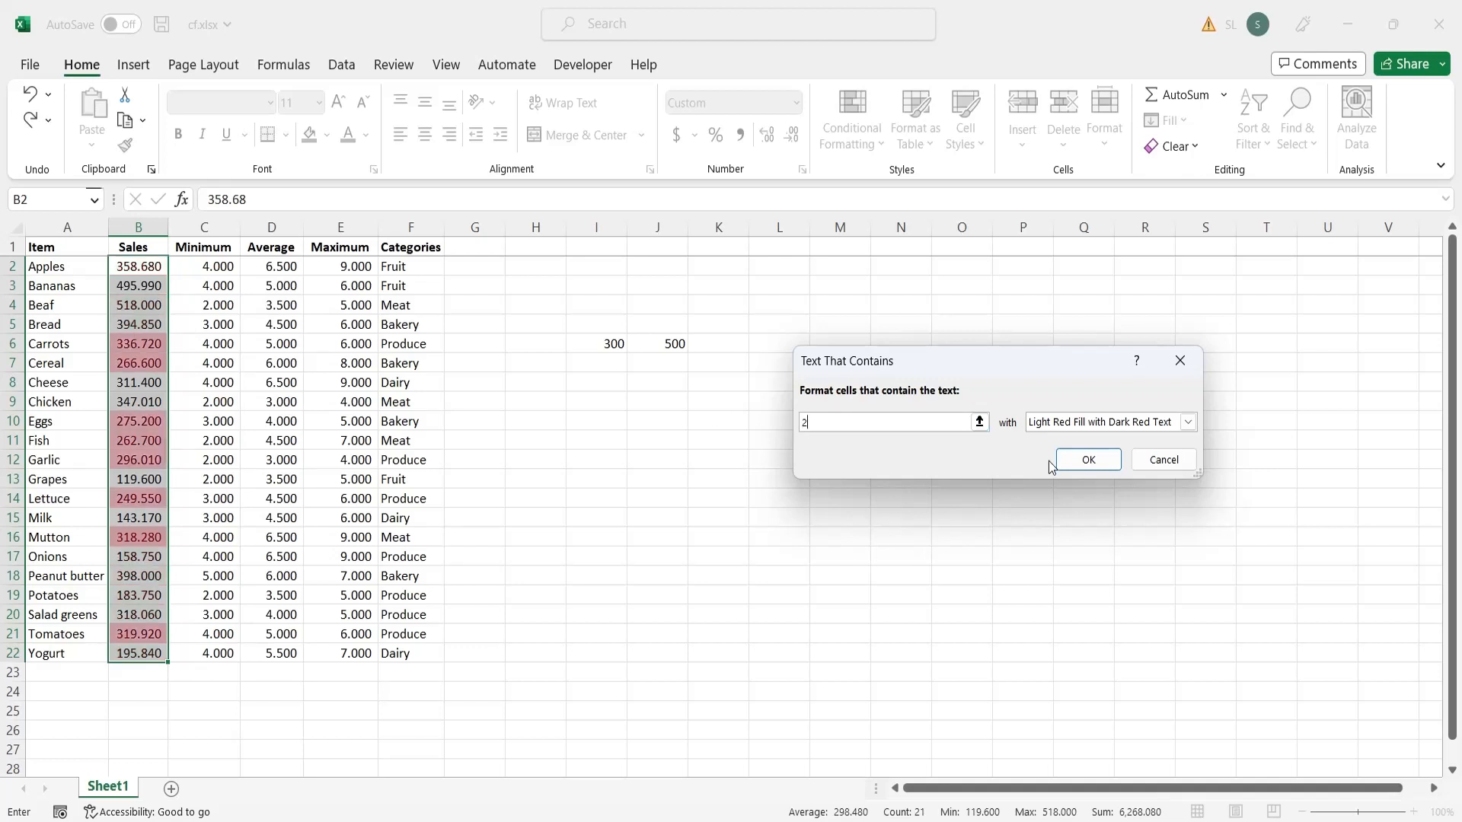
click(1163, 460)
Enter the date 2-1-2023 in cell L4 and fill the date series down to L10.
click(791, 306)
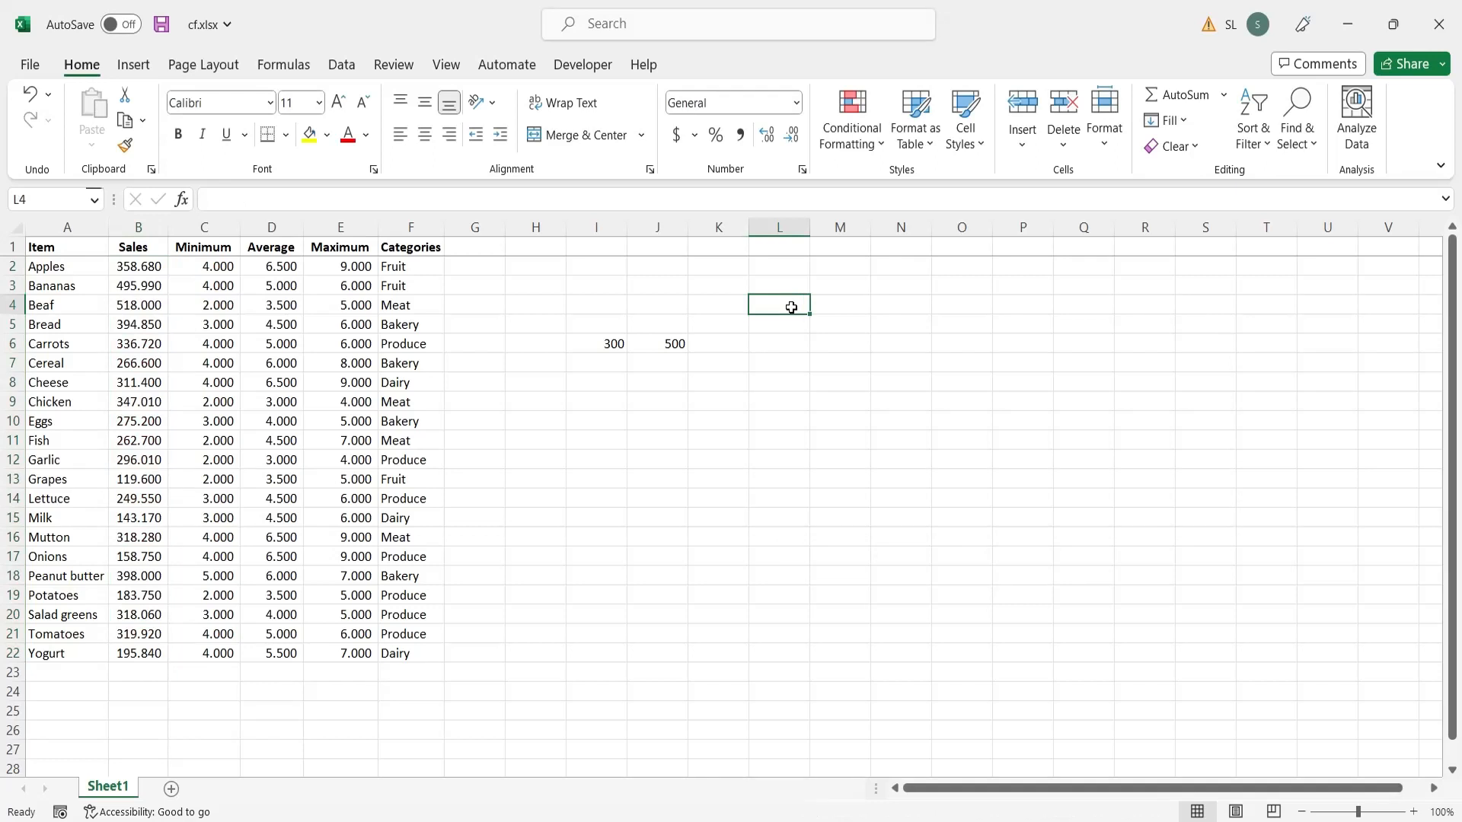
text(1-2)
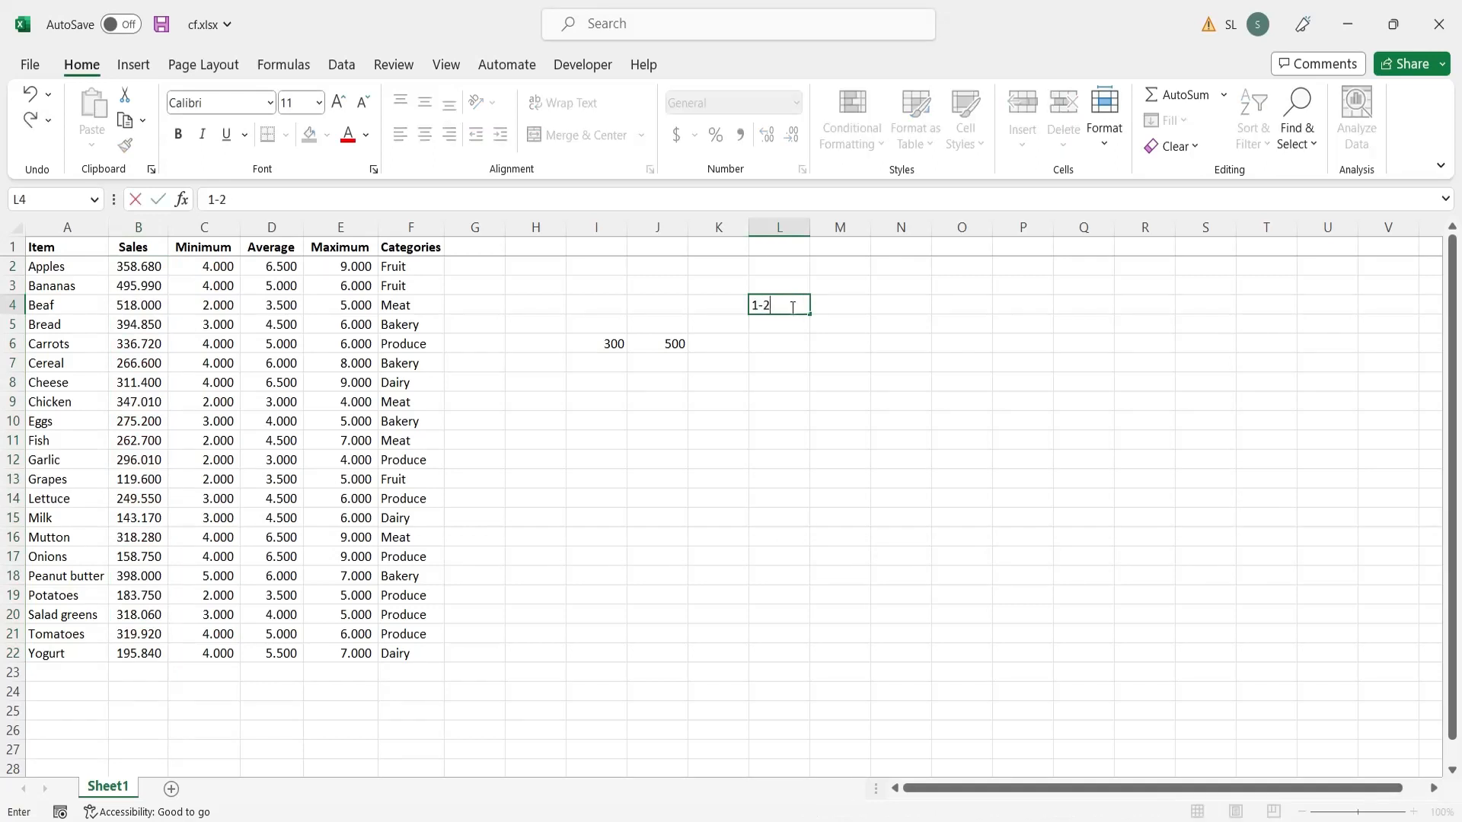
text(-2-1-2023)
key(Return)
click(800, 309)
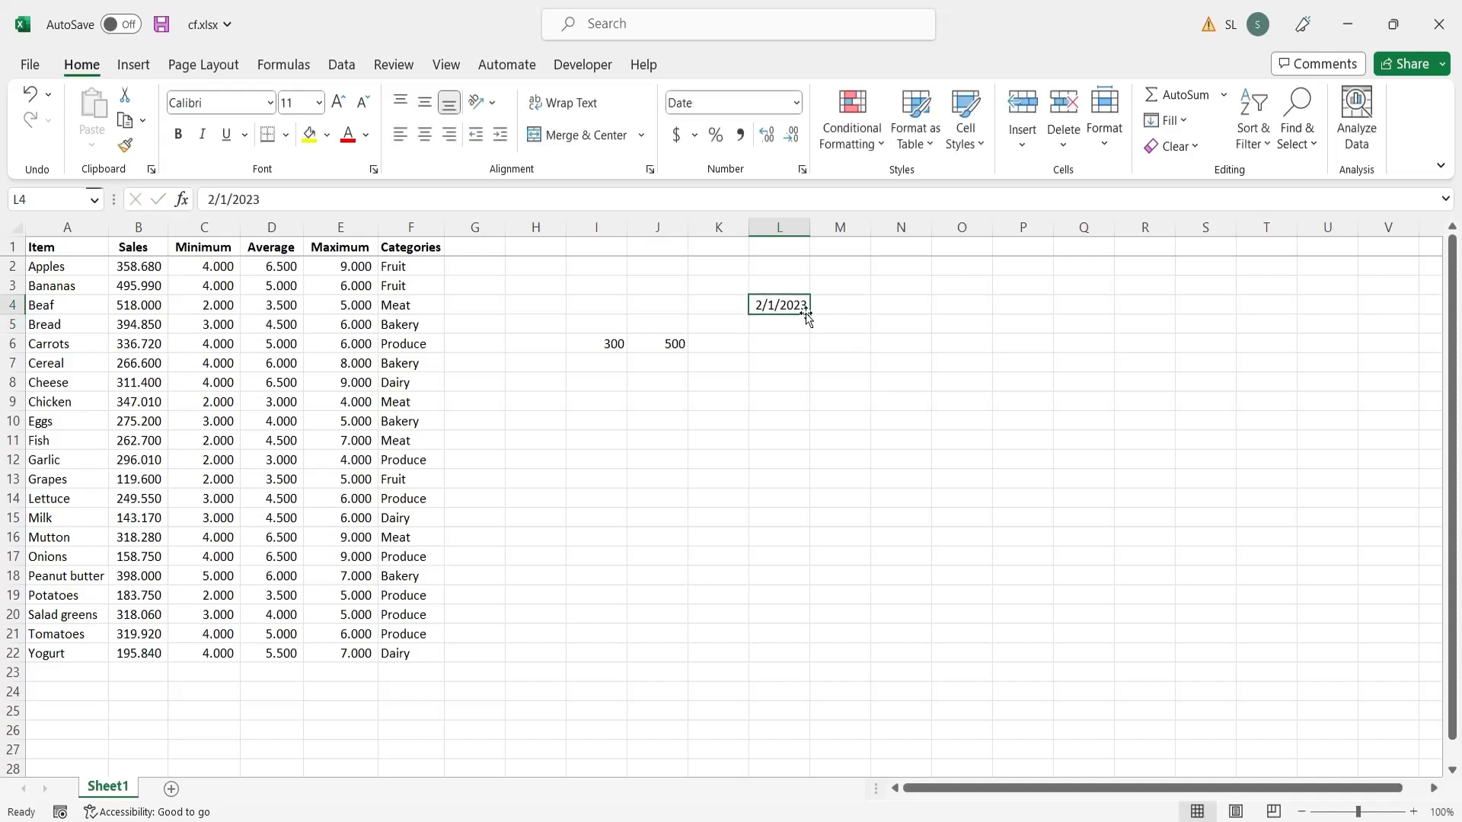
drag(807, 318, 809, 426)
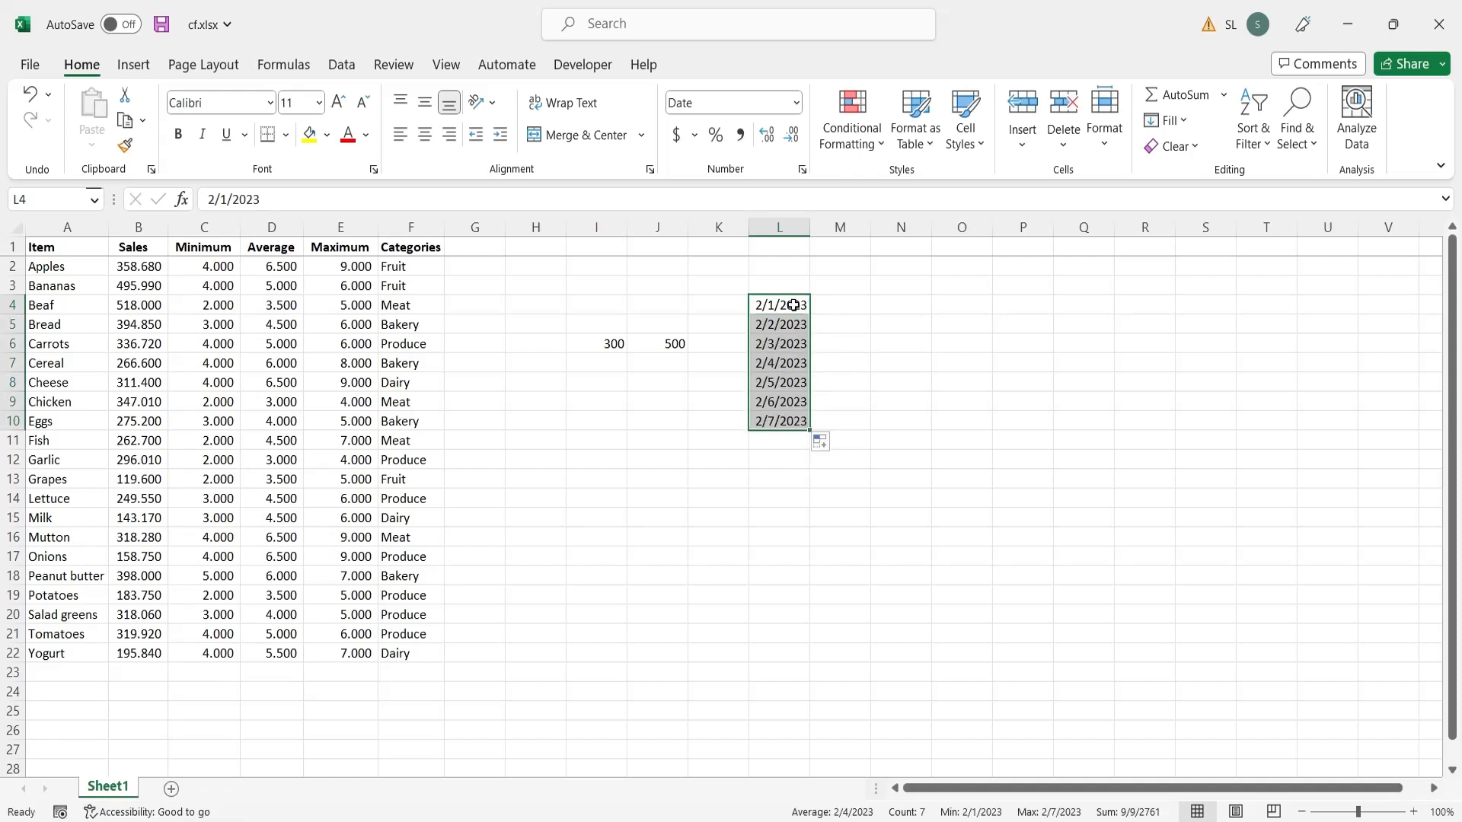
Extend the date series upward to cell L2 and autofit the width of column L.
drag(792, 321, 812, 263)
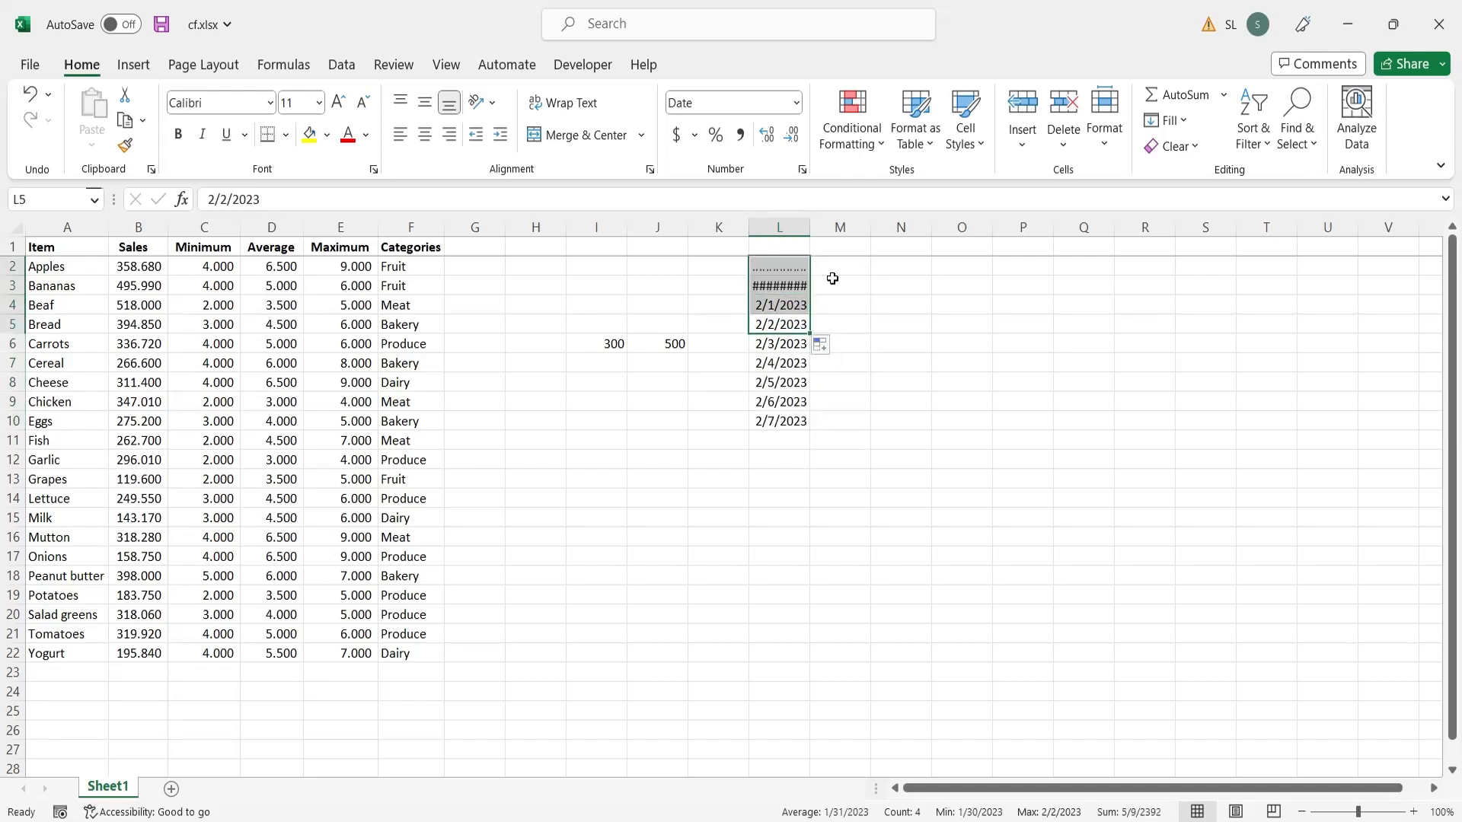
double_click(809, 222)
click(842, 323)
Preview A Date Occurring rule on dates L2:L10 with Yesterday, Today, Tomorrow and Last week, and cancel it.
click(797, 268)
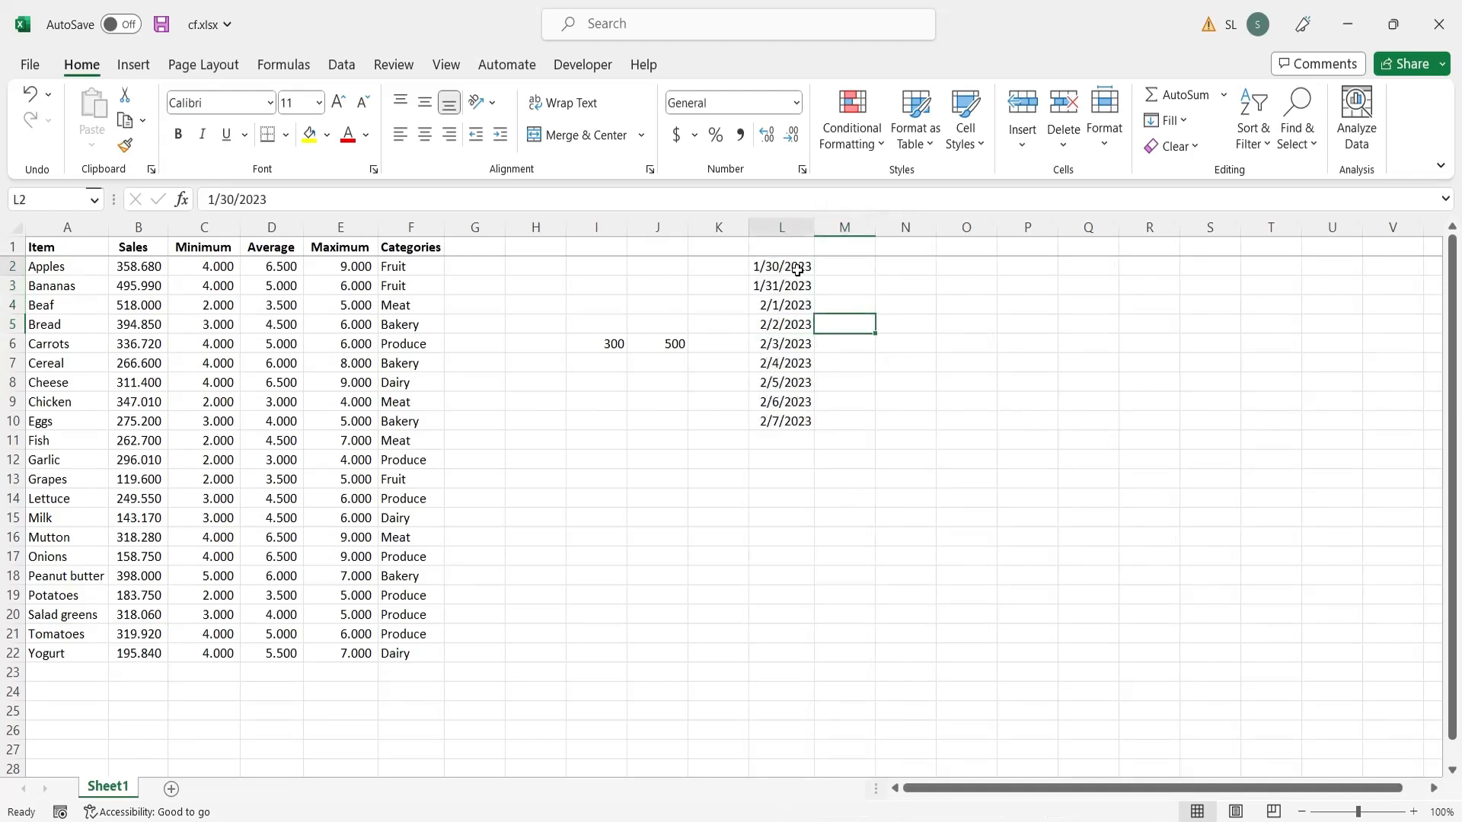
drag(797, 270, 796, 423)
click(851, 122)
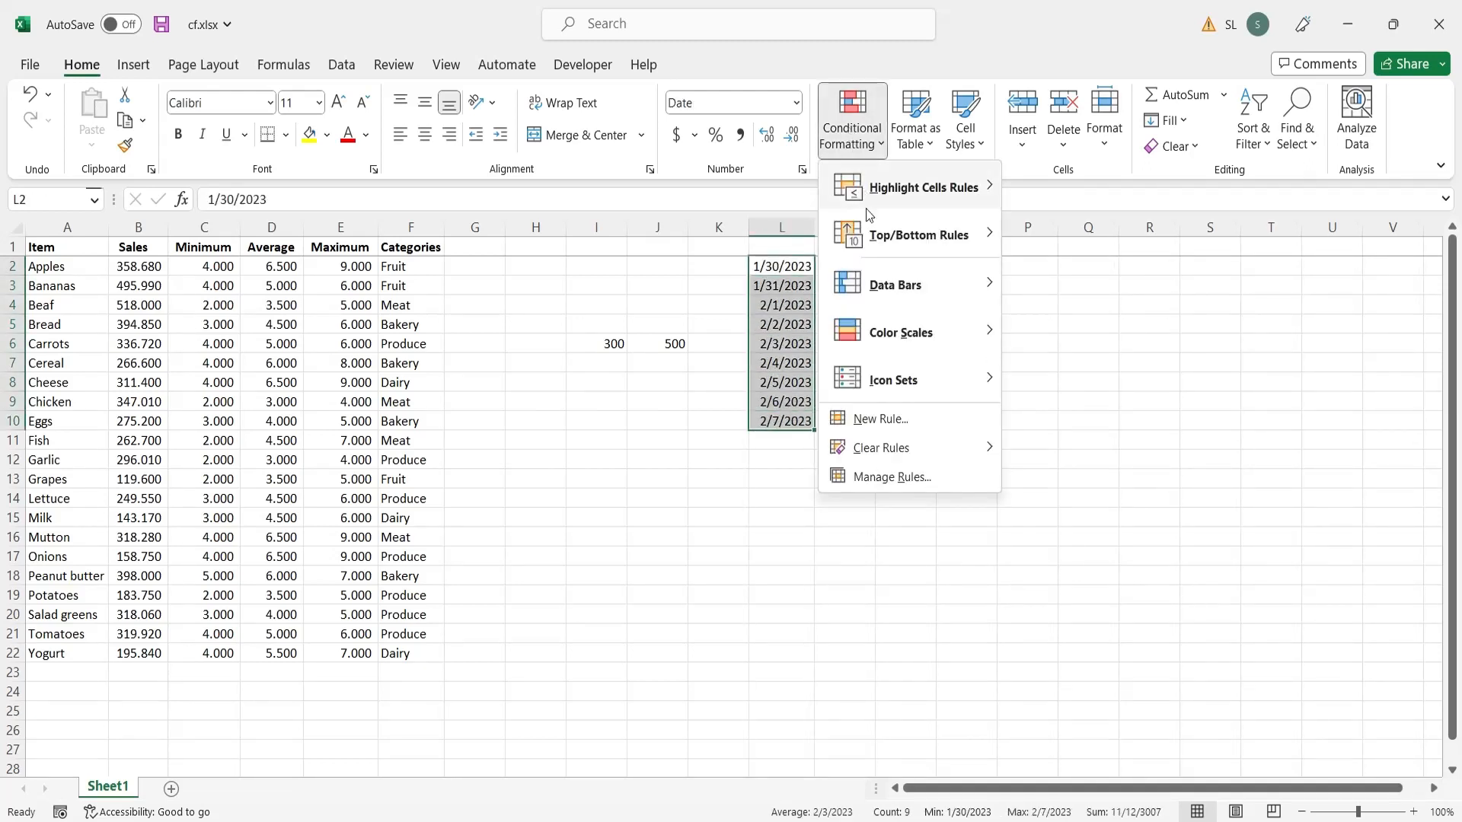
mouse_move(993, 191)
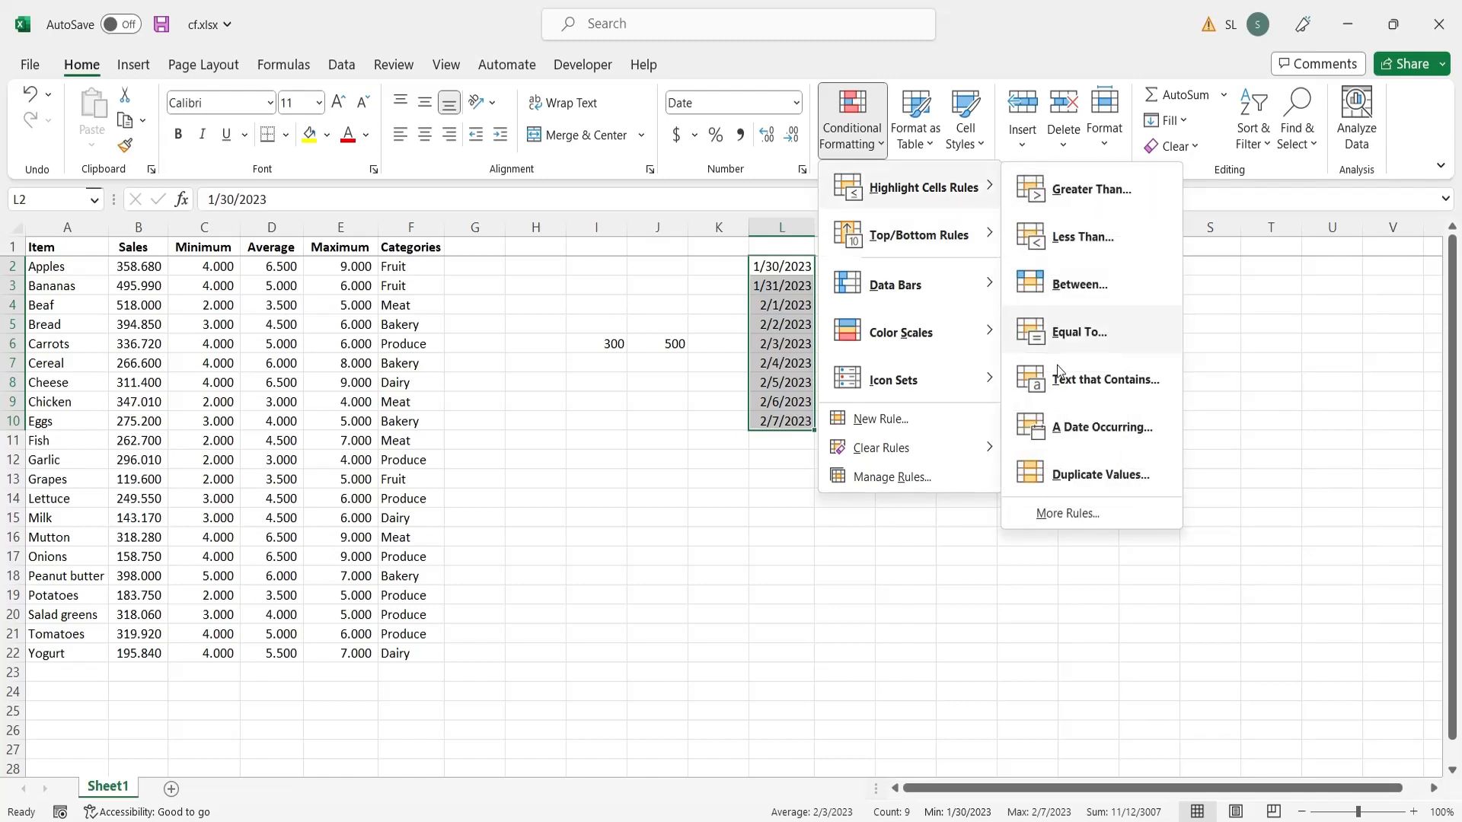
click(1056, 427)
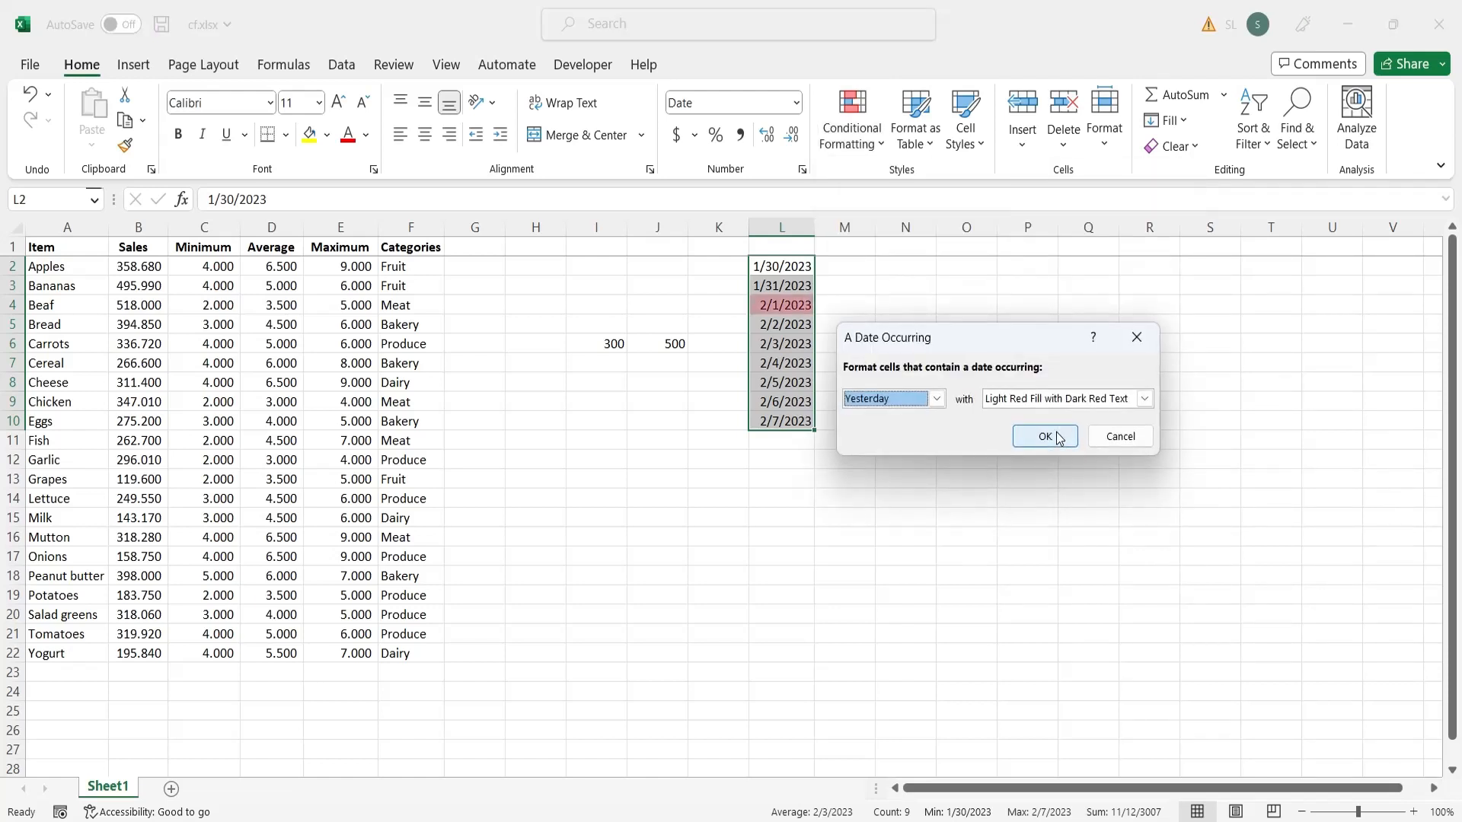
click(937, 398)
click(929, 431)
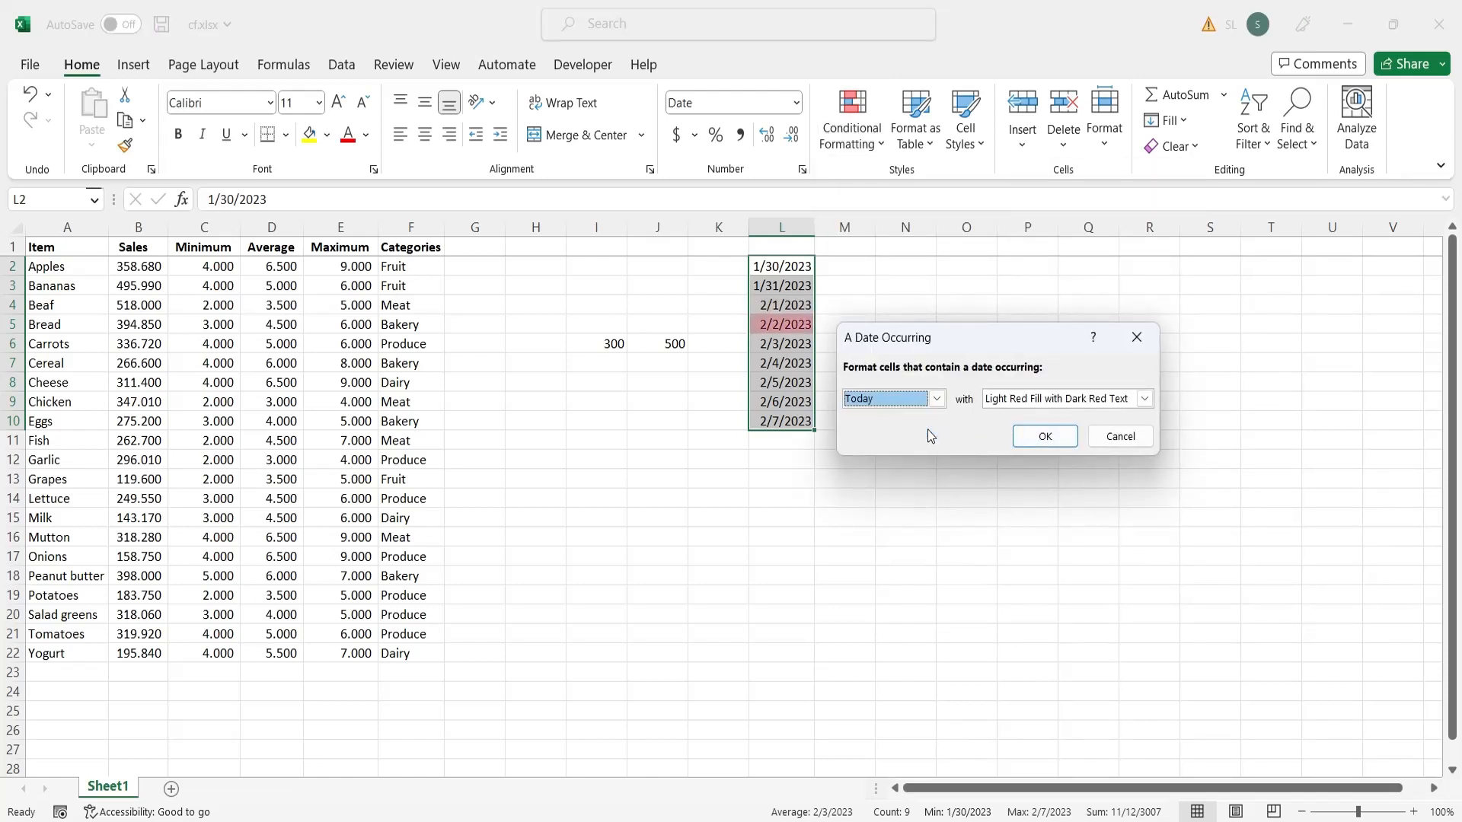
click(936, 398)
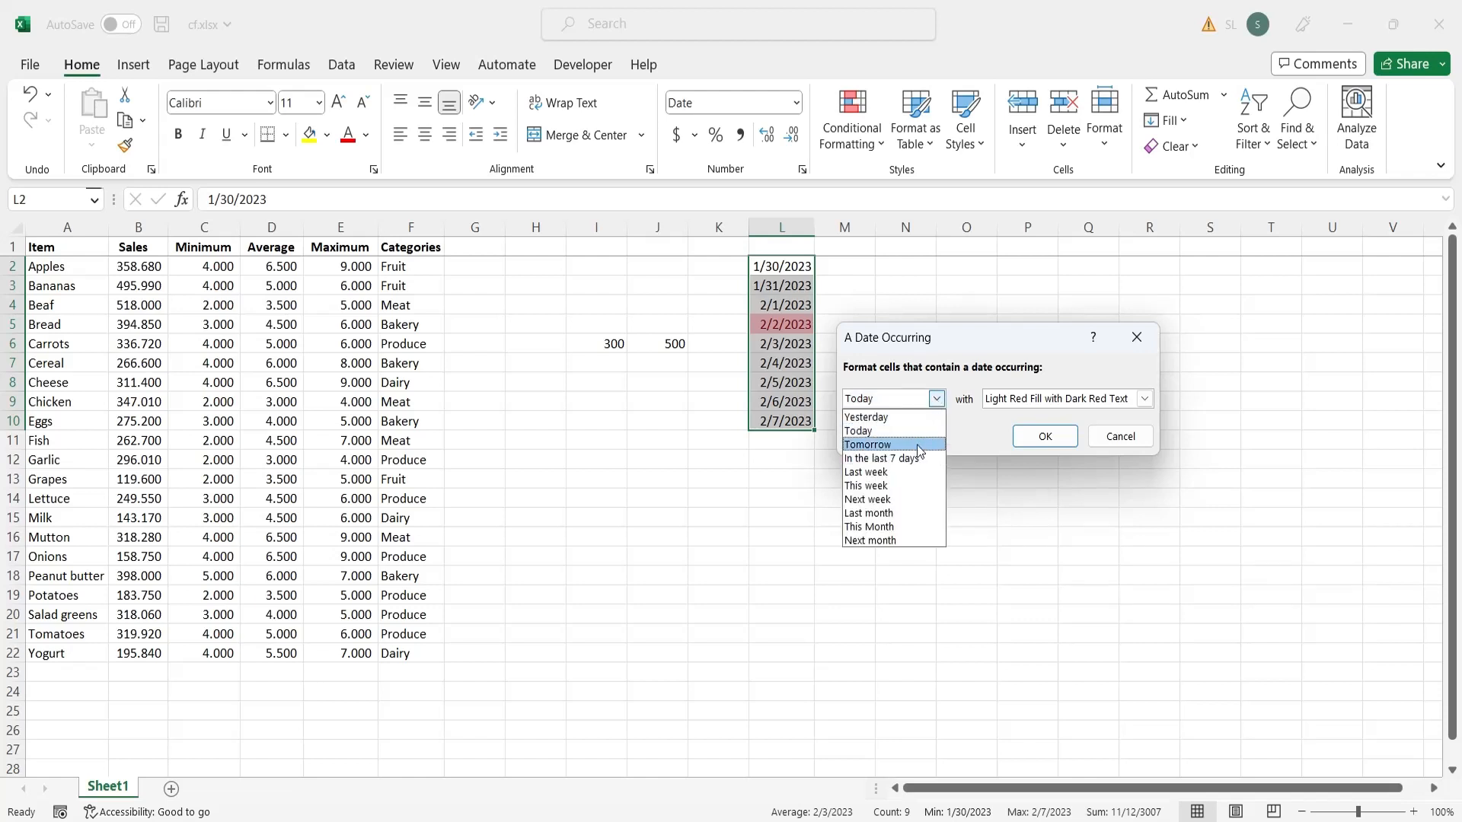
click(917, 444)
click(937, 398)
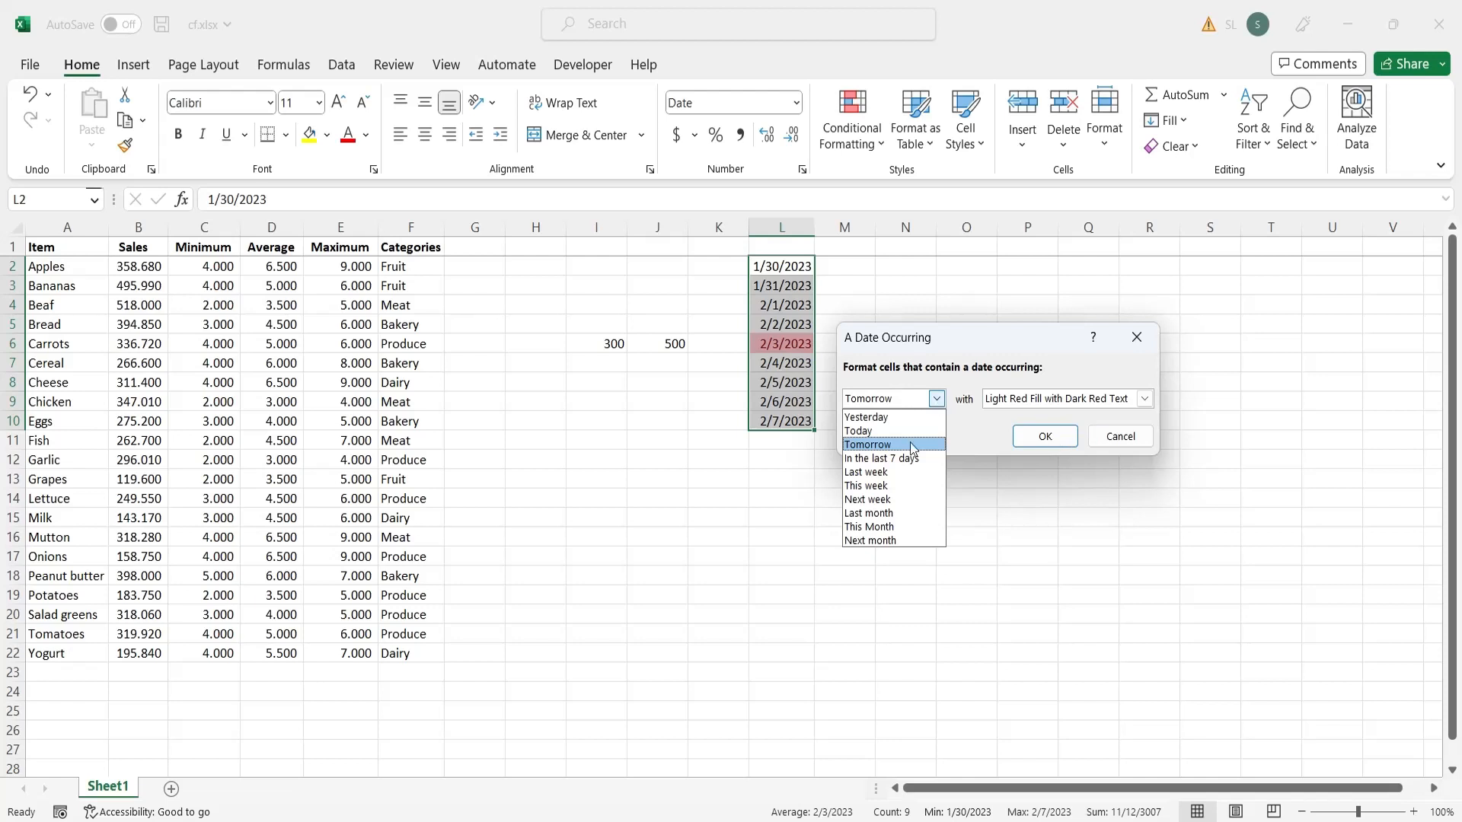
click(889, 473)
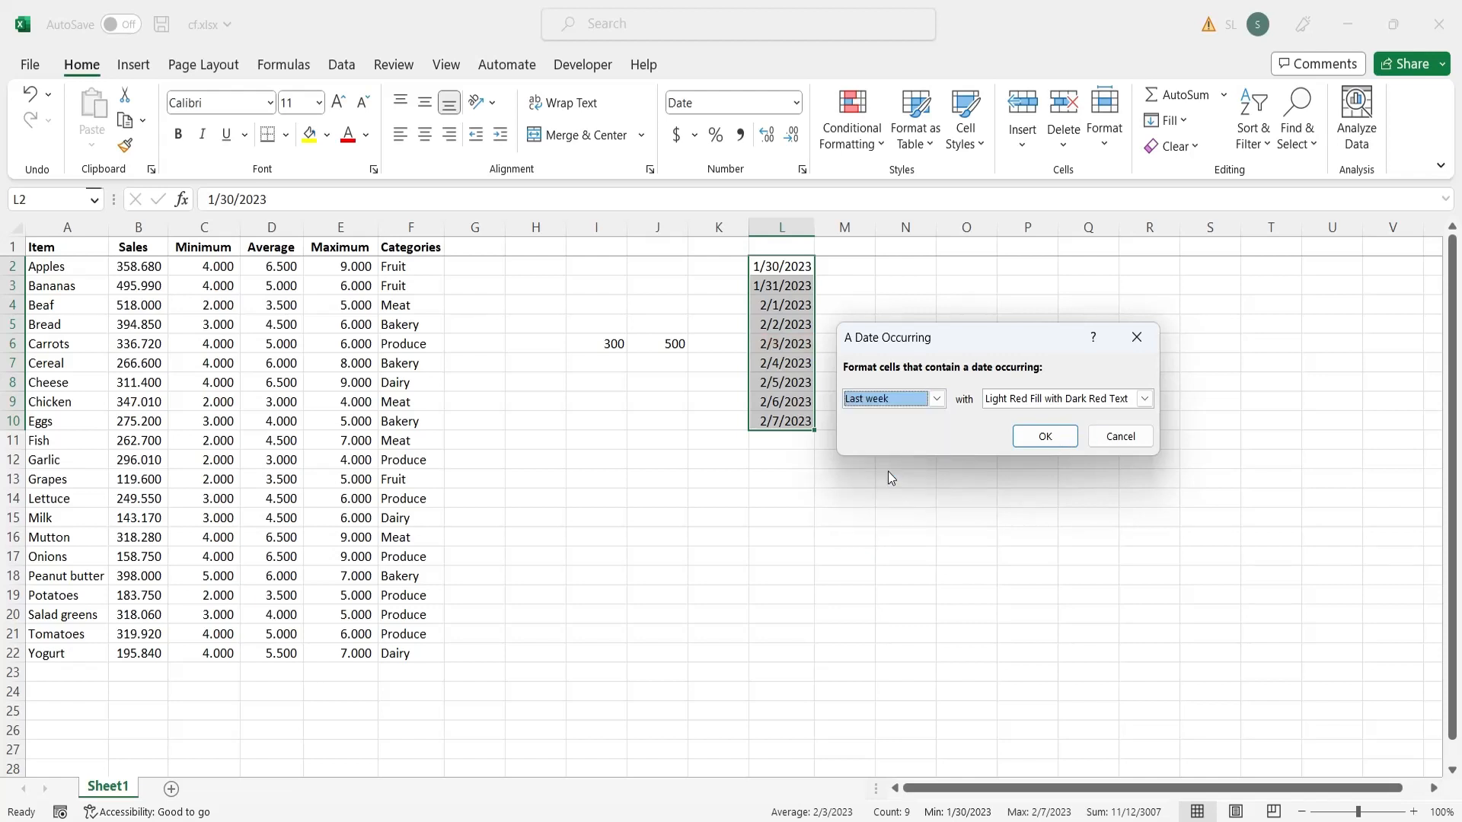
click(1106, 438)
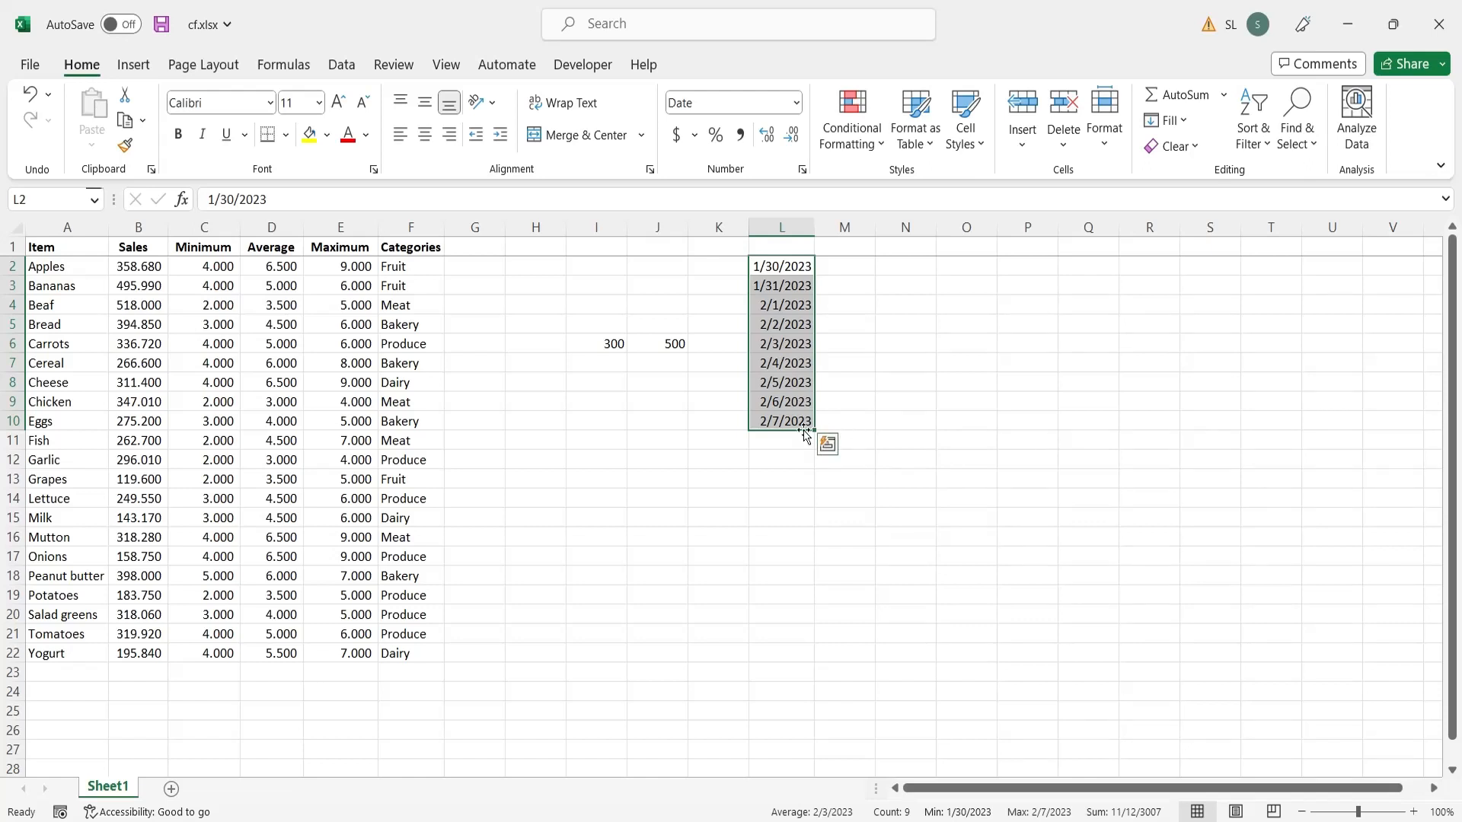
Preview a Duplicate Values rule on Sales values B2:B22 with the Duplicate and Unique options, and cancel it.
click(851, 125)
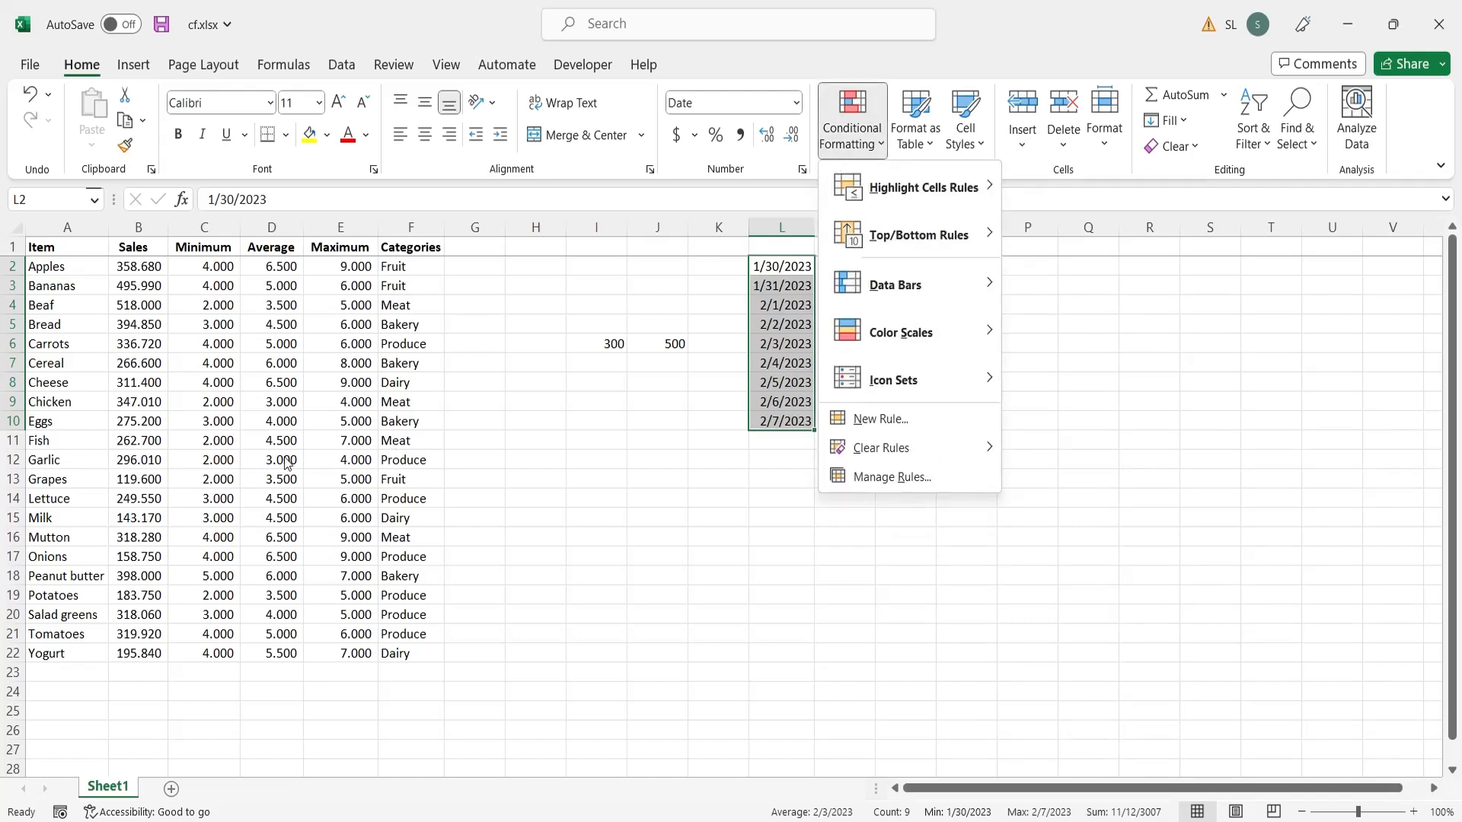
key(Escape)
drag(150, 266, 140, 652)
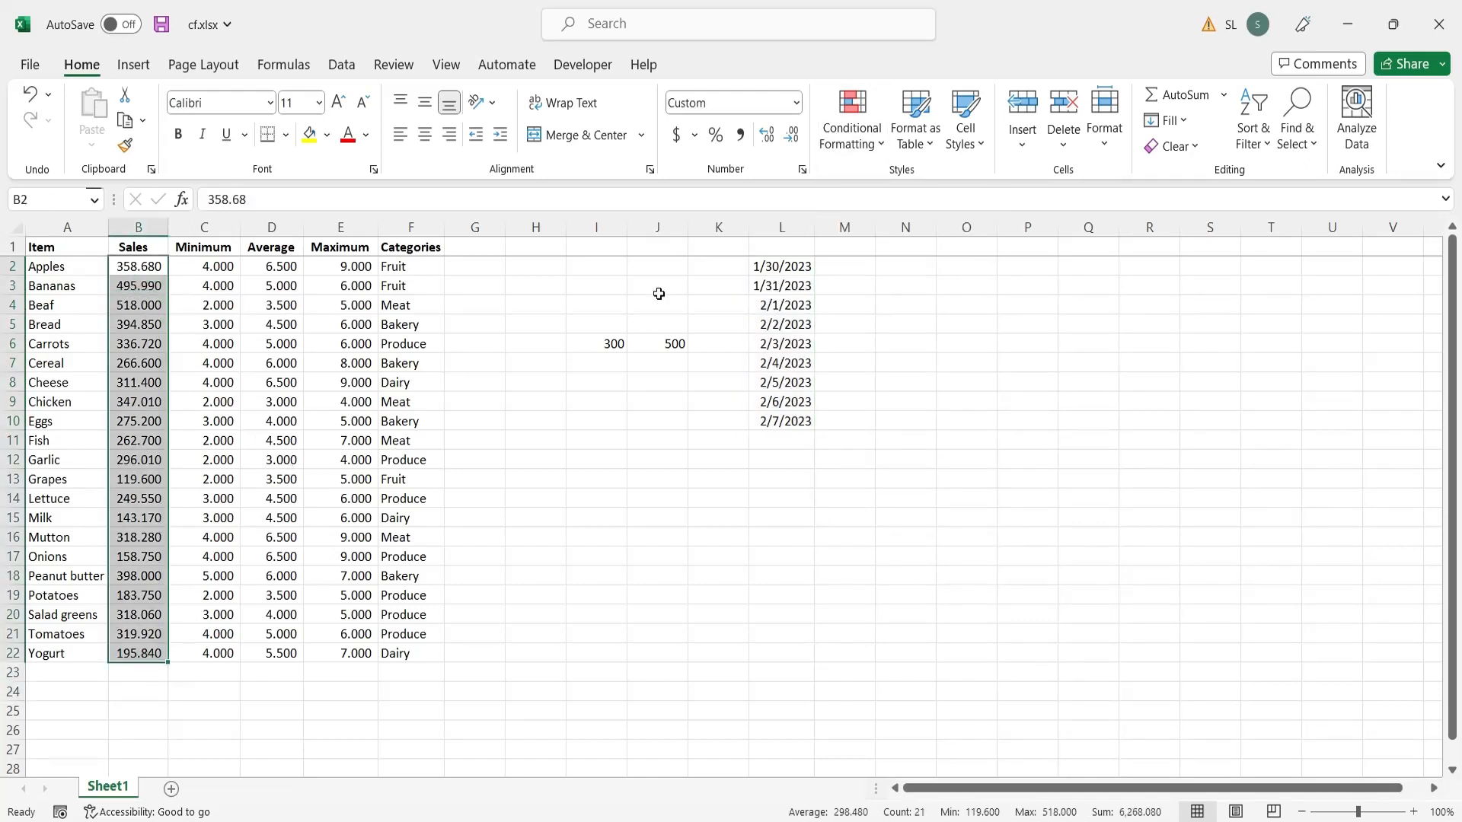
click(830, 139)
mouse_move(925, 188)
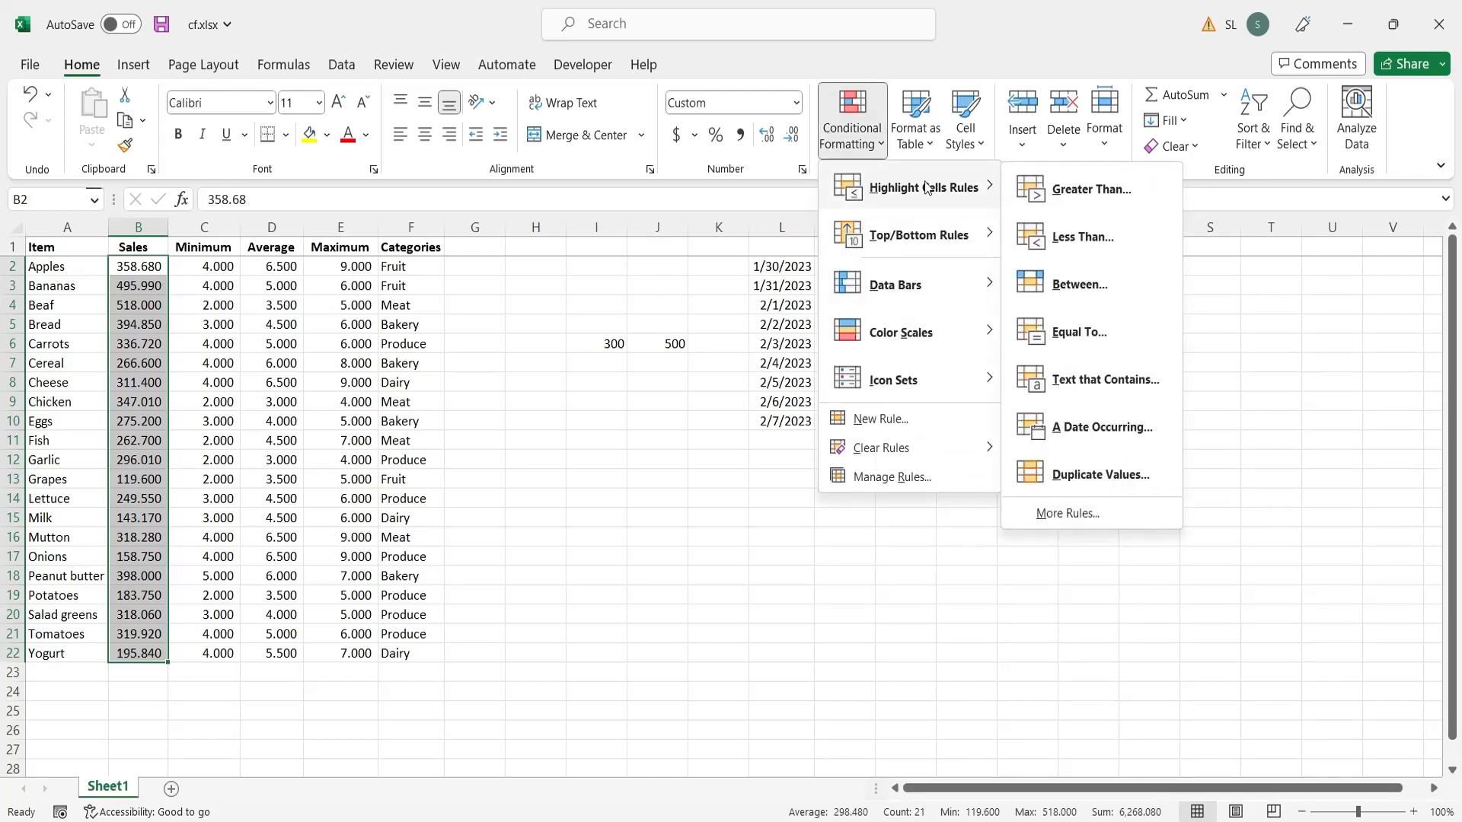
click(1087, 477)
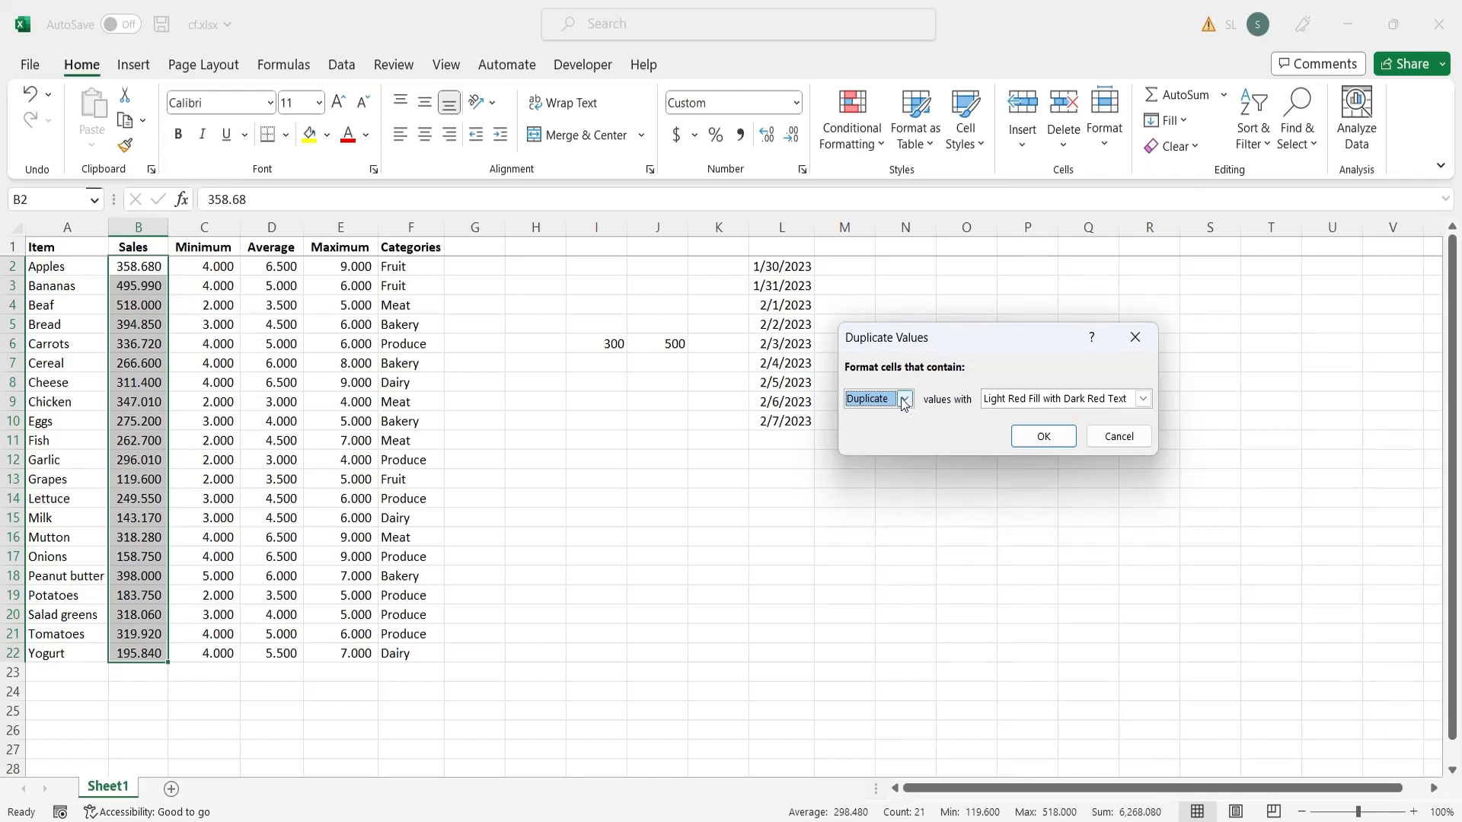
click(904, 399)
click(891, 431)
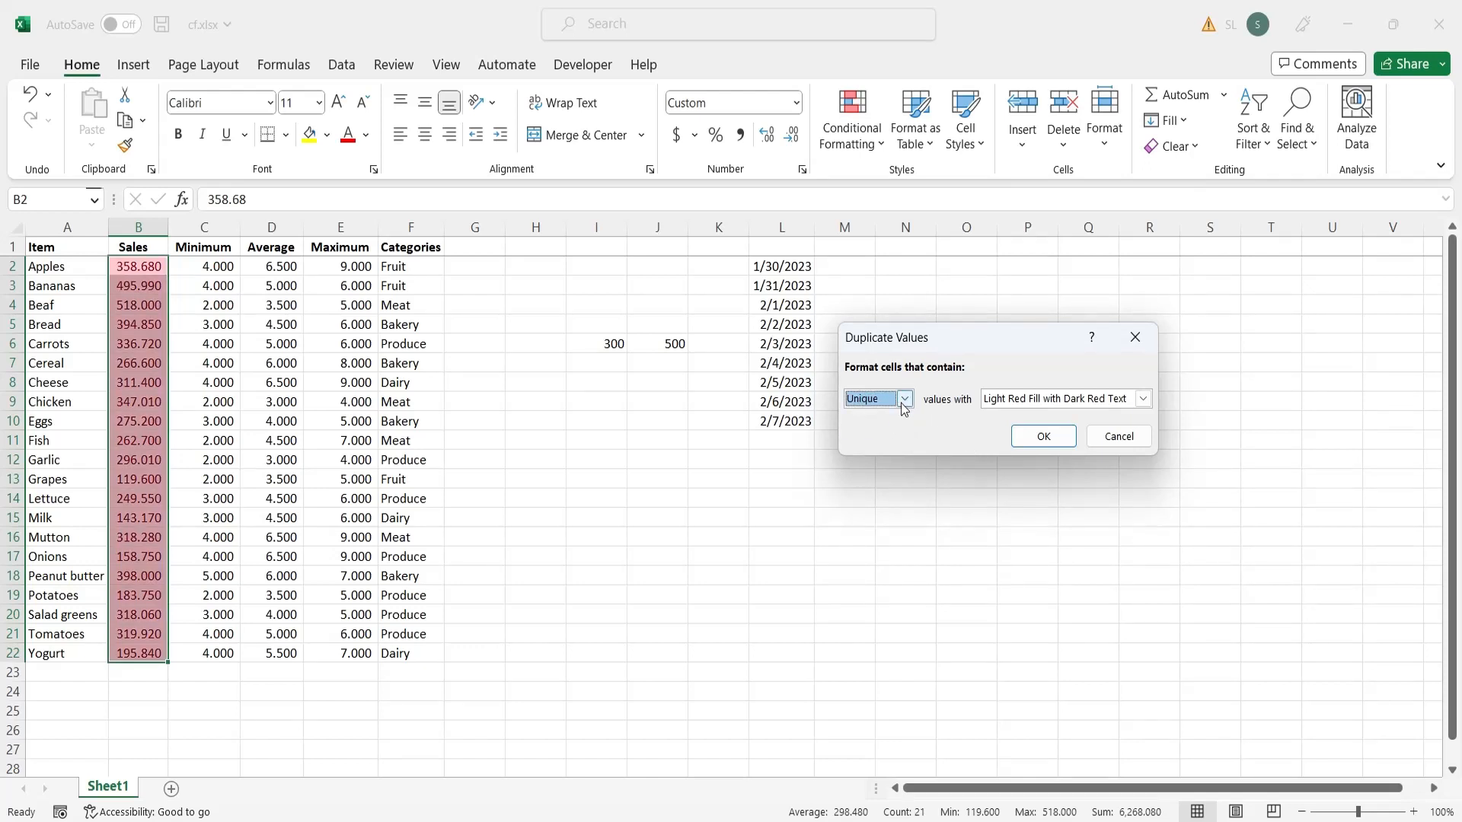
click(1122, 437)
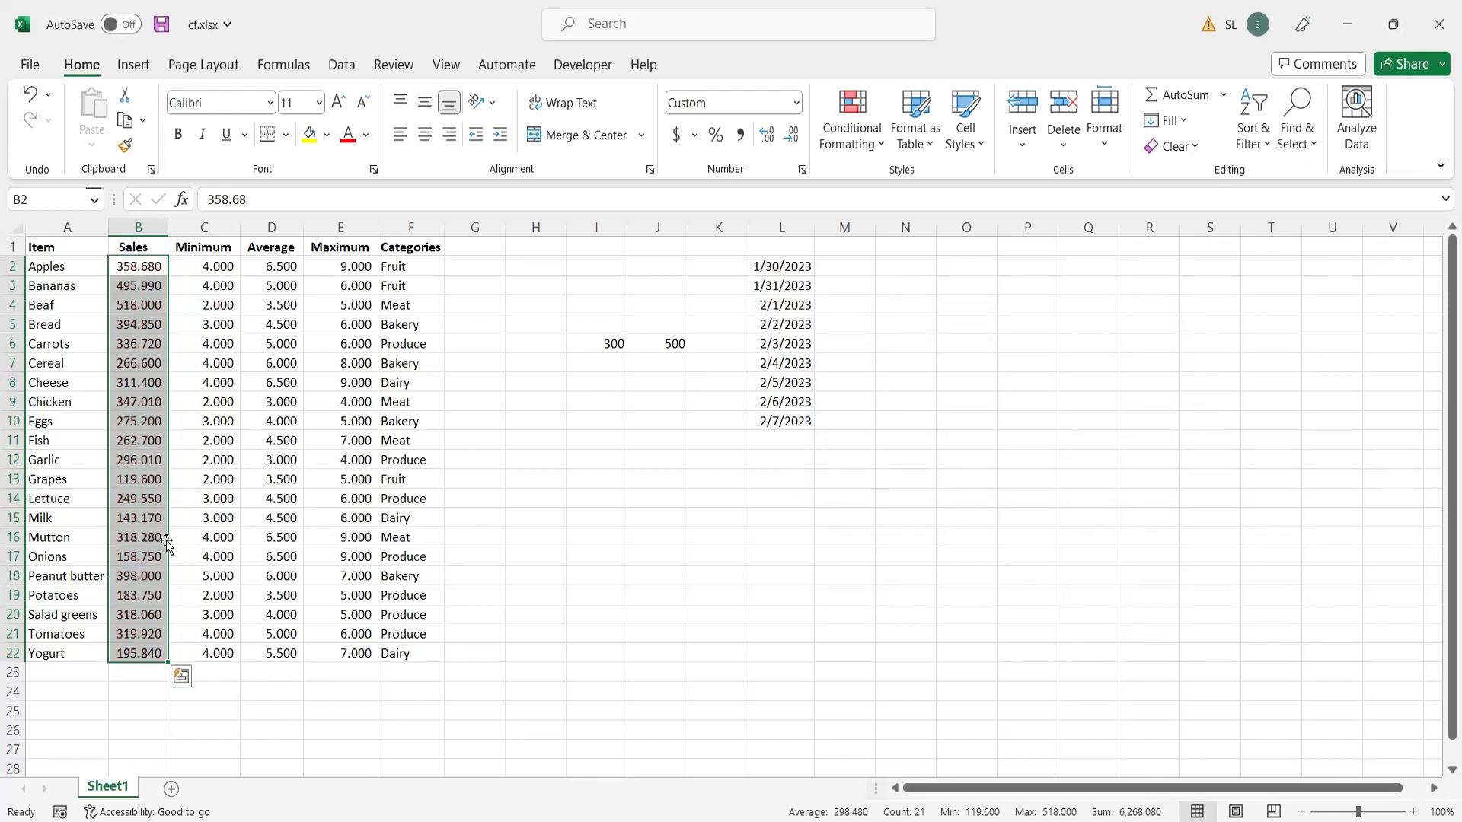
Set the Sales value for Bread in cell B5 to 398.
click(142, 325)
text(398)
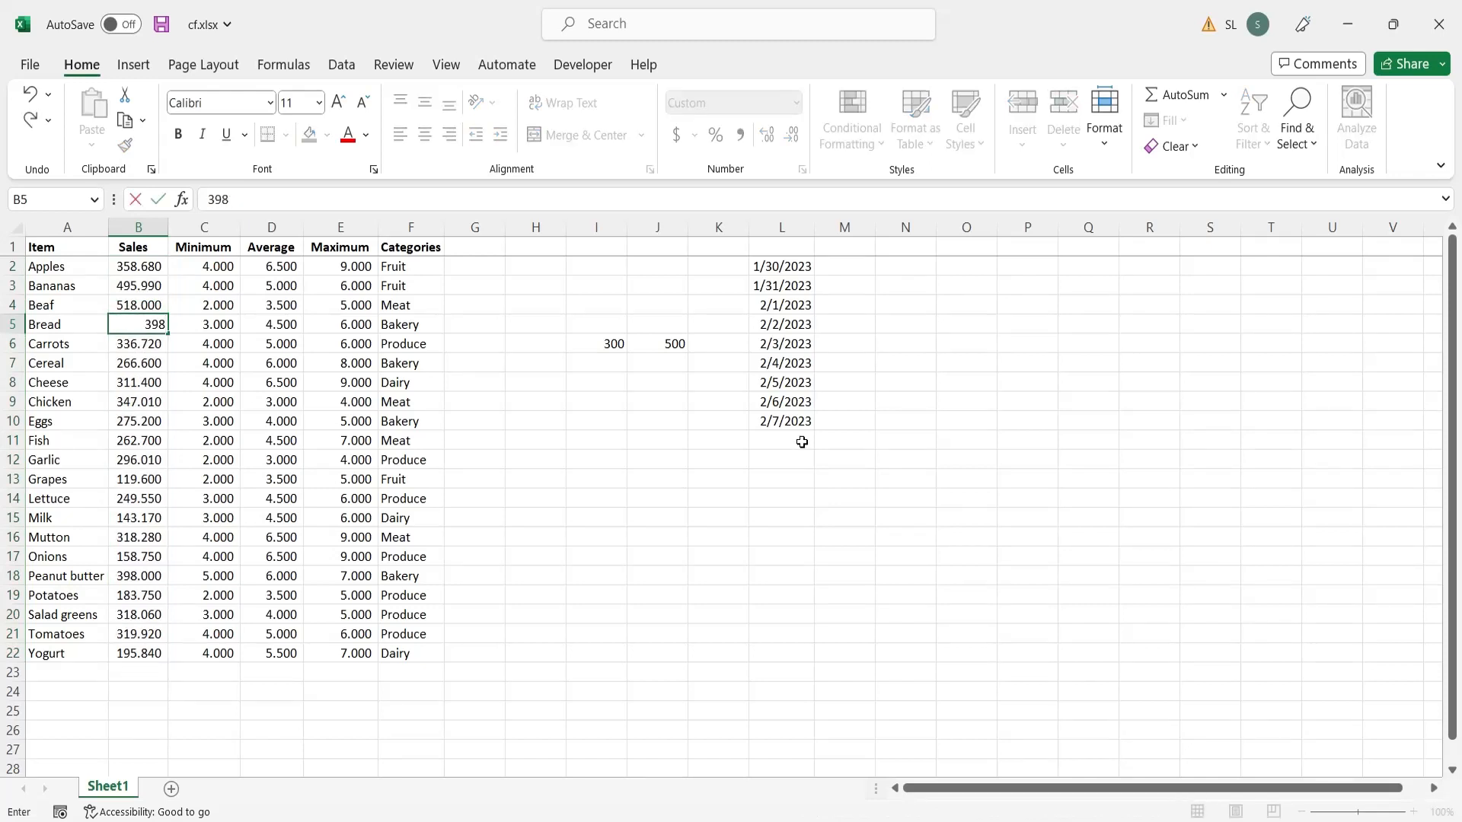
key(Return)
Preview a Duplicate Values rule on Sales B2:B22 again, first with Duplicate and then with Unique, and cancel it.
drag(125, 266, 155, 656)
click(851, 133)
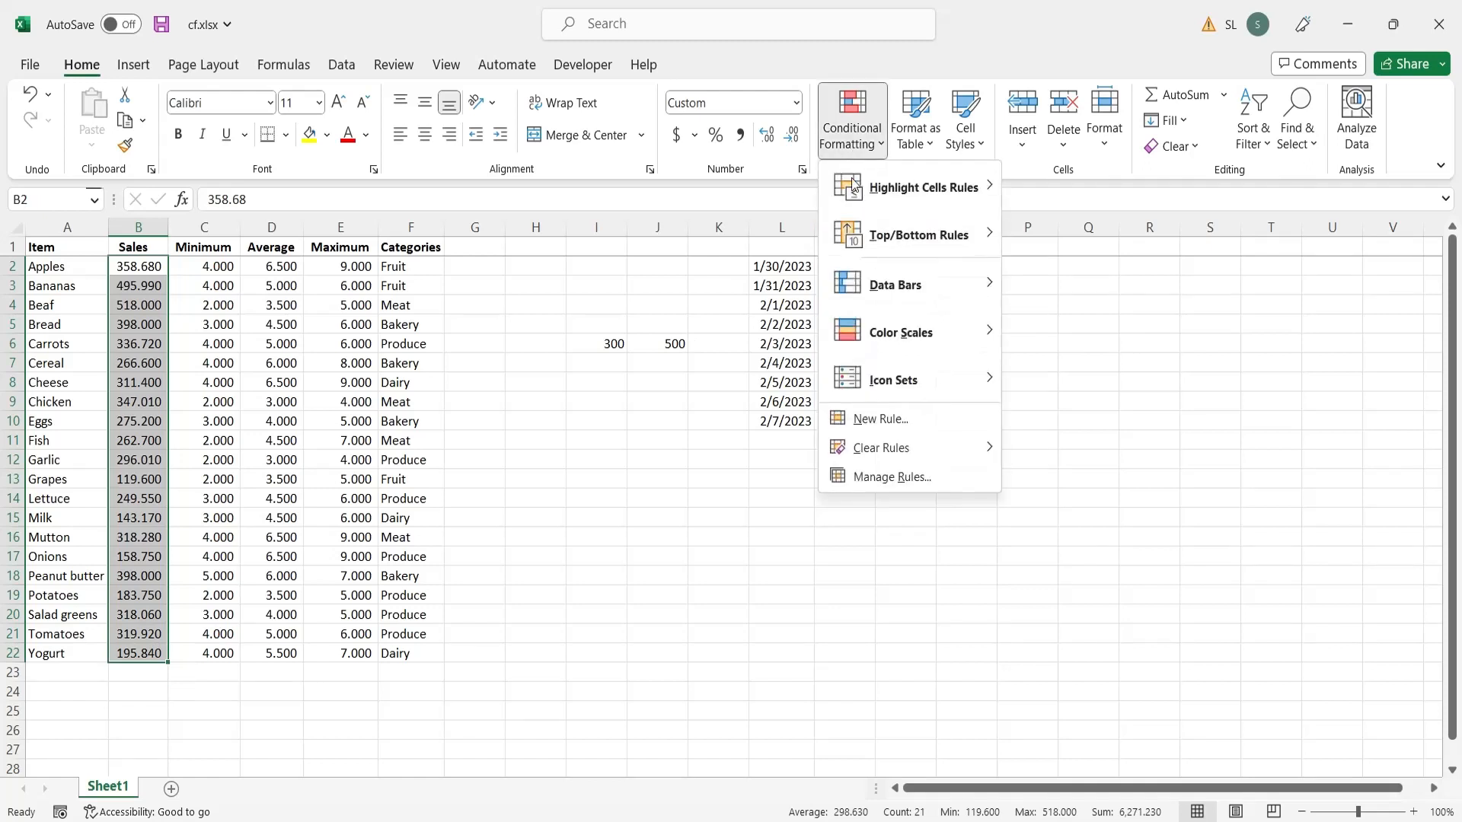
mouse_move(914, 187)
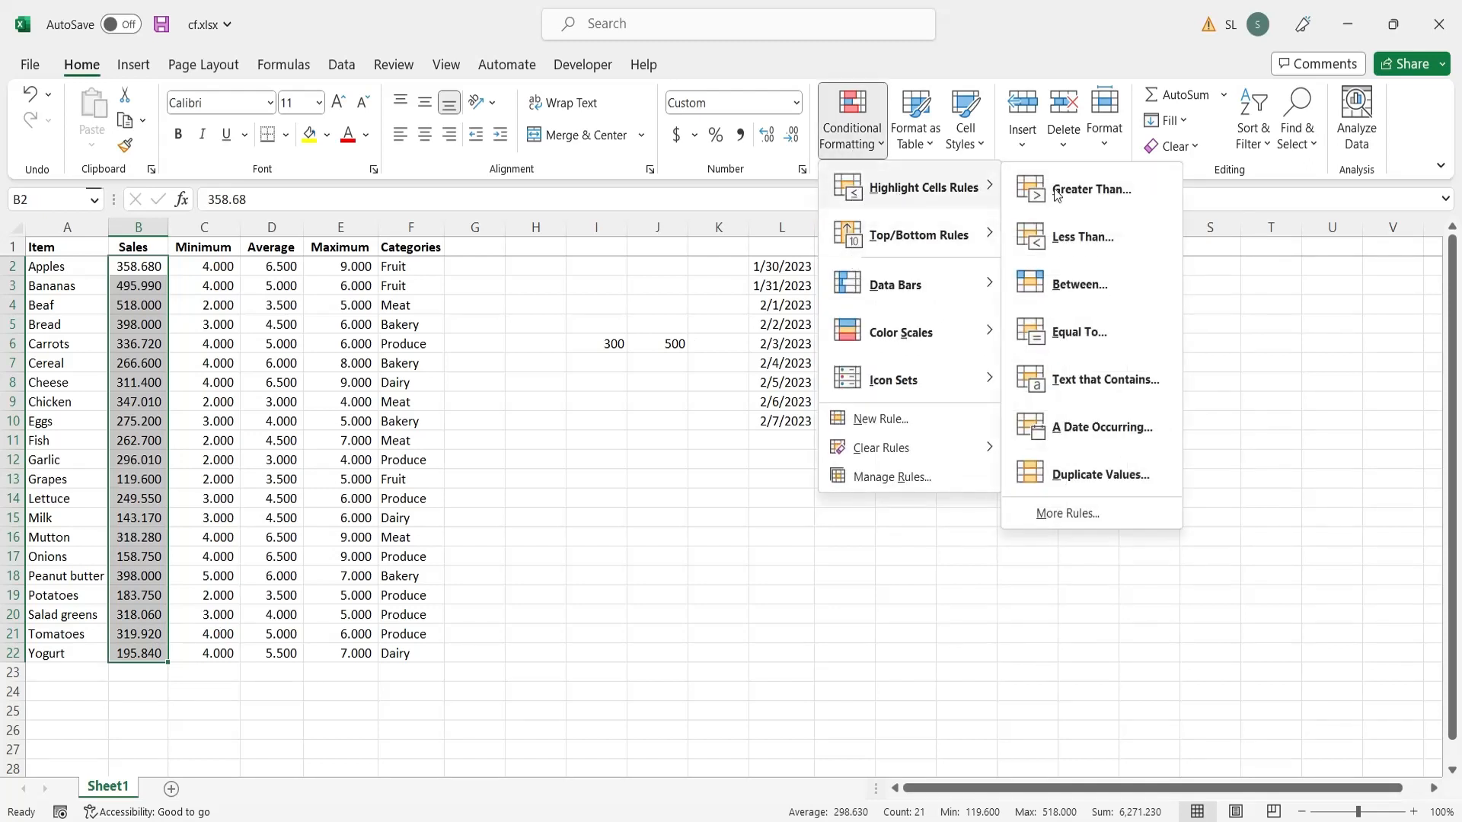
click(1100, 475)
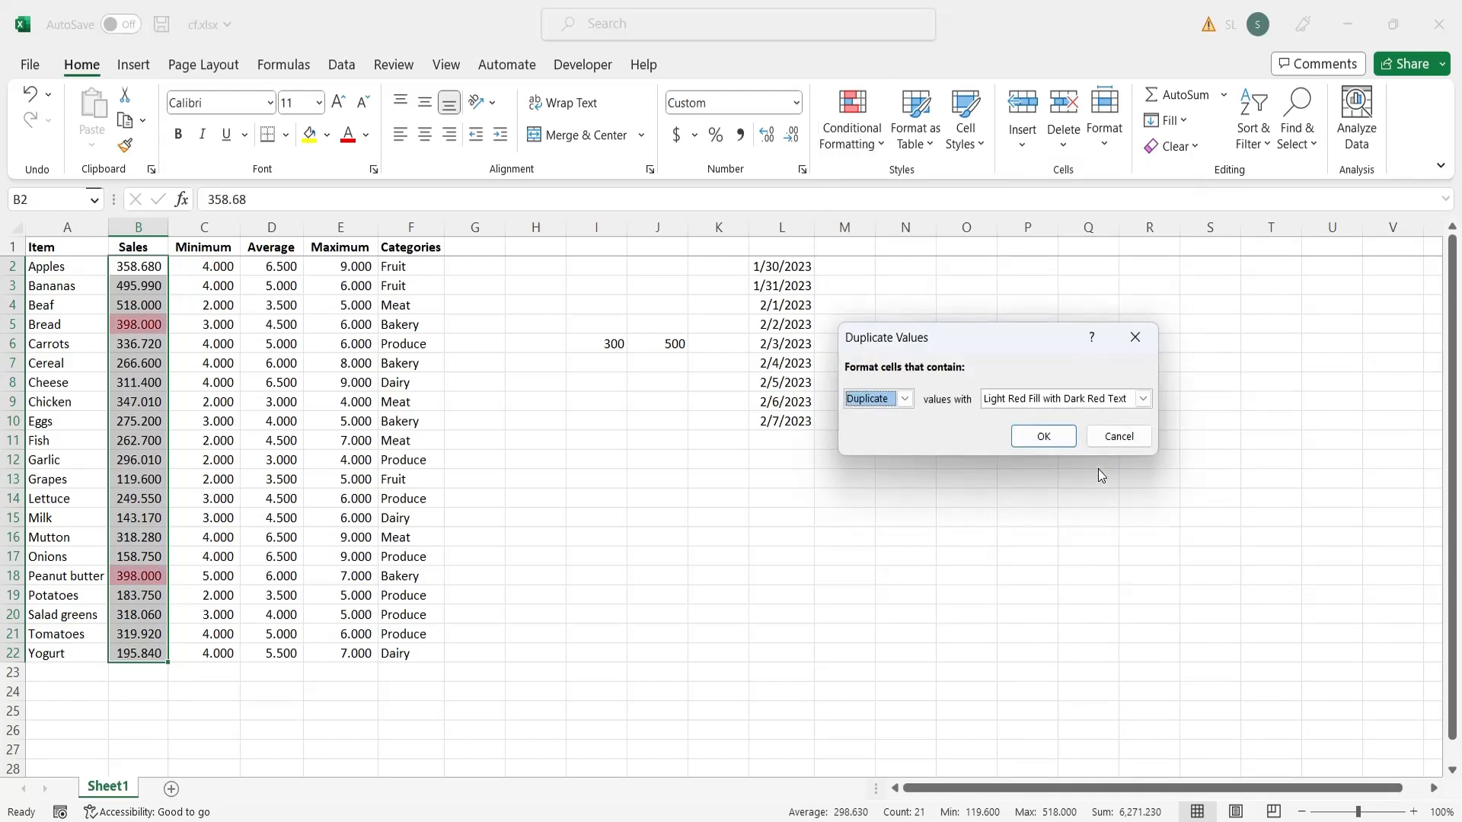
click(905, 399)
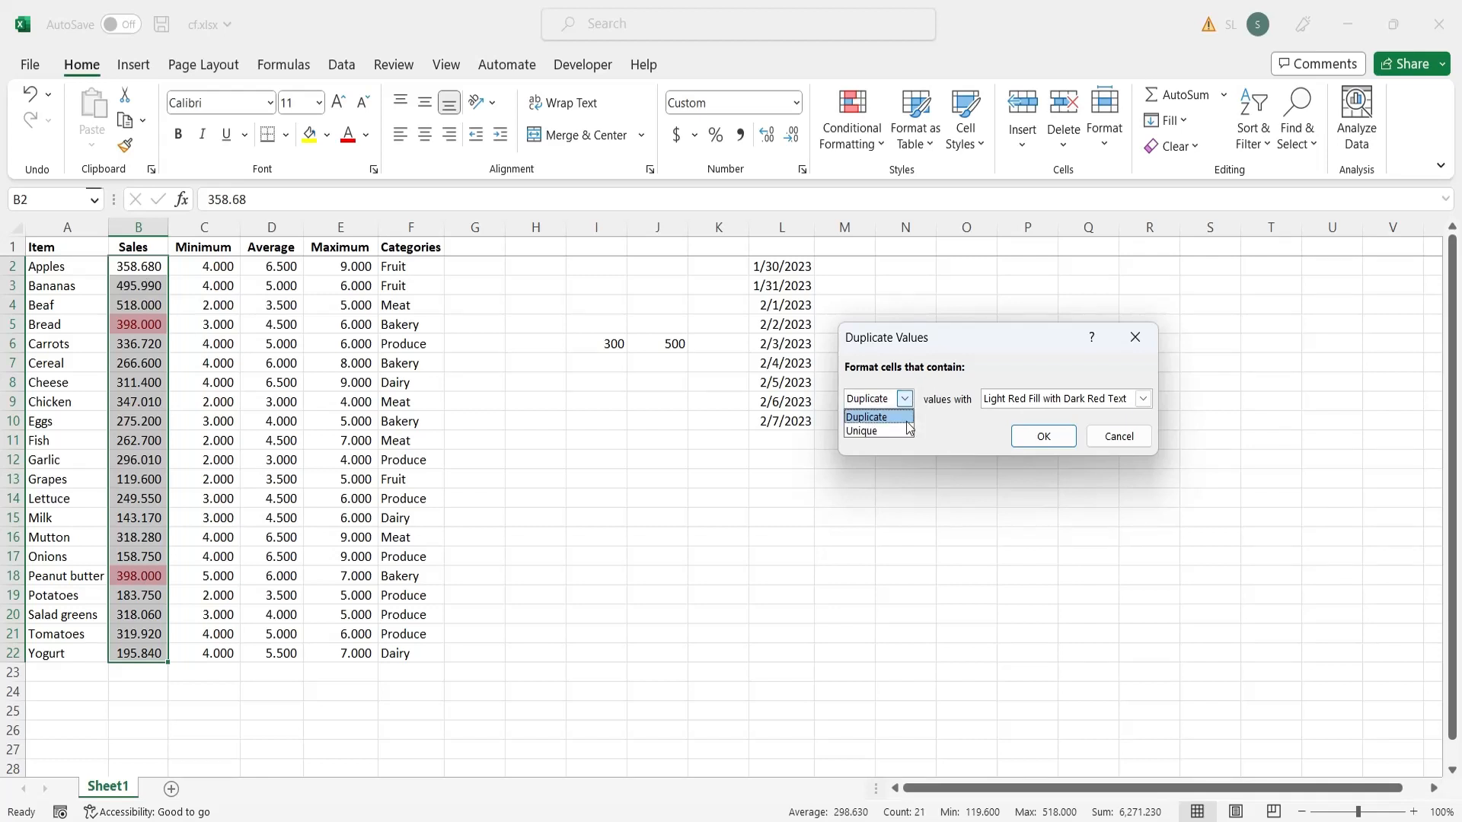
click(903, 431)
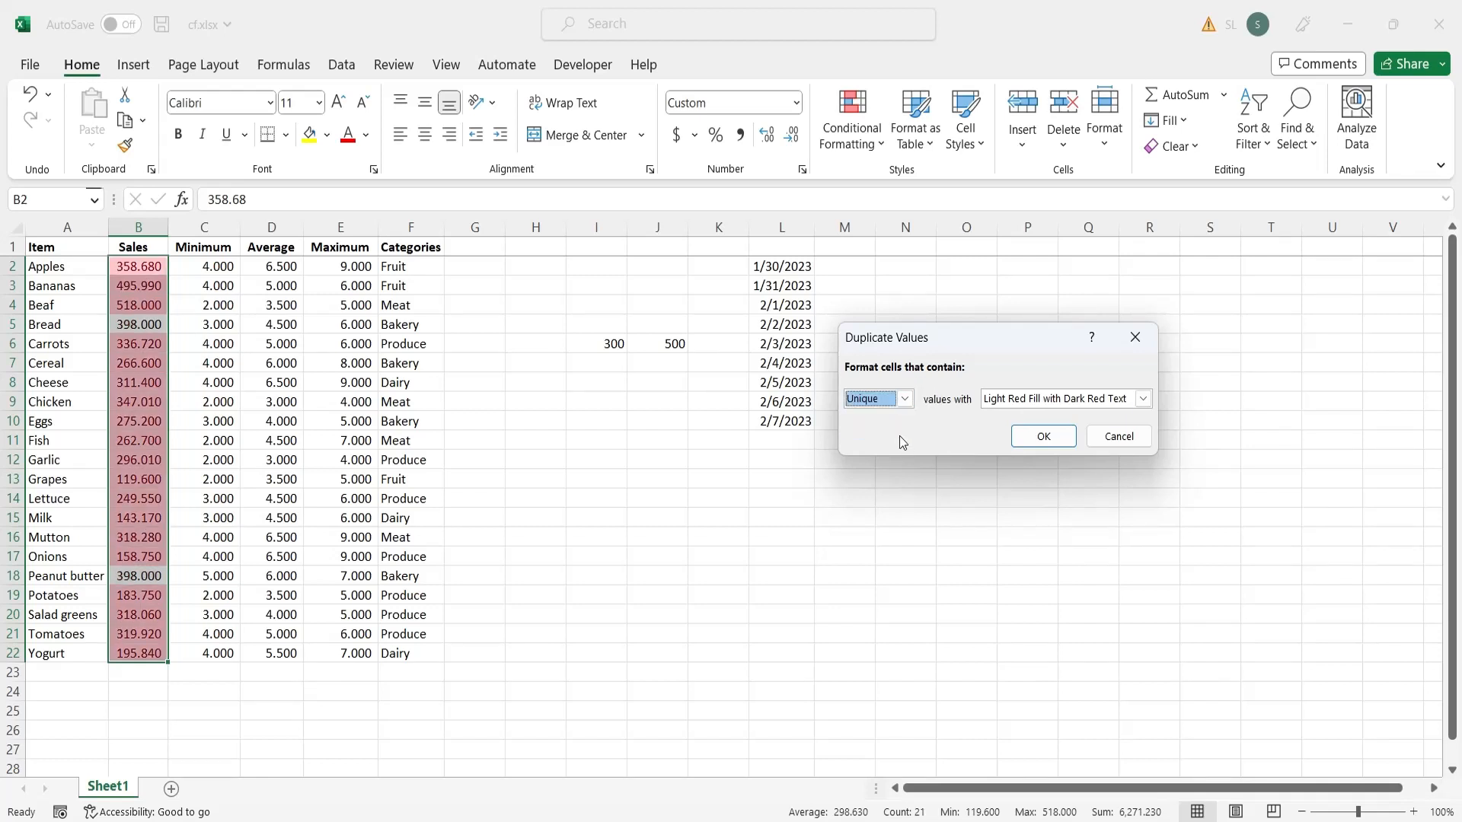
click(1118, 437)
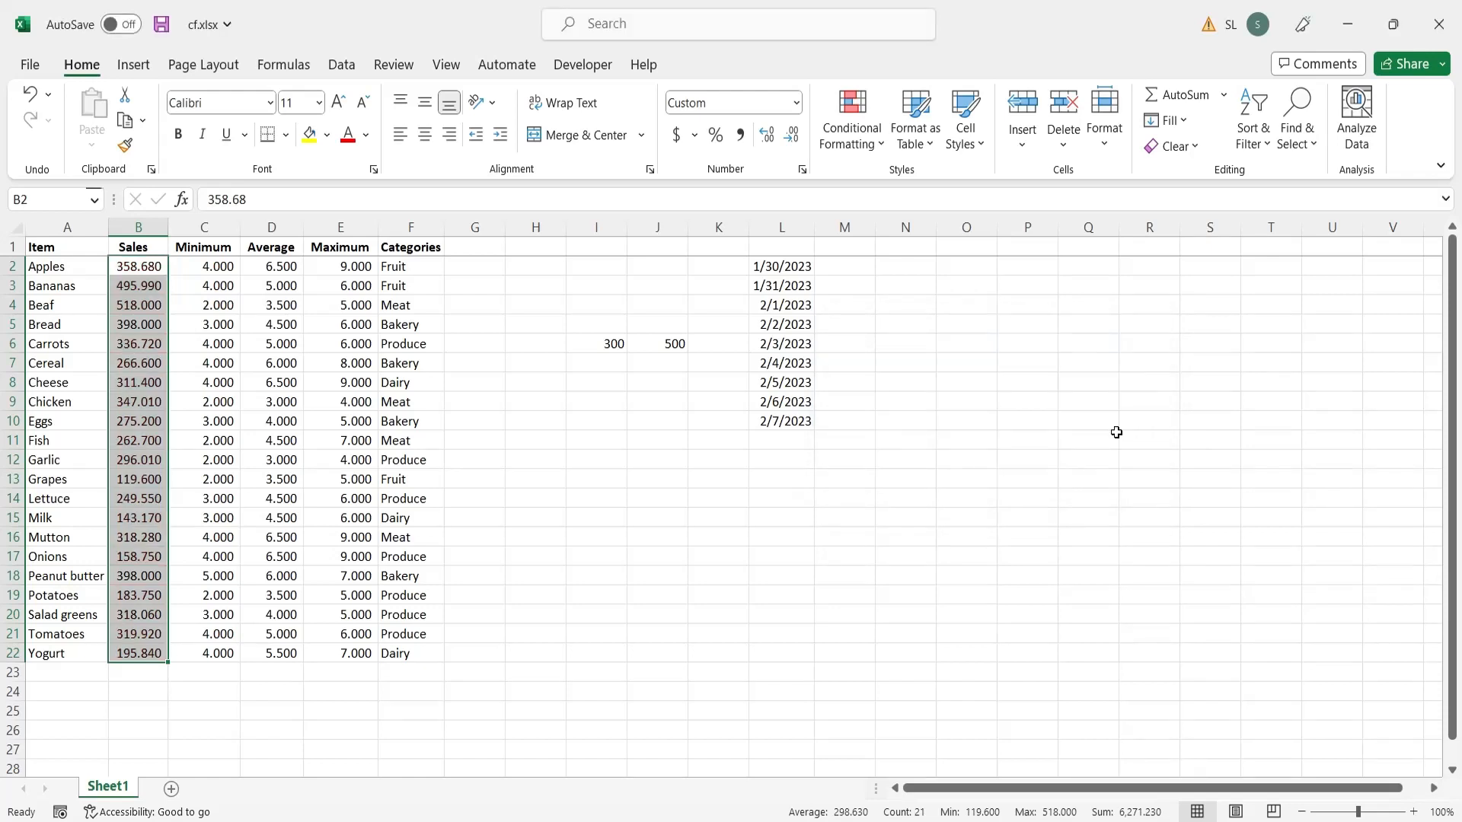
Preview a Top 10 Items rule on Sales B2:B22 with the number of items set to 5, and cancel it.
click(852, 141)
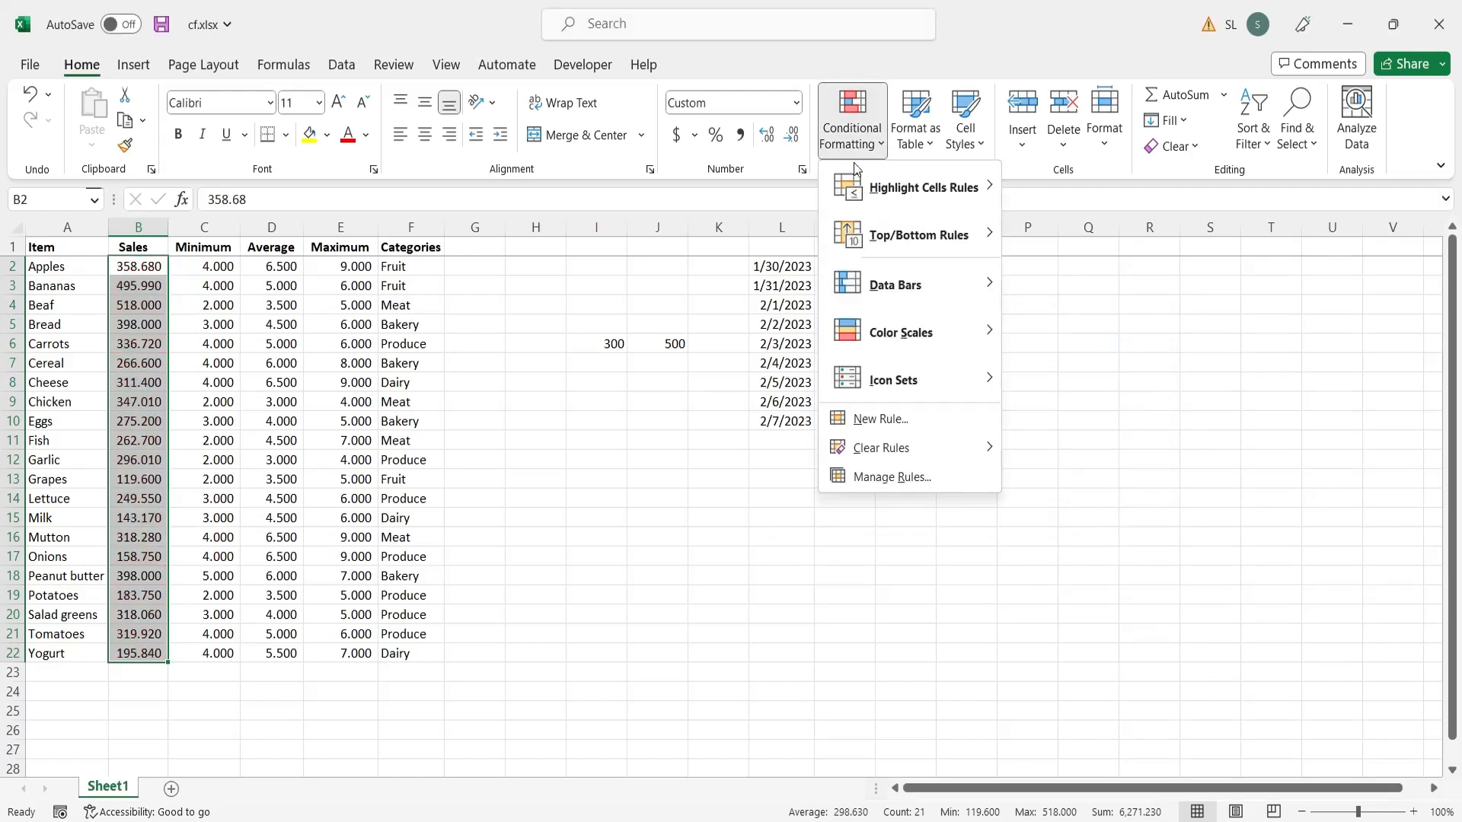
mouse_move(843, 259)
mouse_move(856, 199)
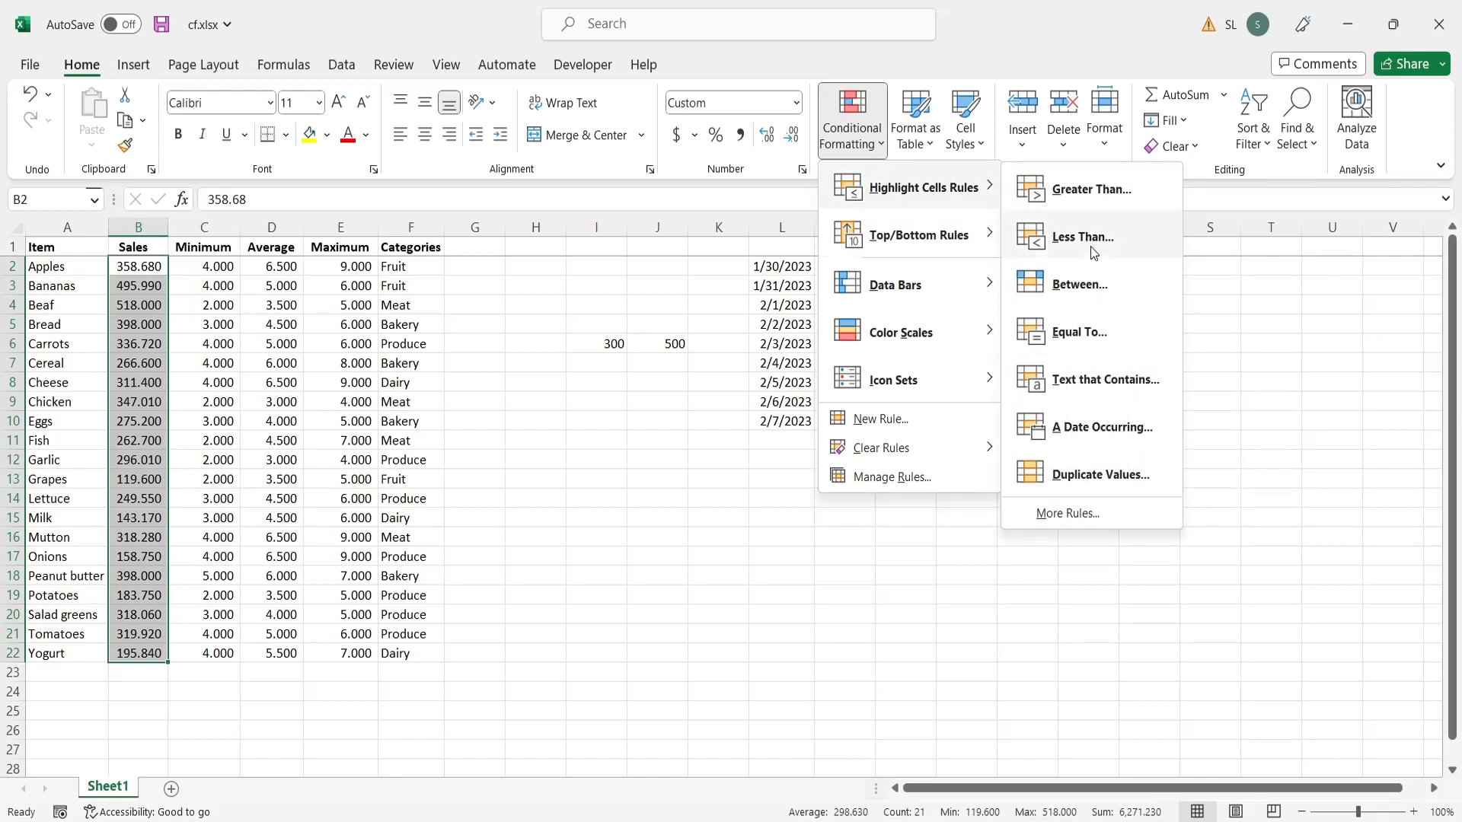
mouse_move(940, 238)
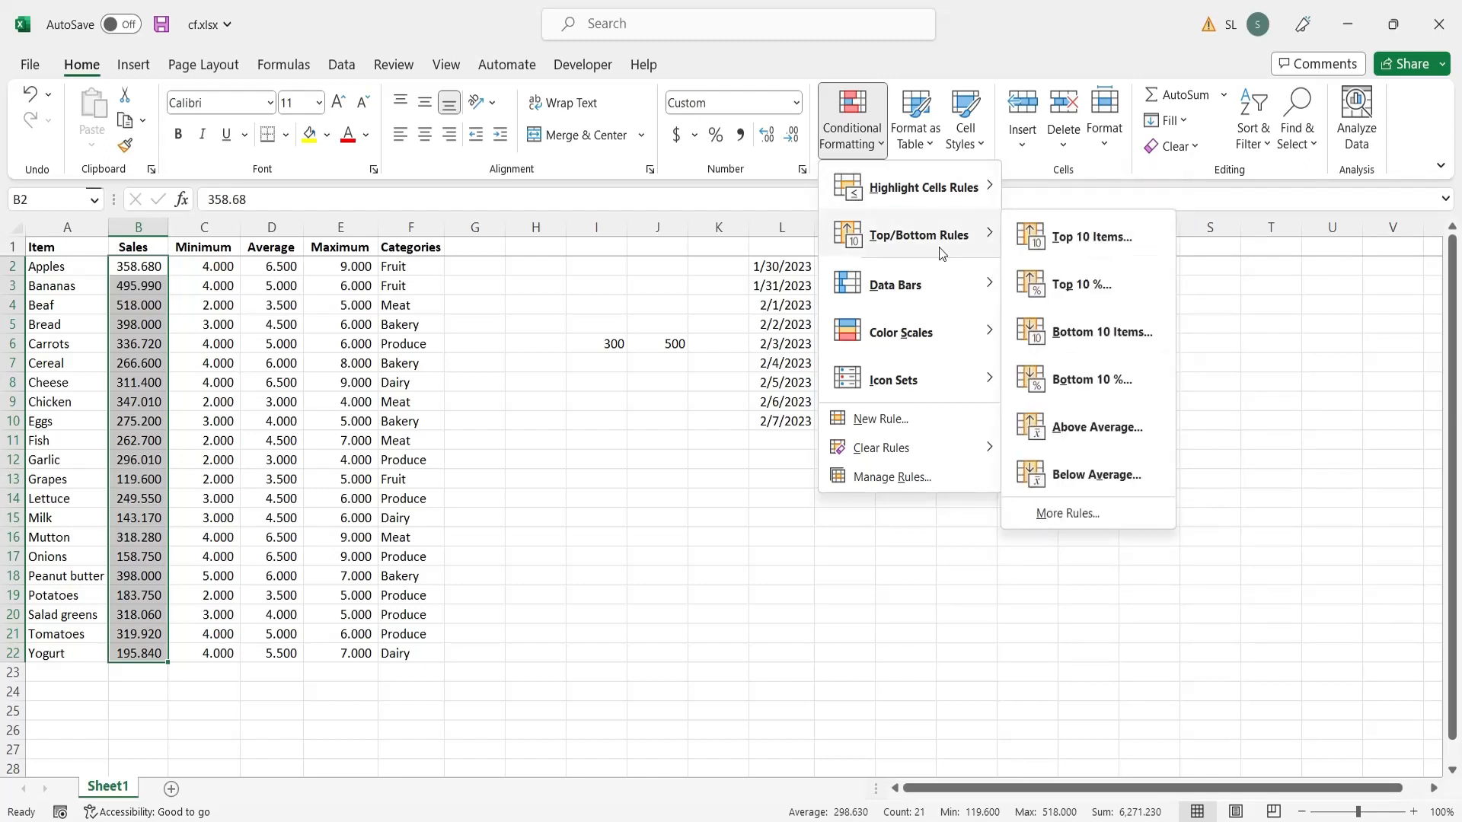
click(1086, 237)
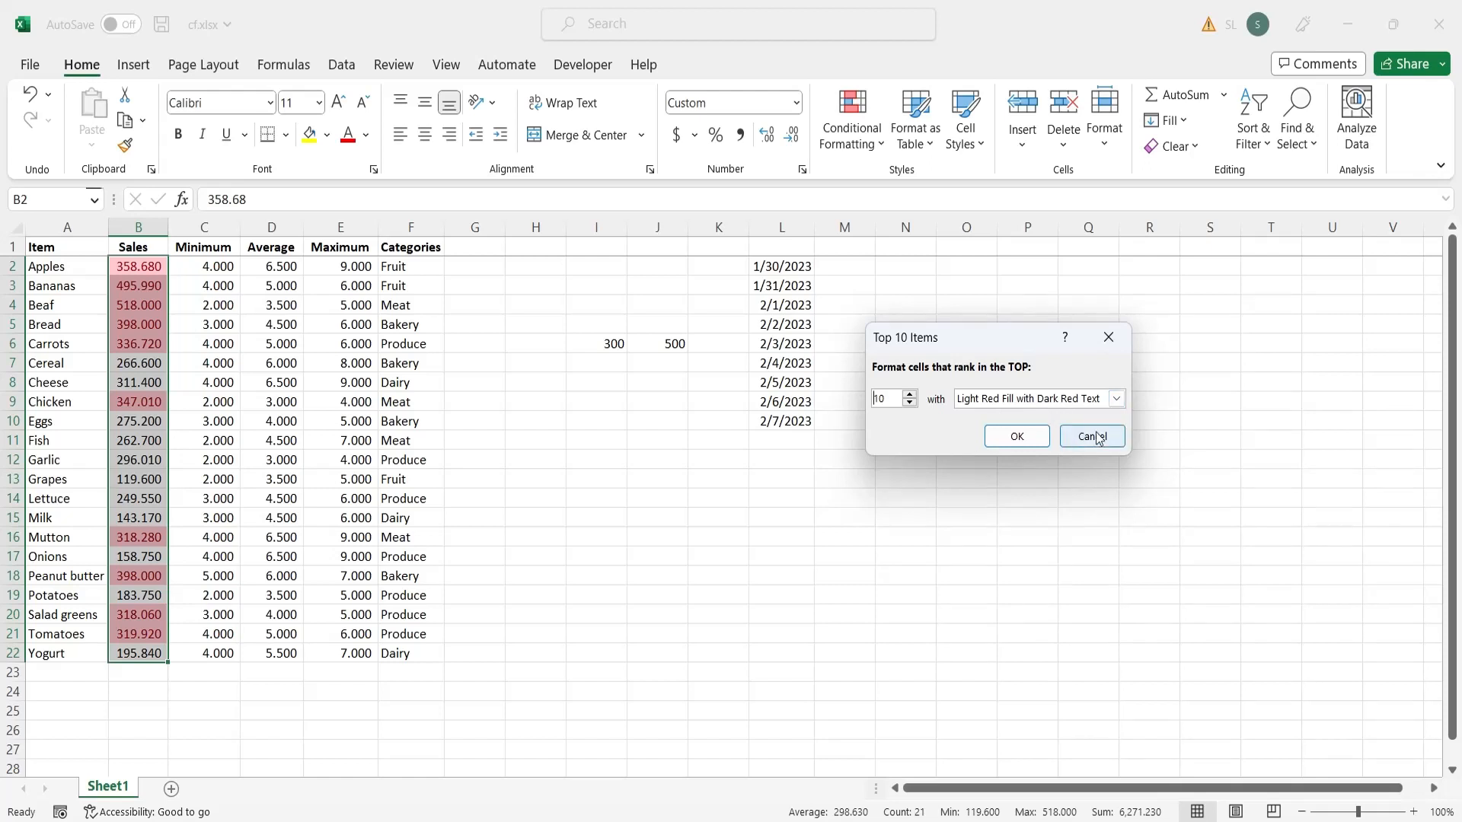
drag(898, 397, 837, 398)
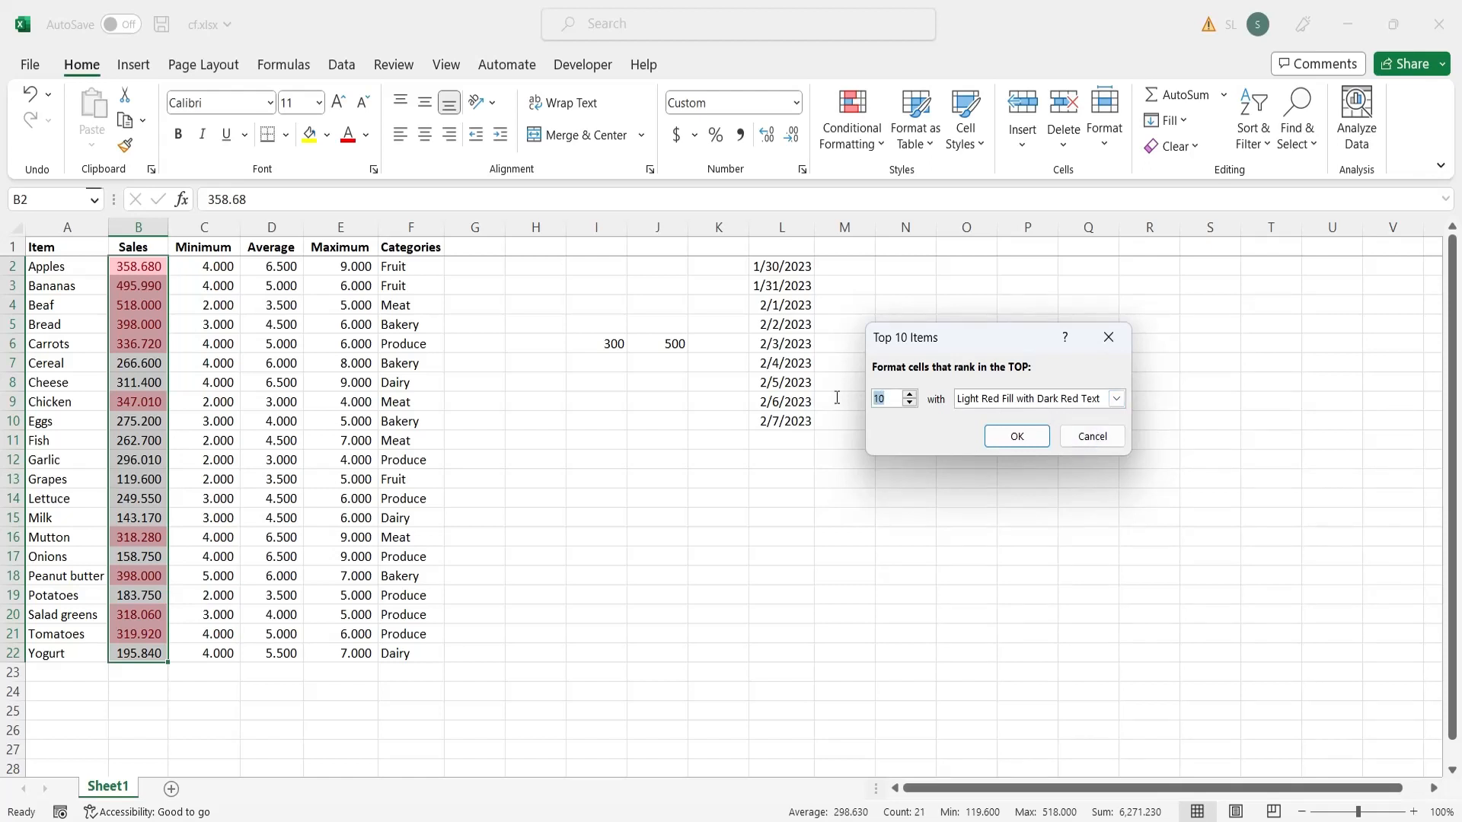
text(5)
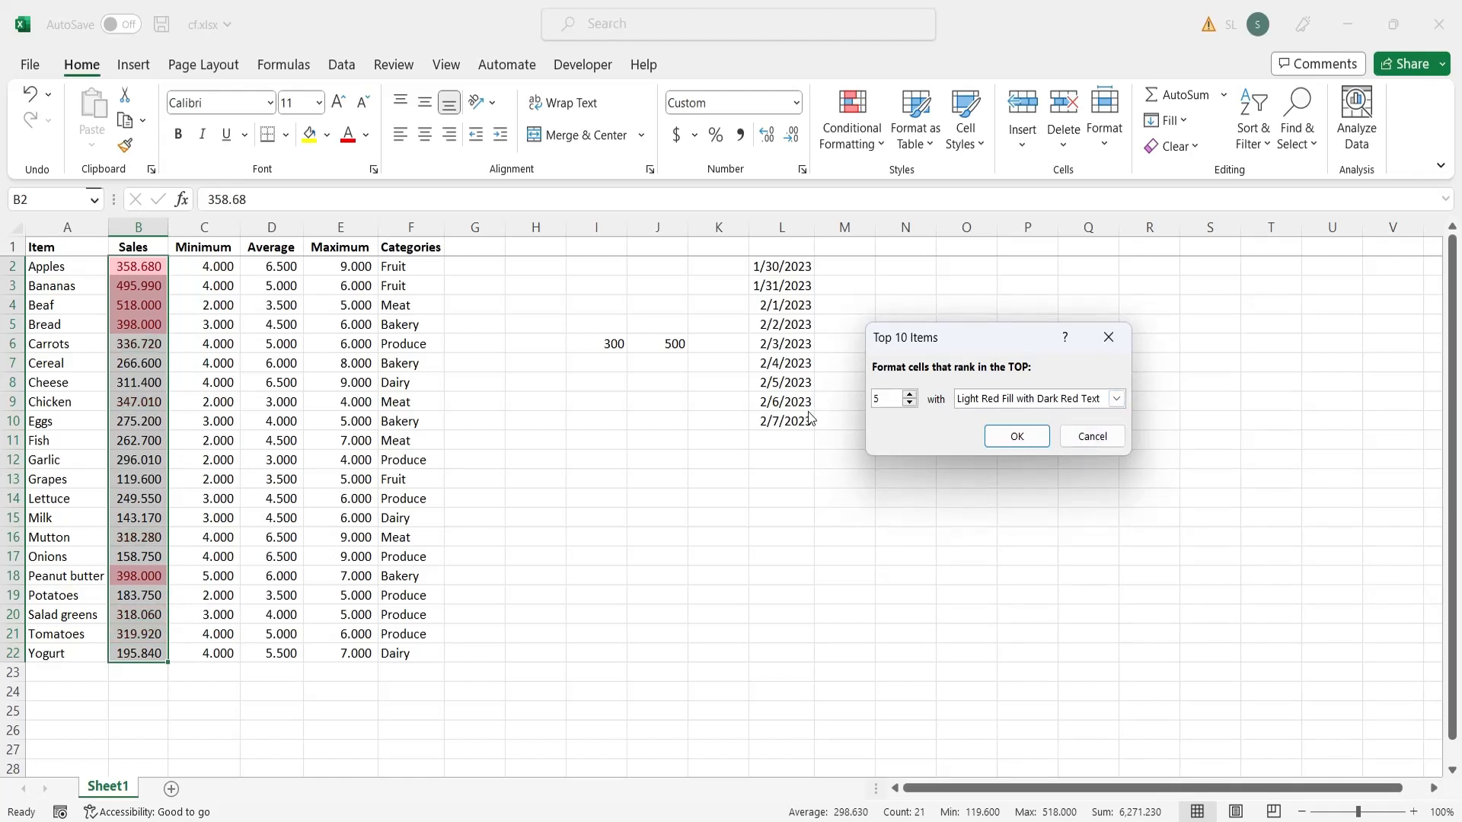
click(1092, 436)
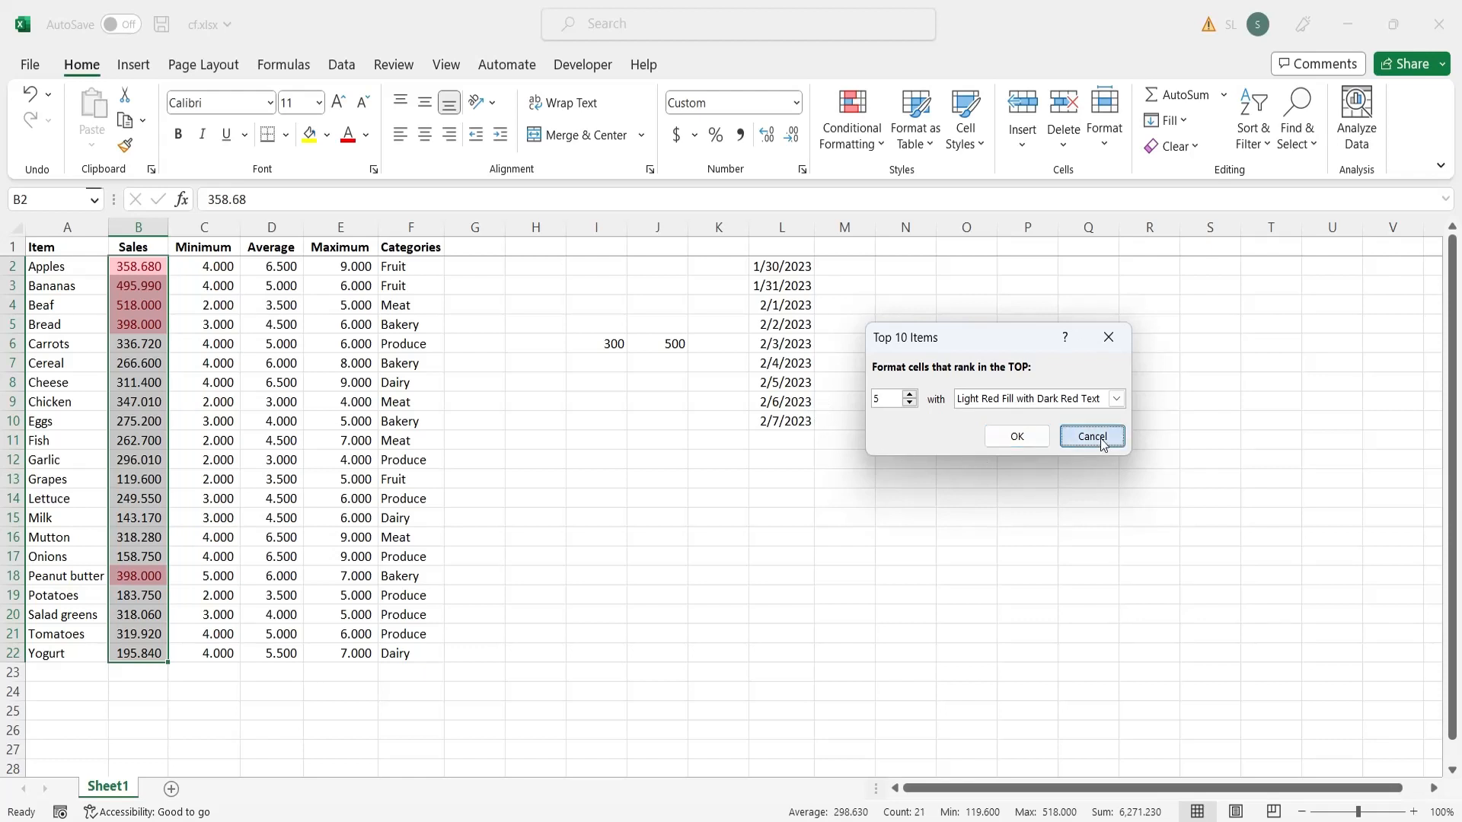
Preview a Top 10% rule on Sales B2:B22 with the percentage set to 20 and to 90, and cancel it.
click(862, 146)
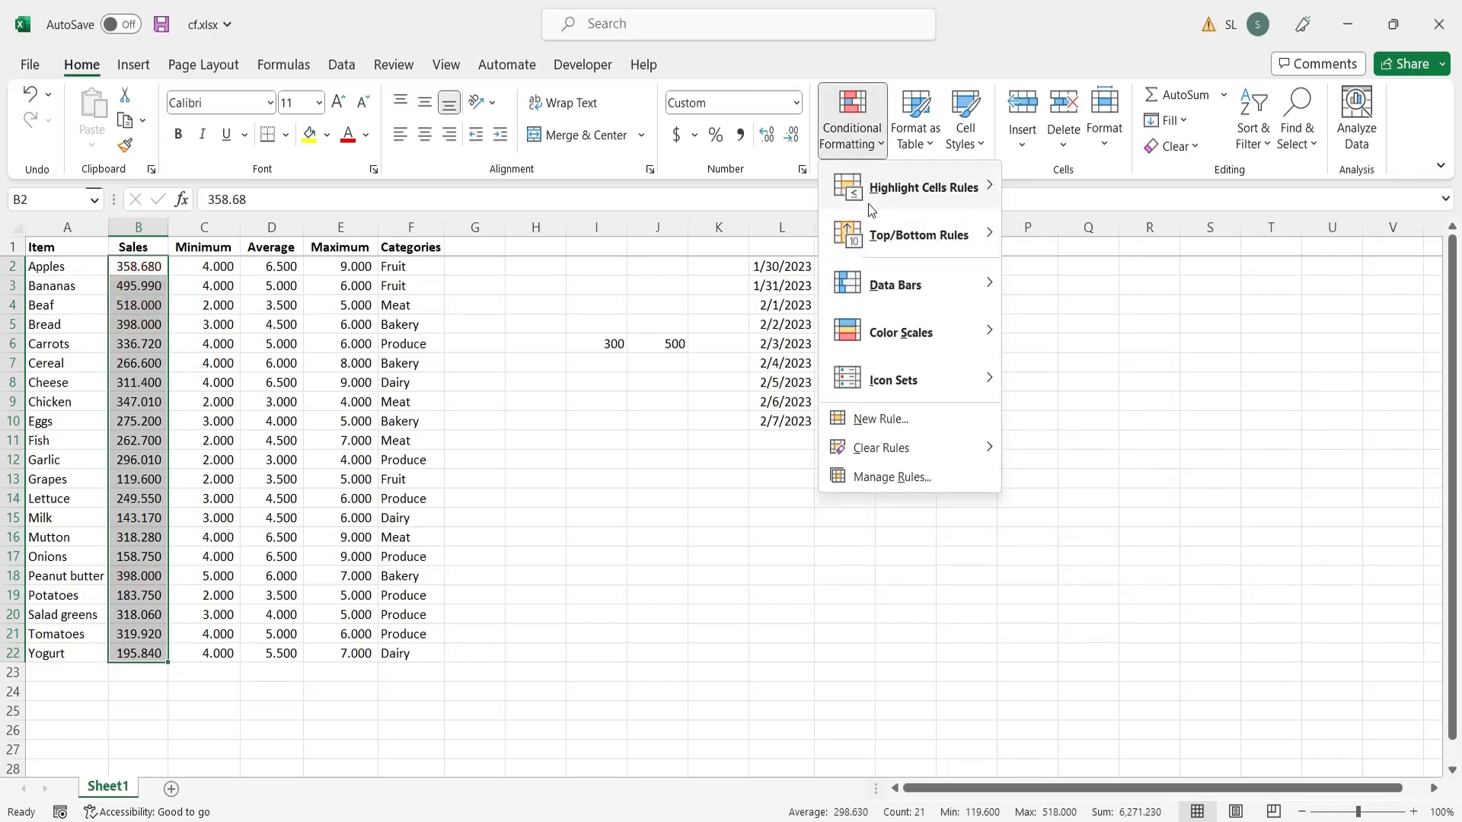
mouse_move(870, 198)
mouse_move(862, 241)
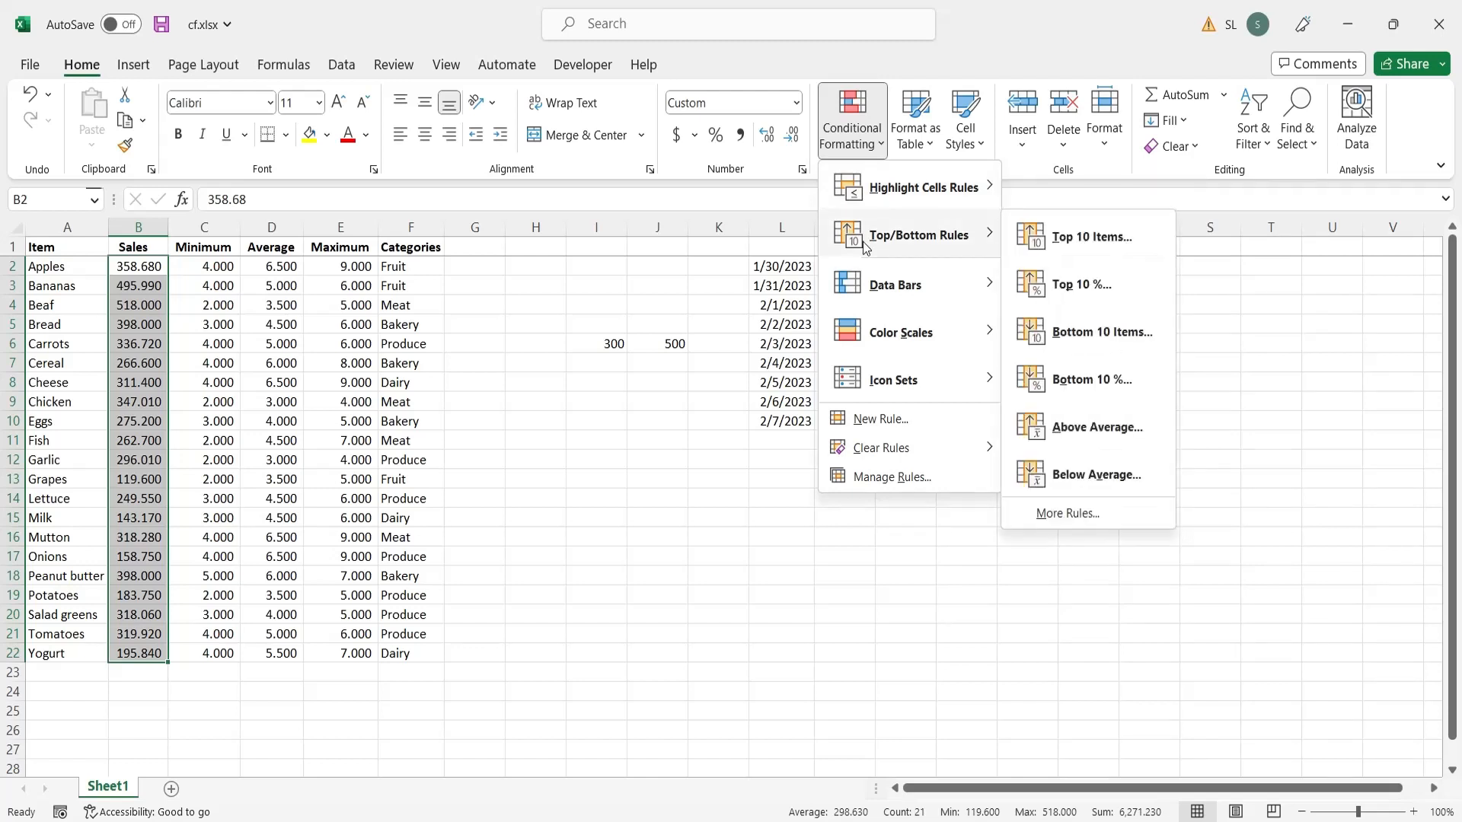
click(1059, 290)
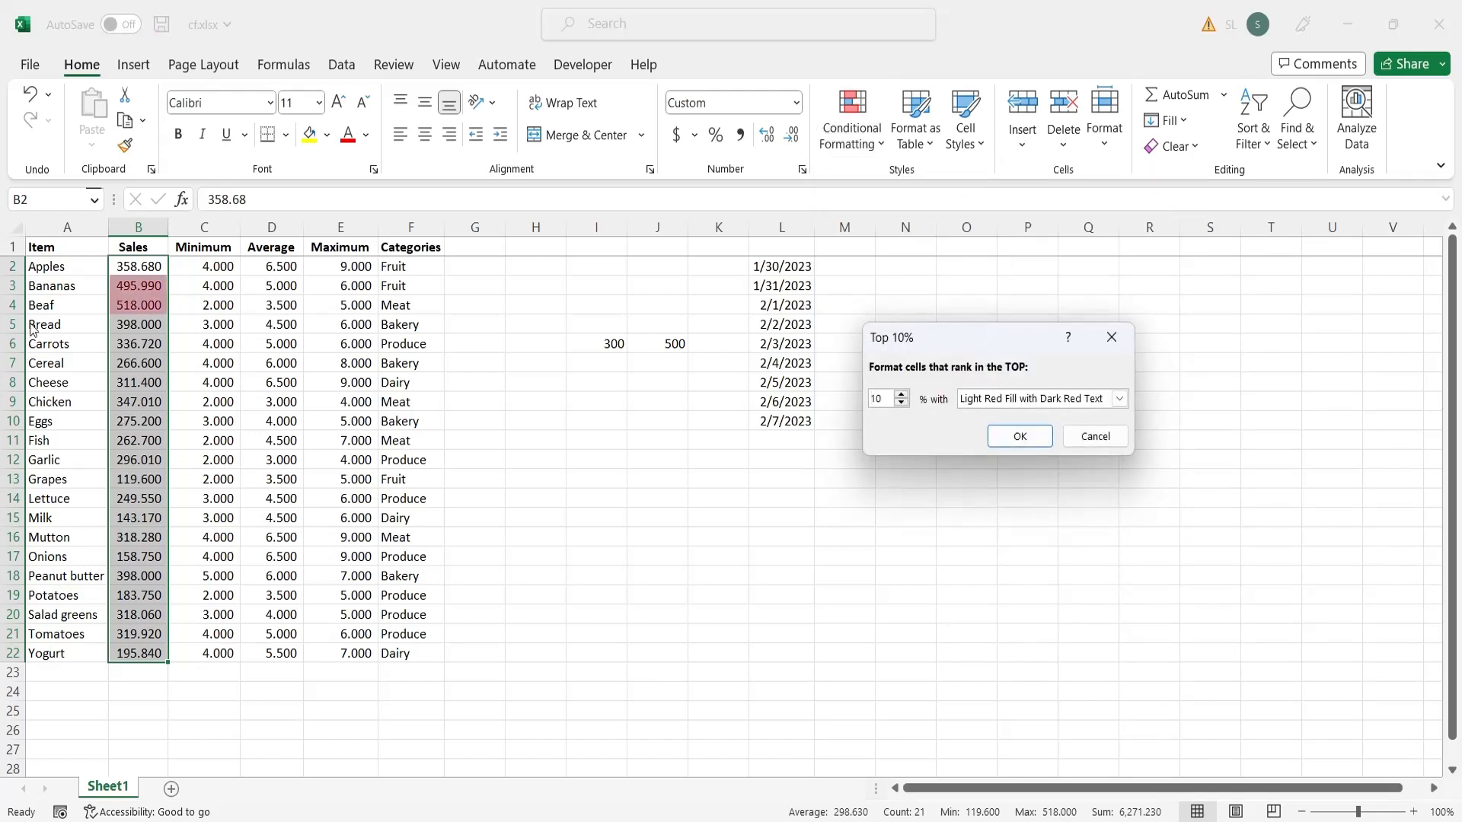
double_click(894, 399)
text(20)
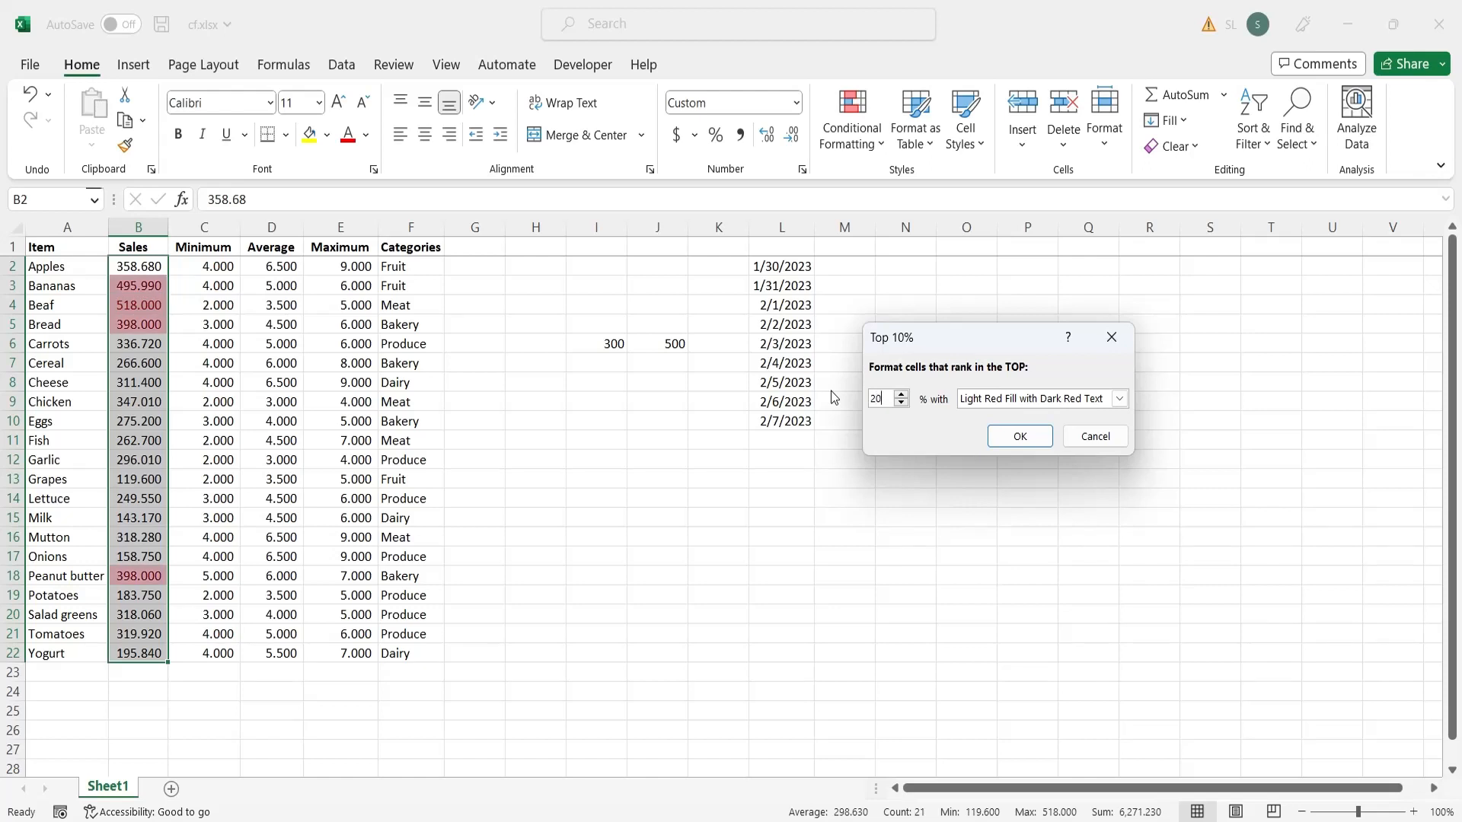
double_click(883, 399)
text(90)
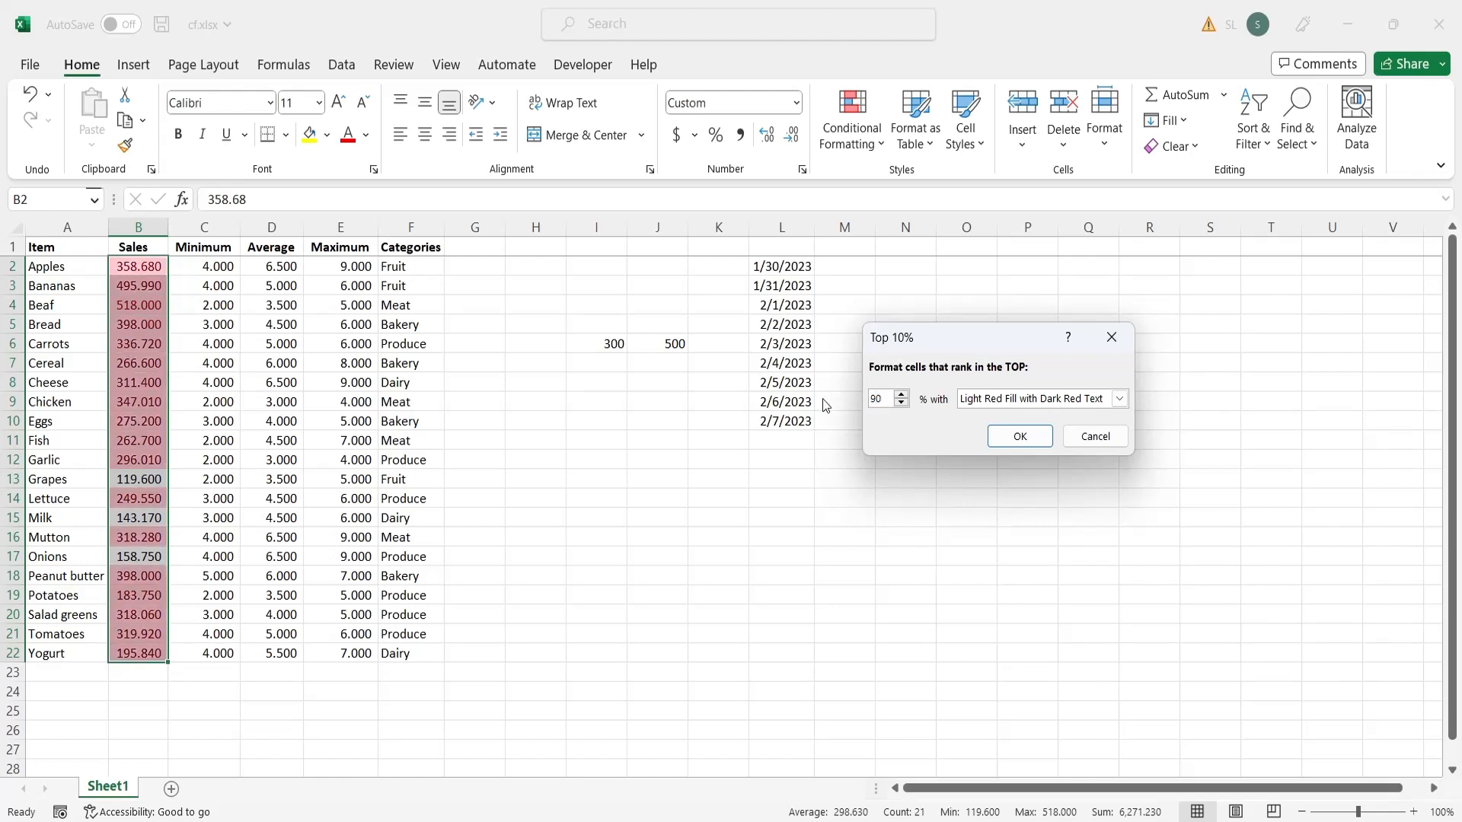
click(1081, 443)
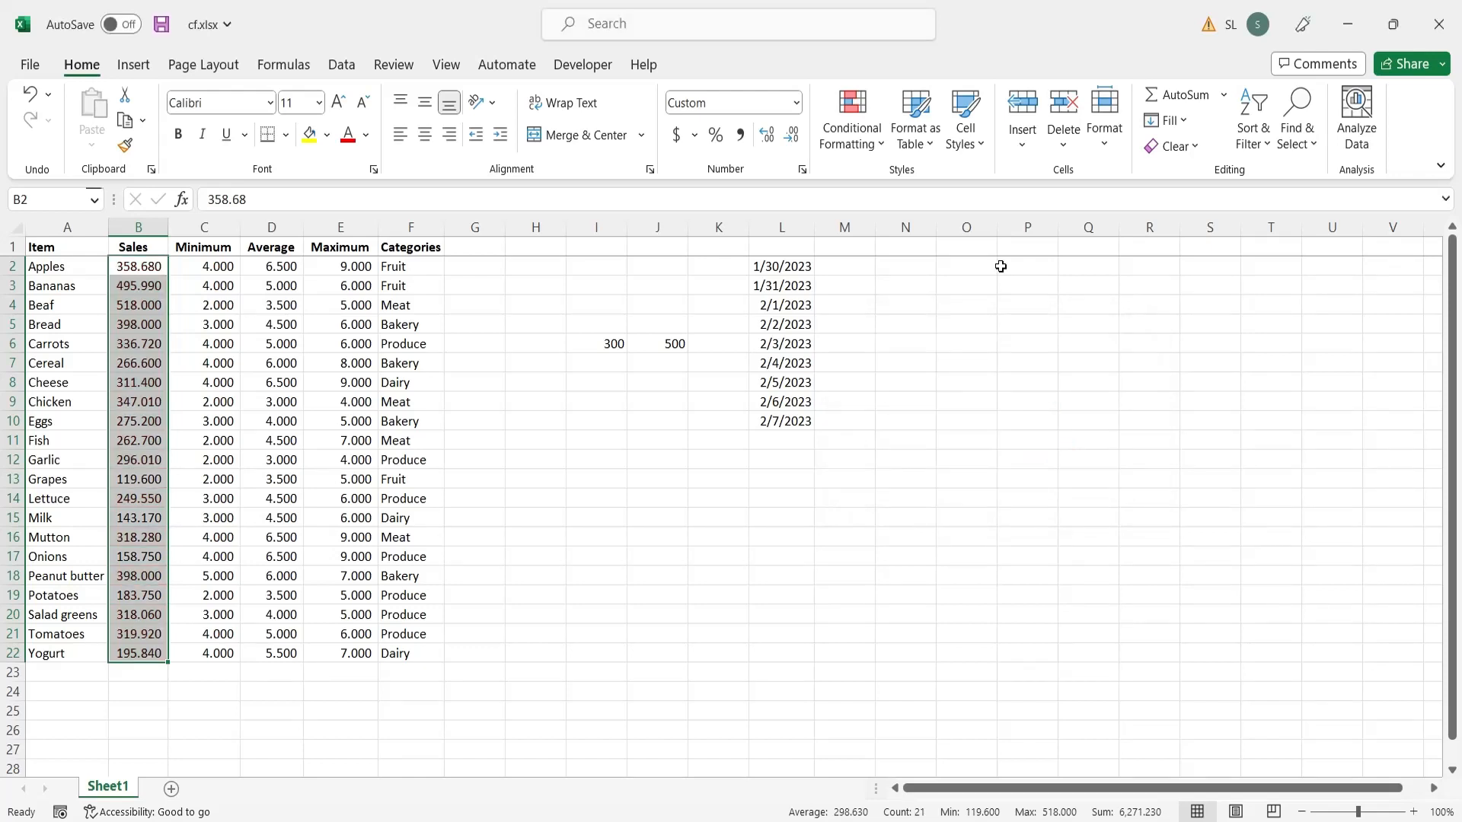
Preview a Bottom 10 Items rule on Sales B2:B22, lowering the number of items stepwise to 1, and cancel it.
click(853, 126)
mouse_move(917, 236)
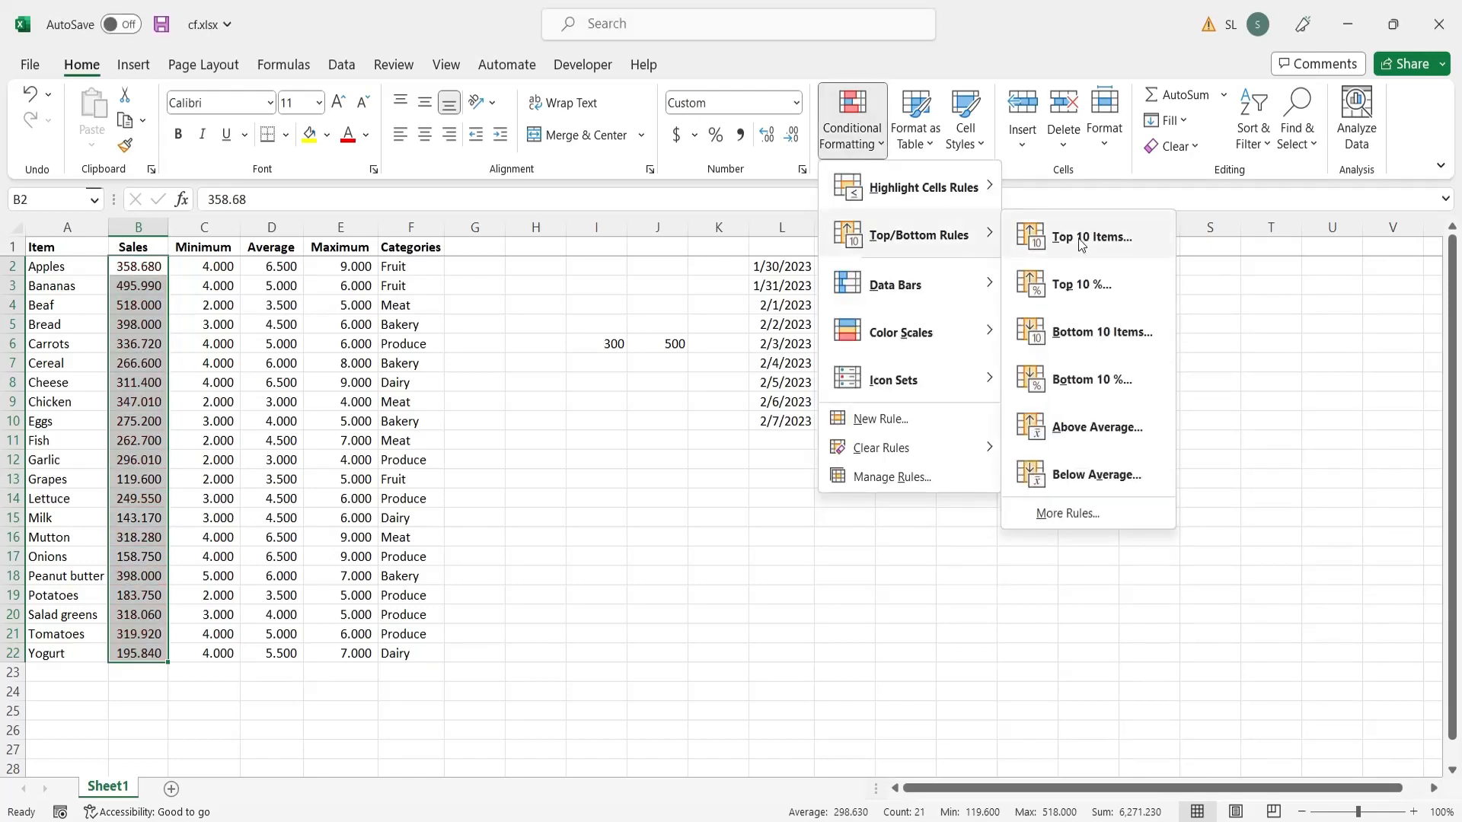
click(1063, 329)
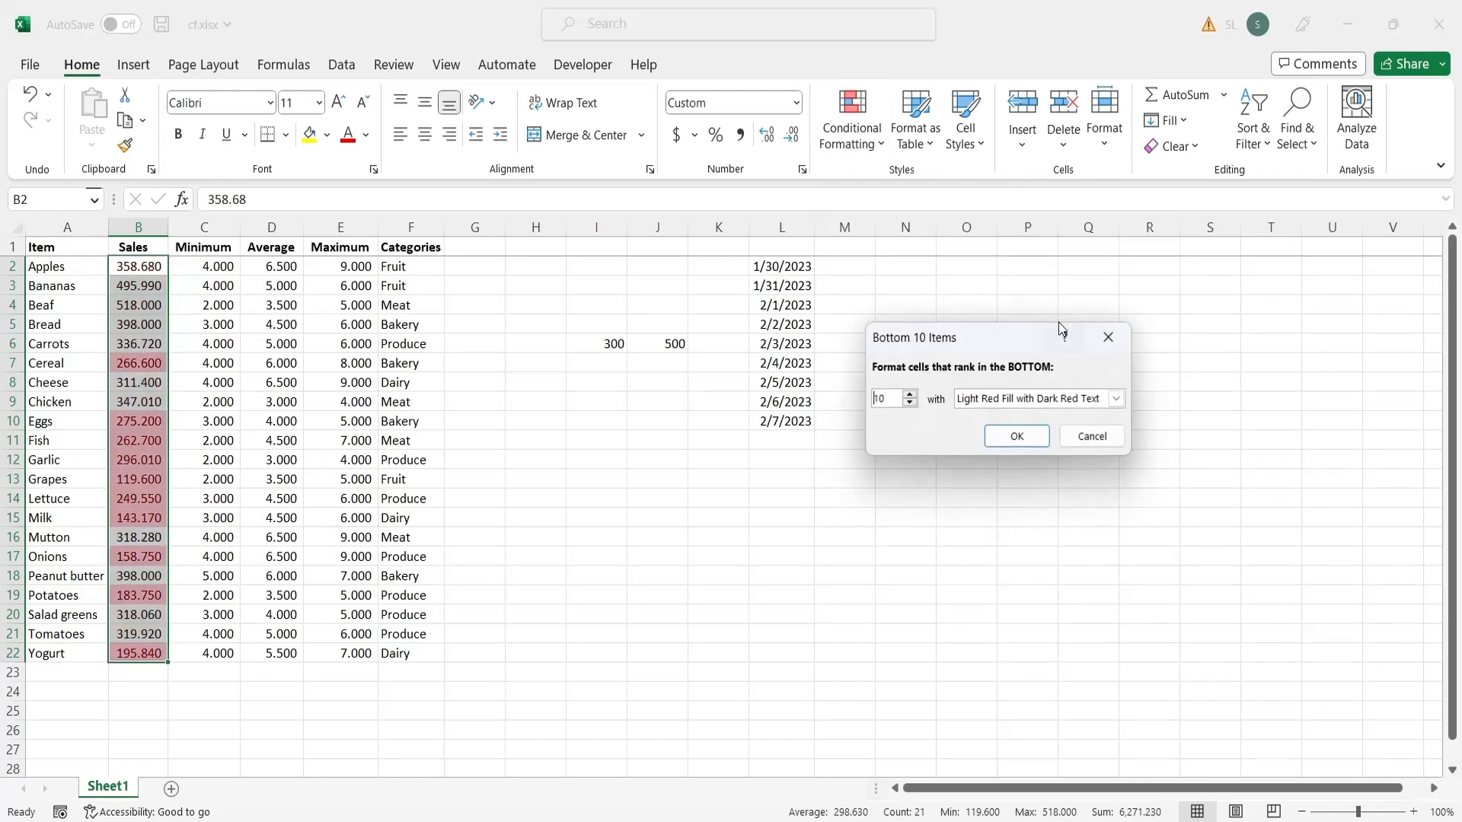
click(909, 404)
click(909, 404)
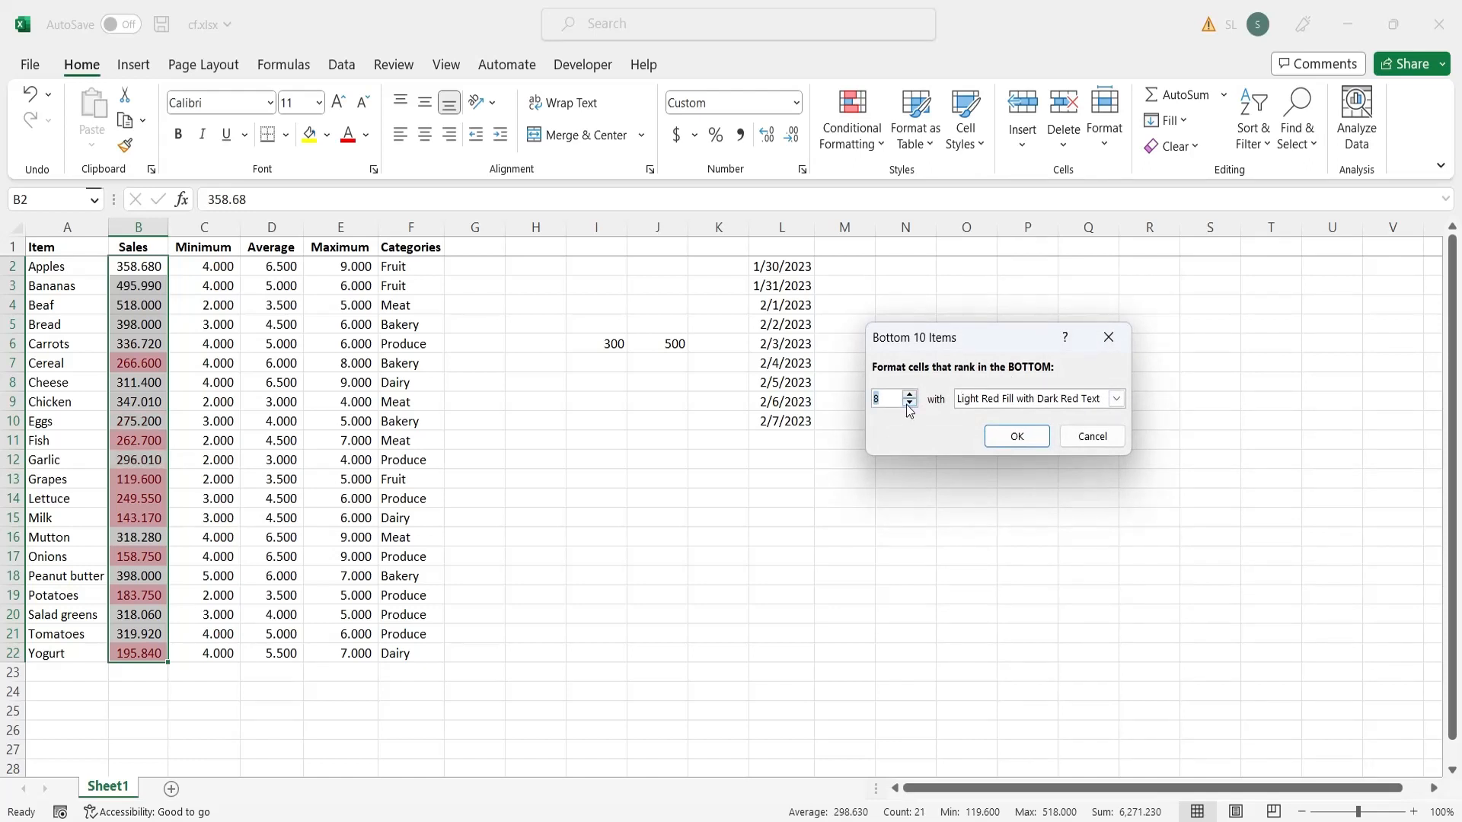
click(909, 404)
click(909, 403)
click(910, 404)
click(909, 404)
click(909, 403)
click(909, 403)
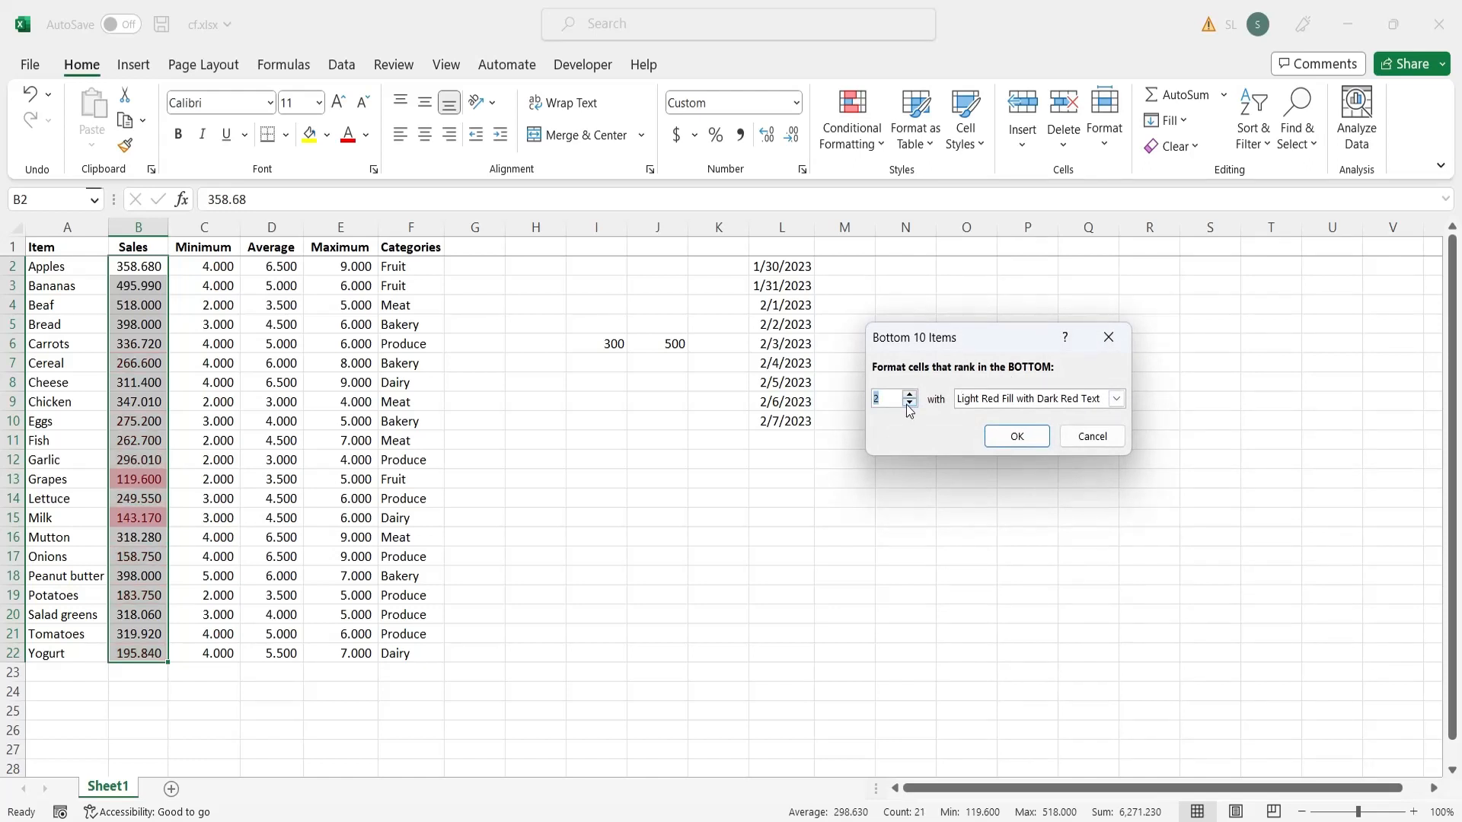
click(909, 404)
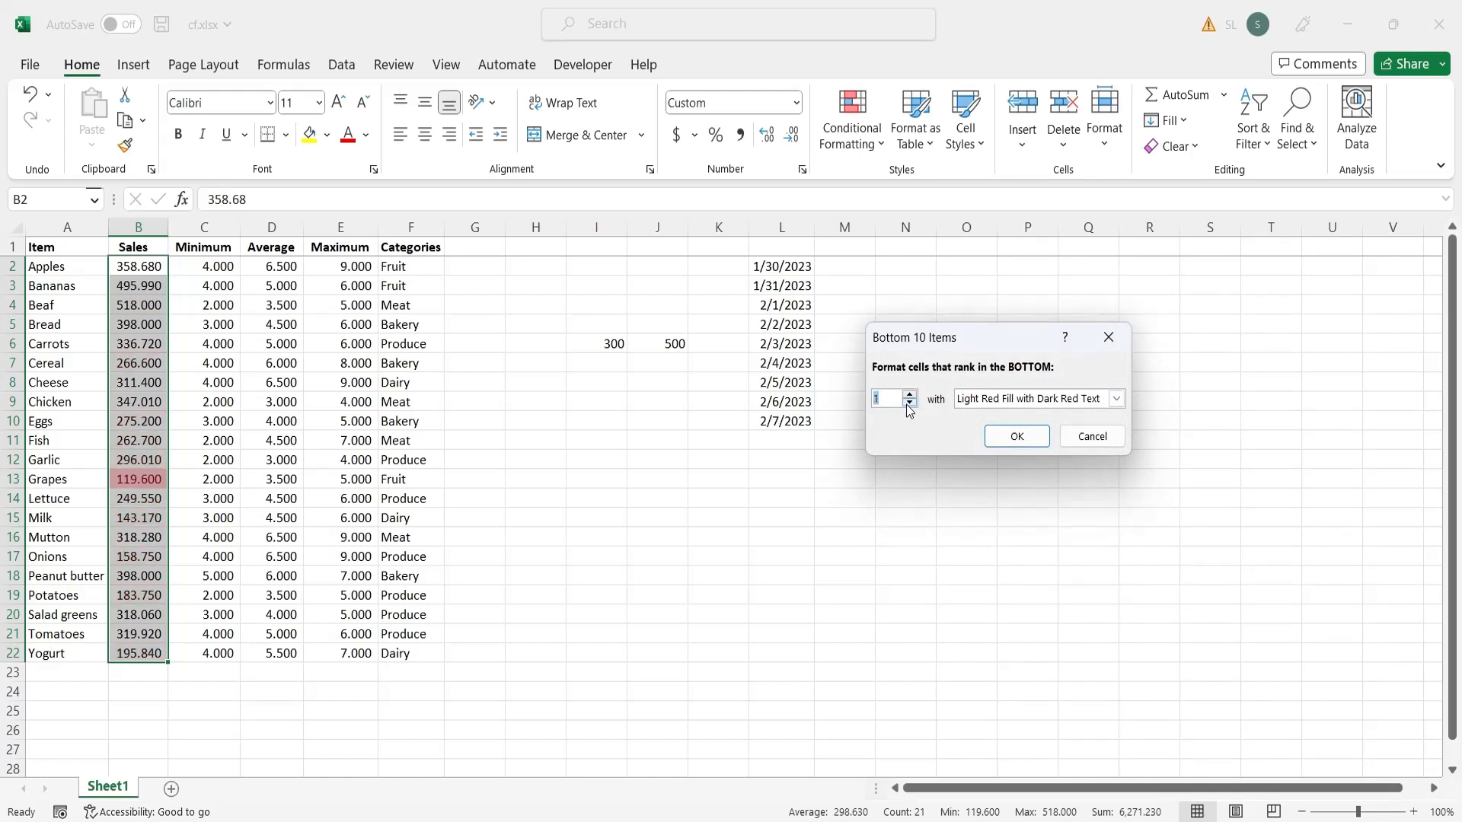
click(1123, 438)
Preview a Bottom 10% rule on Sales B2:B22 with the percentage set to 9 and to 14, and cancel it.
click(851, 126)
mouse_move(870, 220)
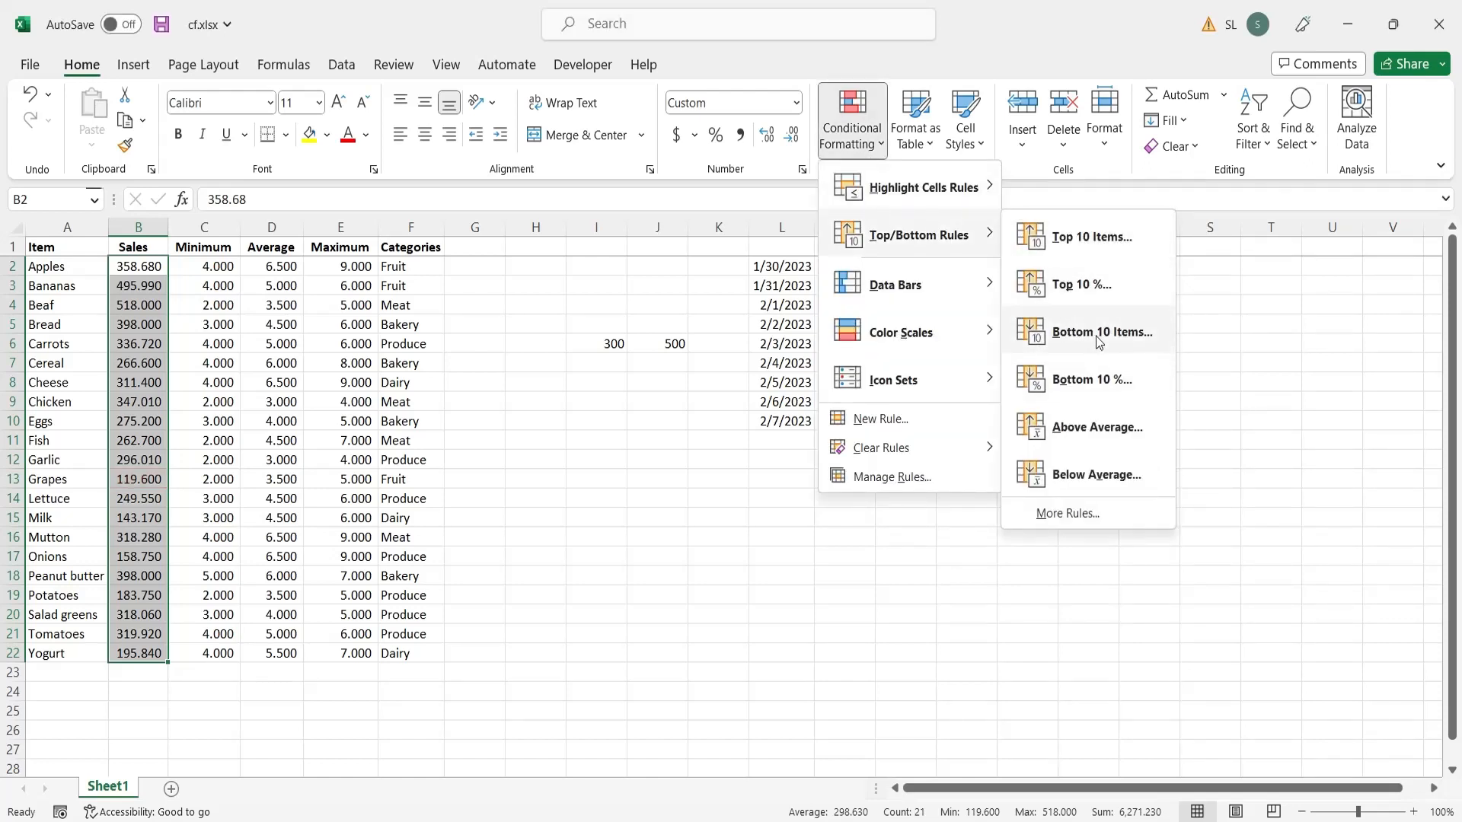
click(1095, 379)
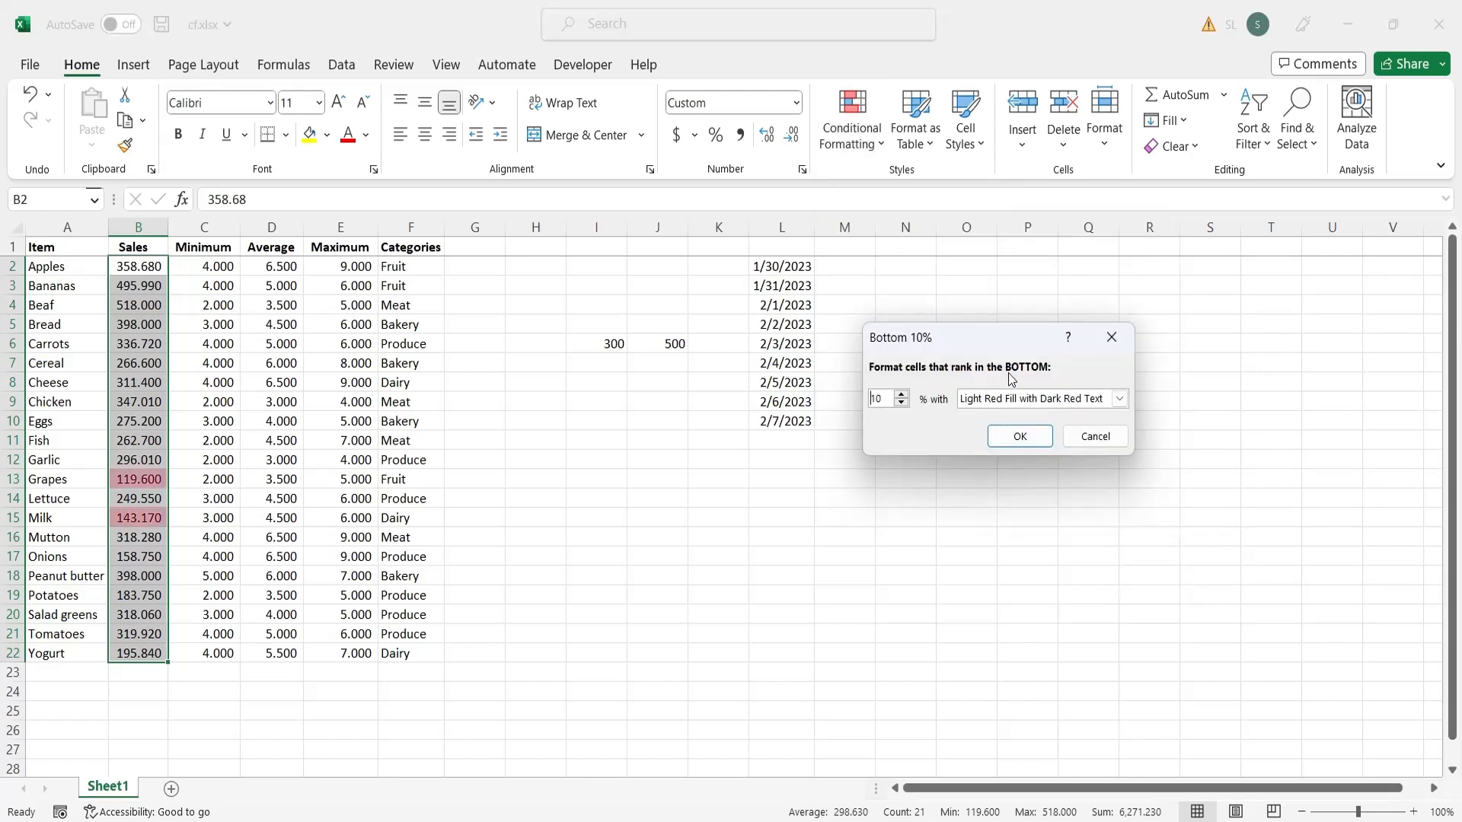
click(901, 406)
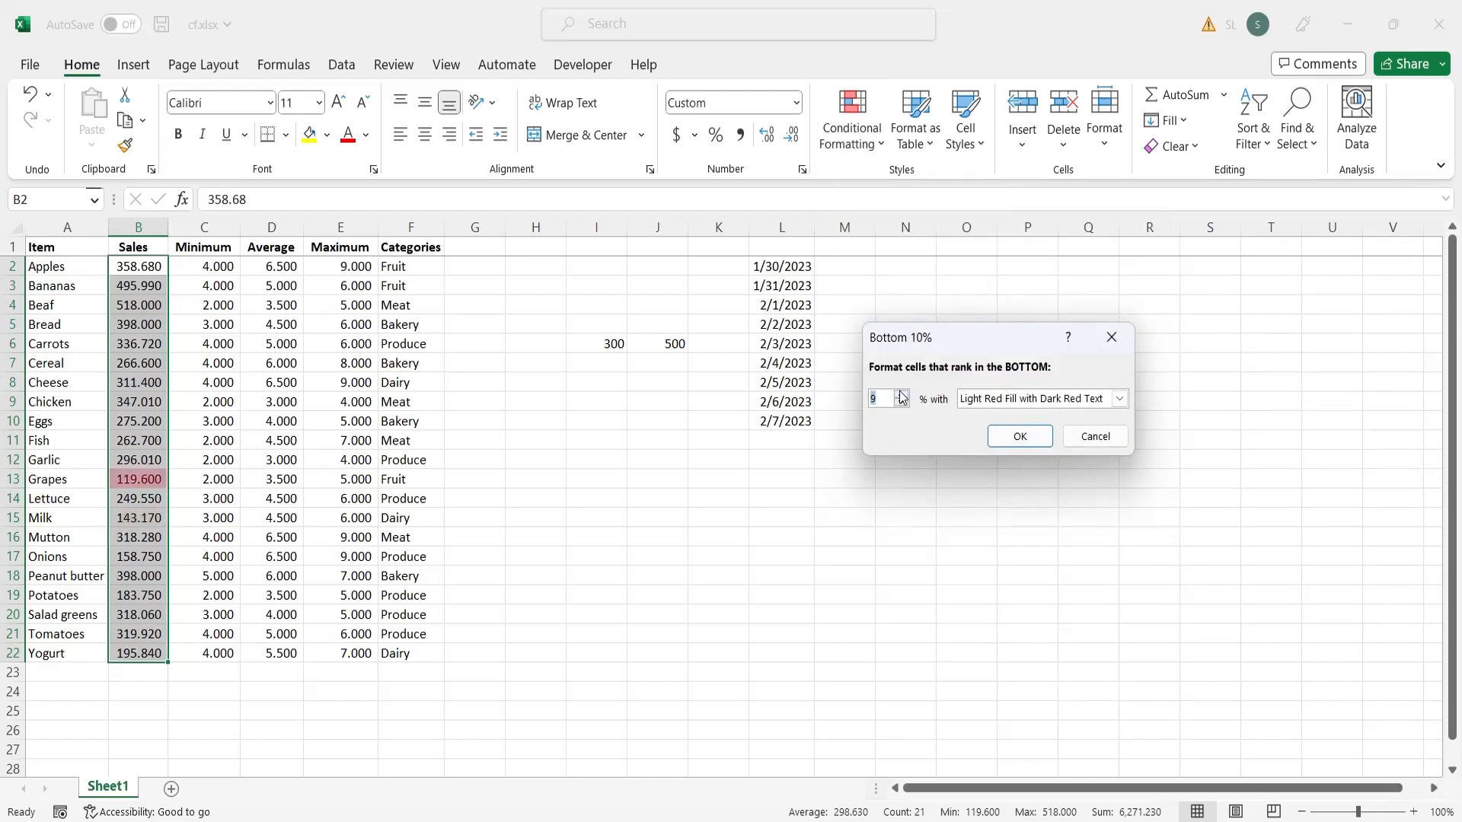
click(902, 396)
click(901, 396)
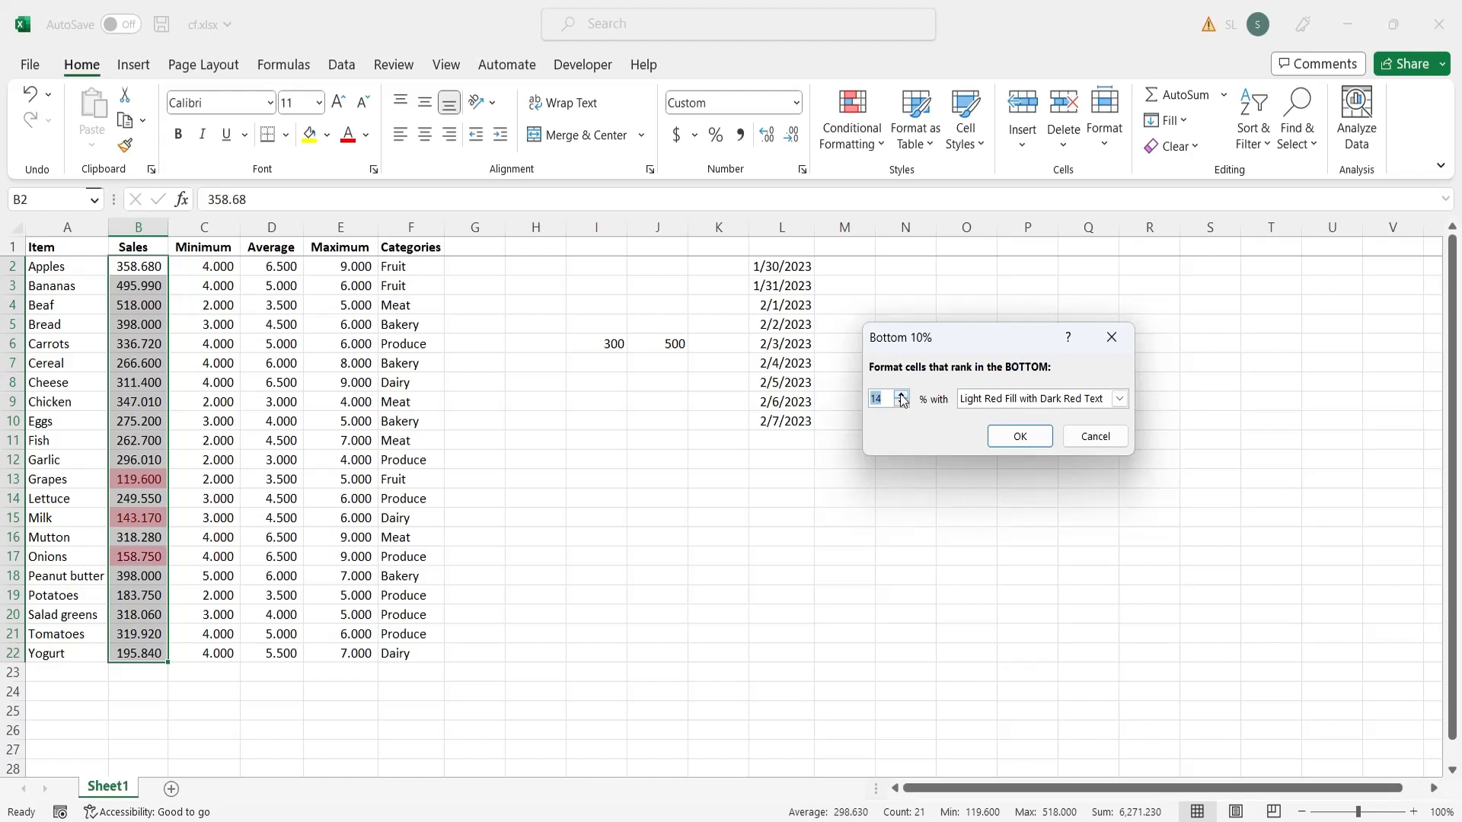
click(1095, 436)
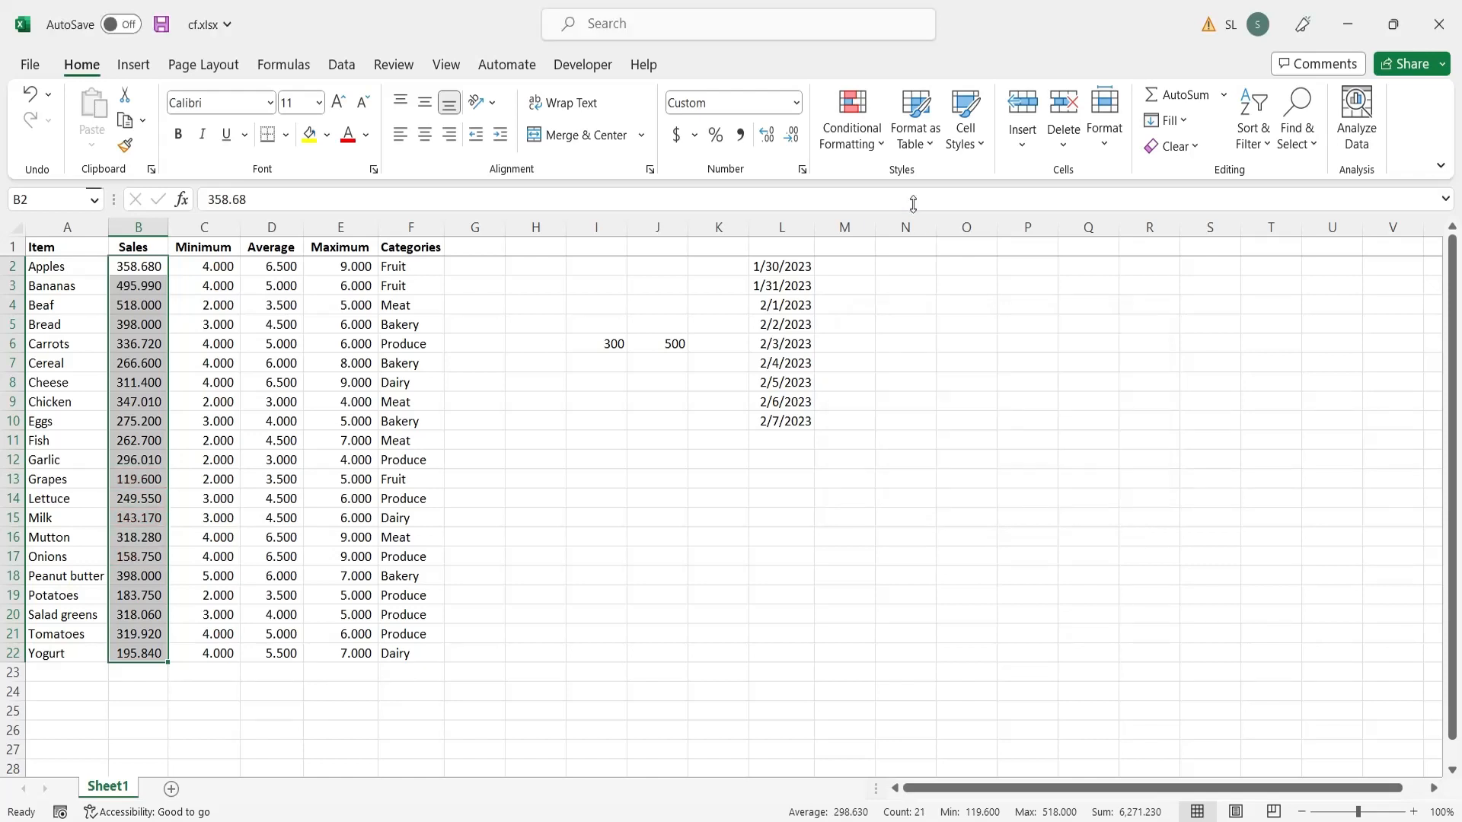
Preview an Above Average rule on Sales B2:B22 with Light Red Fill with Dark Red Text, and cancel it.
click(864, 149)
mouse_move(877, 236)
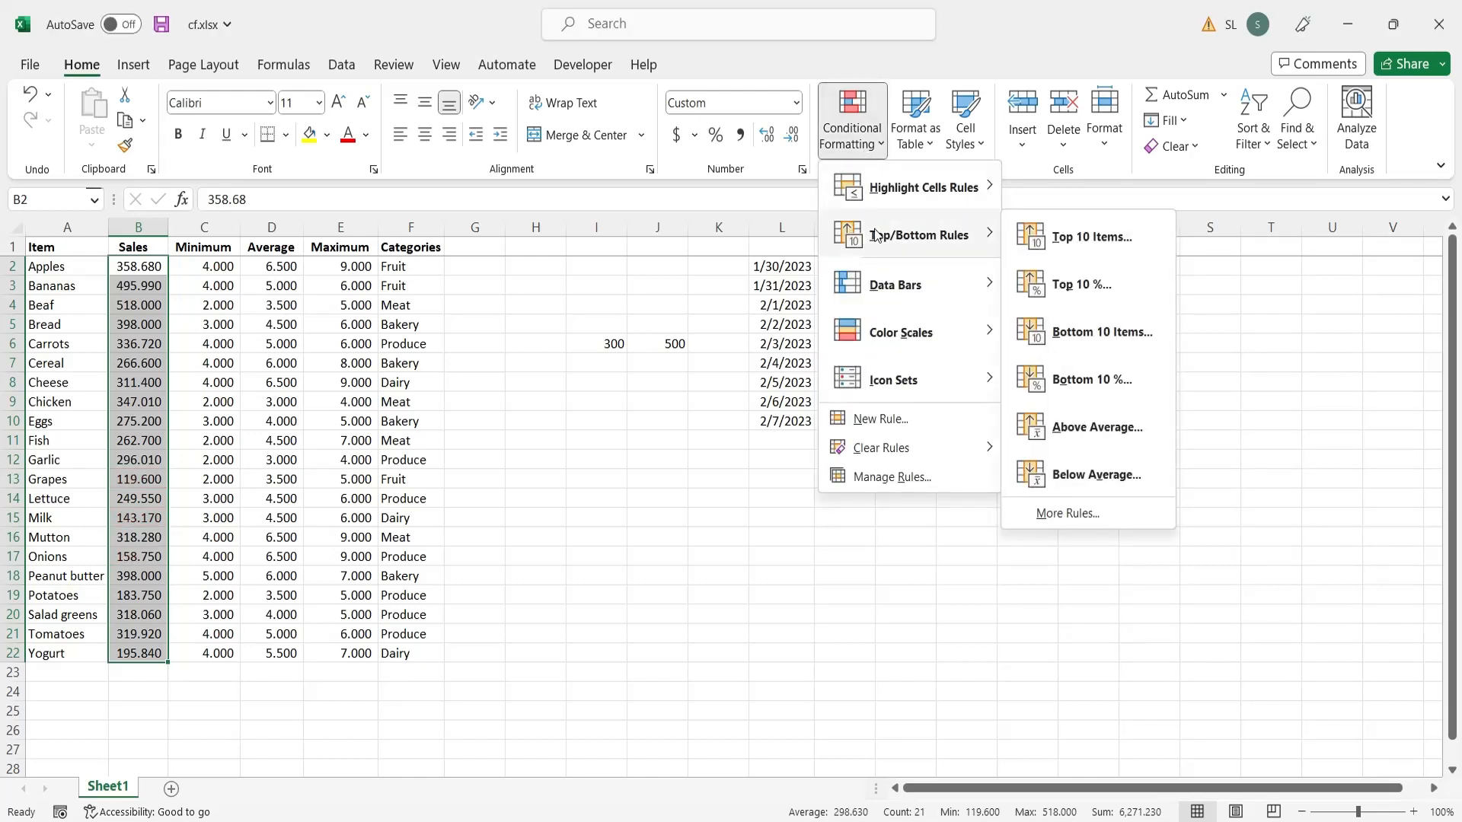
click(1055, 431)
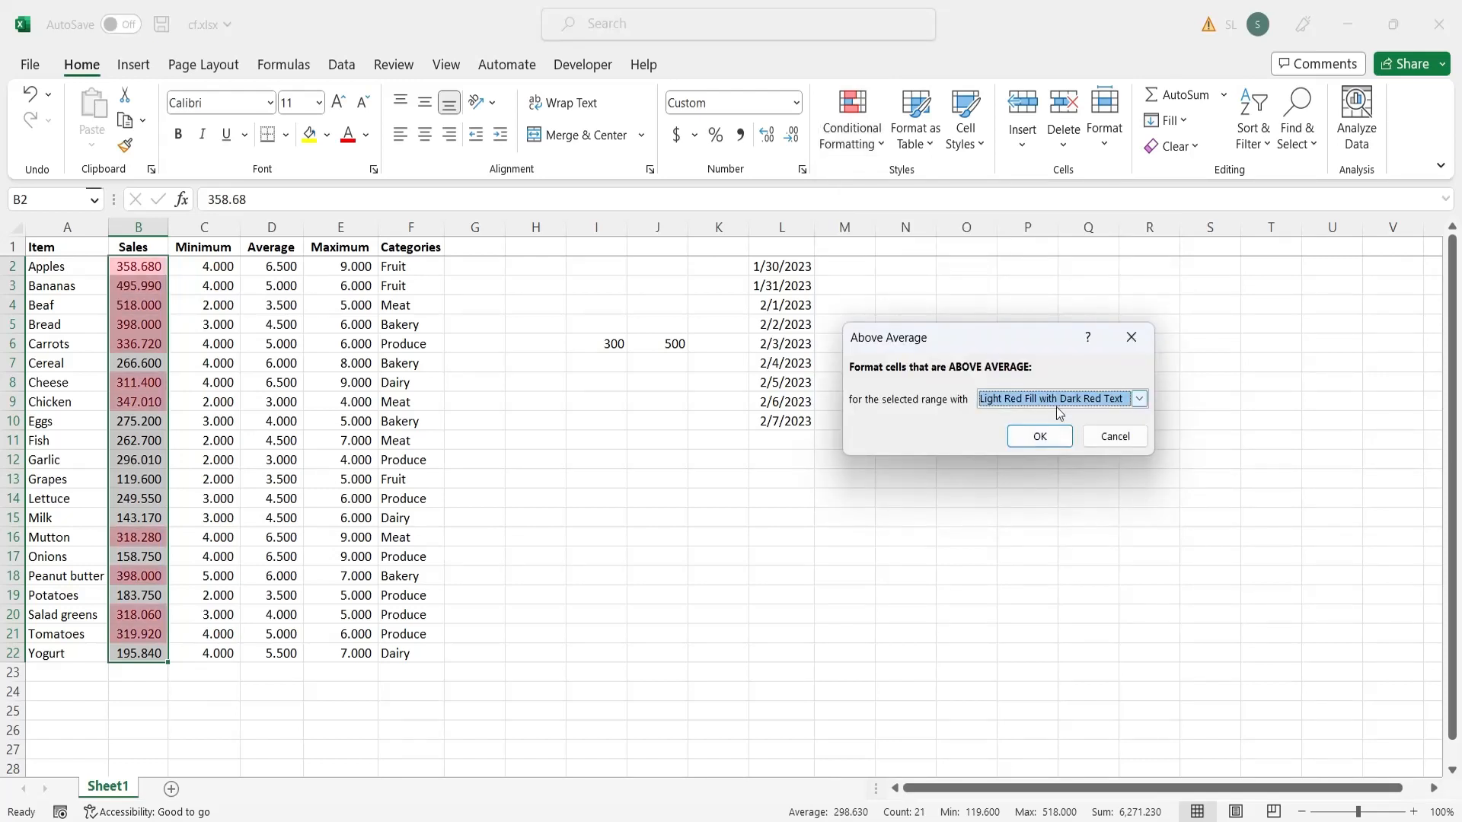
click(1116, 437)
Preview a Below Average rule on Sales B2:B22 with Light Red Fill with Dark Red Text, and cancel it.
click(852, 122)
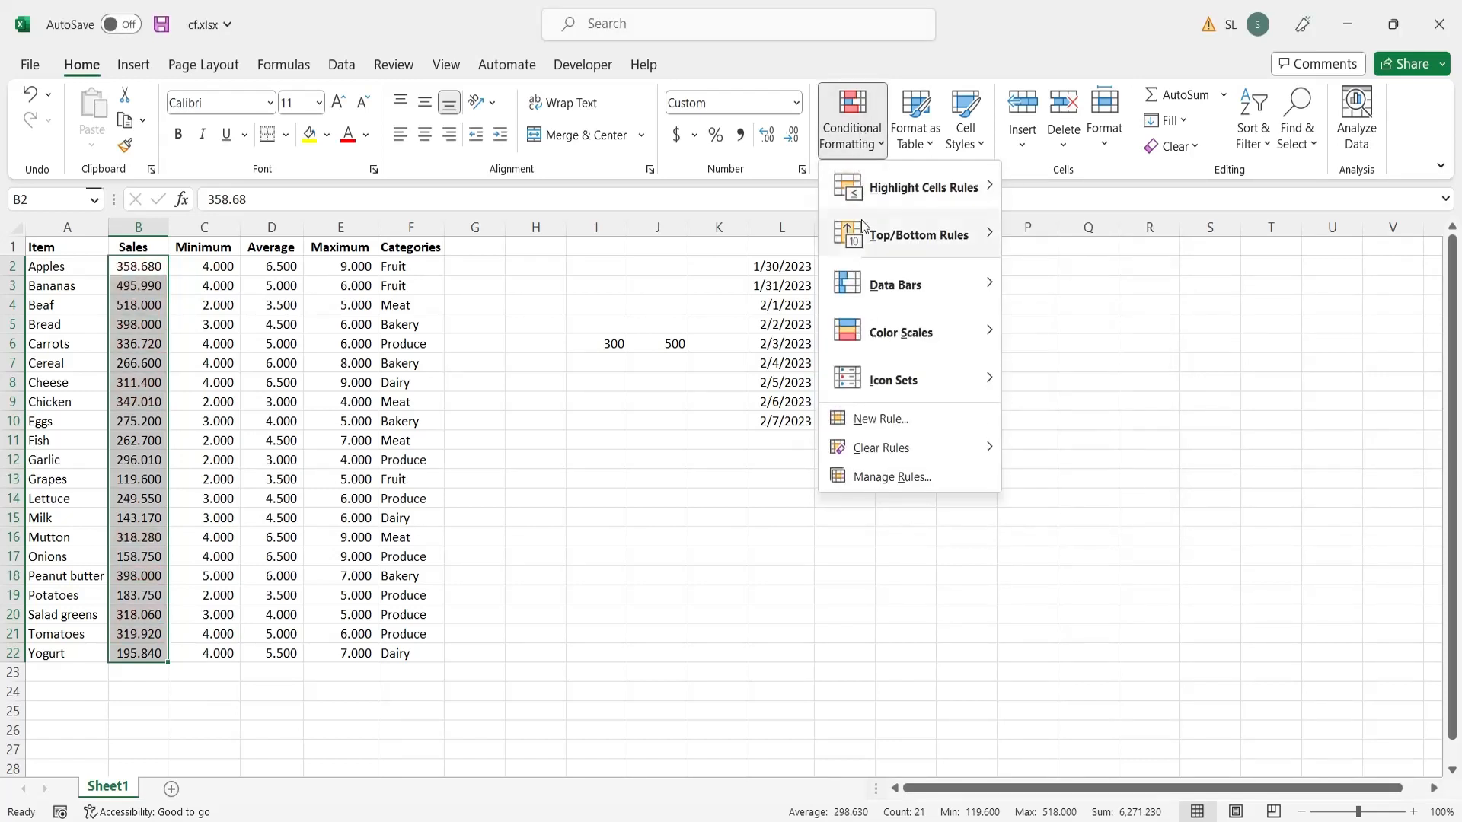
mouse_move(864, 232)
click(1069, 473)
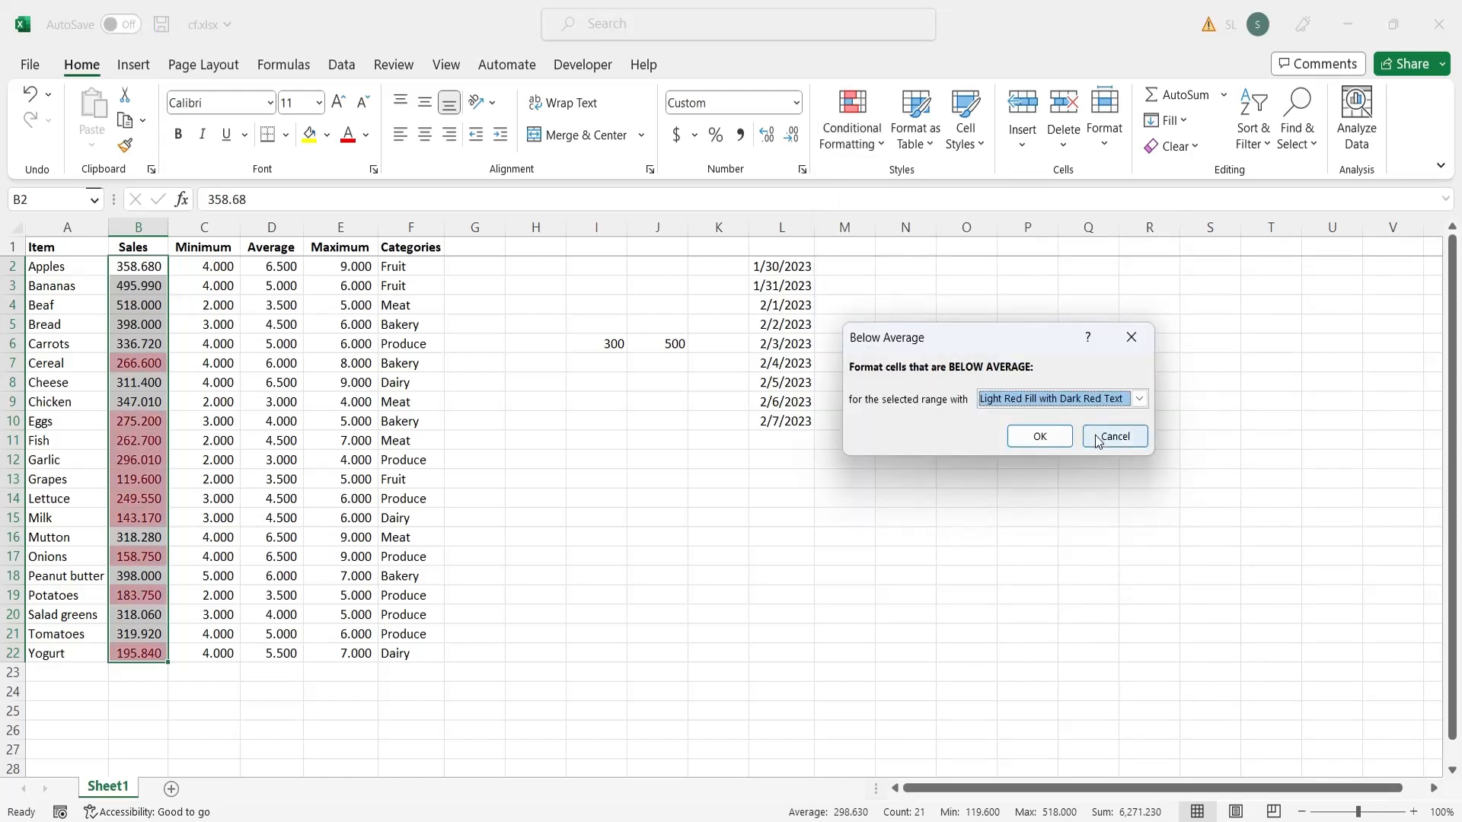
click(1098, 440)
Preview Data Bars and color scales, including Green - Yellow, on Sales B2:B22, browse Icon Sets, and leave without applying any.
click(852, 122)
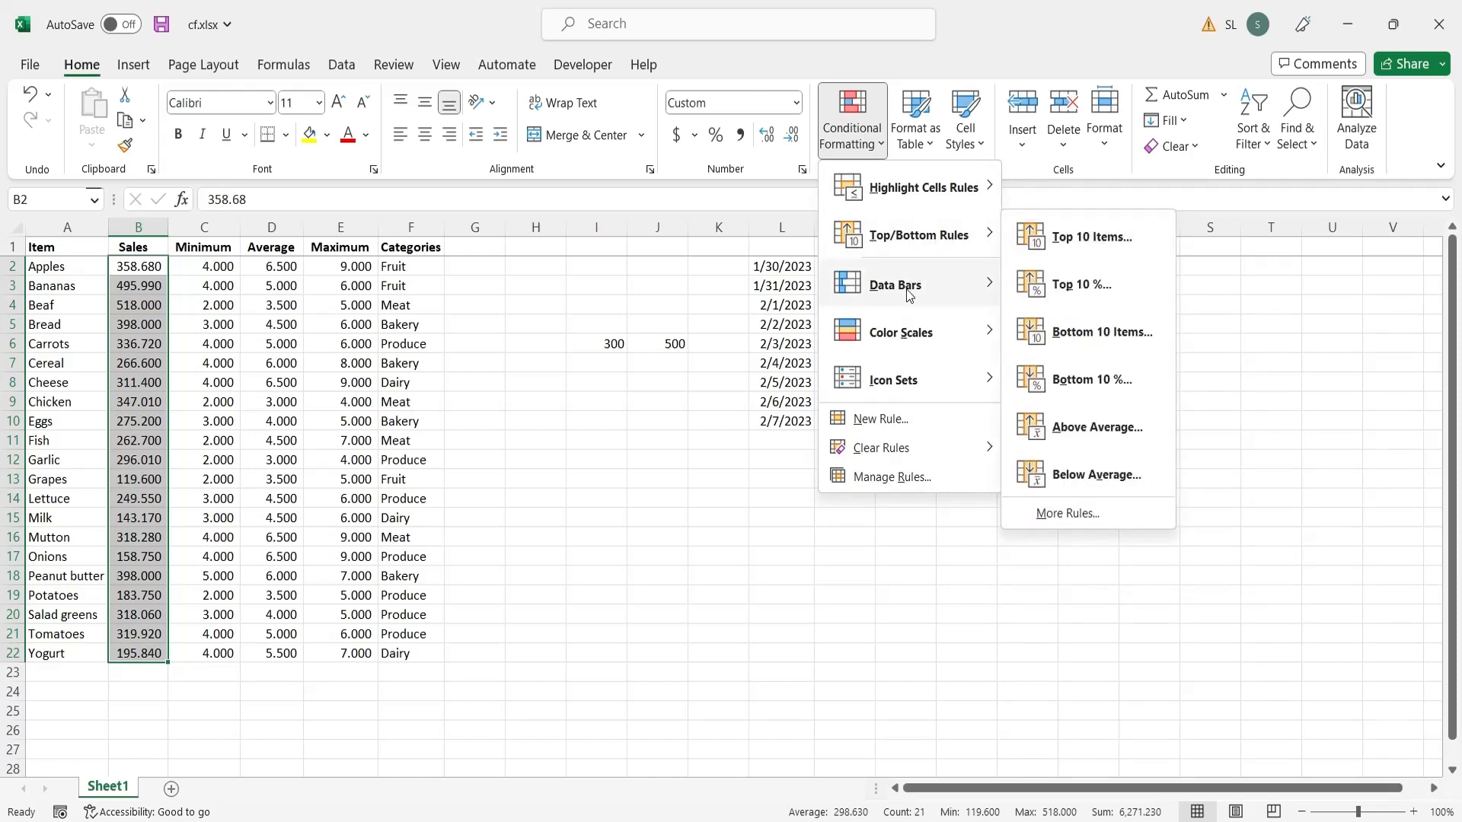
mouse_move(908, 295)
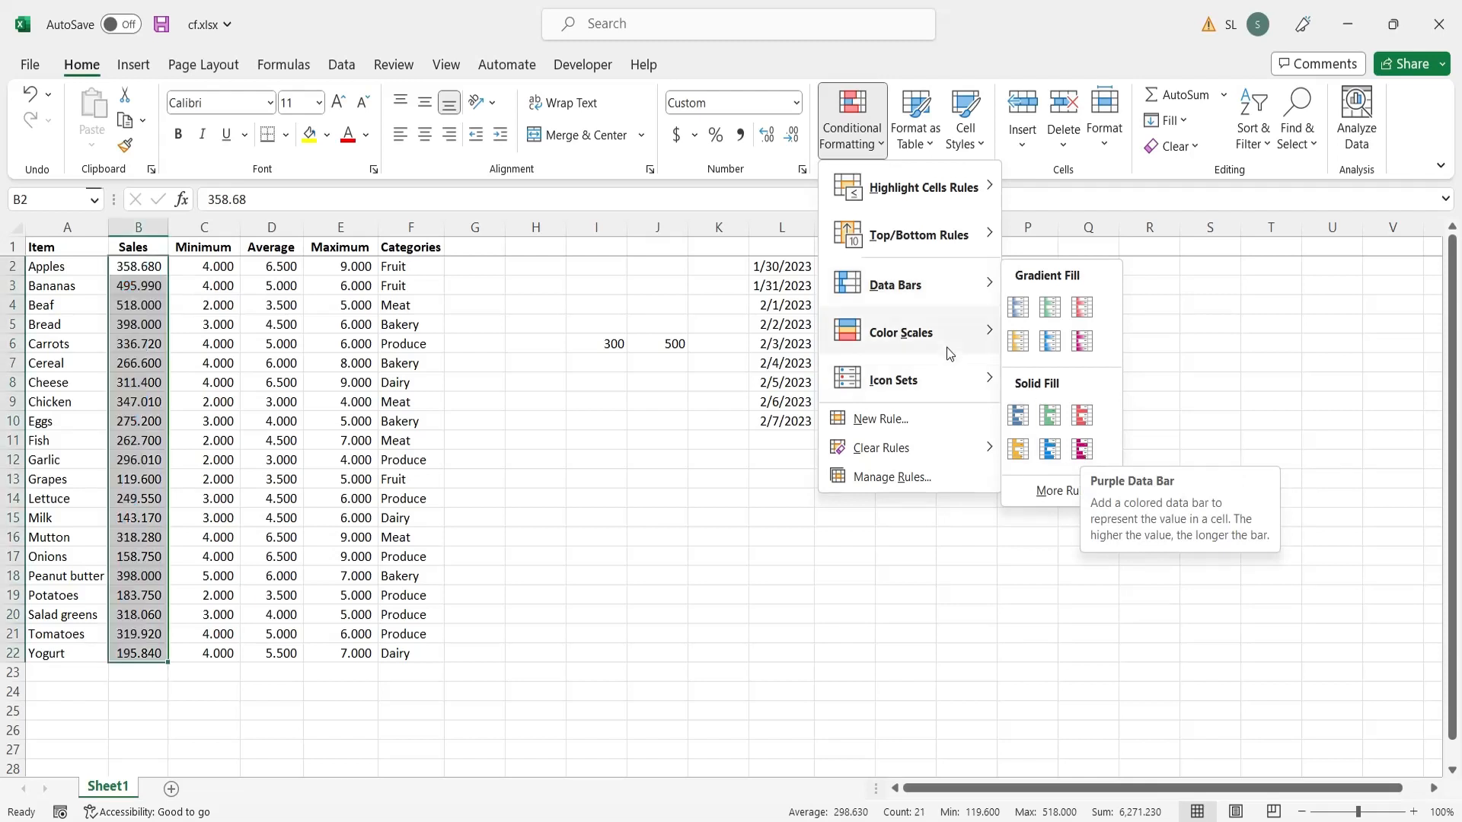
mouse_move(945, 339)
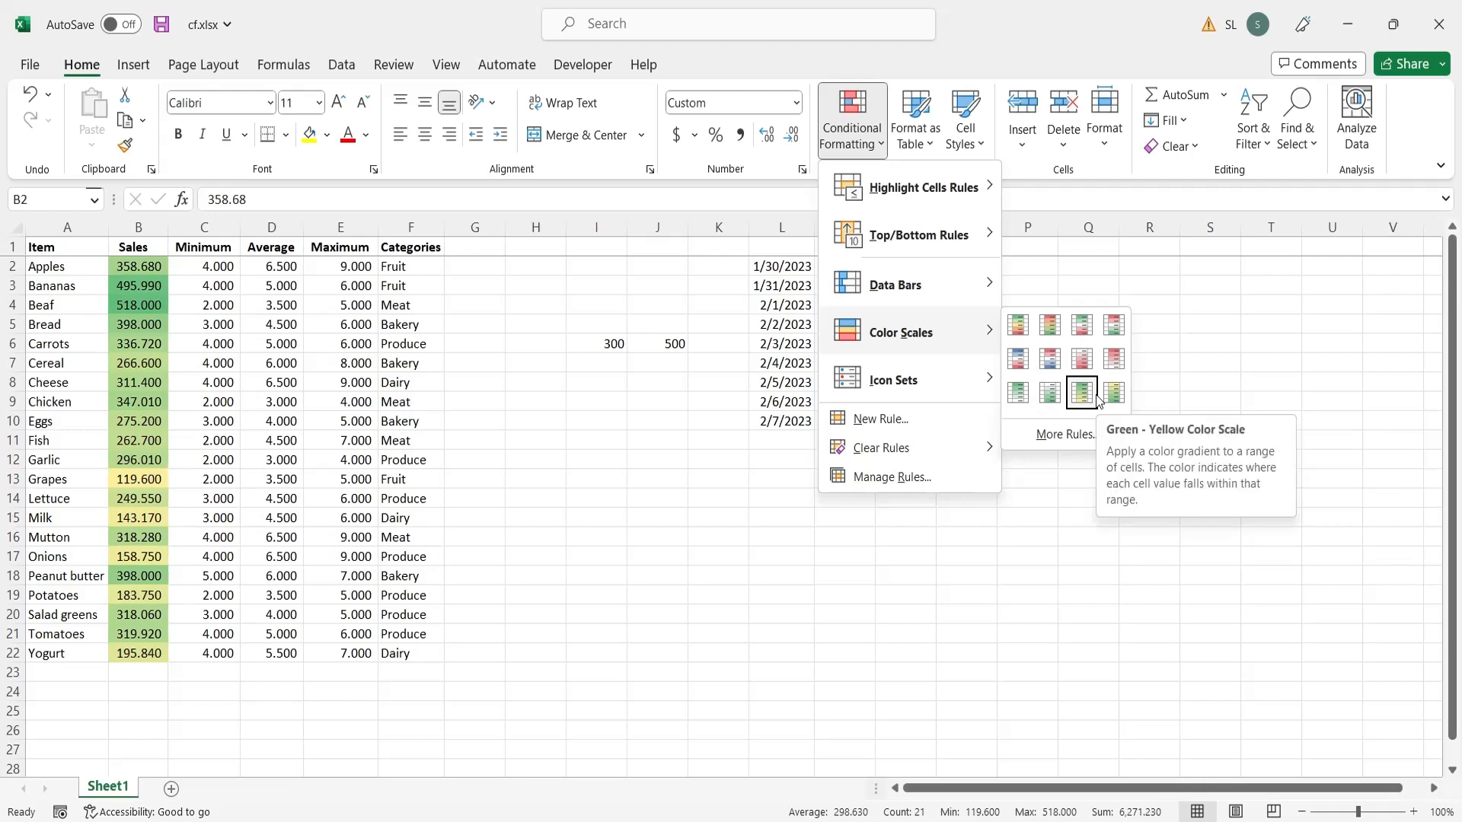
mouse_move(939, 381)
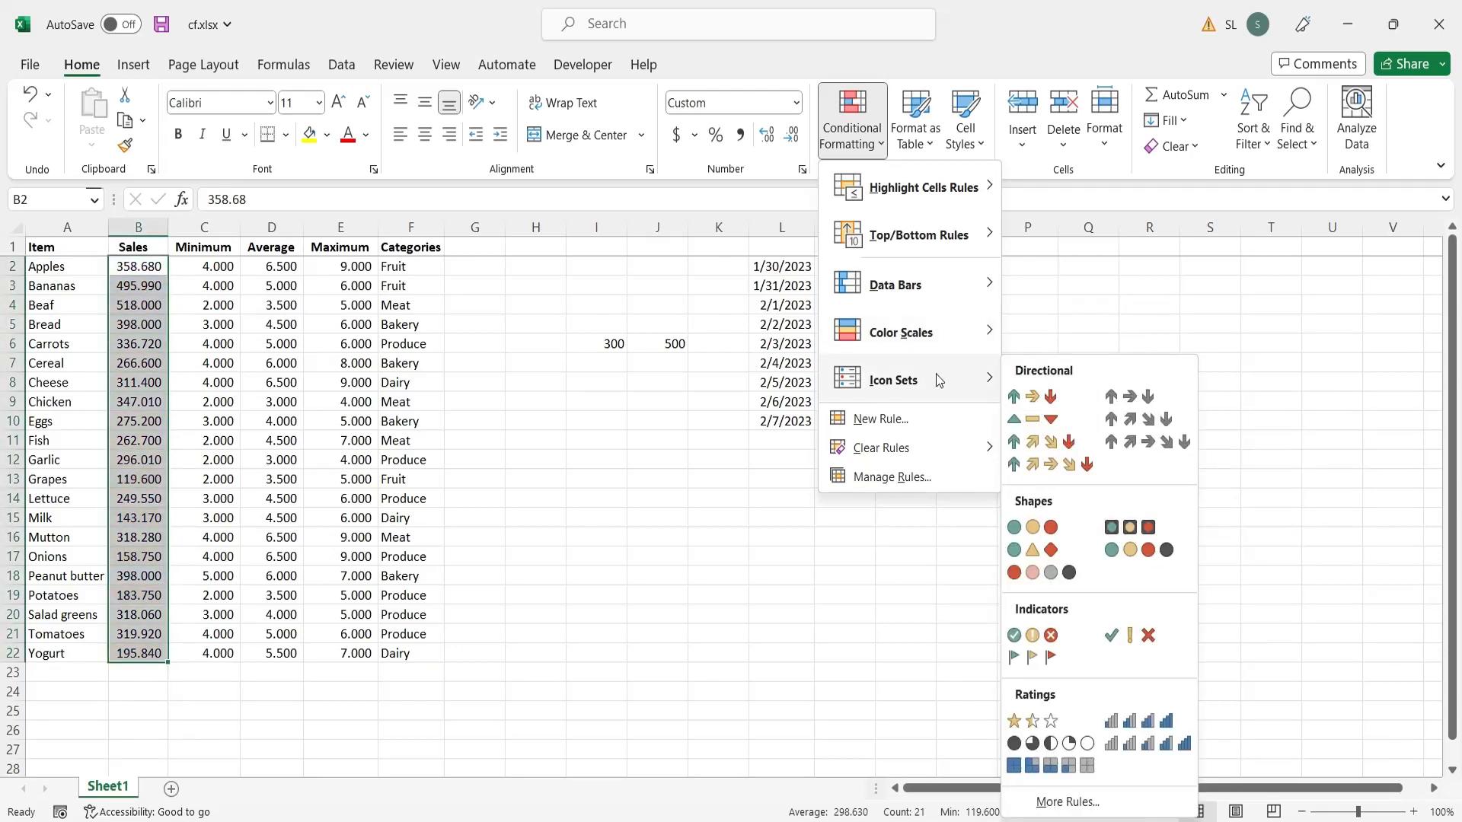
click(442, 347)
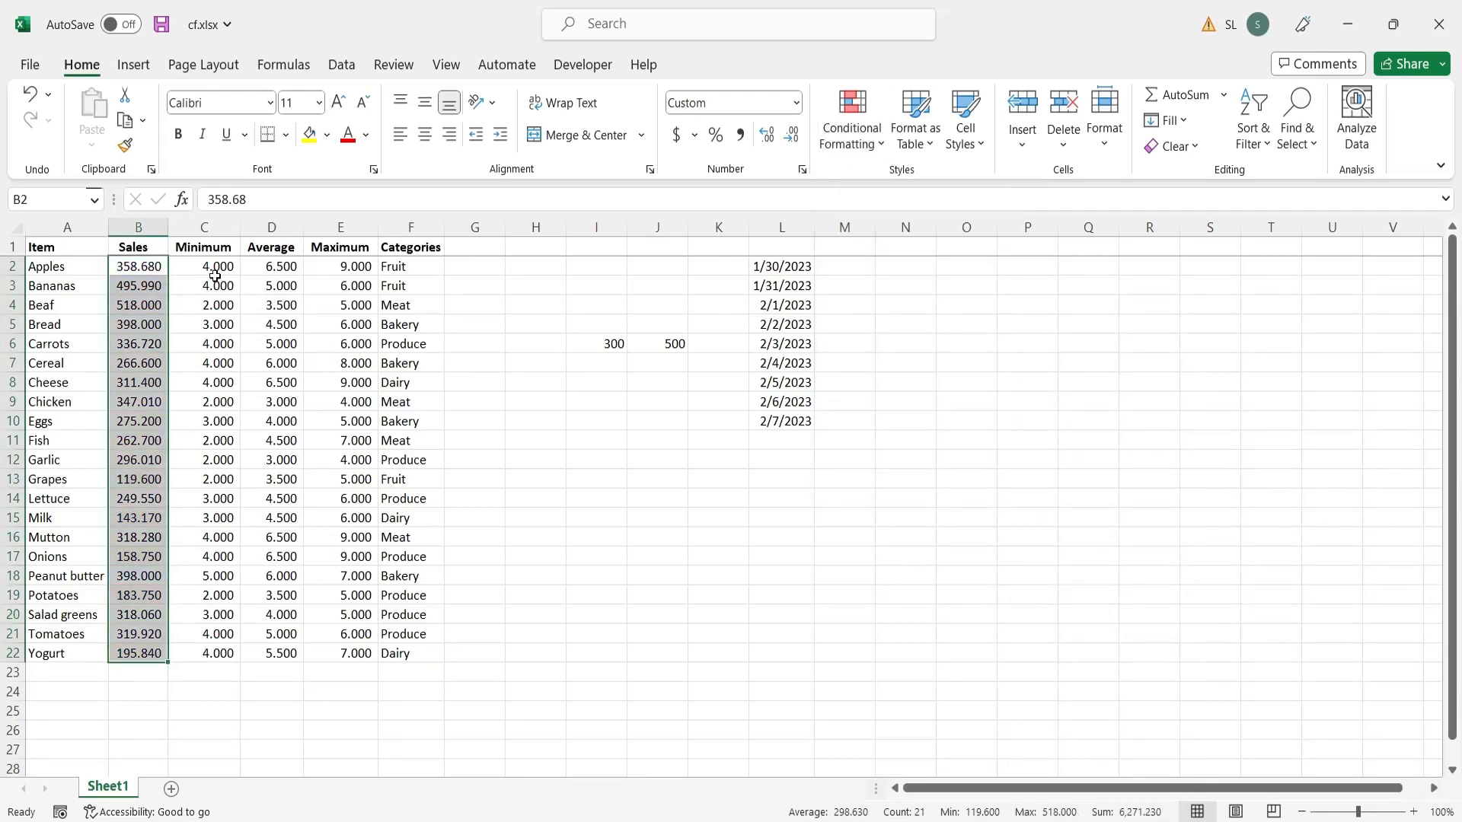
Preview icon sets, including the 5 Boxes rating, on the Apples values in C2:E2 without applying any.
drag(207, 273, 339, 273)
click(852, 129)
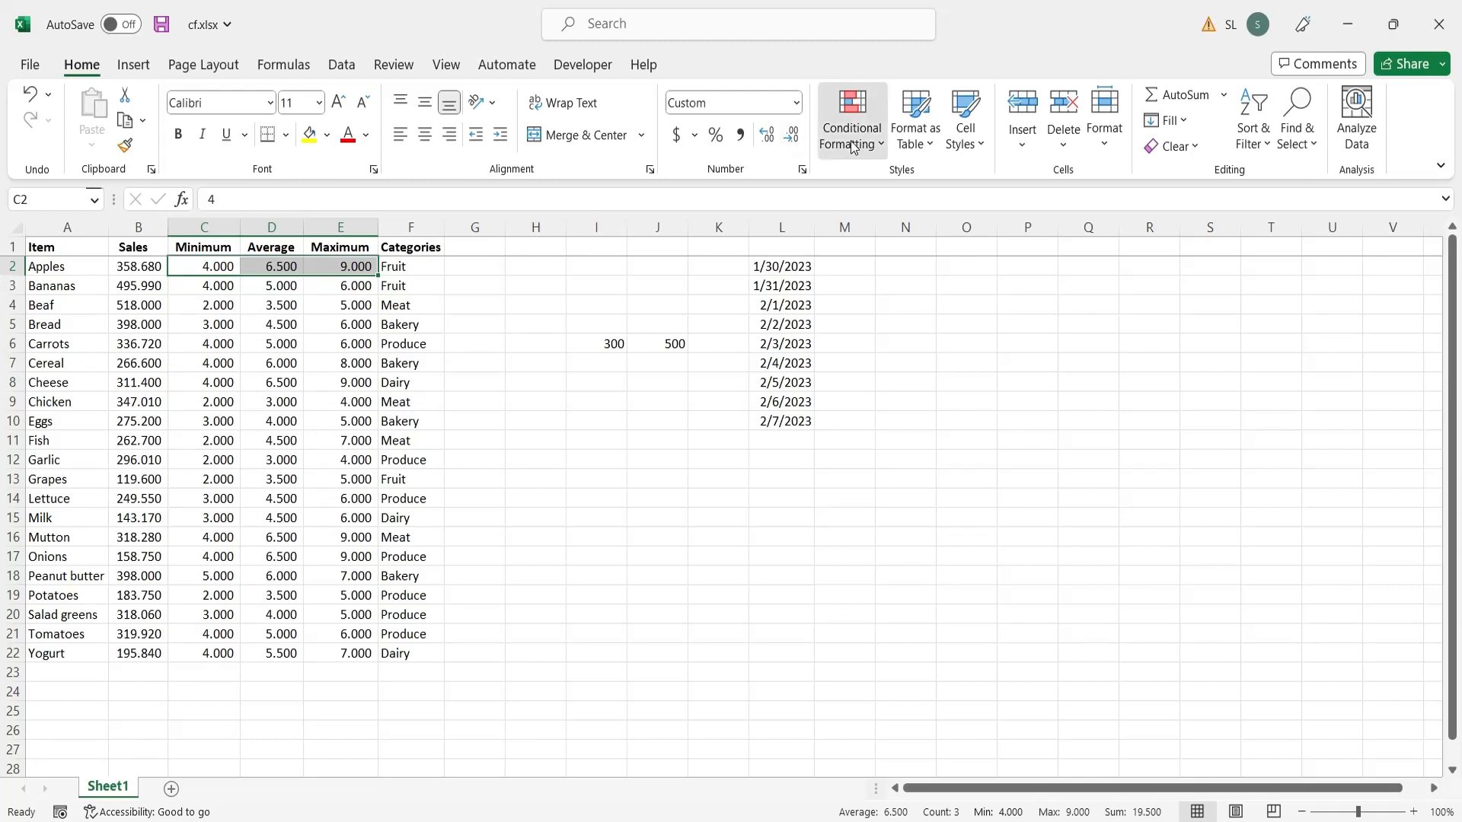
mouse_move(876, 390)
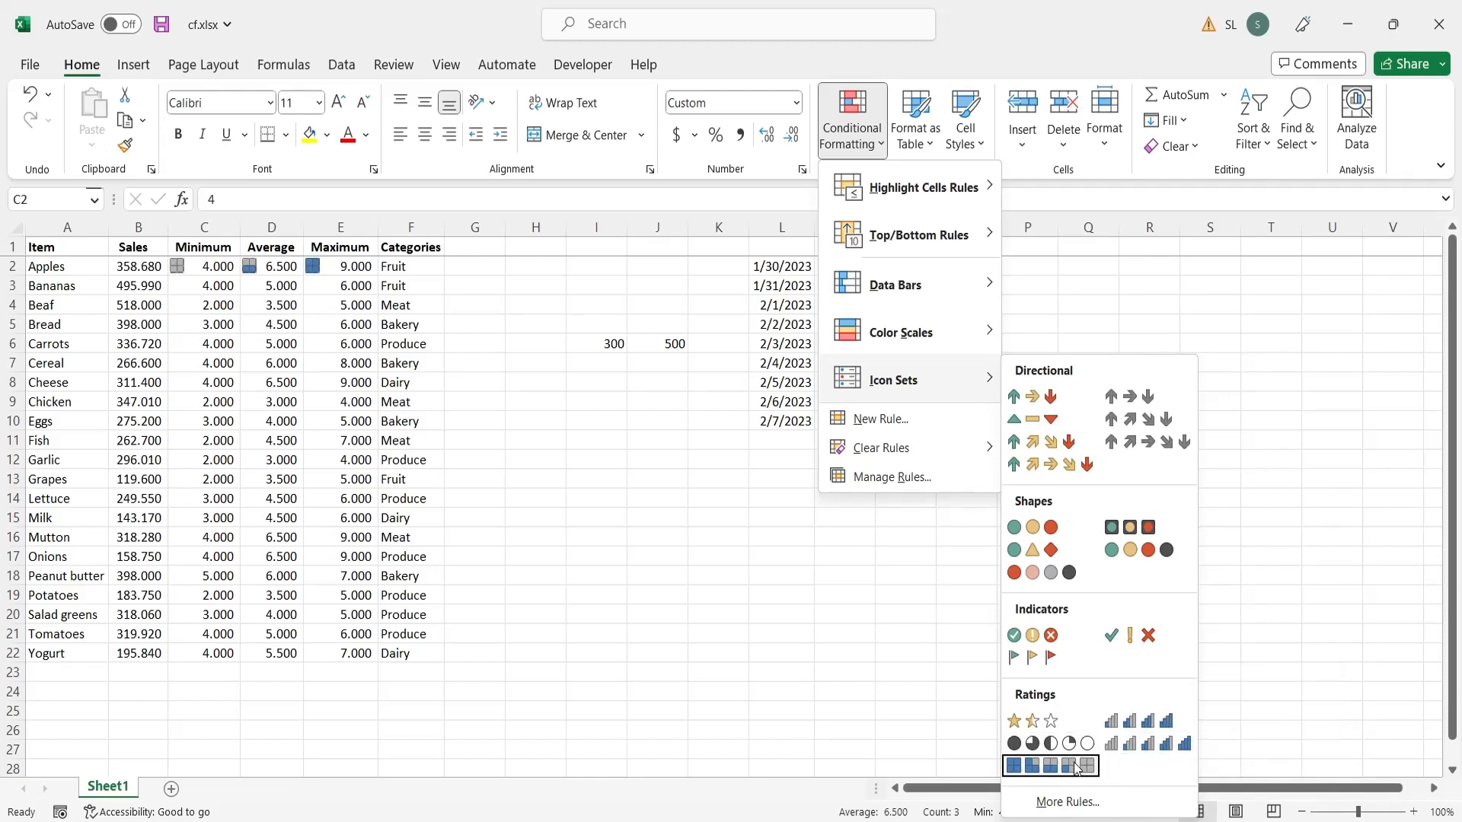
click(155, 311)
Preview icon sets, including the 5 Boxes rating, on Sales B2:B22 without applying any.
click(145, 263)
drag(145, 263, 137, 647)
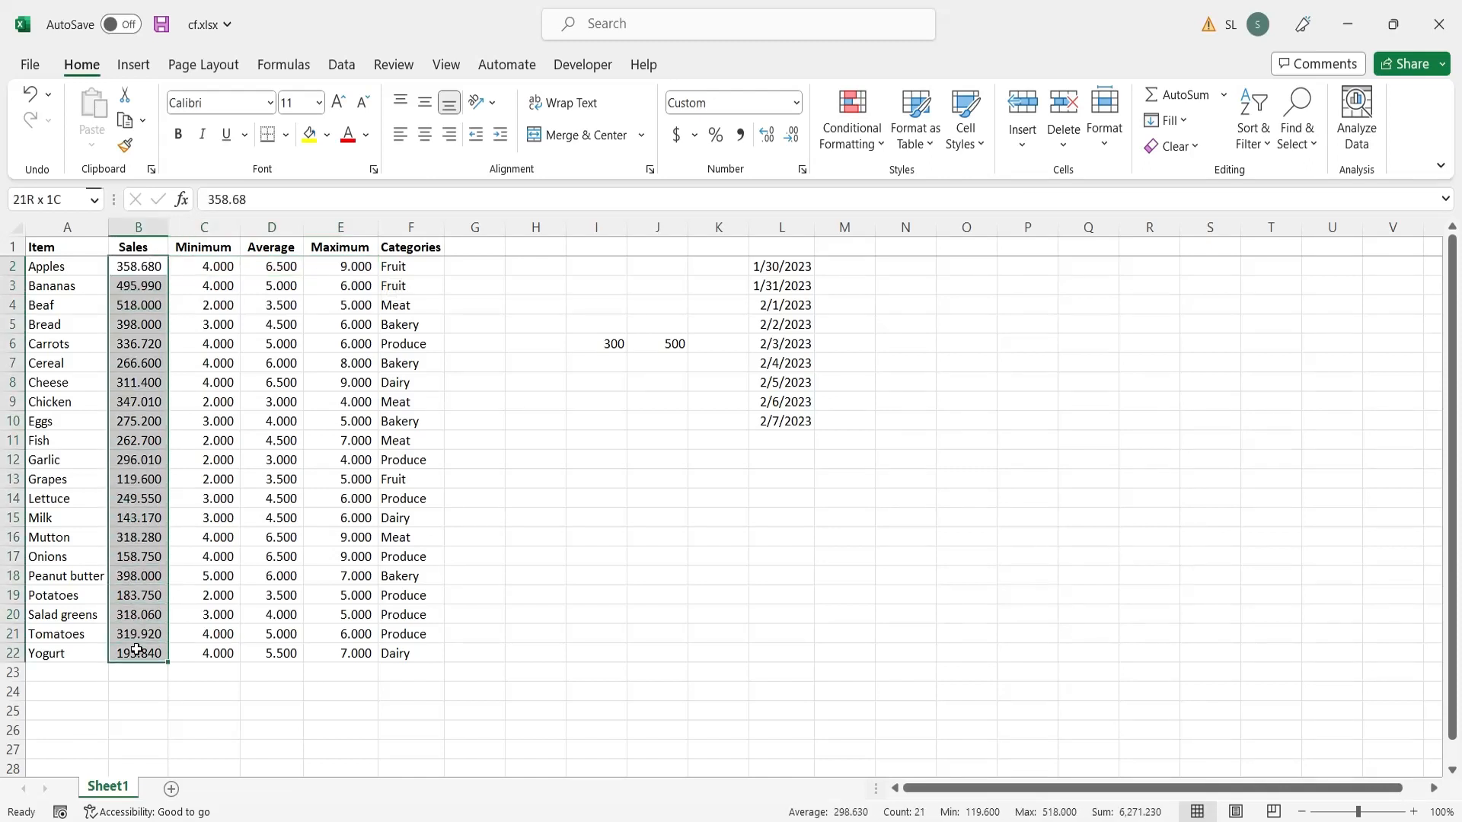
click(849, 144)
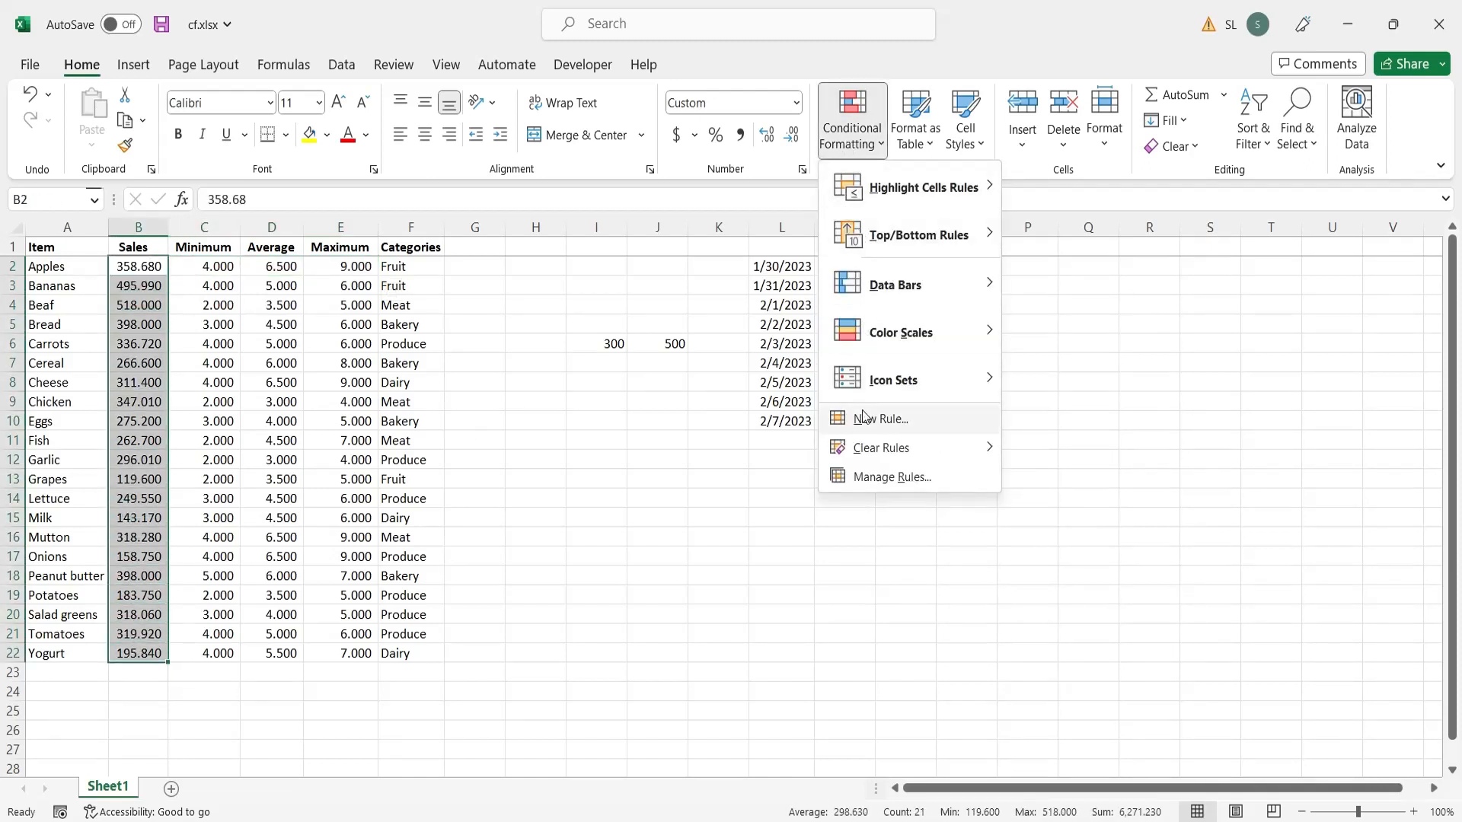
mouse_move(959, 380)
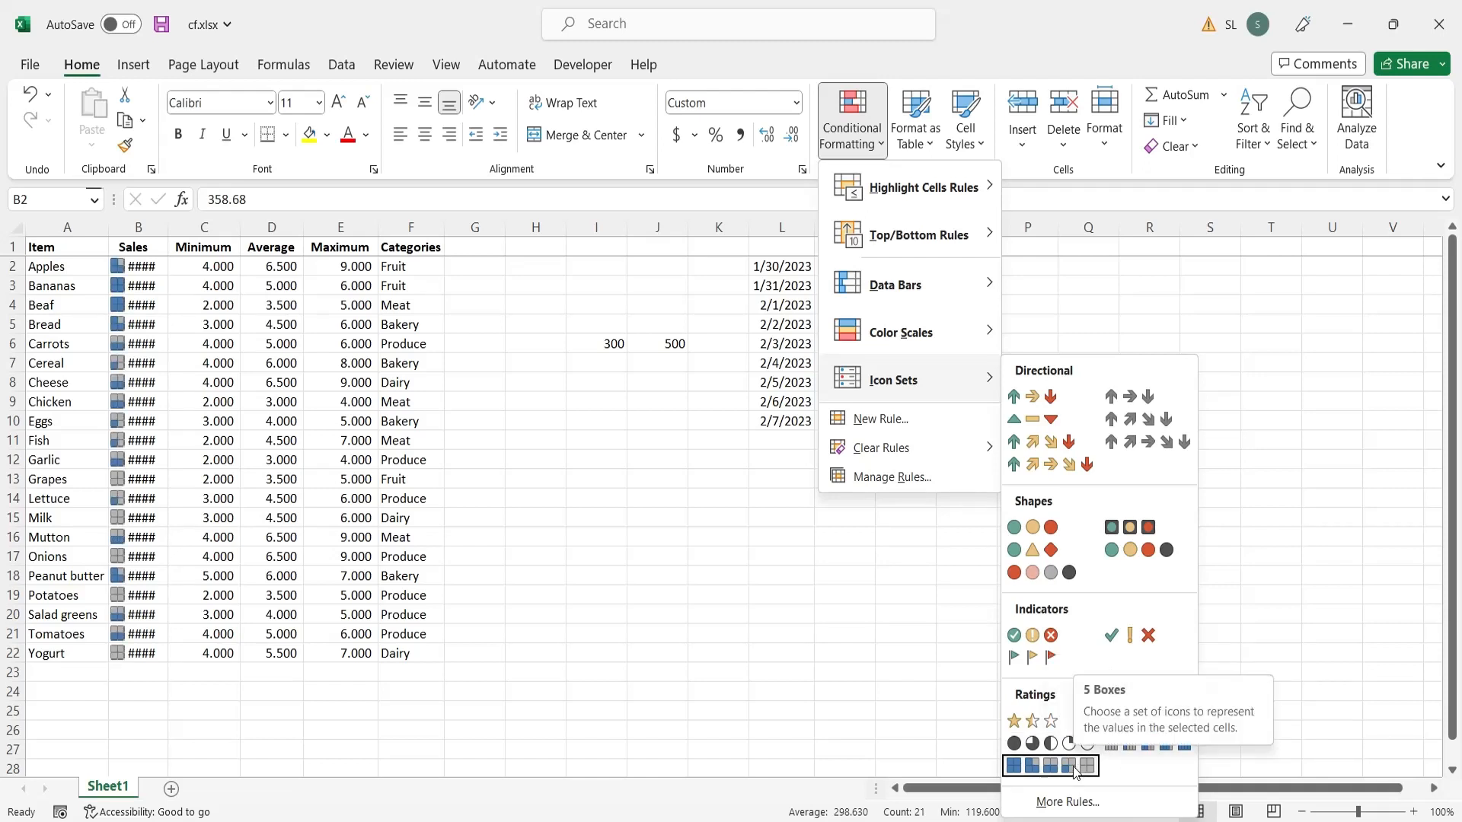
click(595, 568)
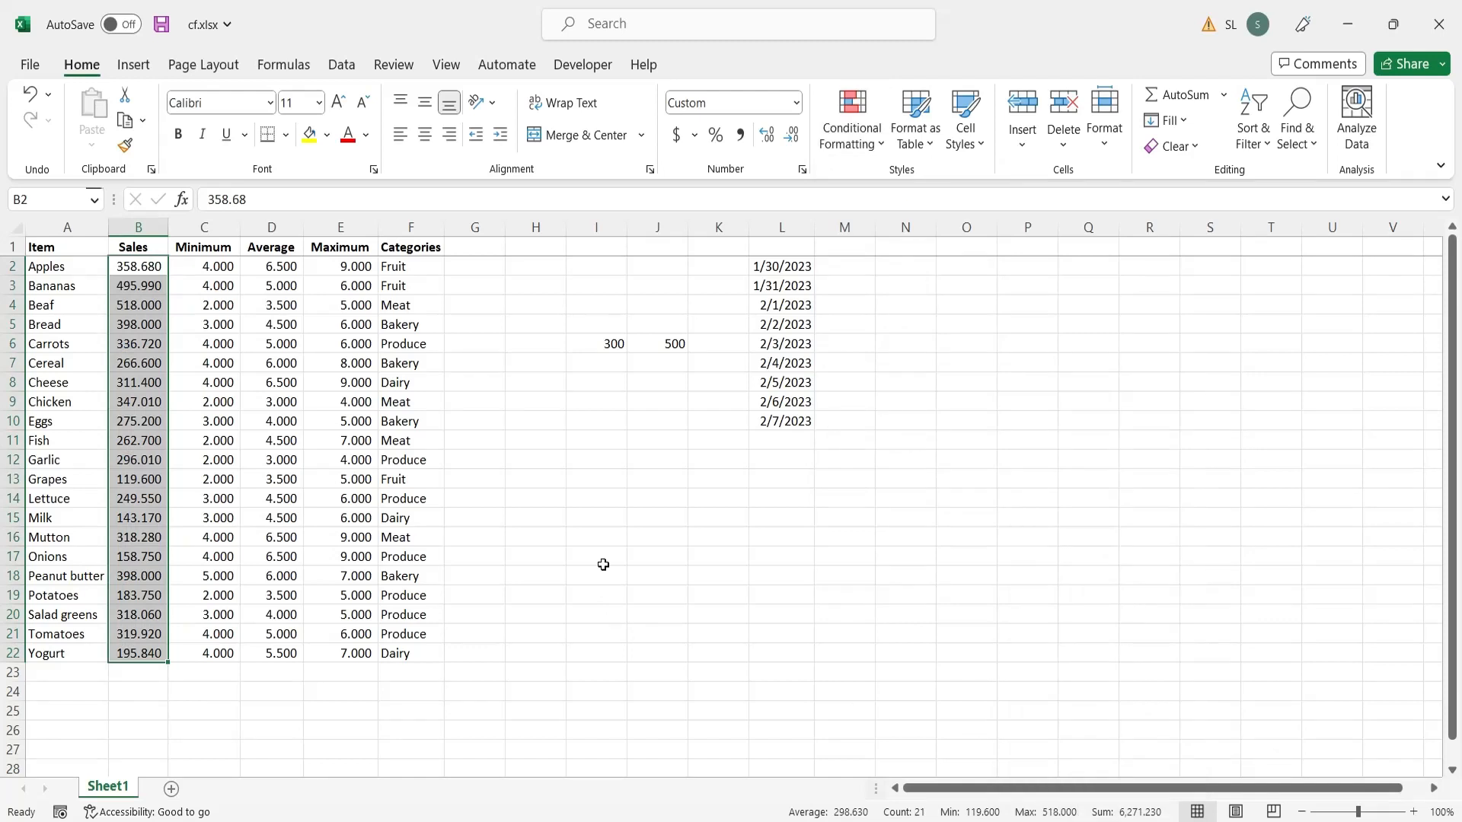
Define a new formatting rule for Sales B2:B22 that formats only cells with a value between 200 and 400.
click(852, 121)
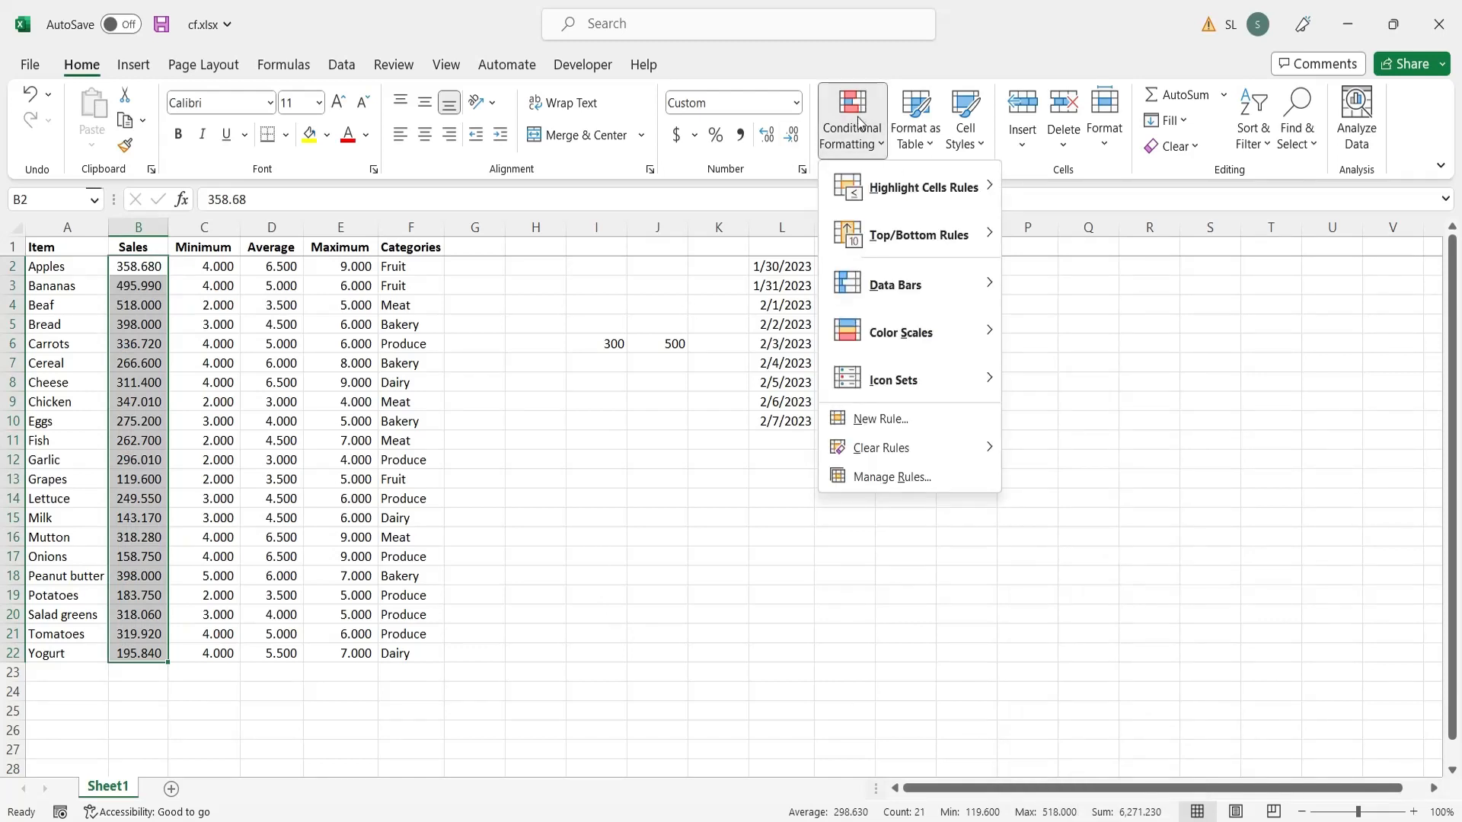
click(851, 420)
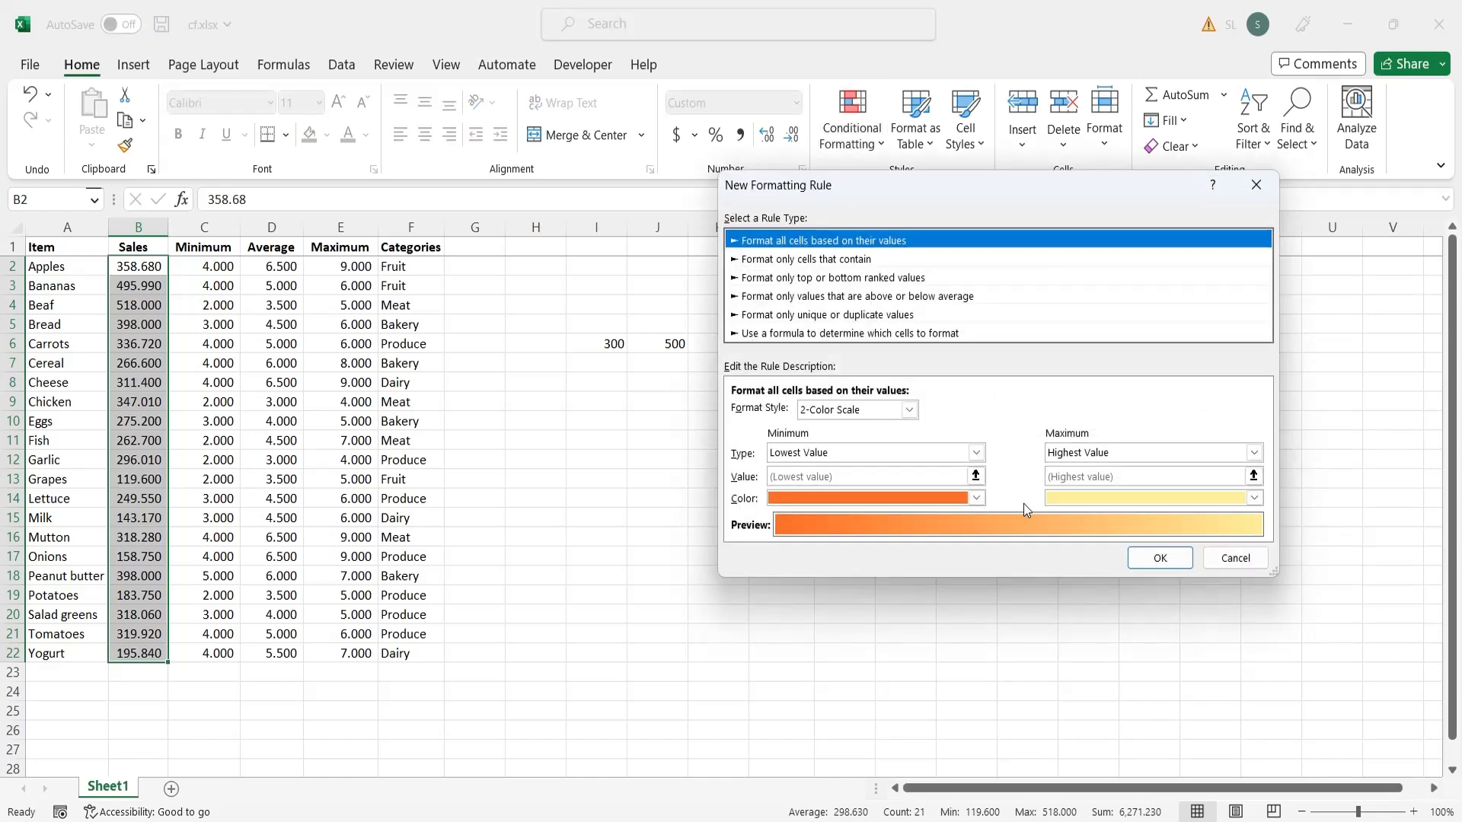
click(859, 260)
click(1020, 414)
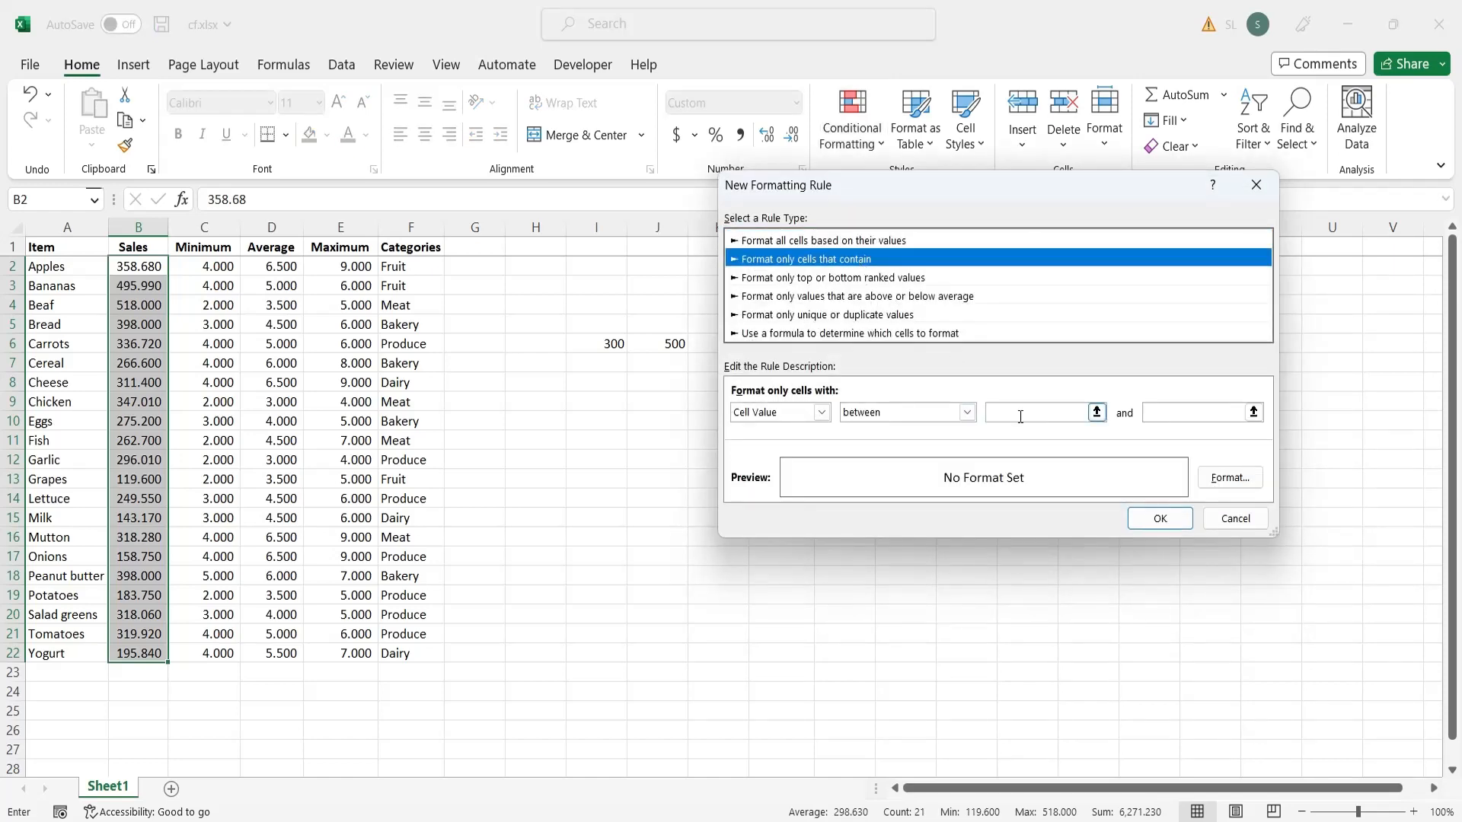
text(200)
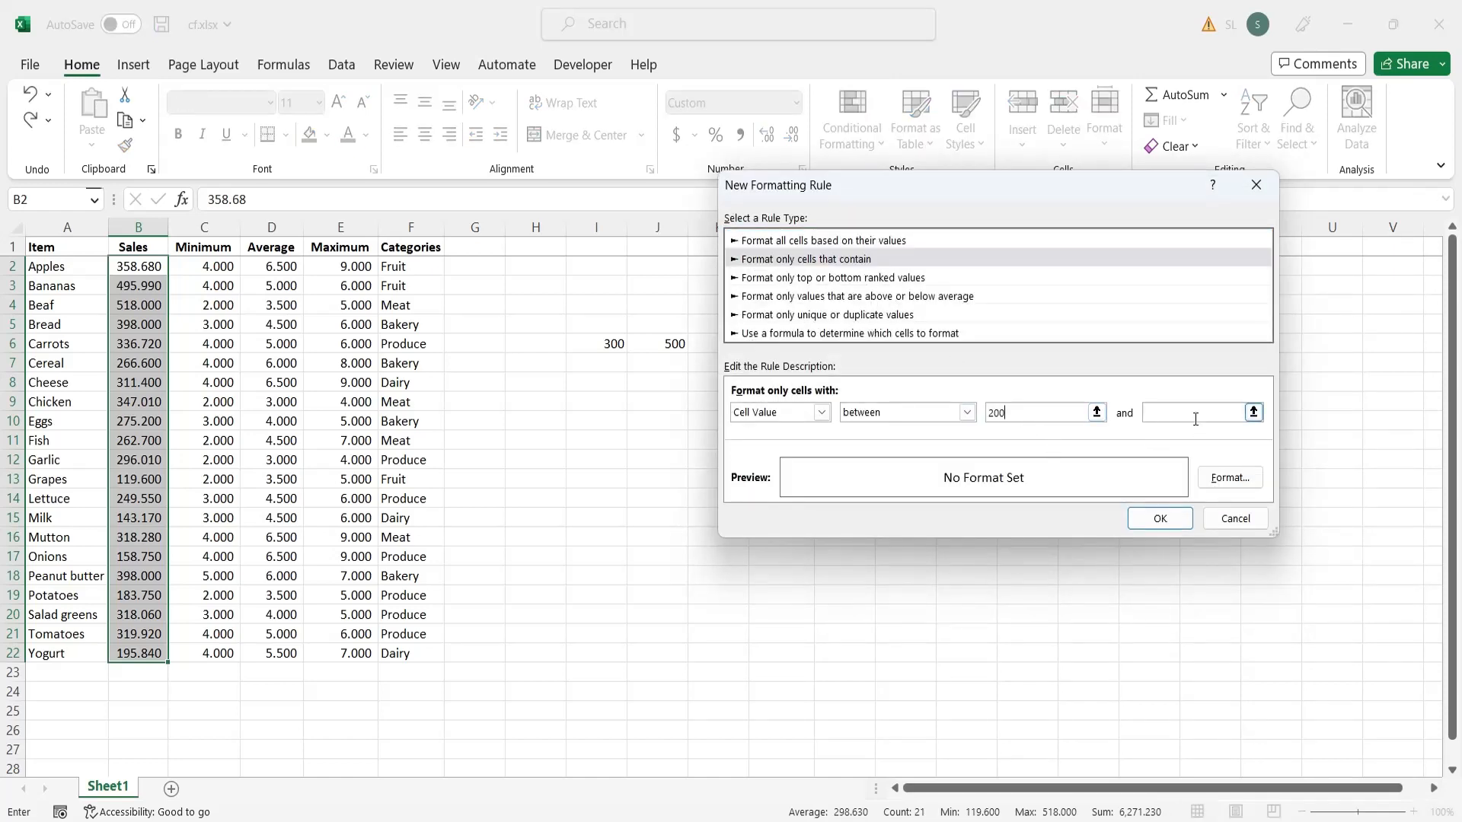
click(1185, 422)
text(400)
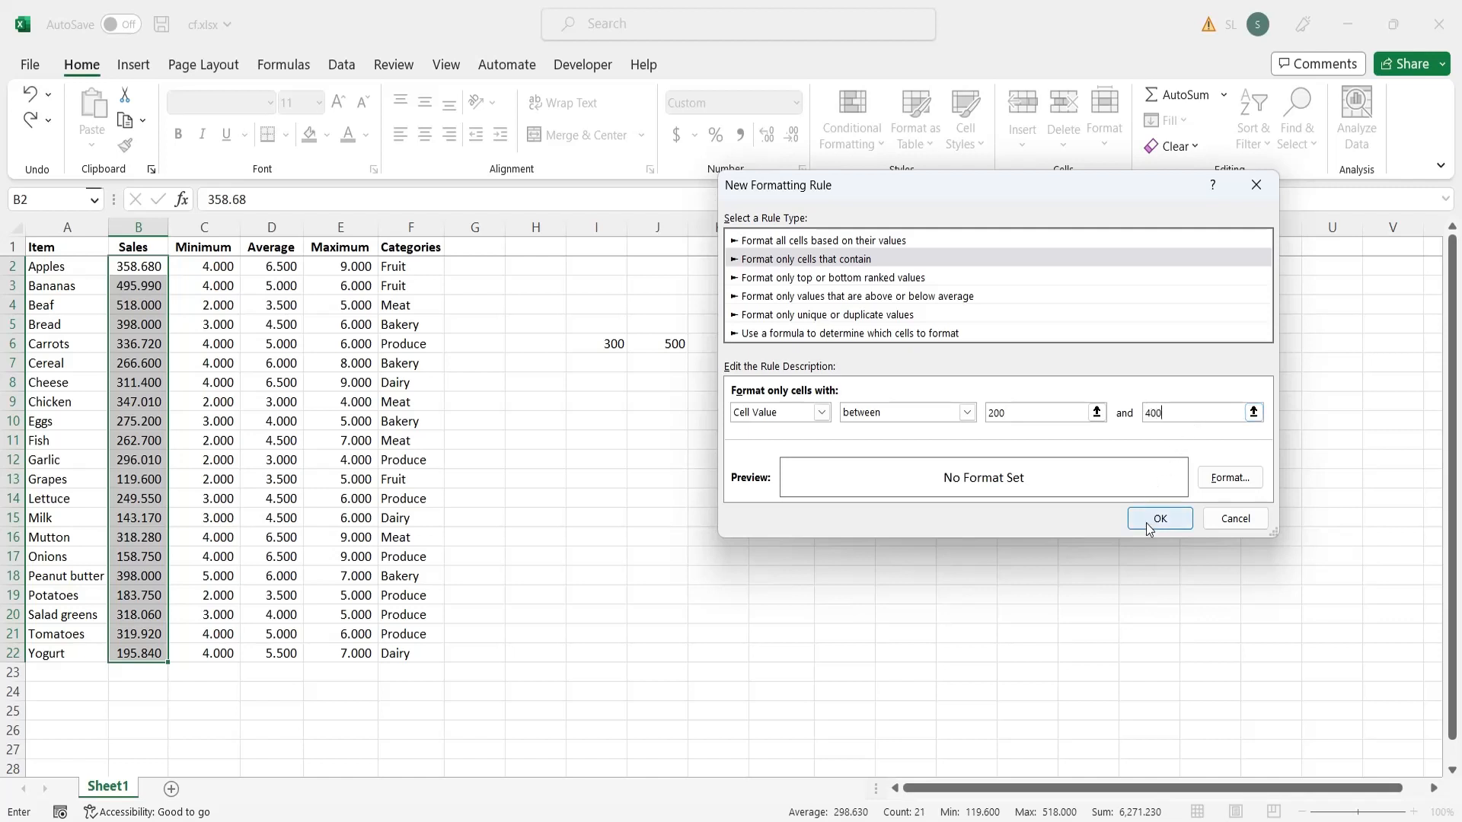
Give the new rule a dark orange background fill and apply it to the Sales values.
click(1229, 478)
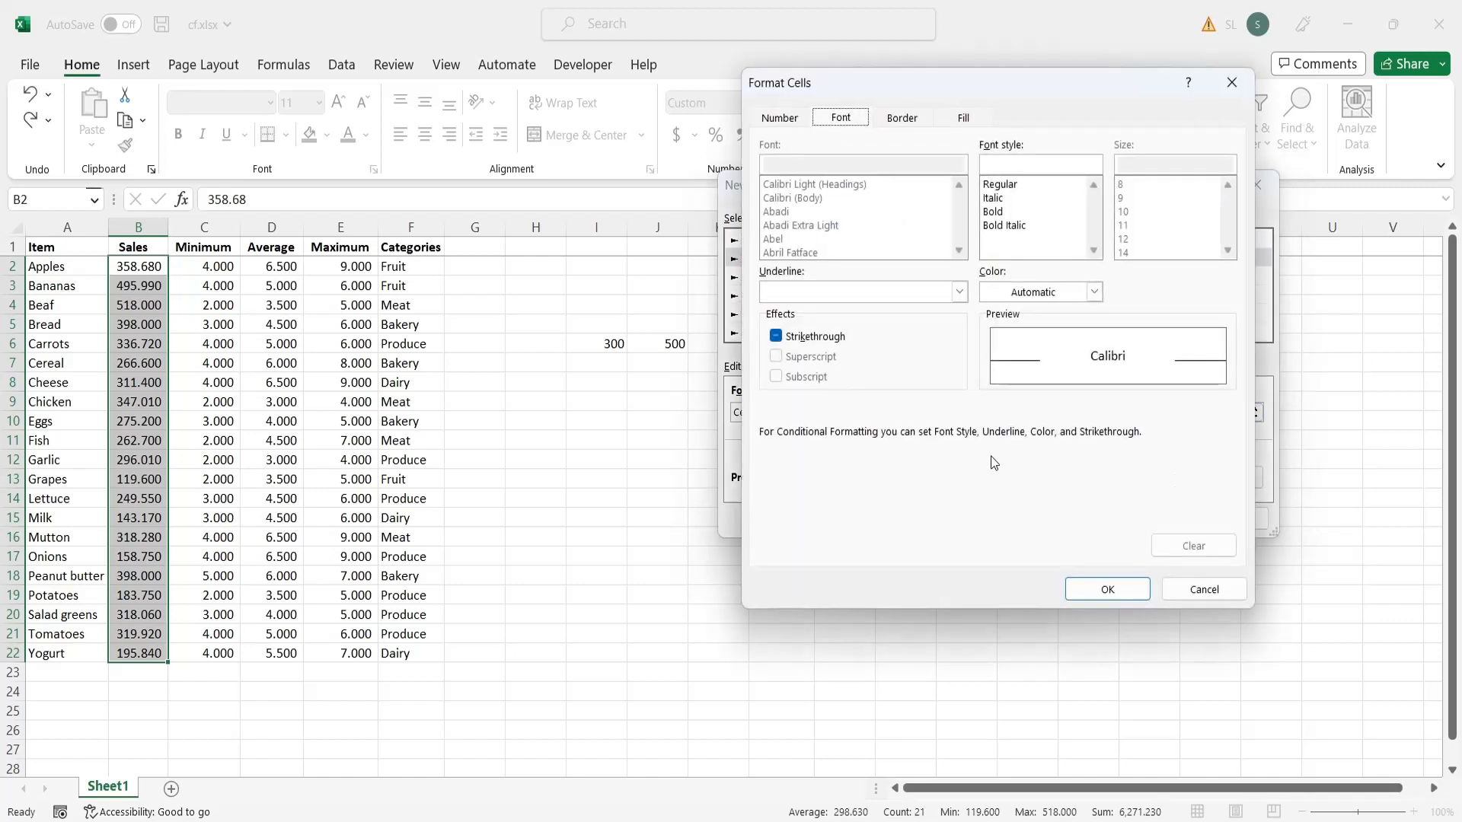
click(963, 119)
click(864, 268)
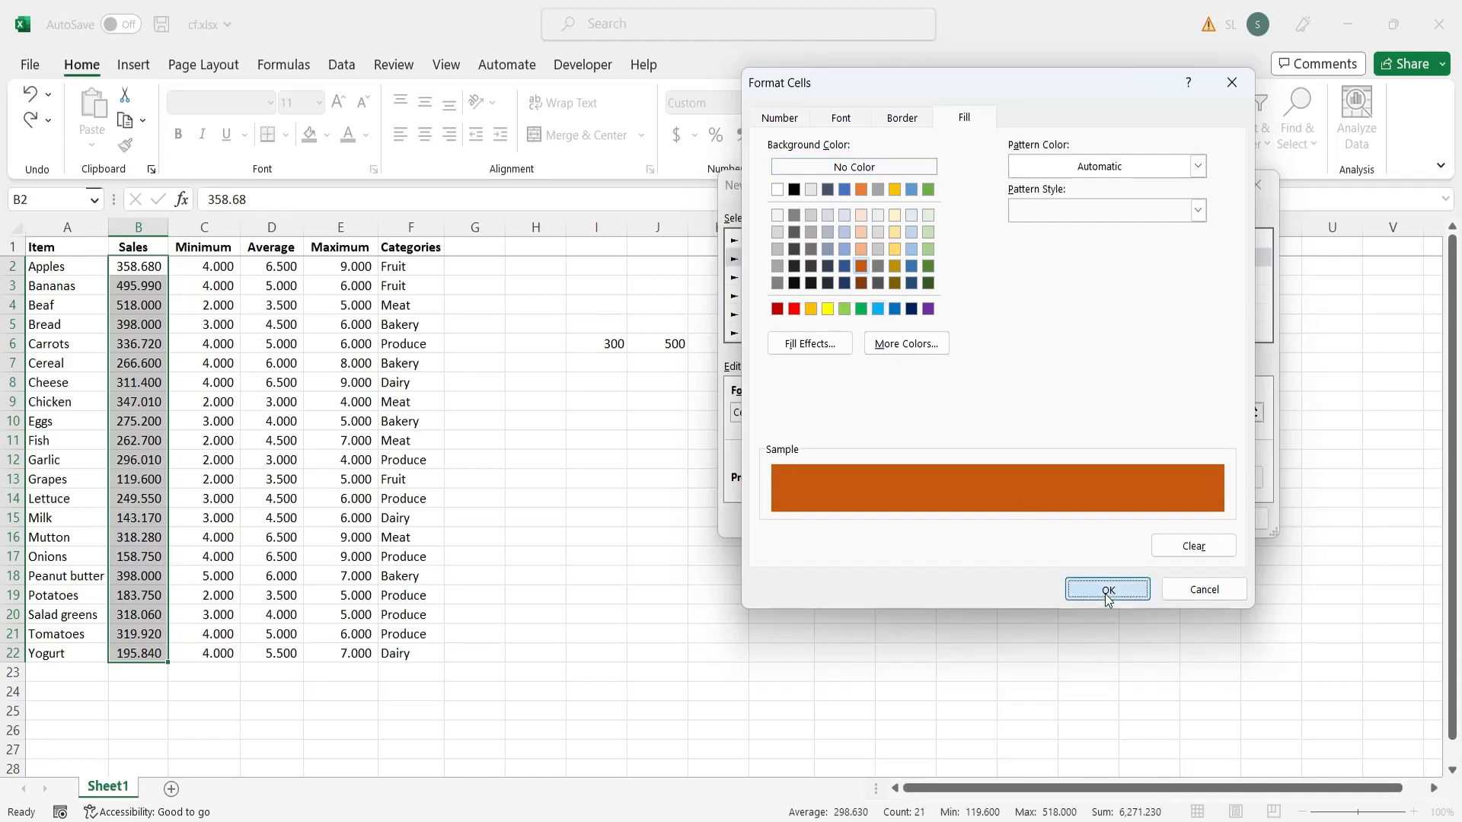
click(1108, 591)
click(1137, 525)
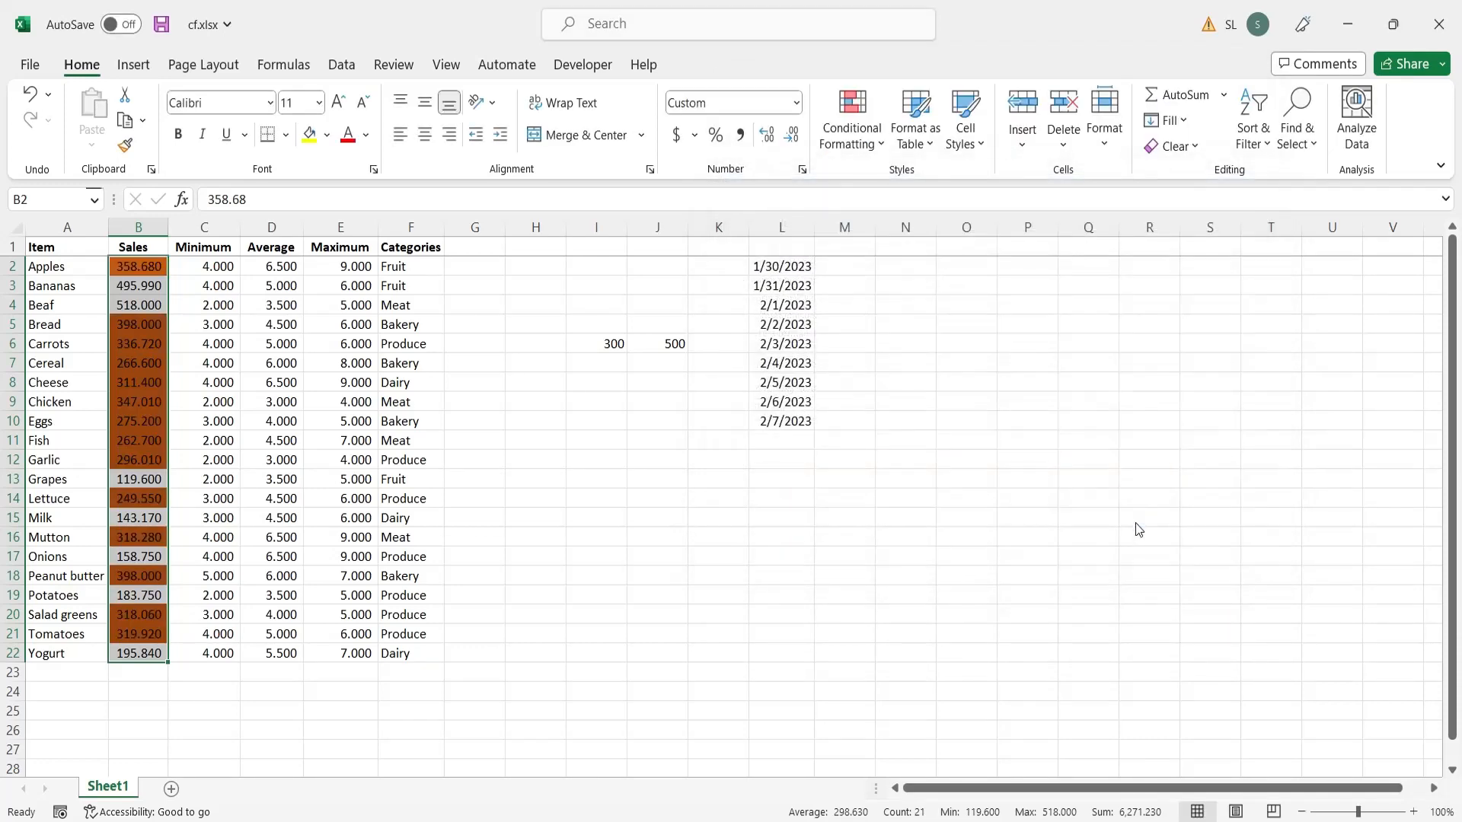
Duplicate the 200 to 400 rule for the current selection in the Conditional Formatting Rules Manager.
click(859, 144)
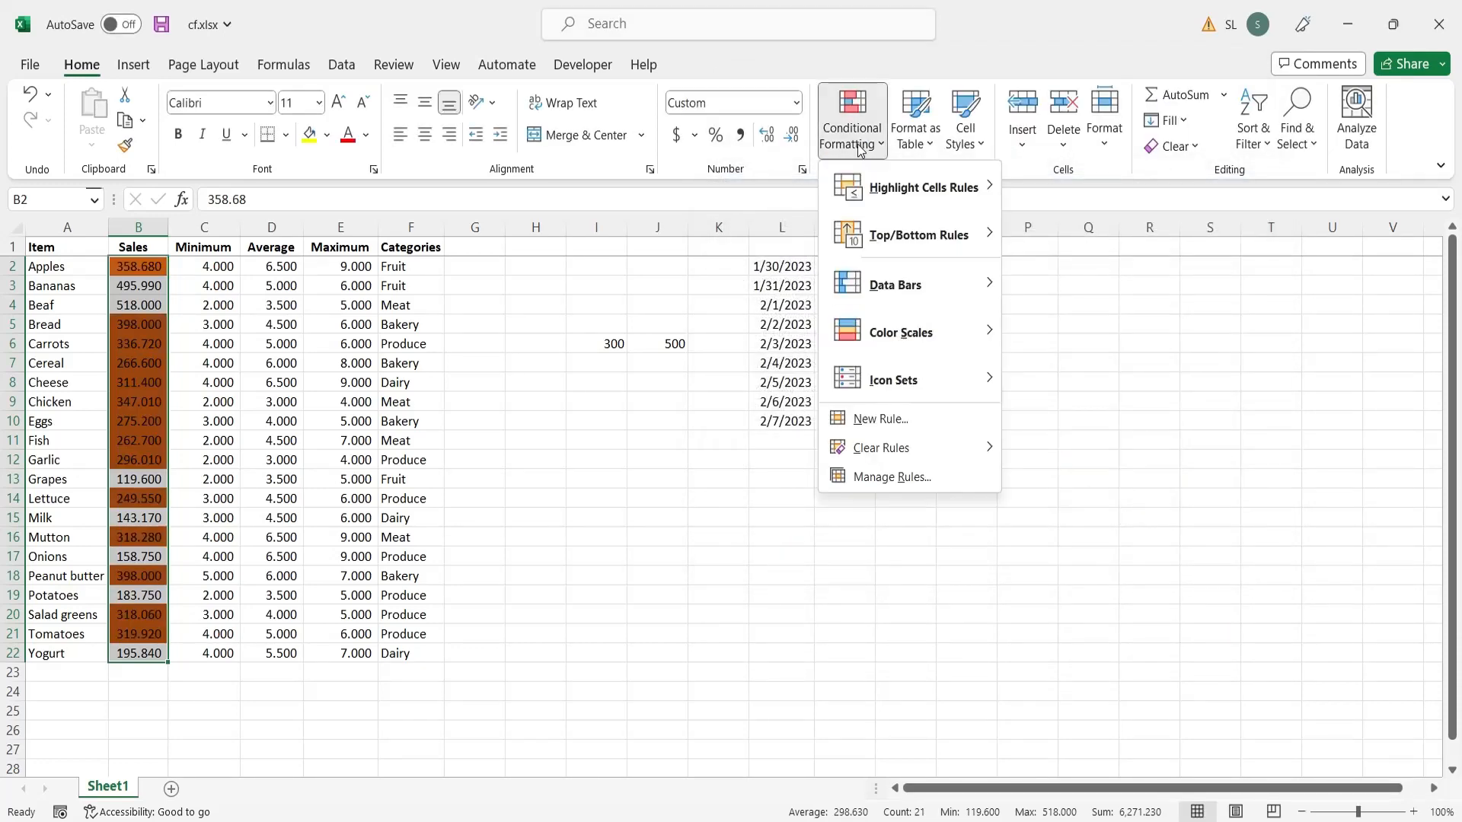
click(888, 477)
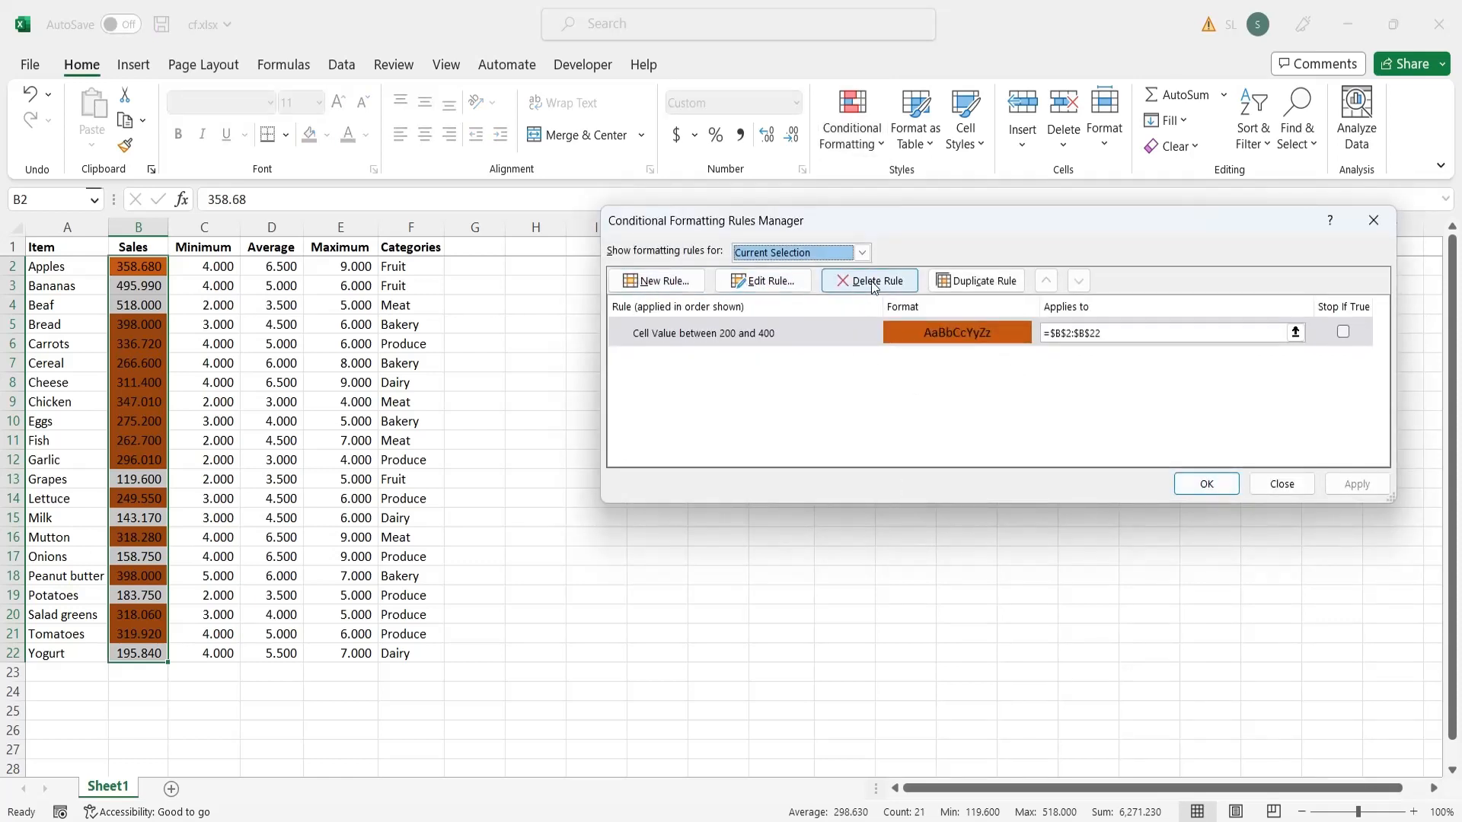
click(1009, 288)
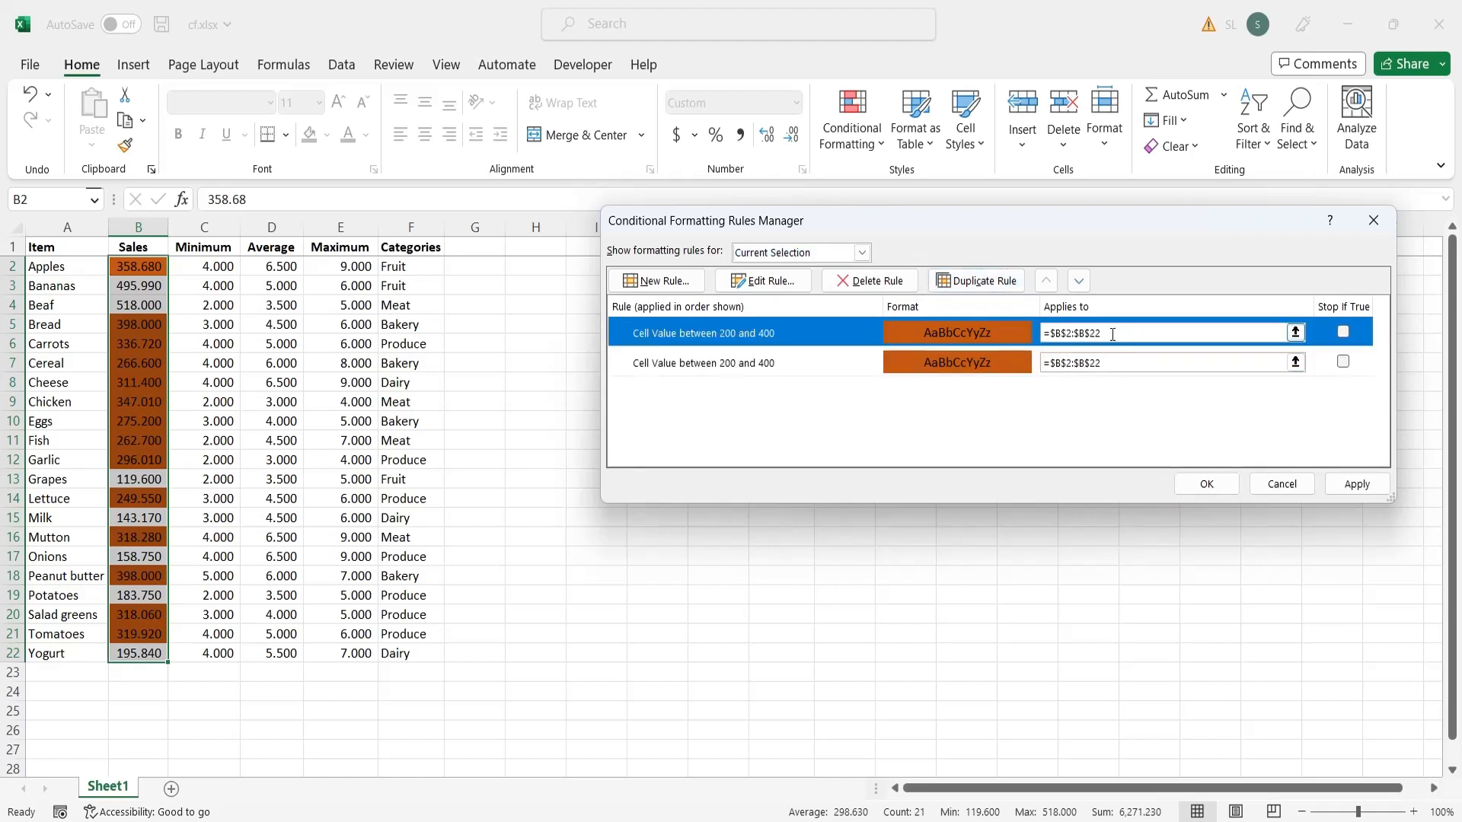
Edit the duplicated rule to set its lower limit to 300, and apply the change.
double_click(769, 335)
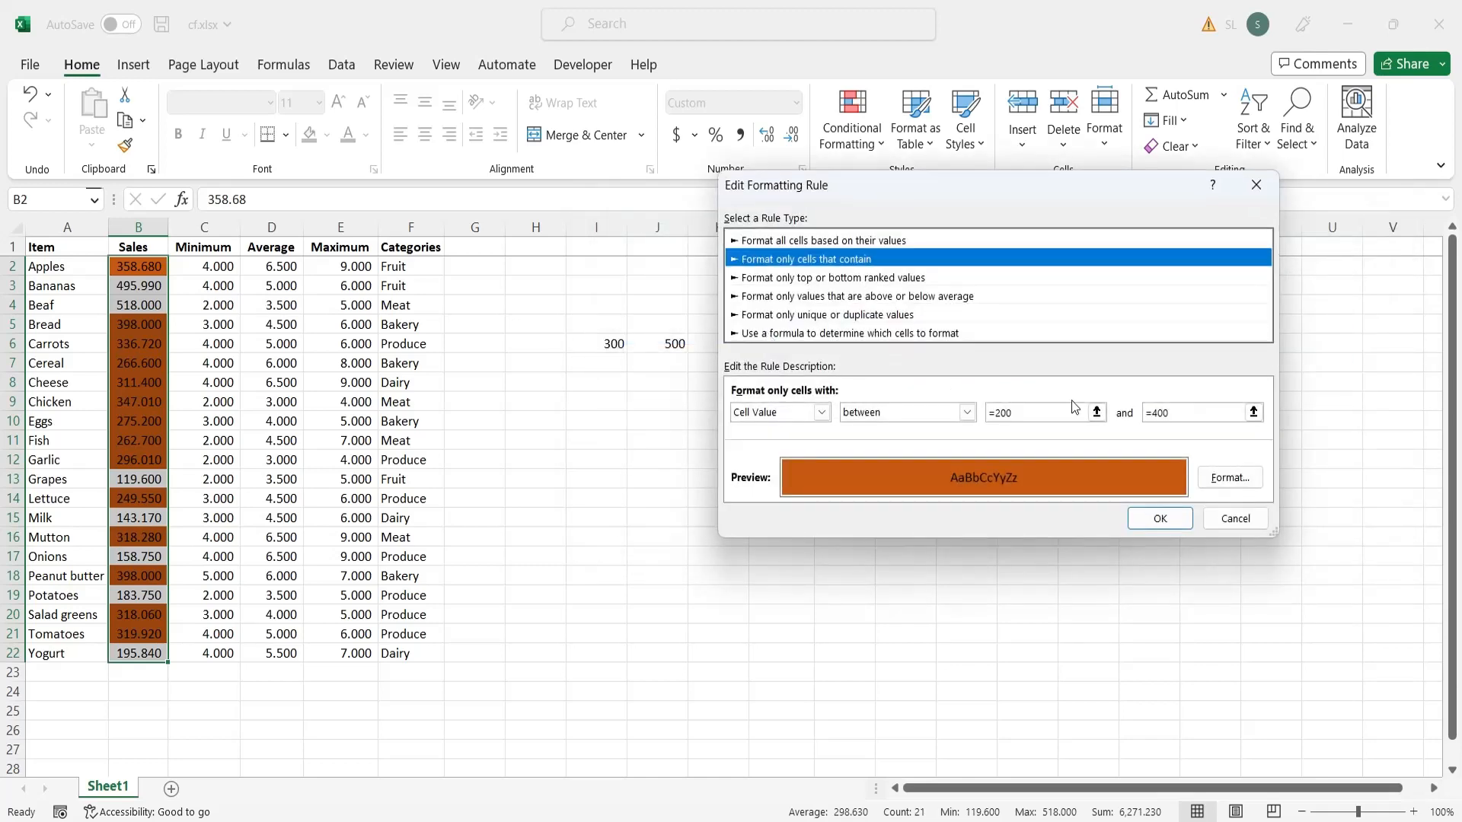
drag(1002, 415, 985, 416)
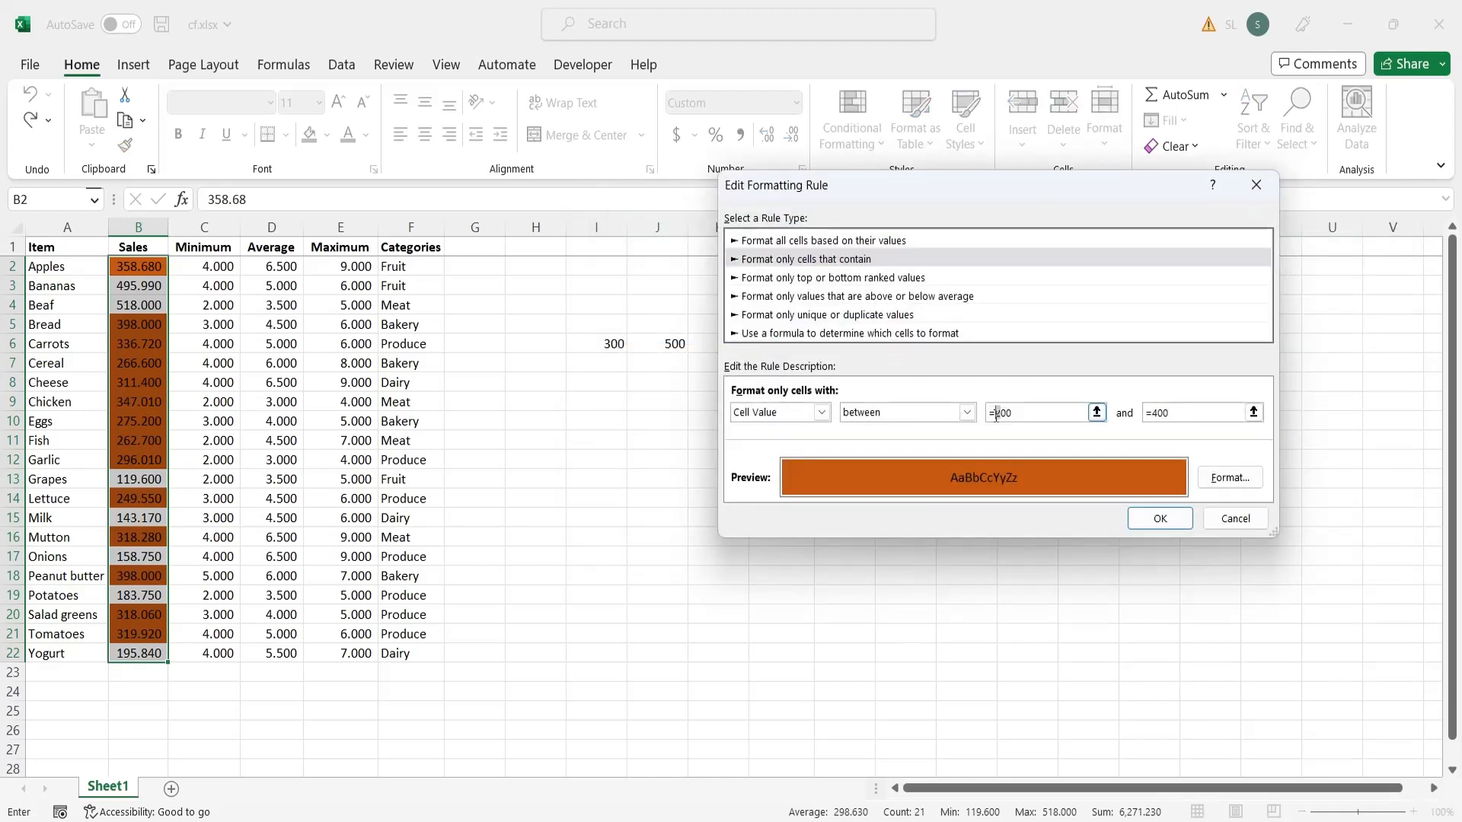
text(3)
click(1163, 525)
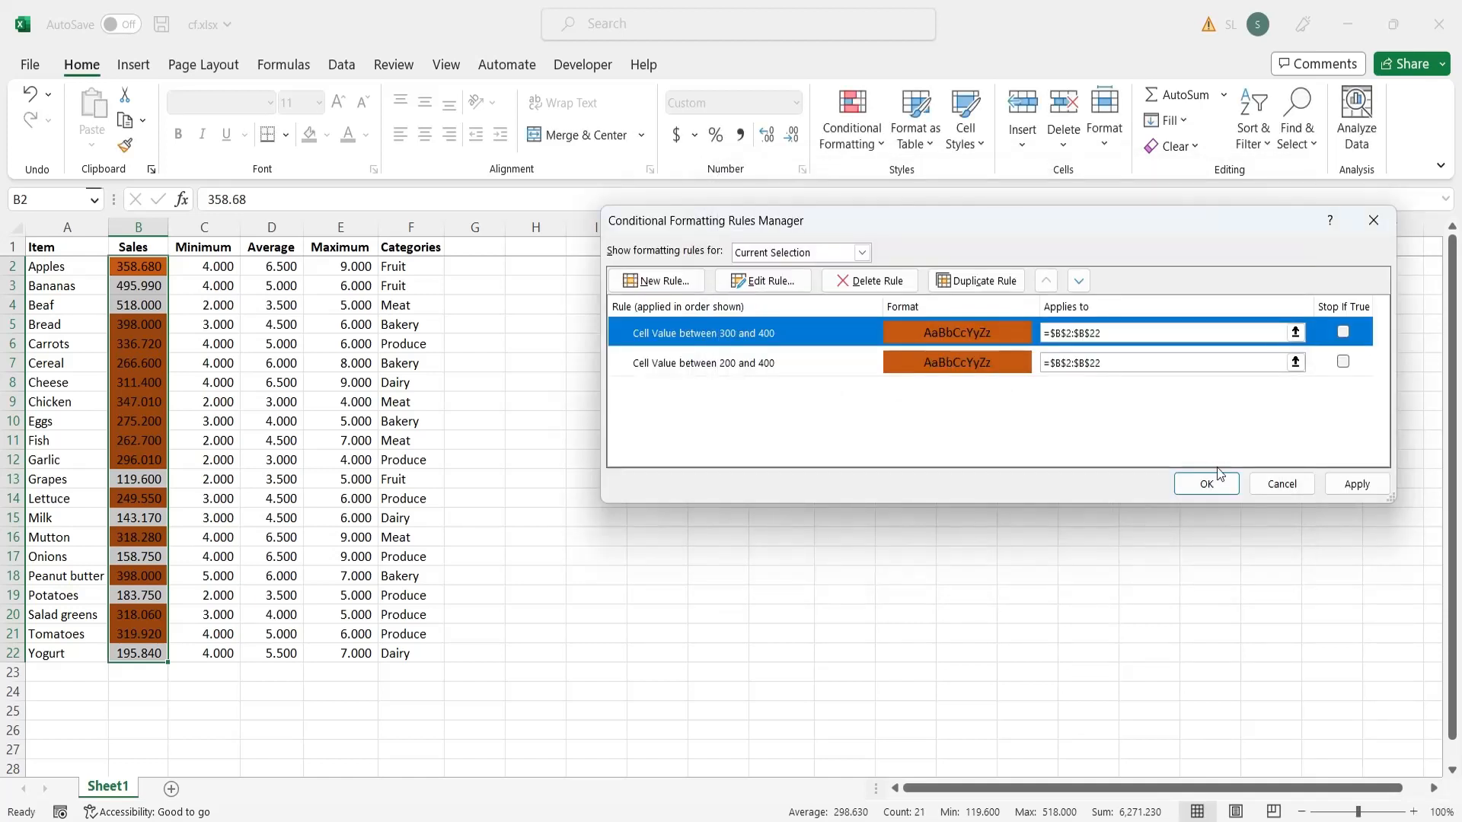
click(1354, 487)
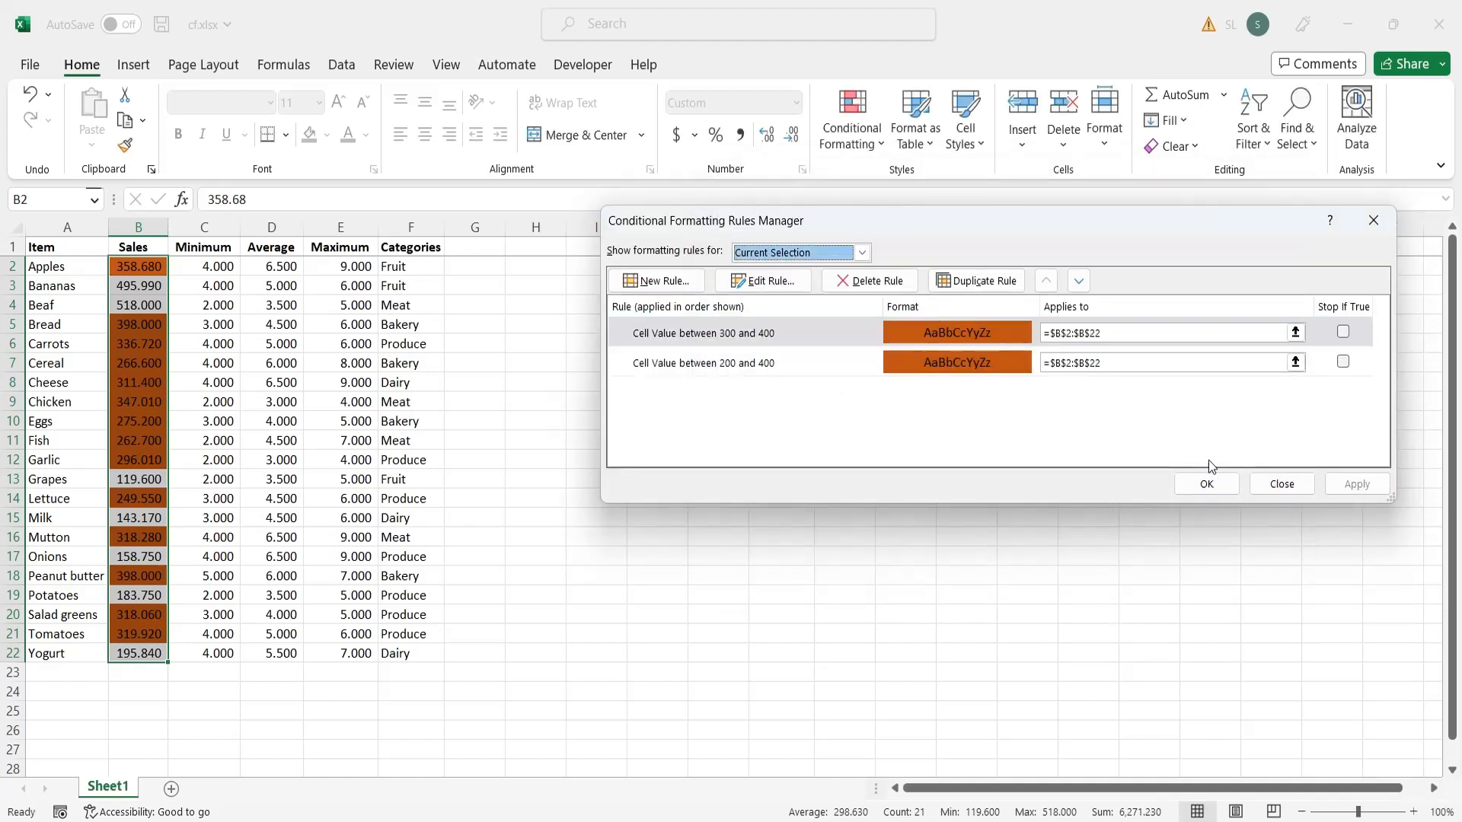
Delete the rule for values between 200 and 400, apply the change and close the rules manager.
click(993, 363)
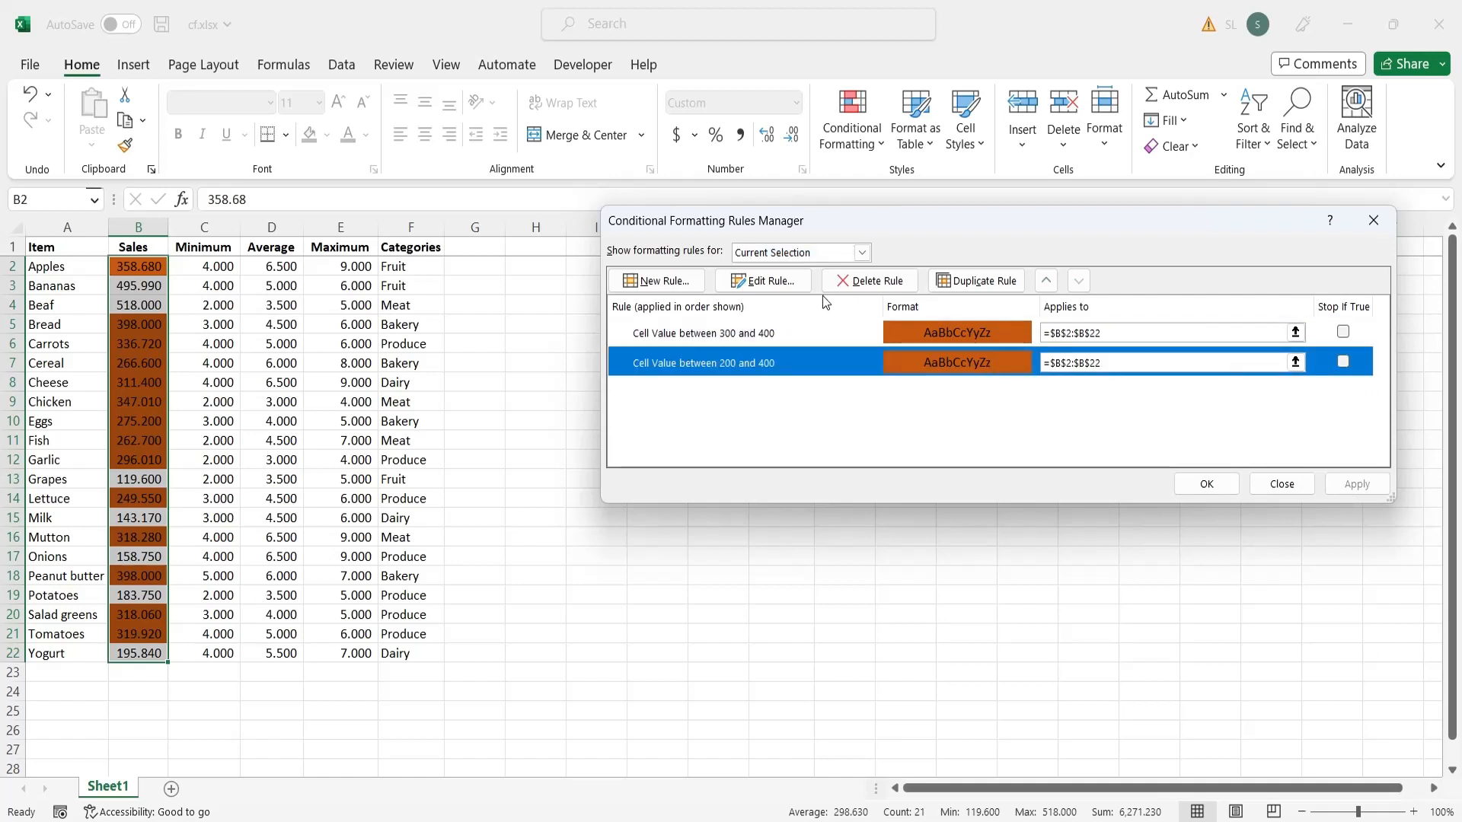
click(859, 288)
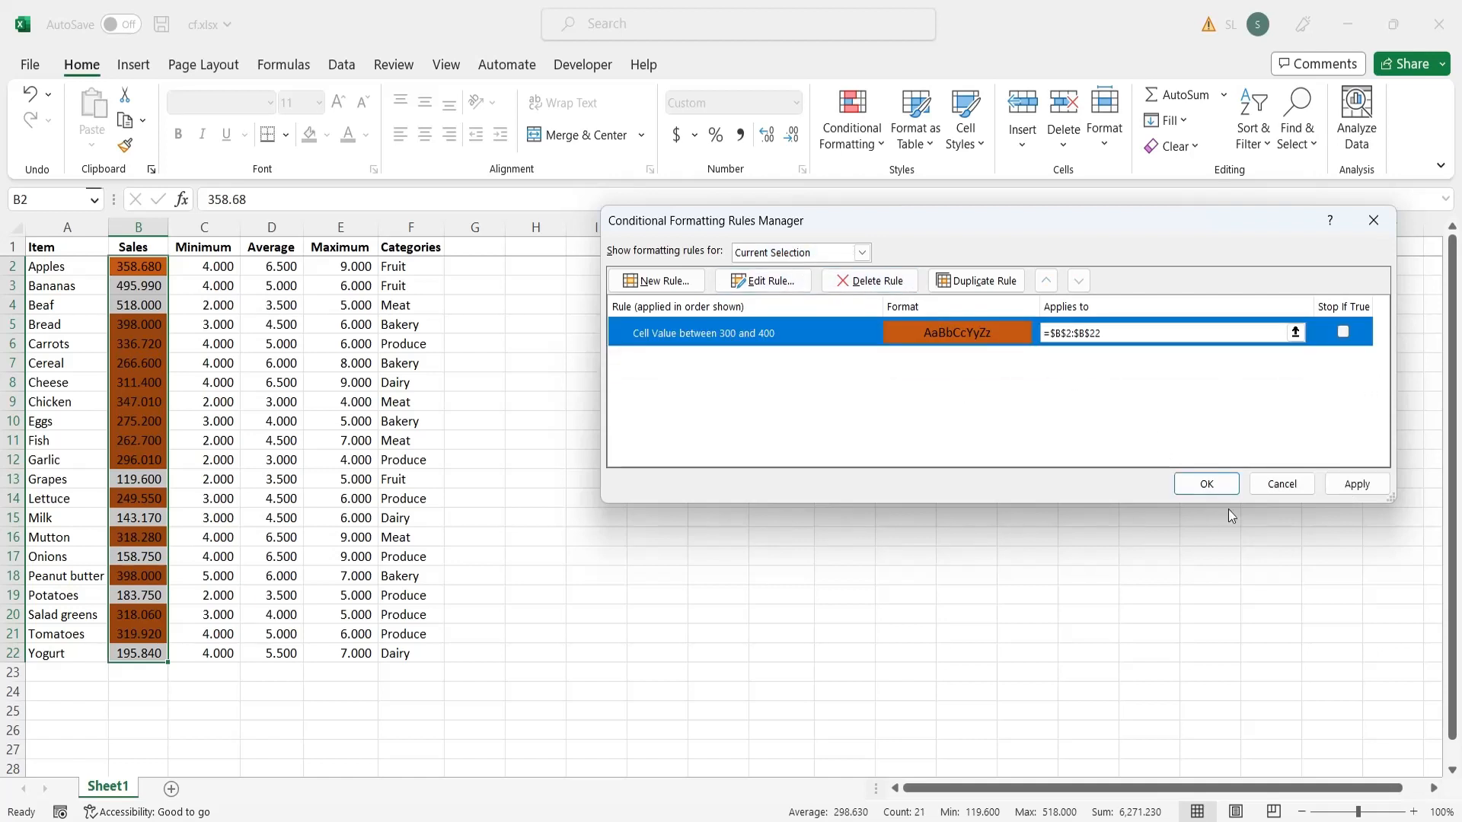
click(1335, 488)
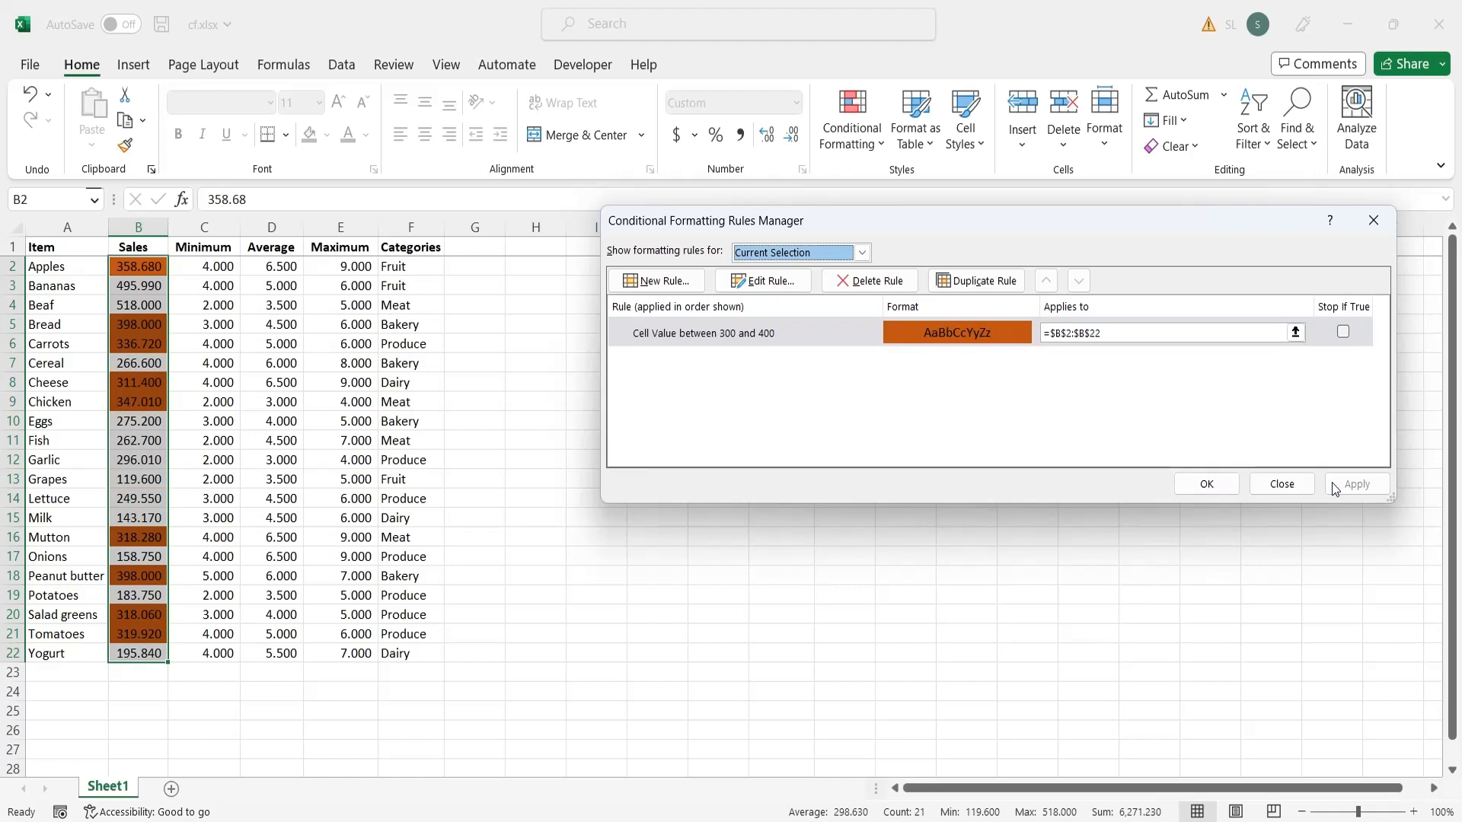
click(1209, 483)
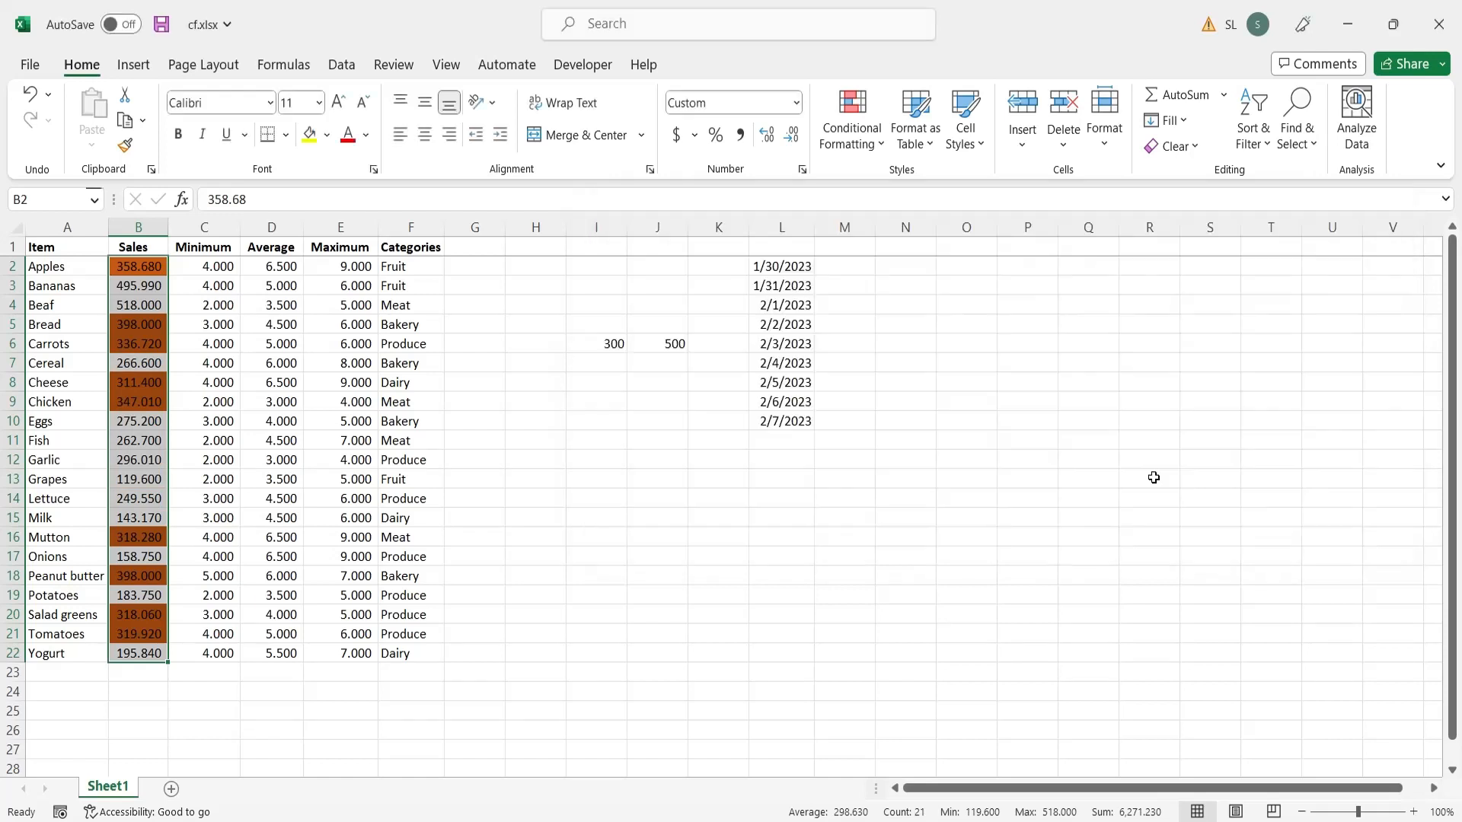
click(851, 148)
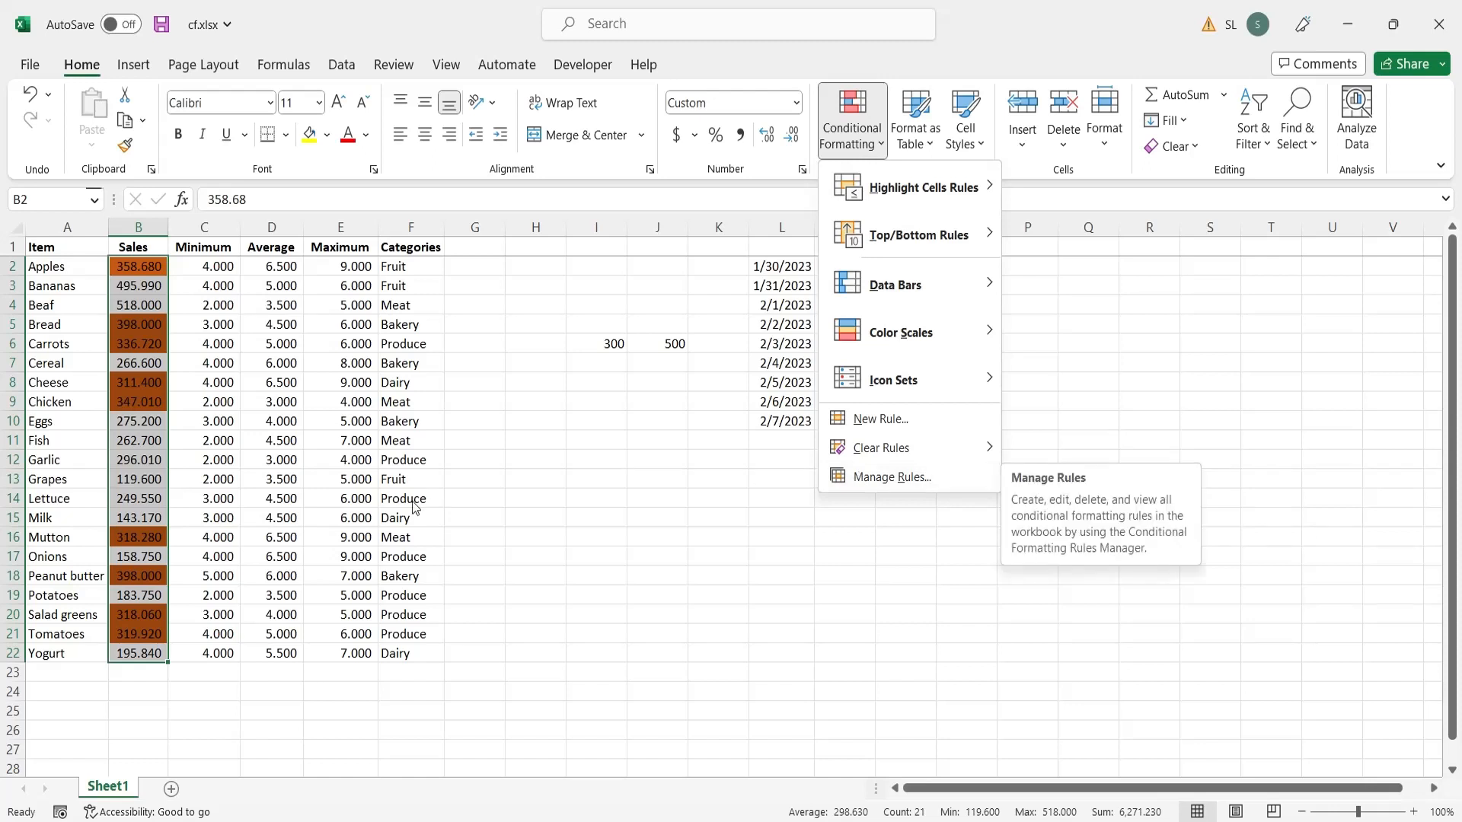
click(396, 504)
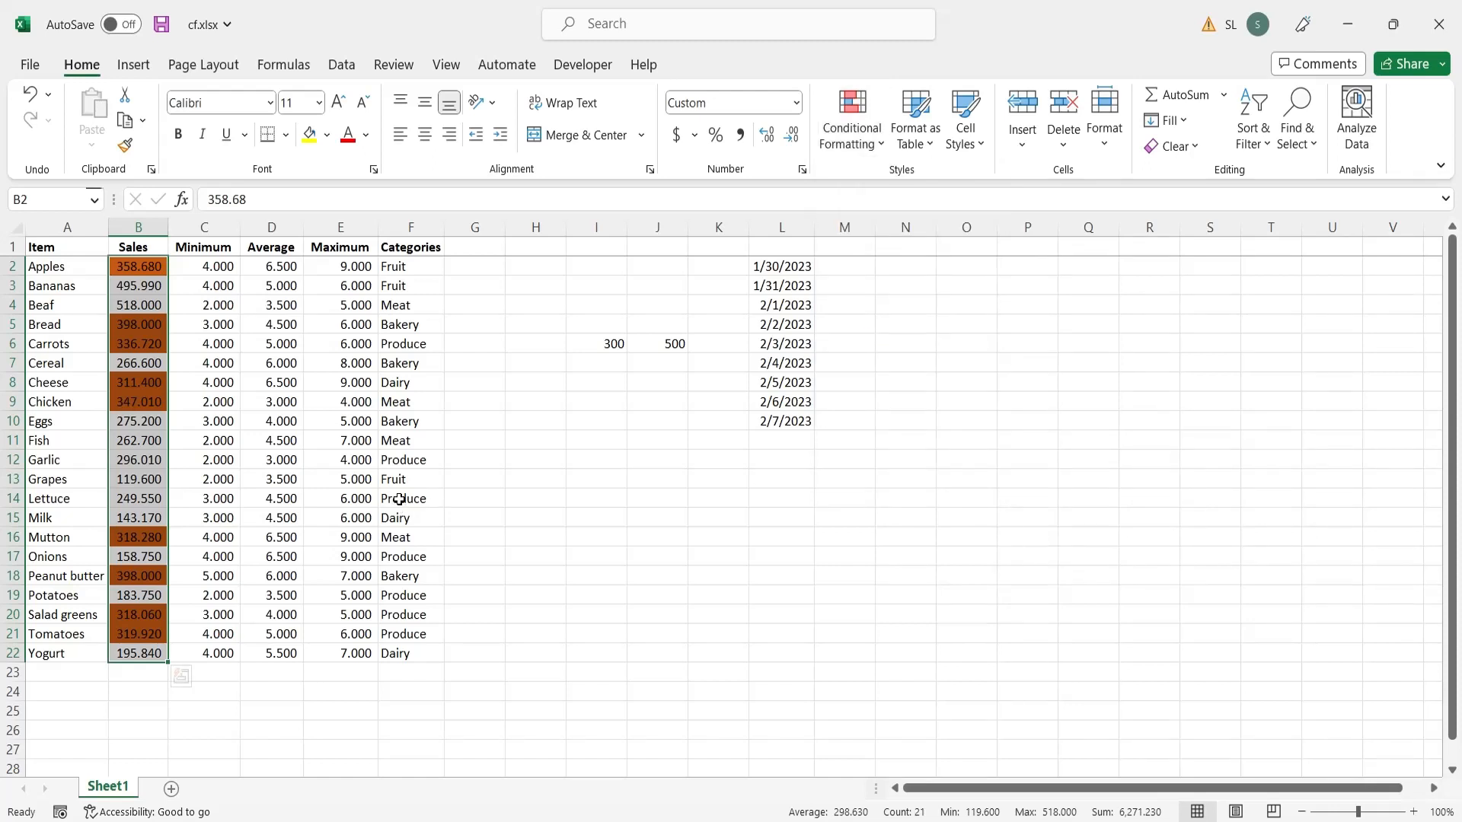